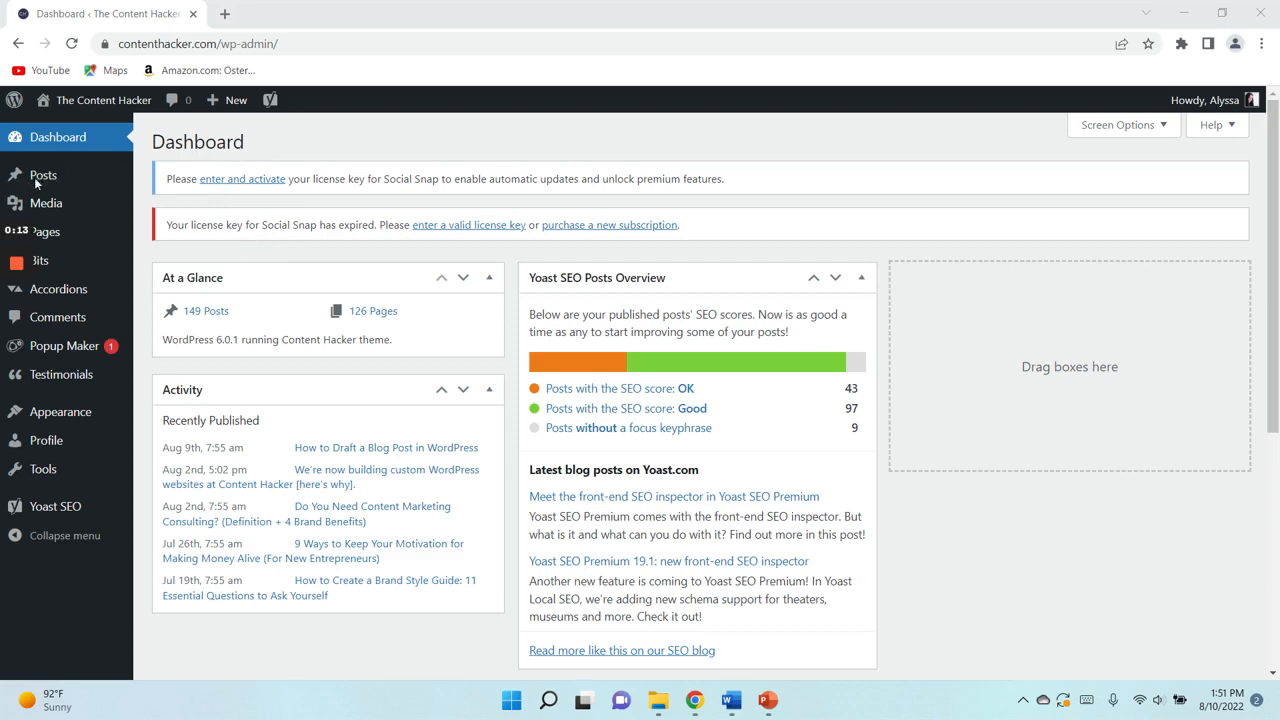
- Start a new blog post from the dashboard and place the cursor in its empty body
mouse_move(44, 178)
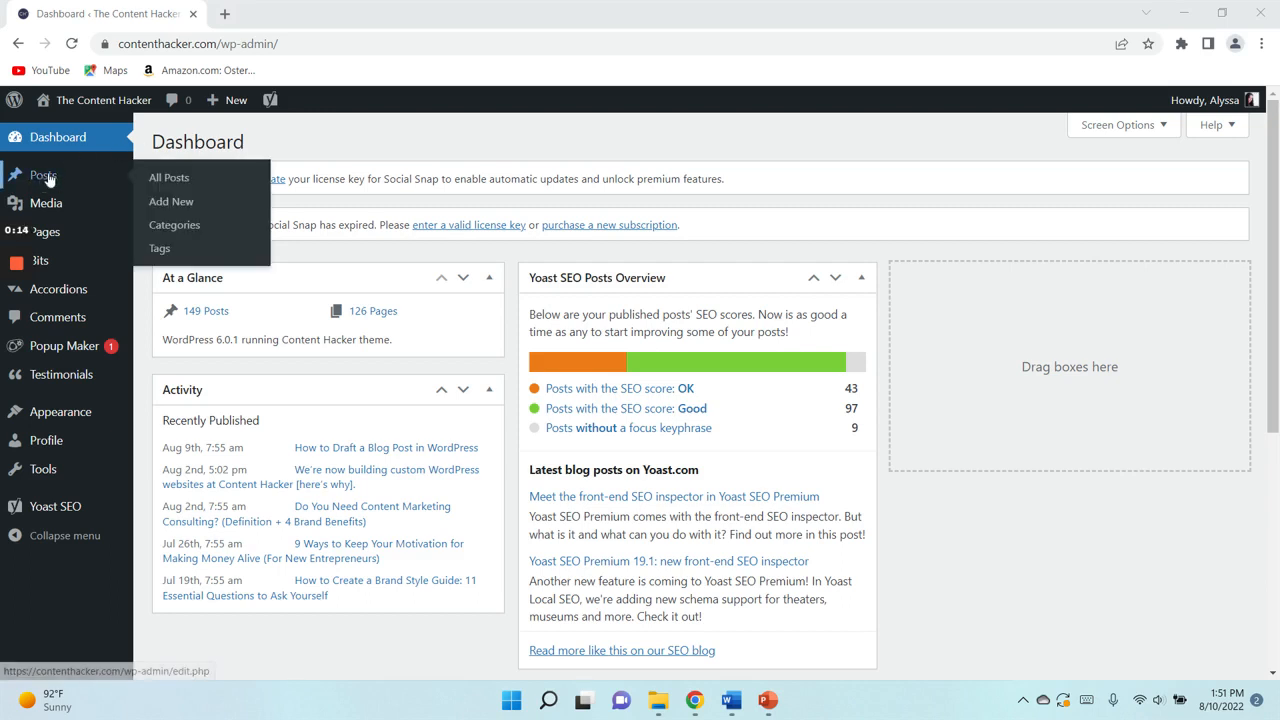
left_click(170, 205)
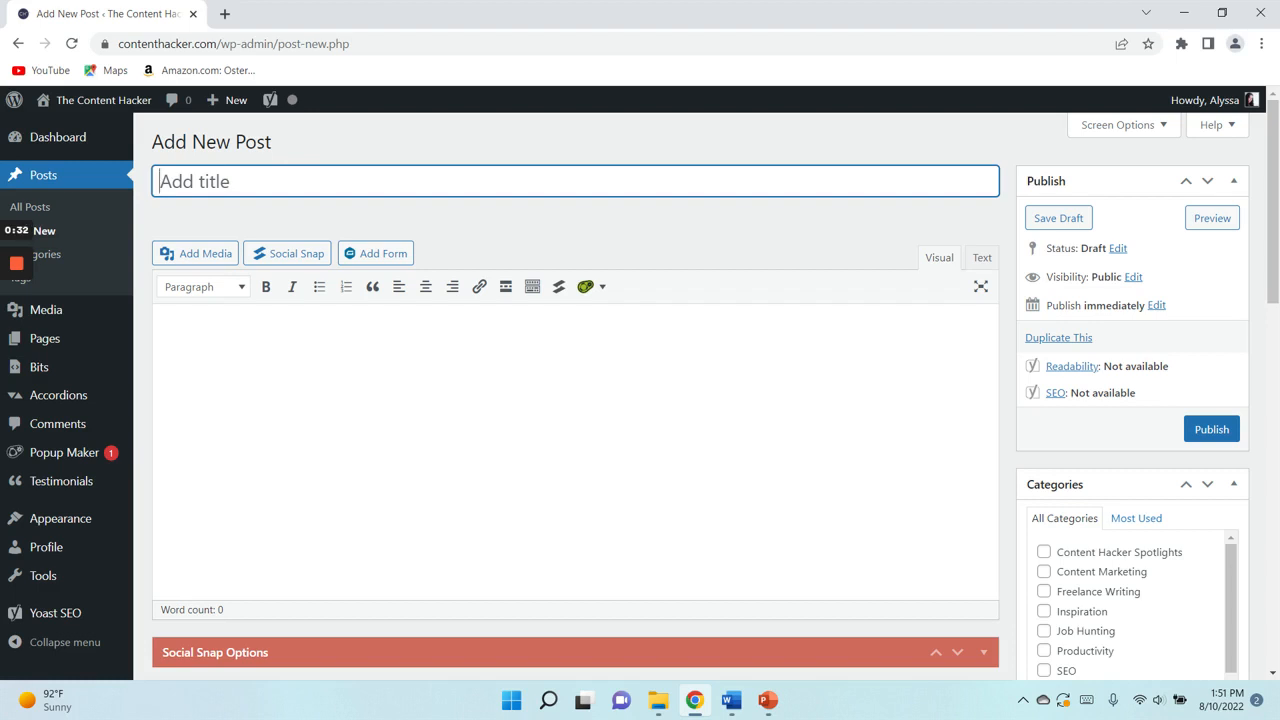
key("Tab")
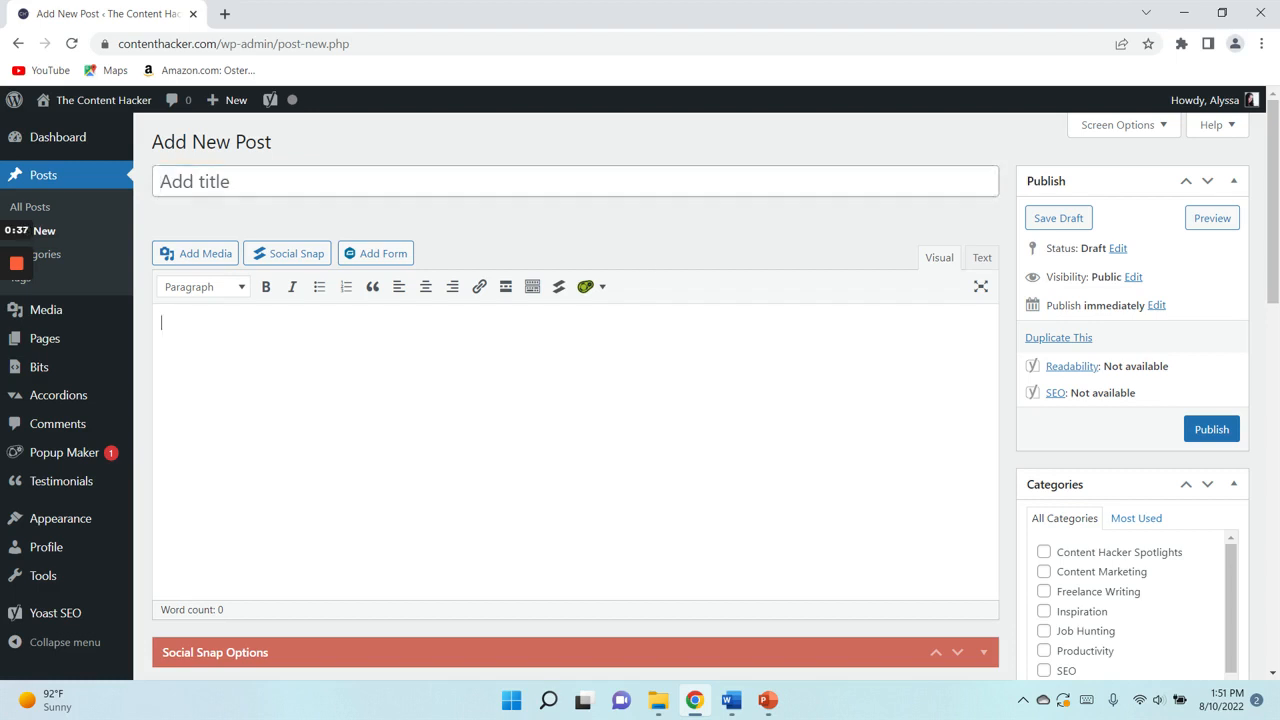
- Examine the new post page's sections: content editor, Yoast SEO fields, publishing options, categories, tags and featured image
scroll(669, 340, "down", 5)
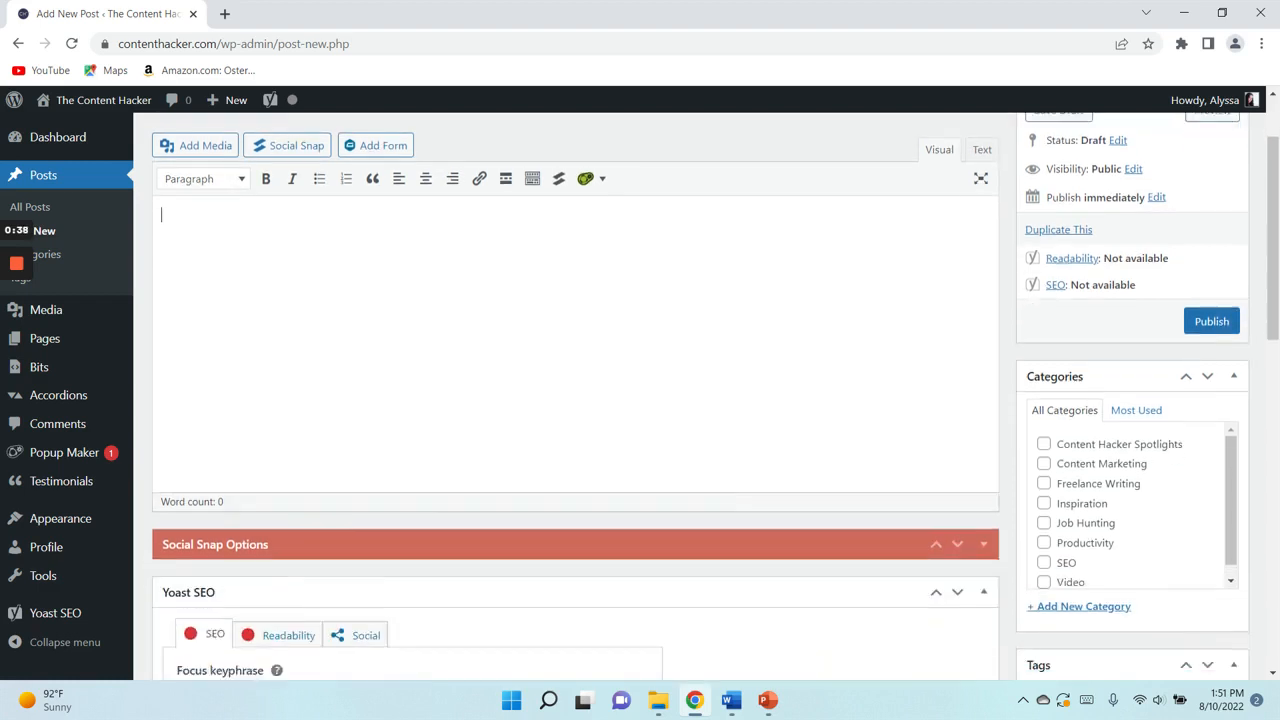
scroll(348, 257, "up", 1)
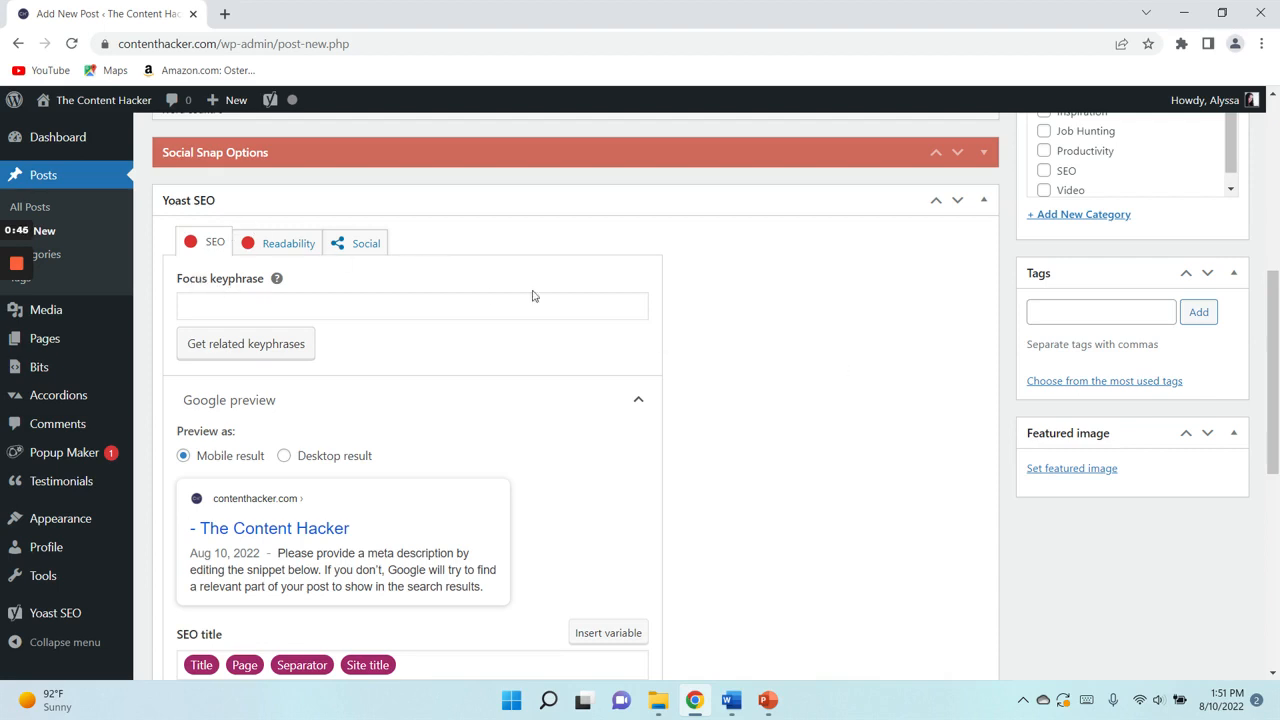
scroll(777, 354, "down", 3)
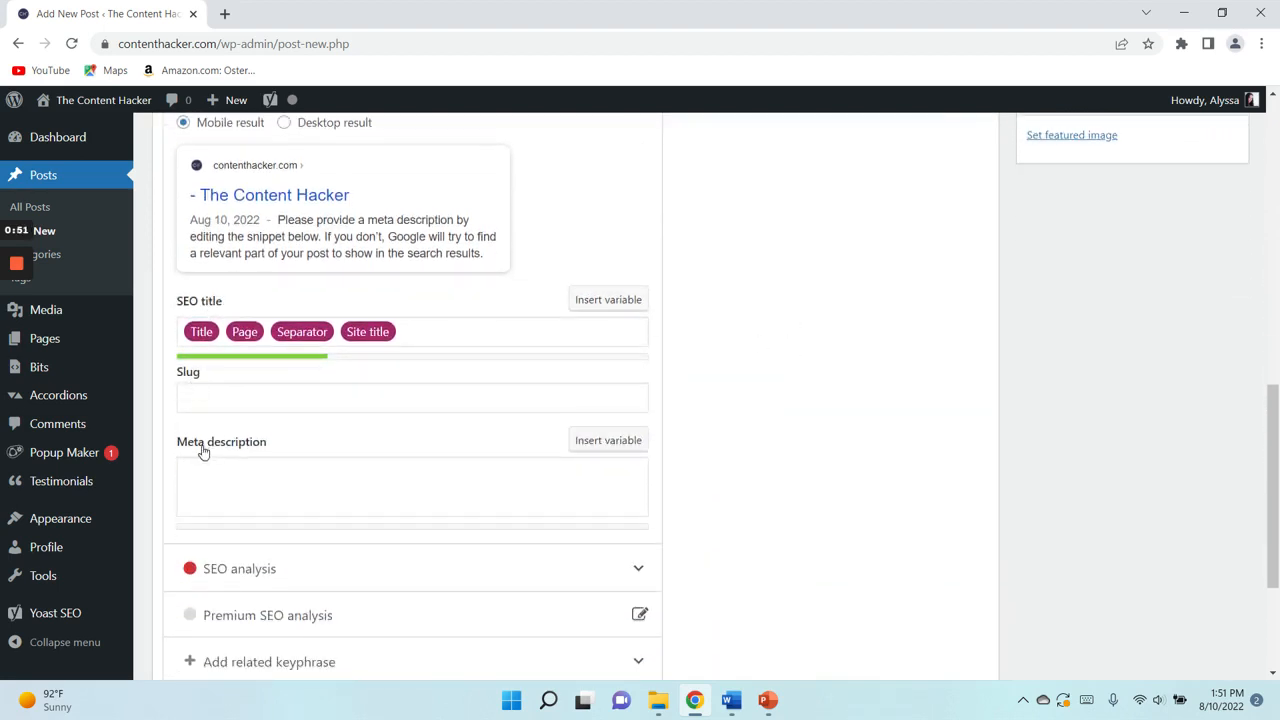
scroll(874, 523, "up", 6)
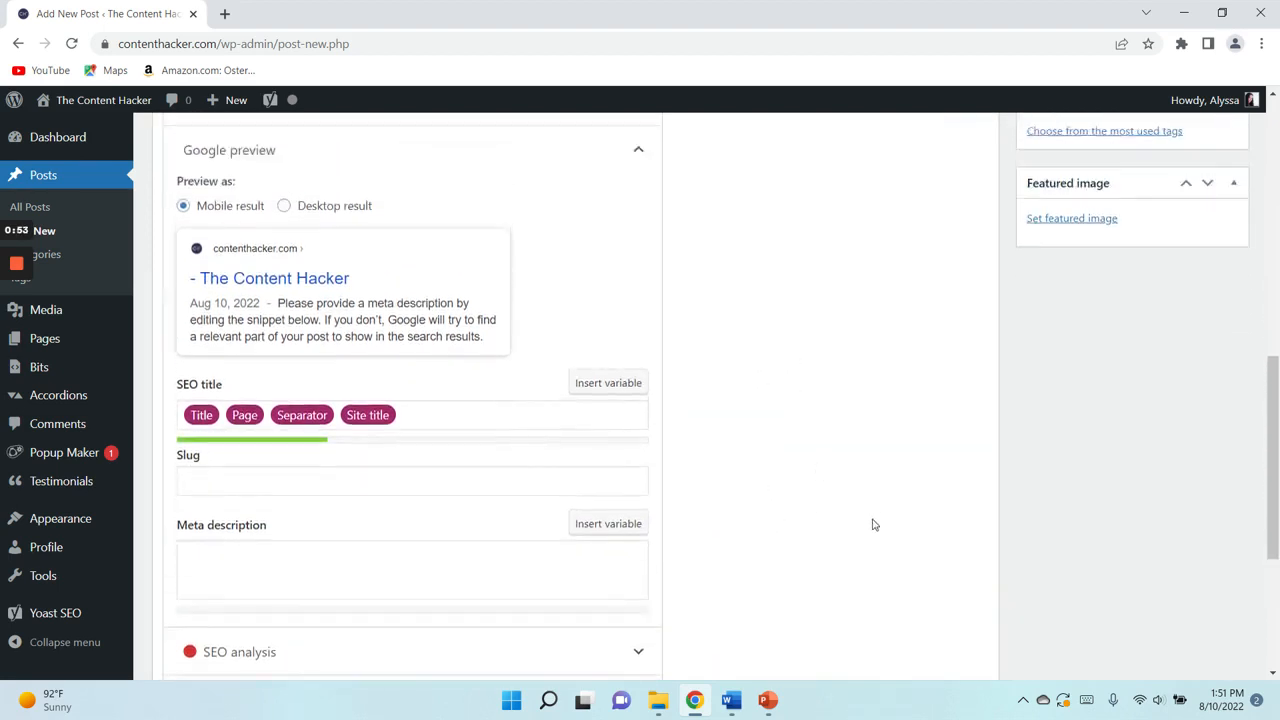
scroll(700, 400, "up", 1)
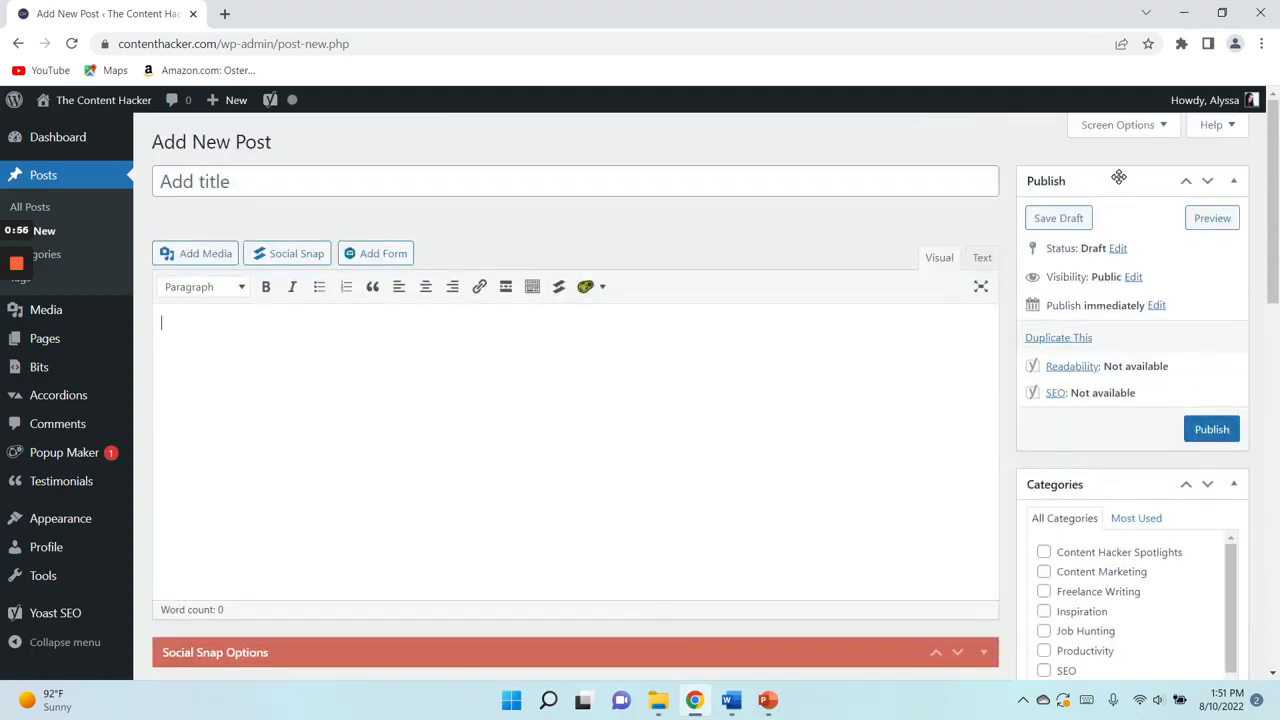
scroll(1150, 250, "down", 2)
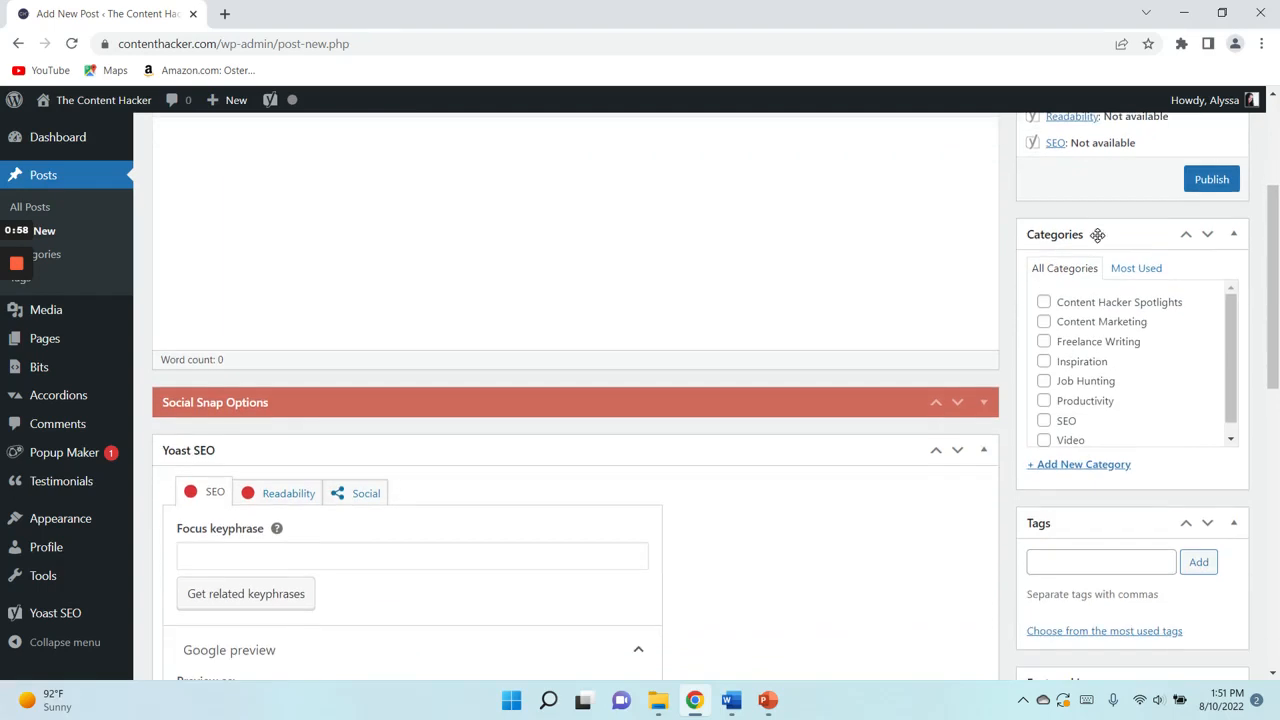
scroll(1100, 243, "down", 3)
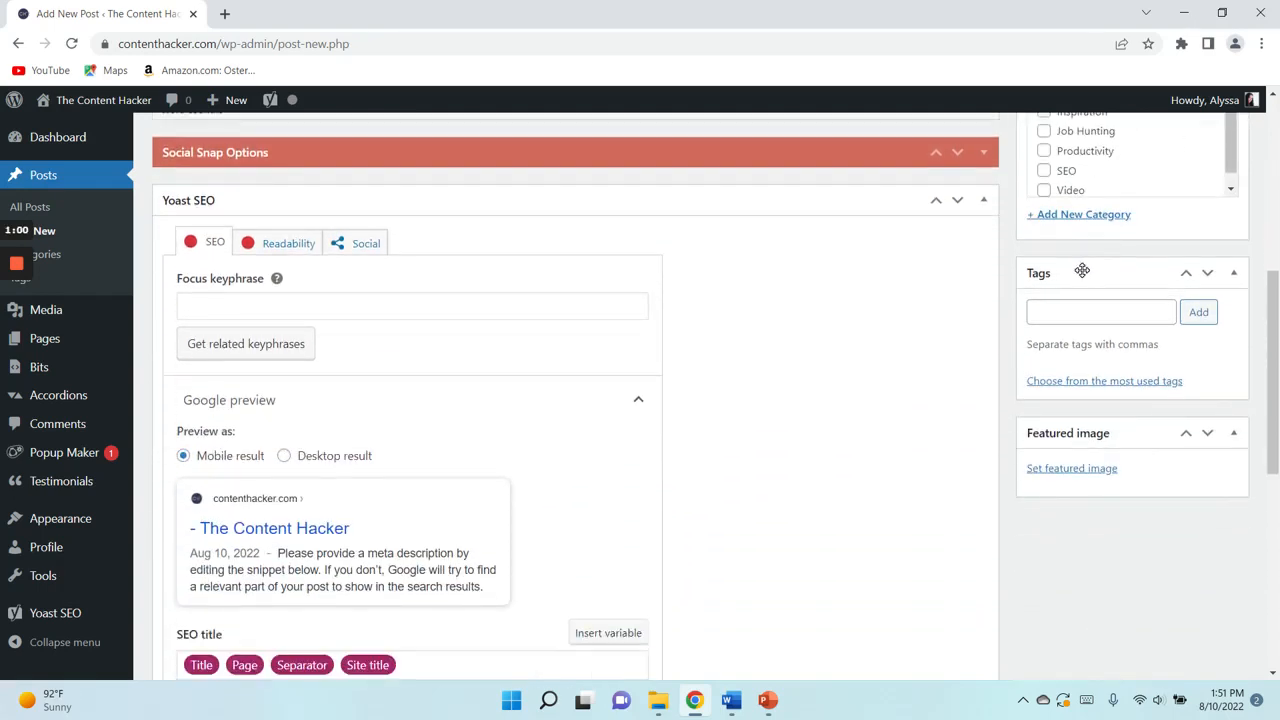
scroll(1077, 276, "down", 1)
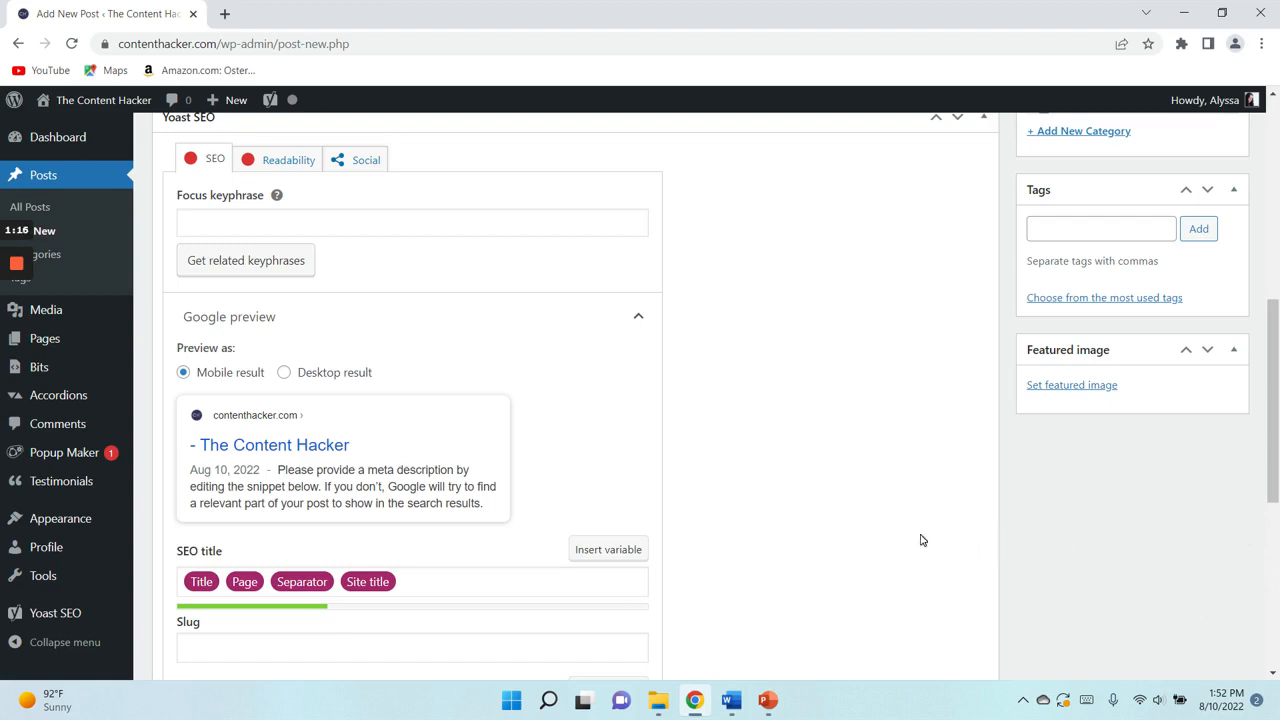
scroll(889, 553, "up", 1)
scroll(889, 553, "up", 6)
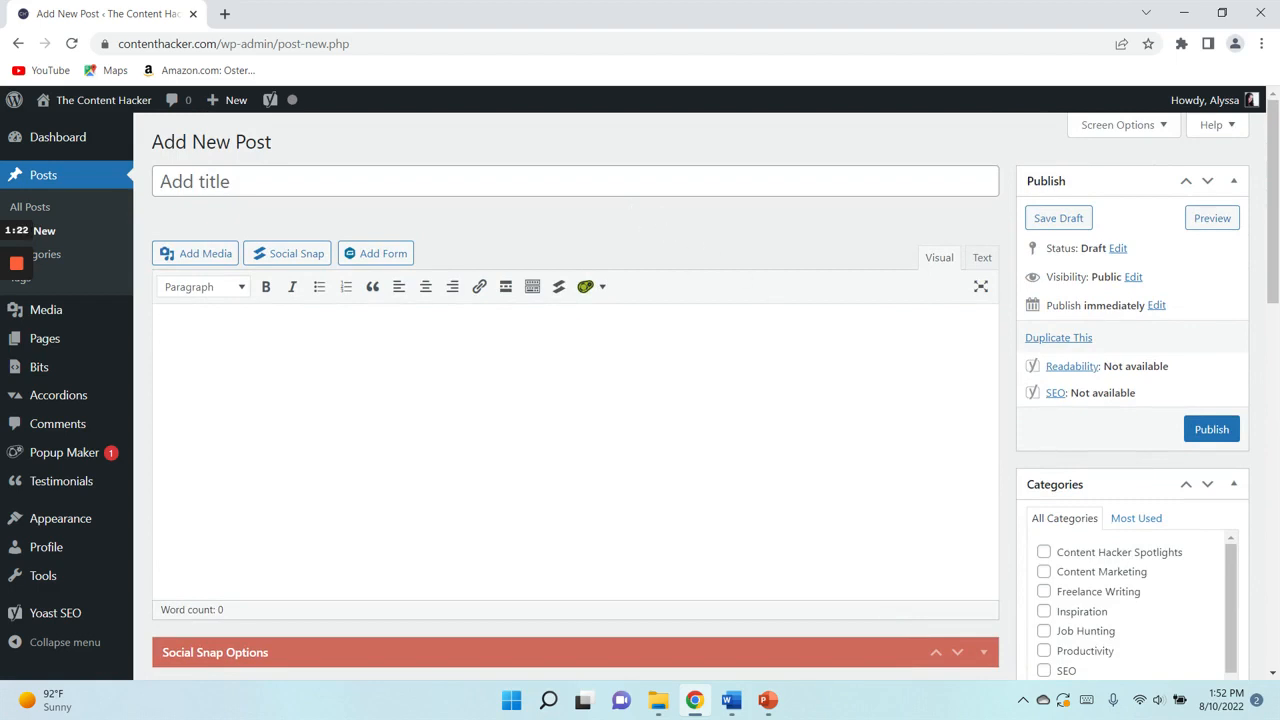
- Switch to the Content Marketing Consulting document in Word and copy its full main heading
left_click(730, 704)
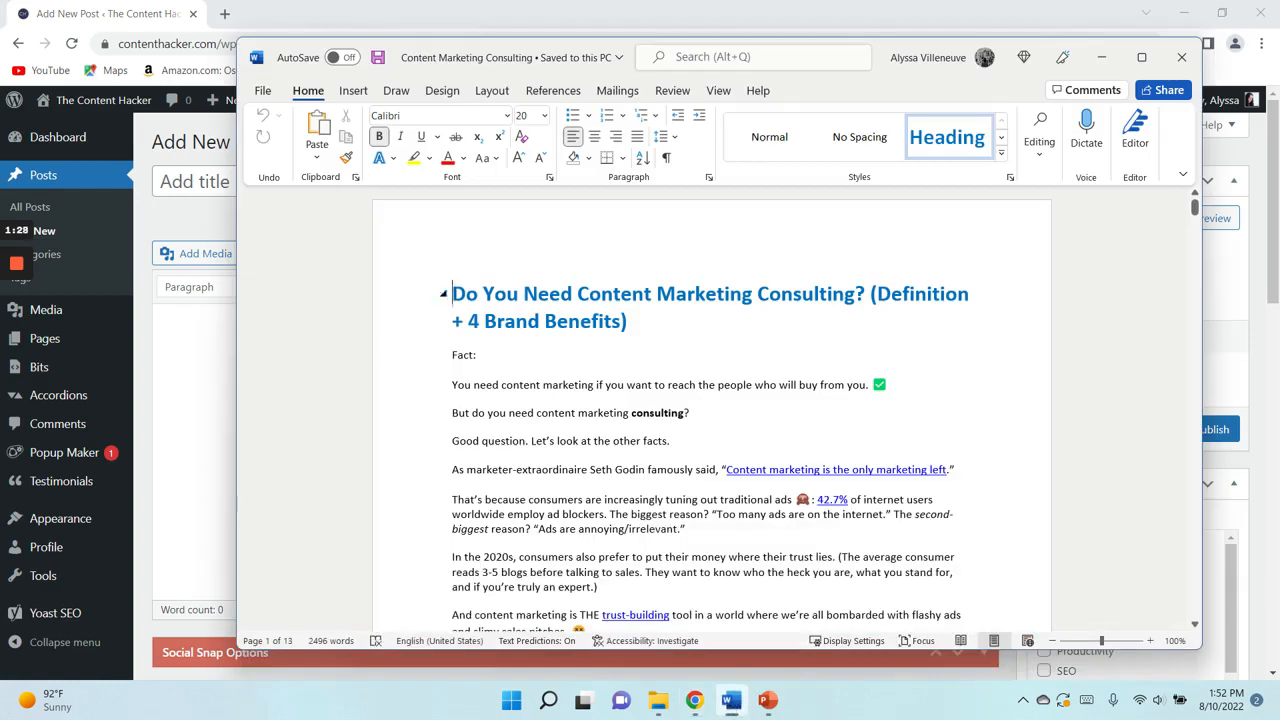
double_click(561, 294)
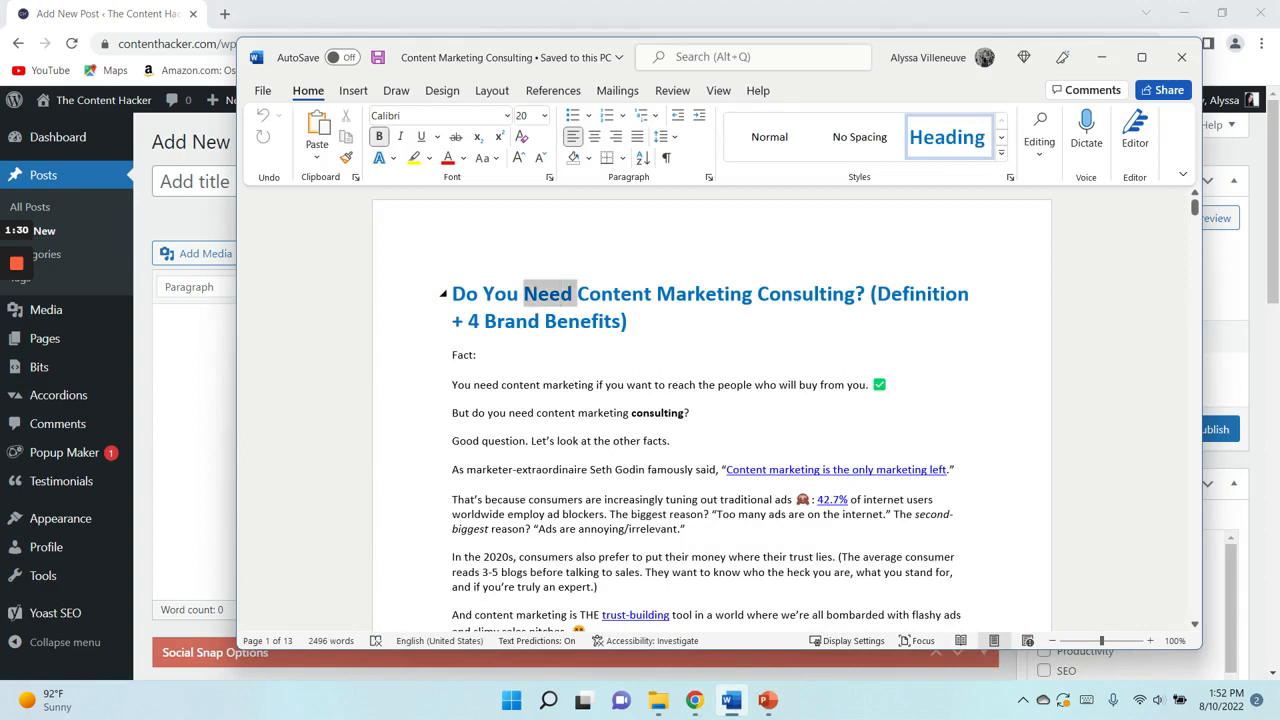
left_click(561, 294)
triple_click(551, 298)
key("ctrl+c")
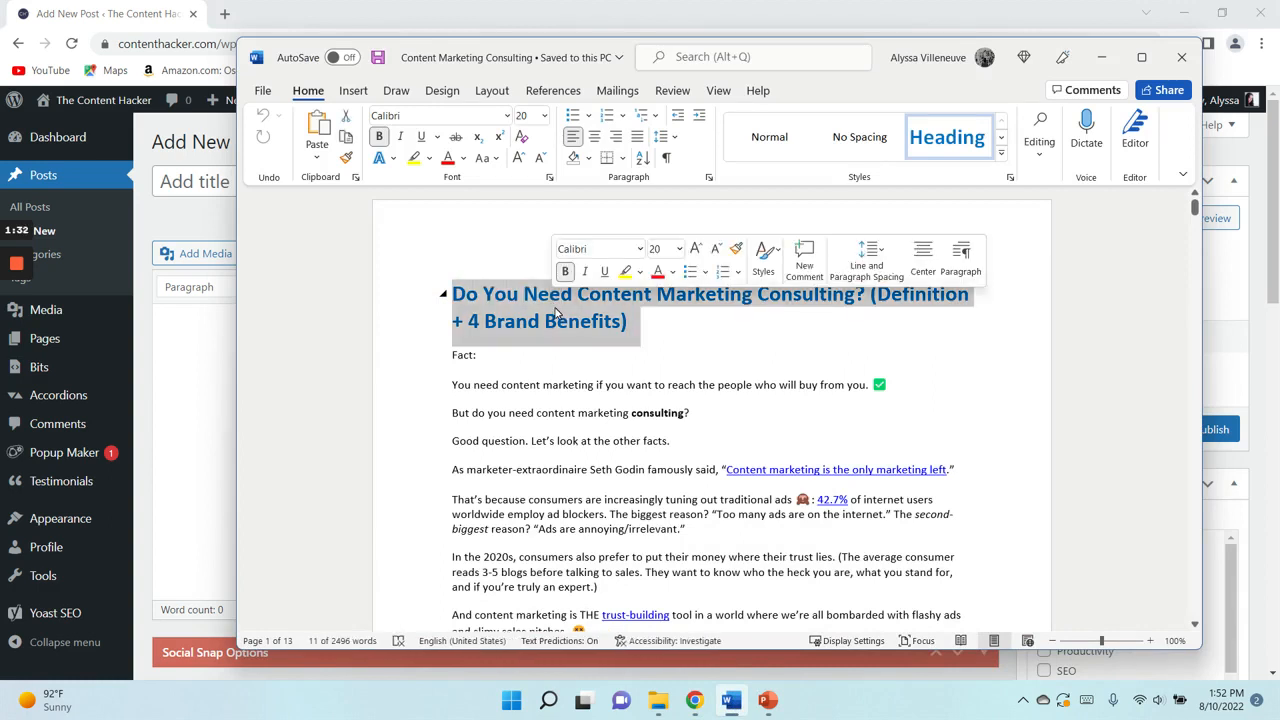
- Return to the WordPress post in Chrome and paste the copied heading "Do You Need Content Marketing Consulting? (Definition + 4 Brand Benefits)" as its title
left_click(1104, 62)
left_click(325, 183)
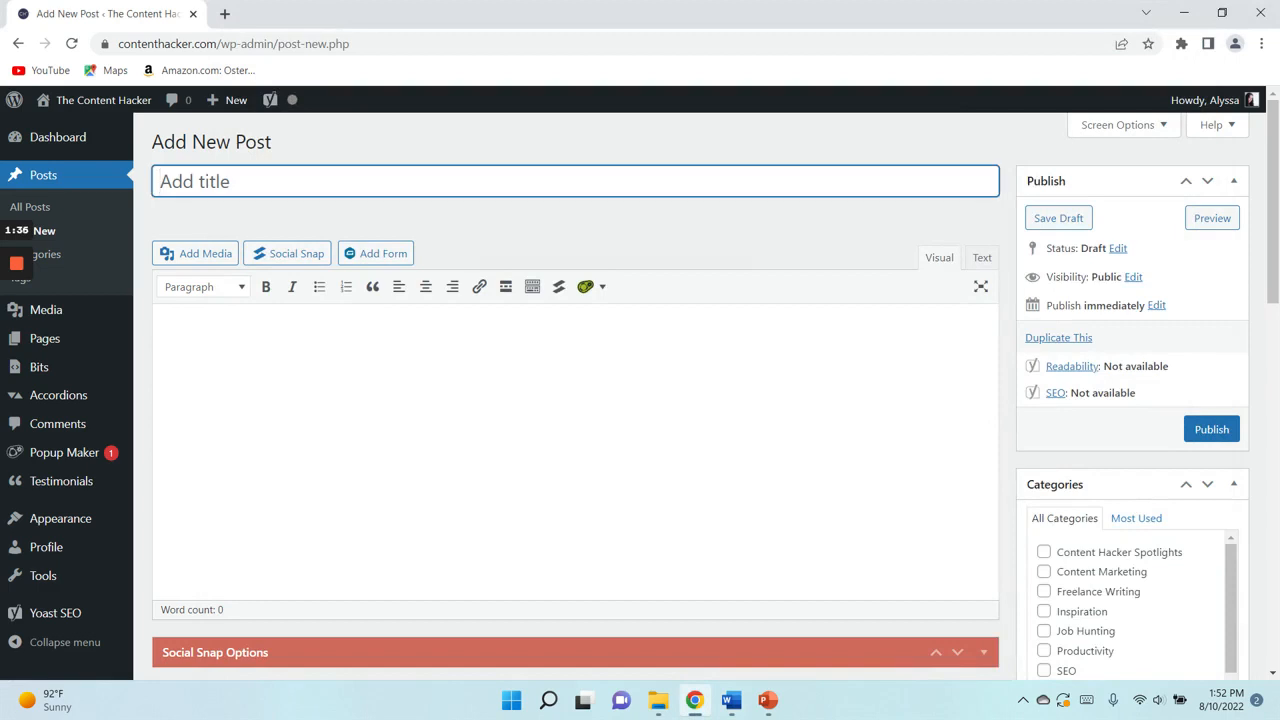
key("ctrl+v")
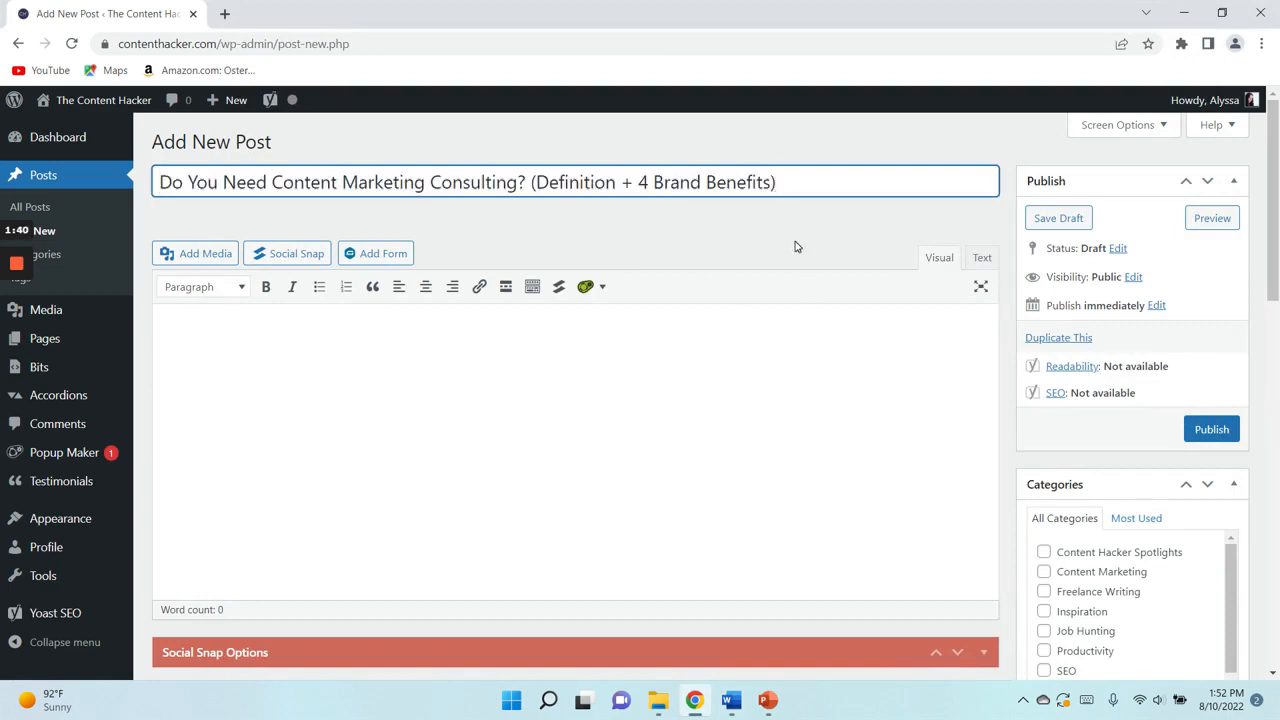
- Set the post's Yoast SEO focus keyphrase to "content marketing consulting"
scroll(778, 265, "down", 1)
scroll(778, 265, "down", 5)
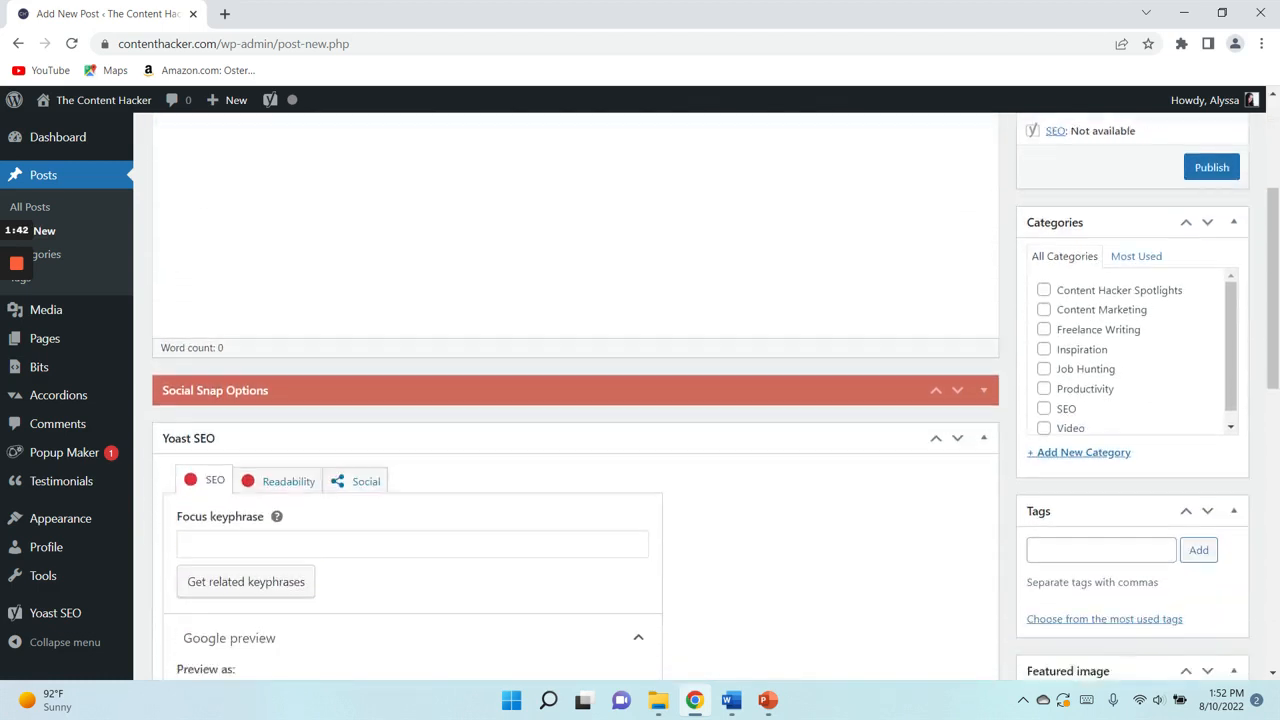
scroll(787, 312, "down", 2)
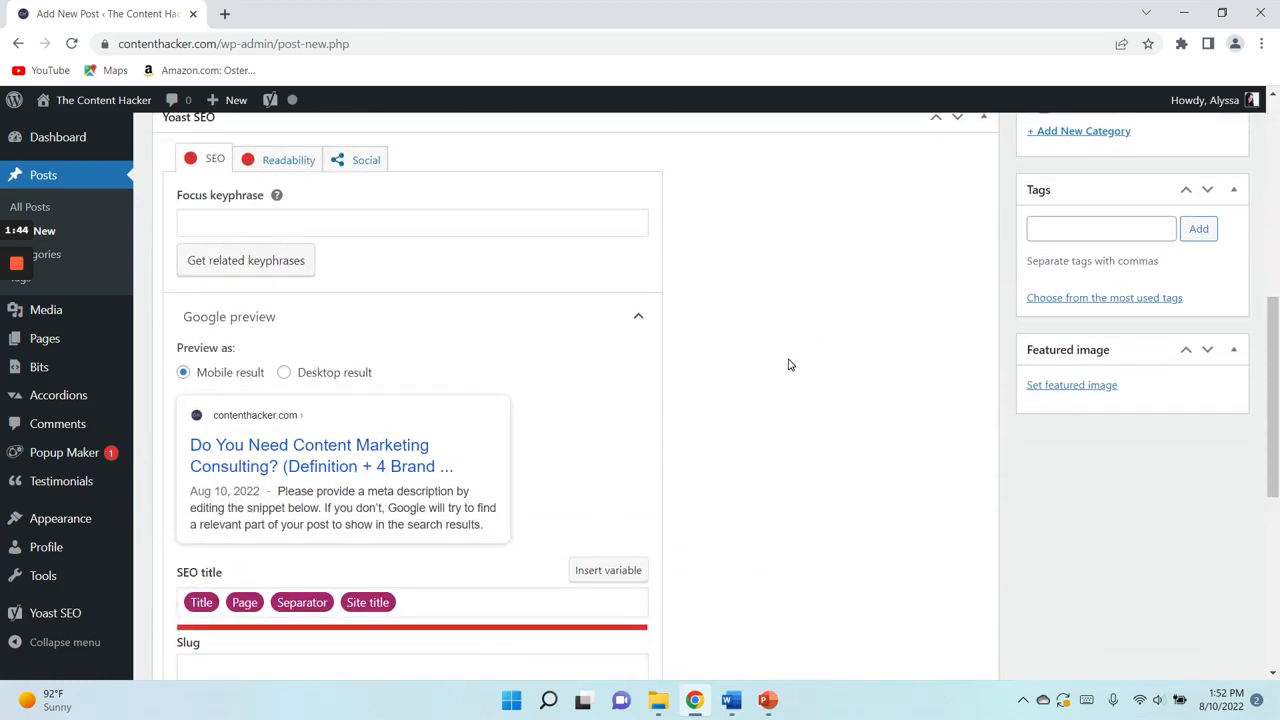
scroll(769, 430, "up", 1)
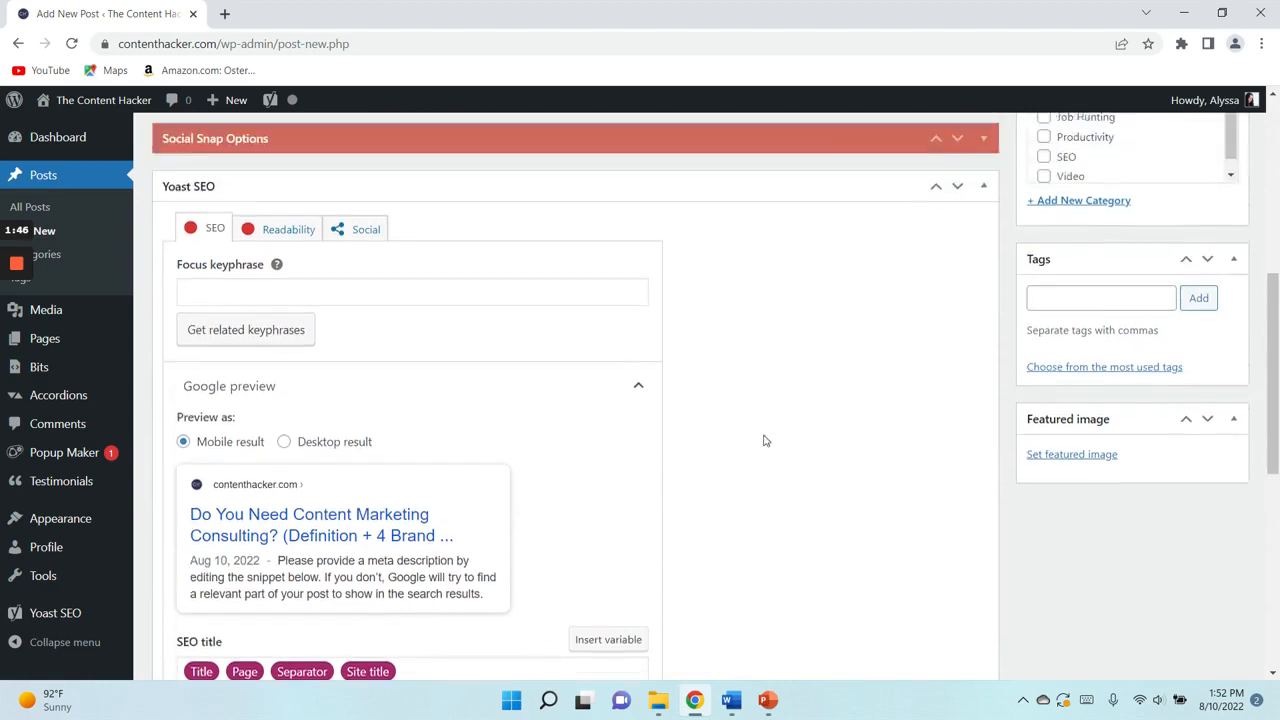
scroll(769, 442, "up", 4)
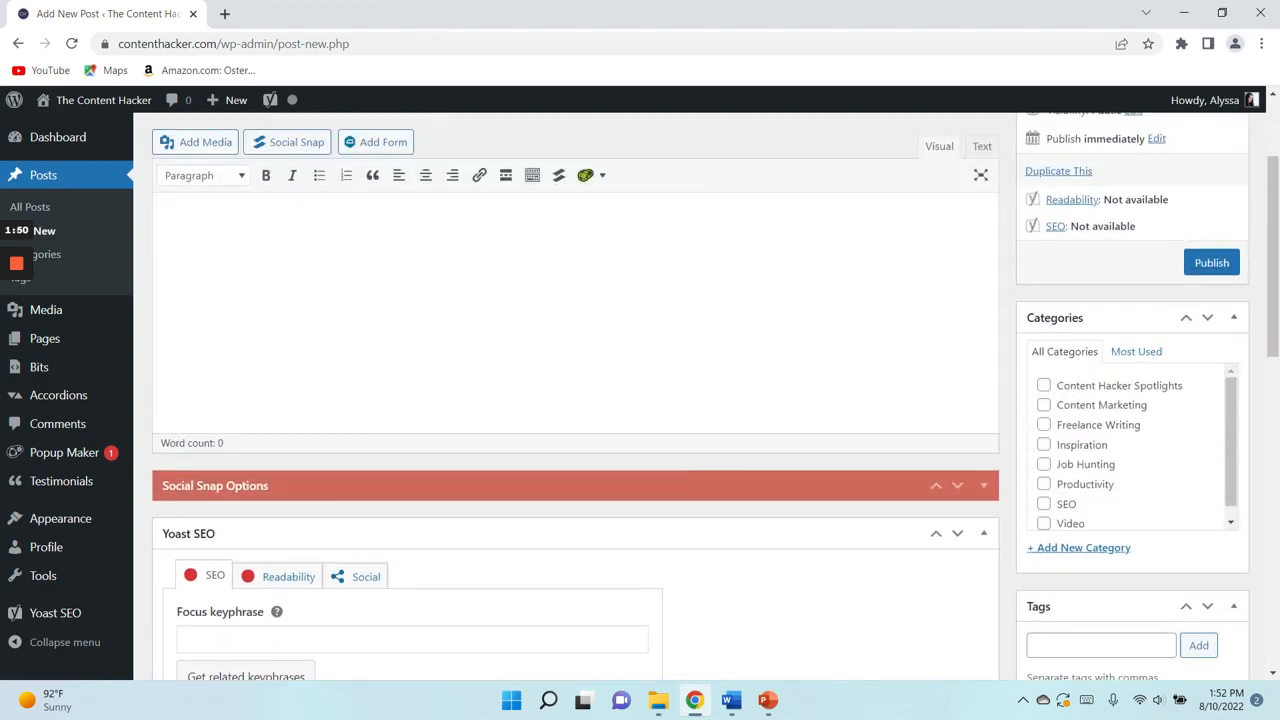
scroll(914, 389, "down", 5)
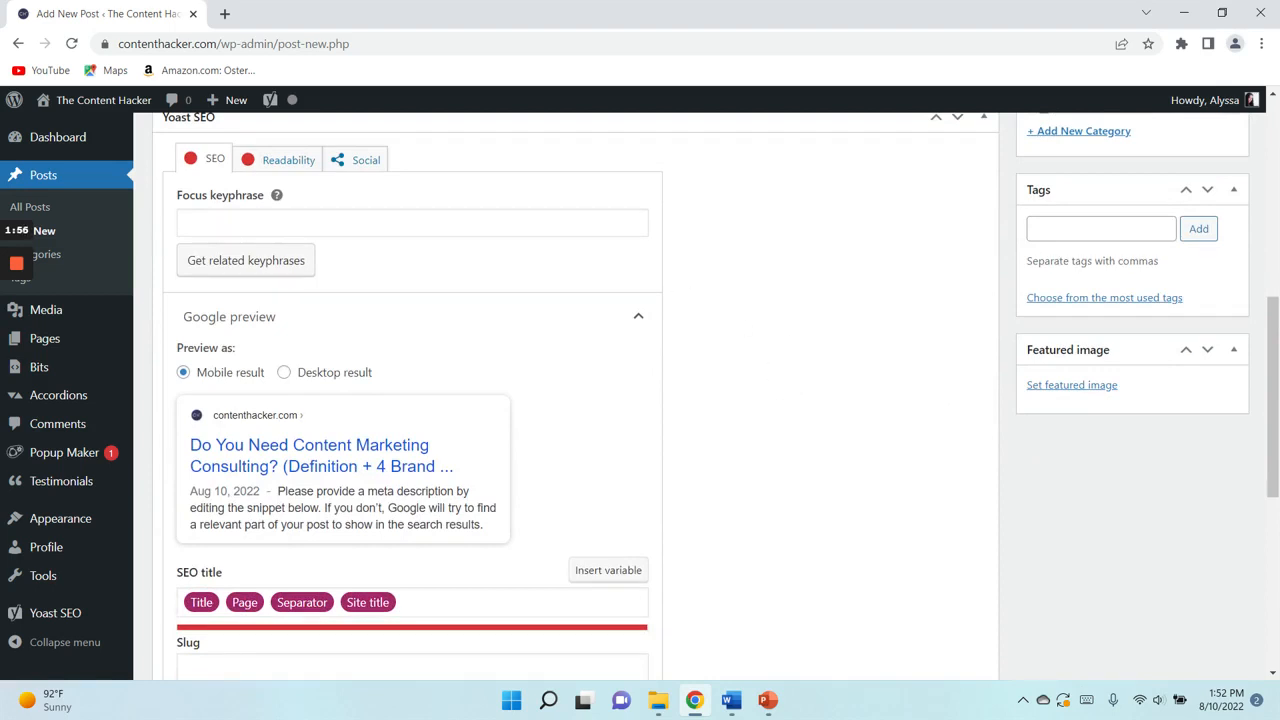
left_click(412, 223)
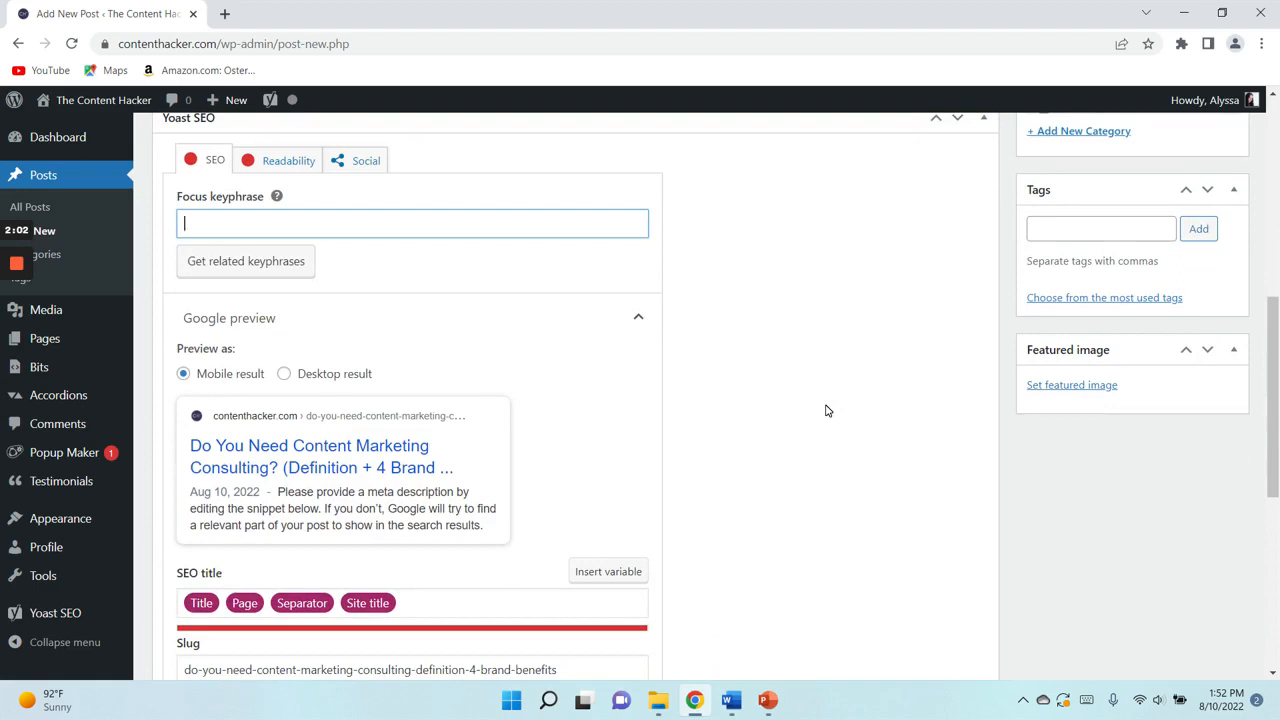
type("content marketing consulting")
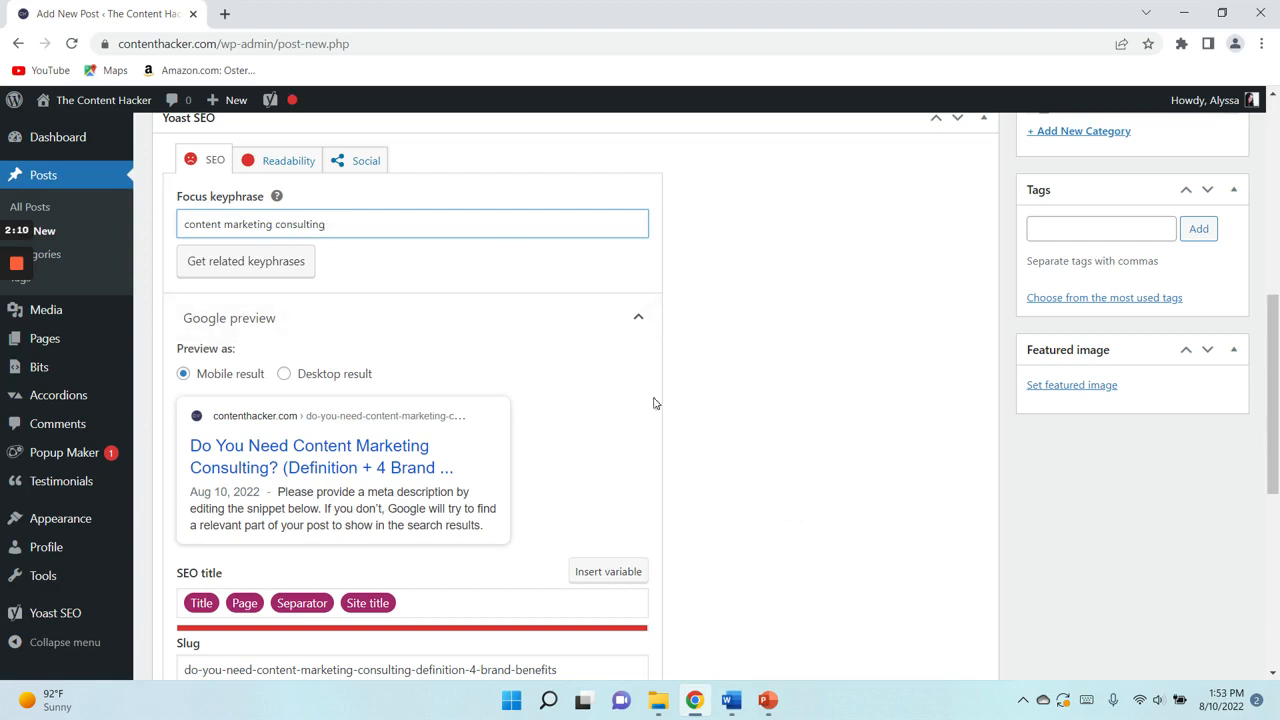
- Replace the SEO title variables with the copied heading, shortened to "Do You Need Content Marketing Consulting? (4 Brand Benefits)"
scroll(831, 317, "down", 2)
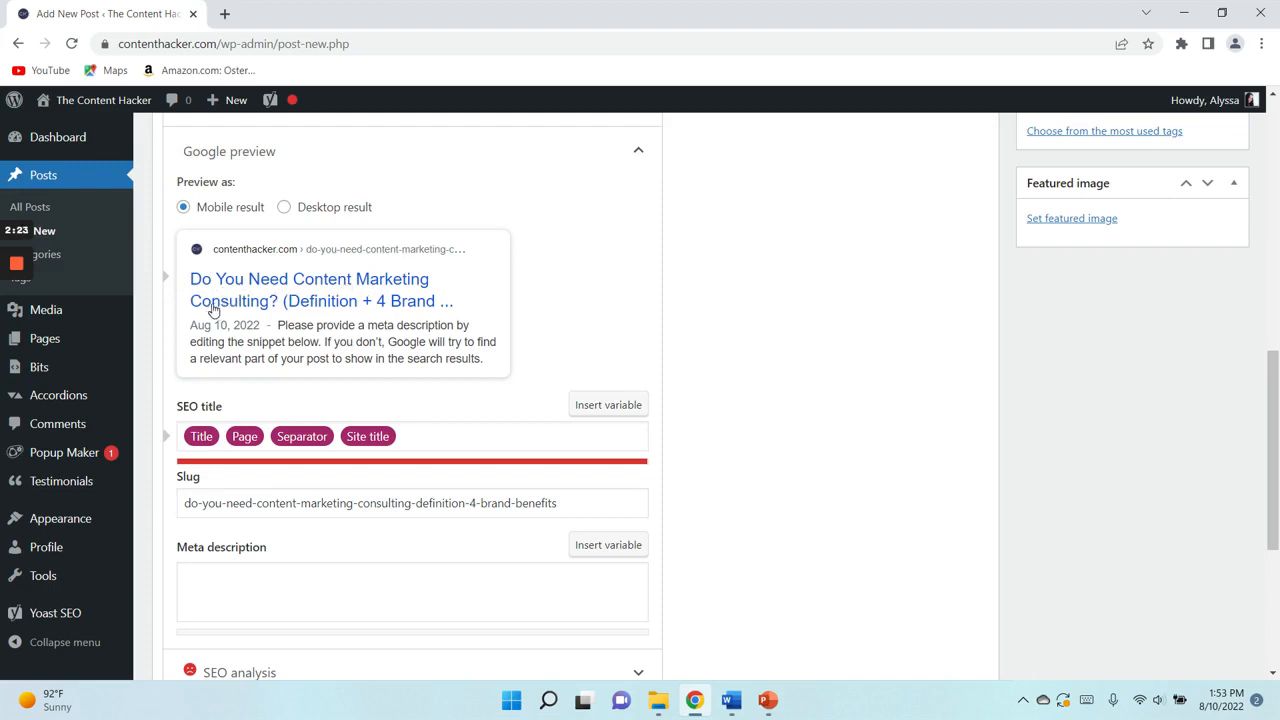
scroll(585, 262, "down", 1)
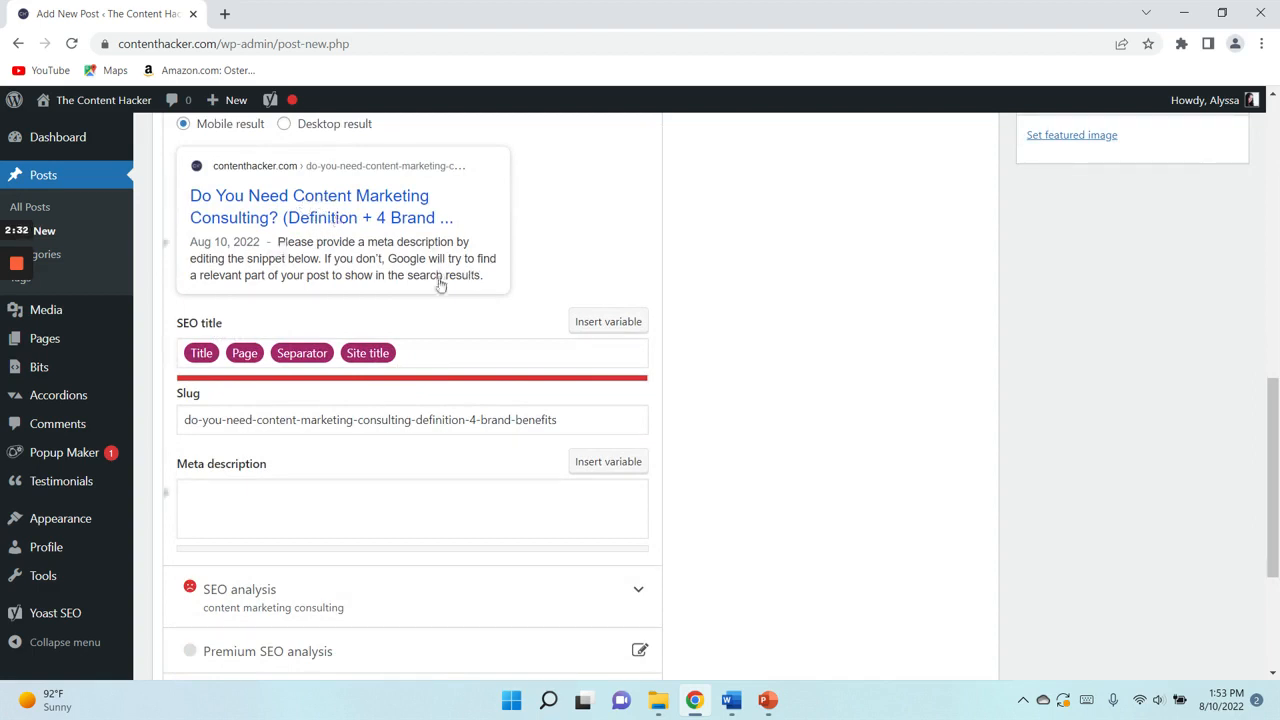
left_click(395, 358)
key("ctrl+a")
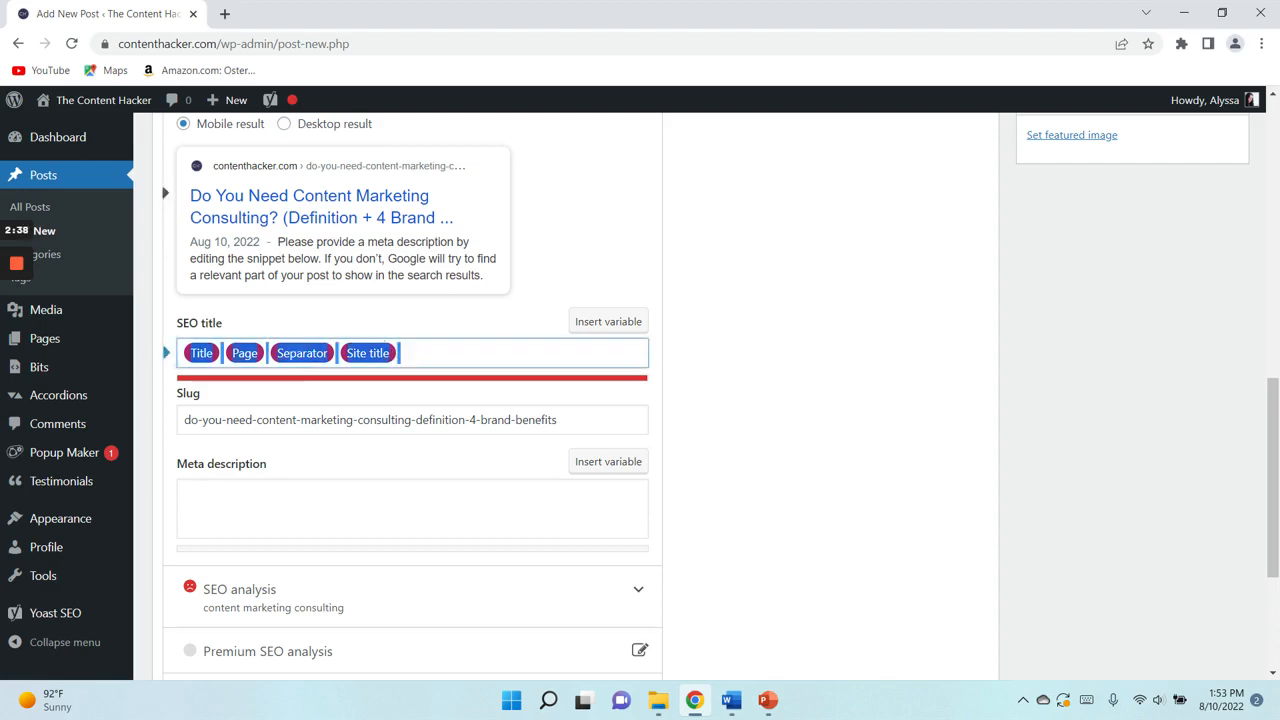
key("BackSpace")
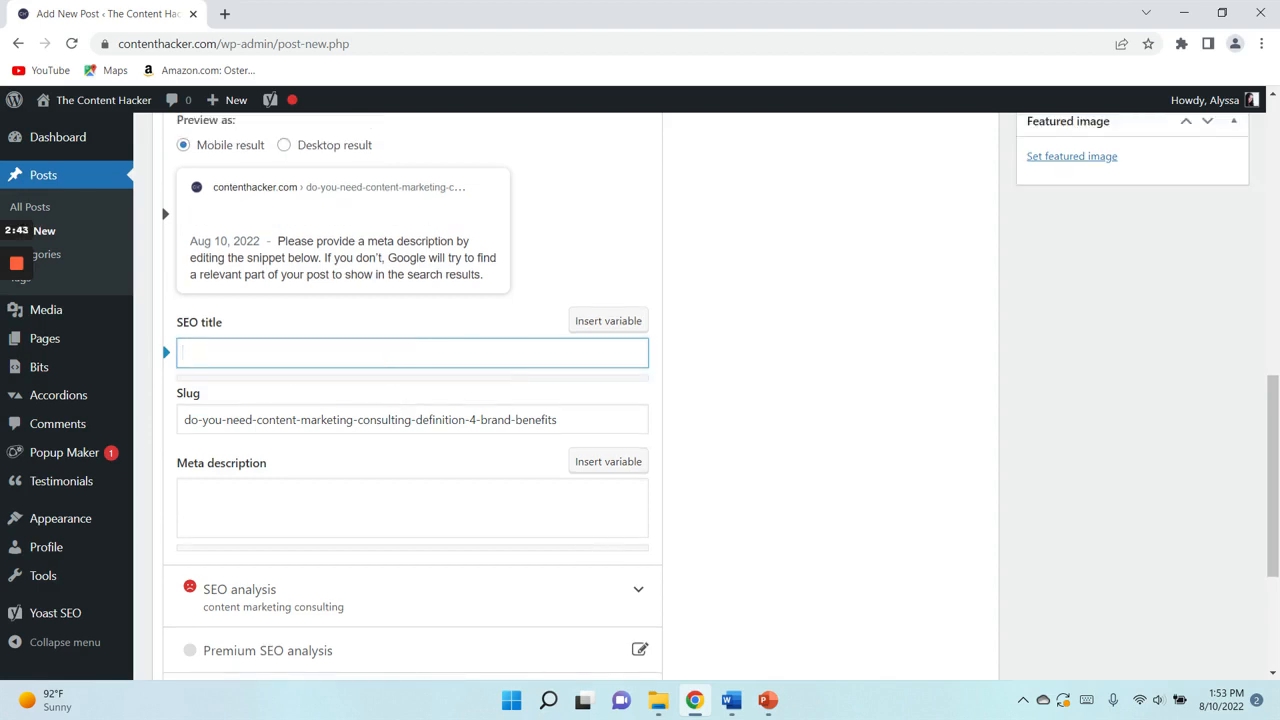
key("ctrl+v")
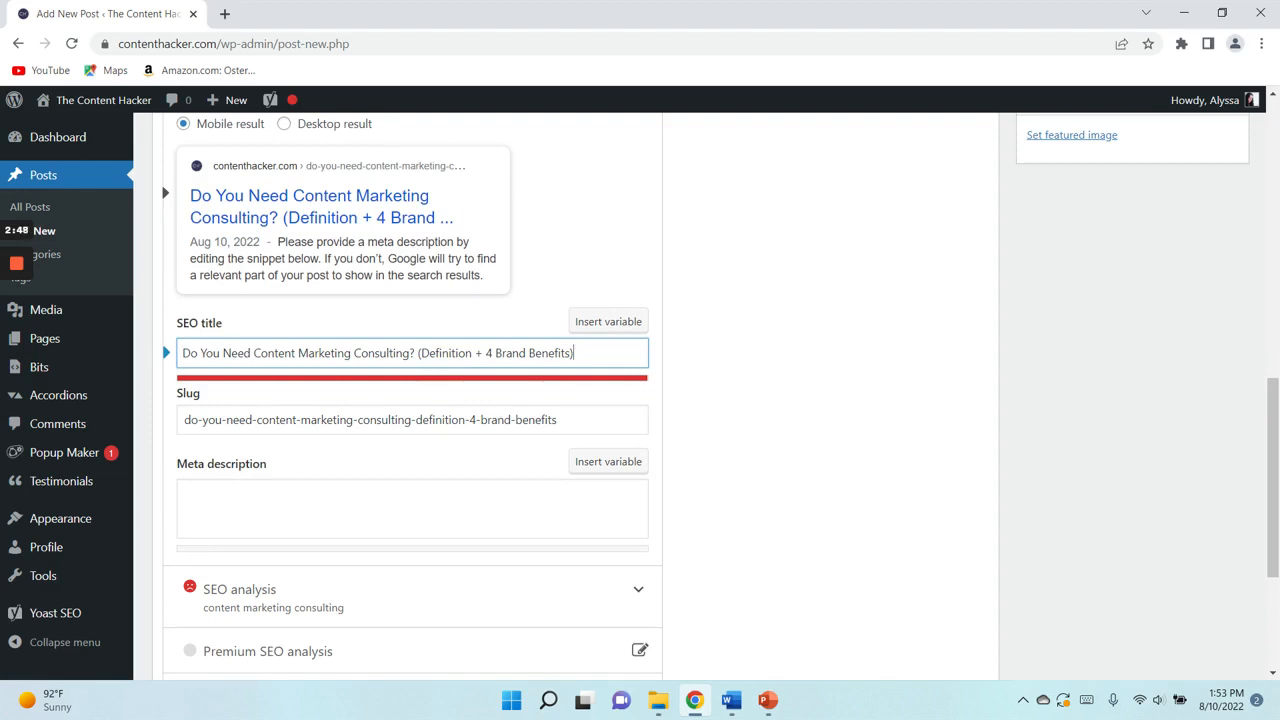
left_click_drag(486, 353, 421, 353)
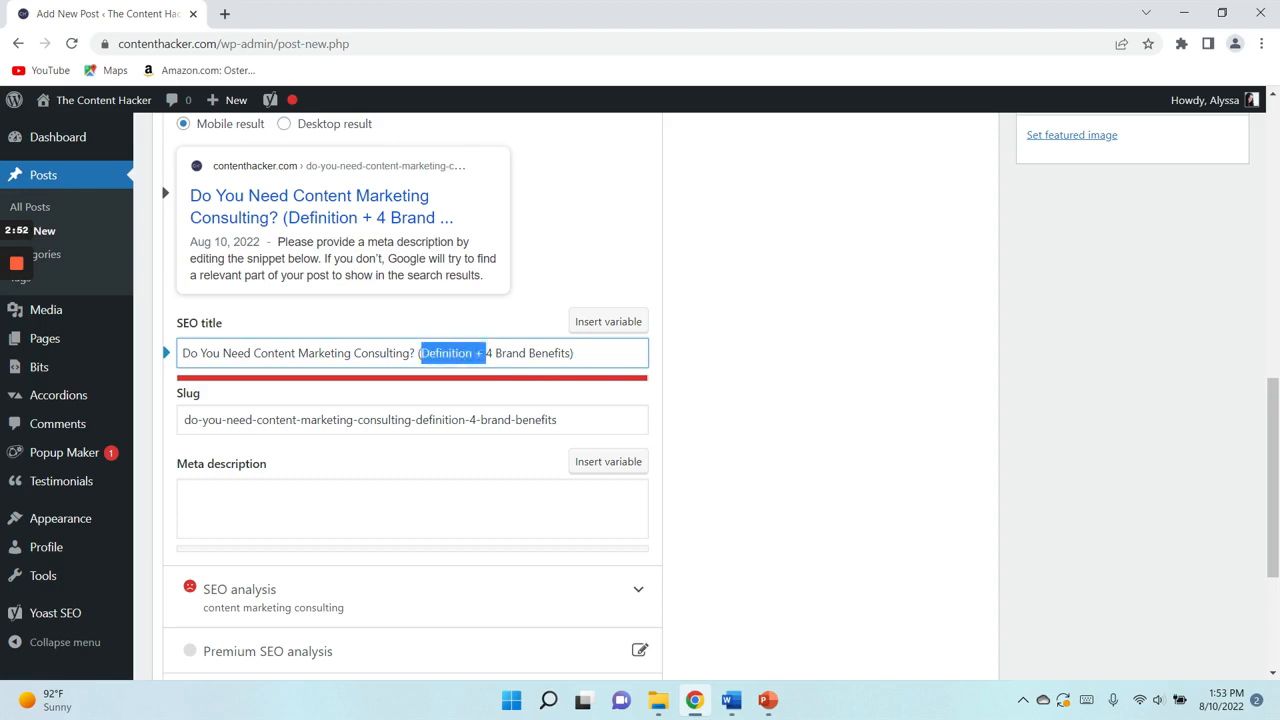
key("BackSpace")
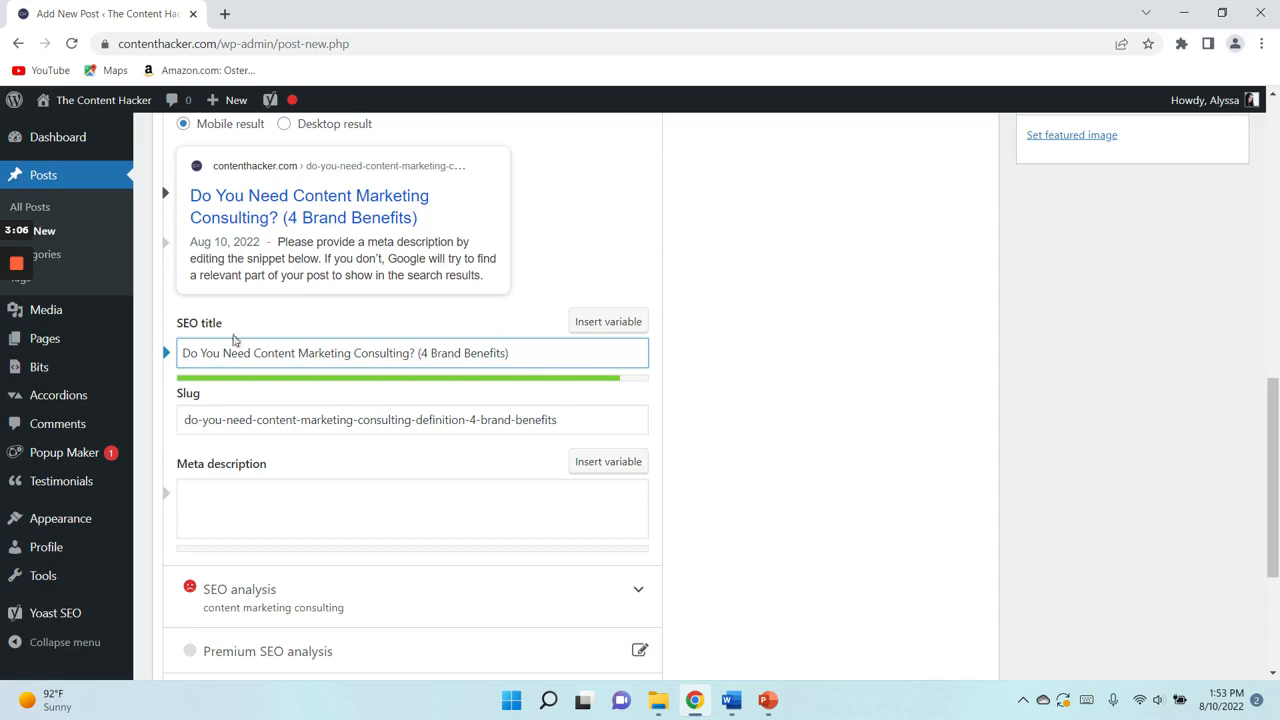
- Check the use of the focus keyphrase in the post title against the Yoast SEO fields
scroll(535, 374, "up", 10)
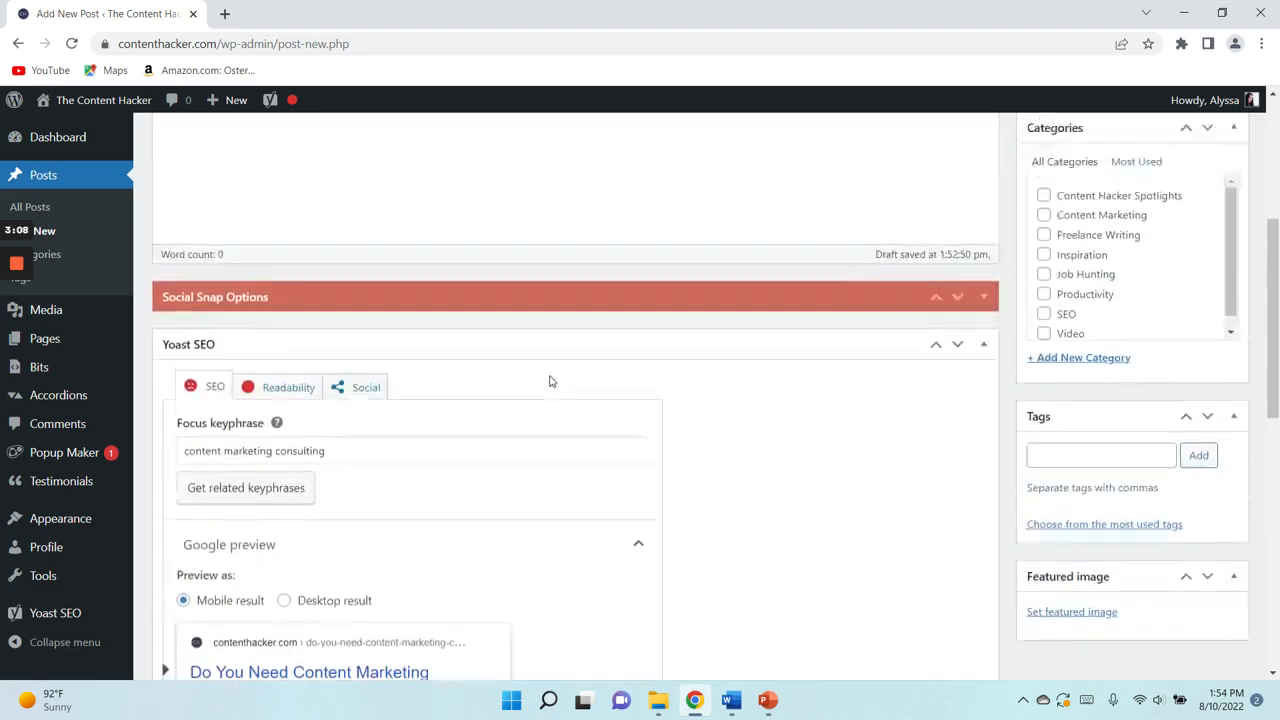
left_click(293, 182)
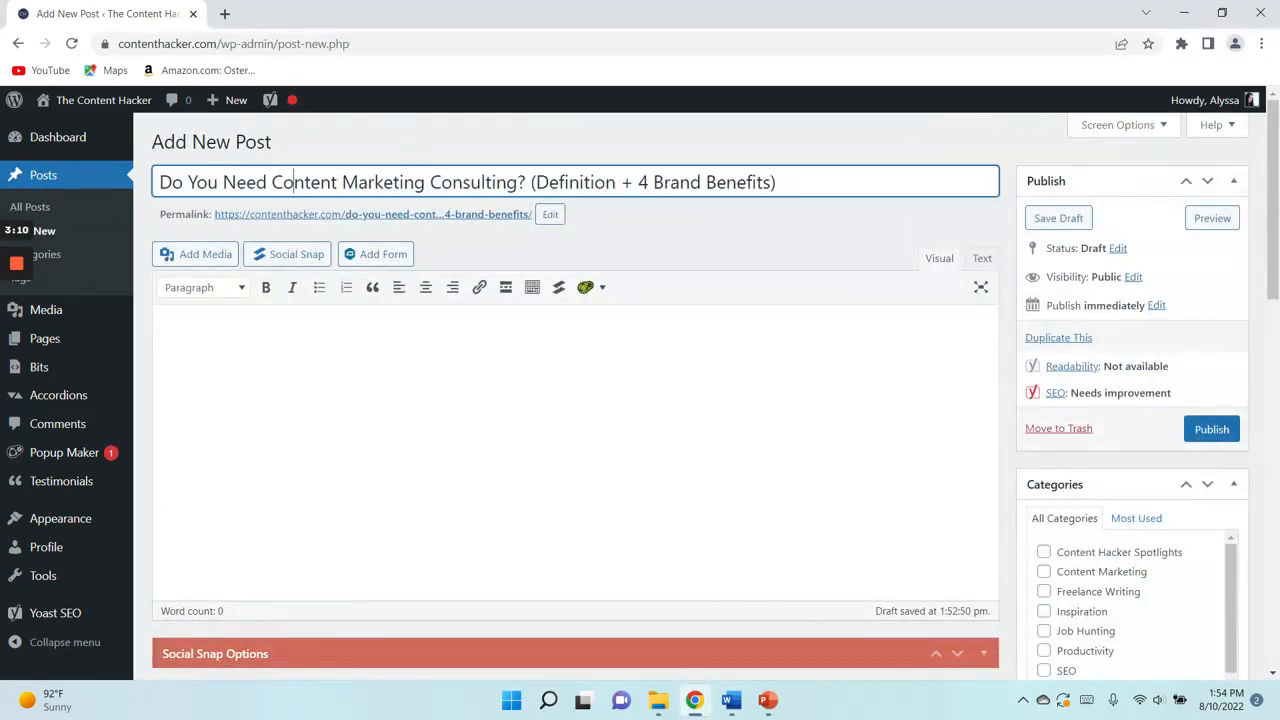
left_click_drag(272, 182, 521, 184)
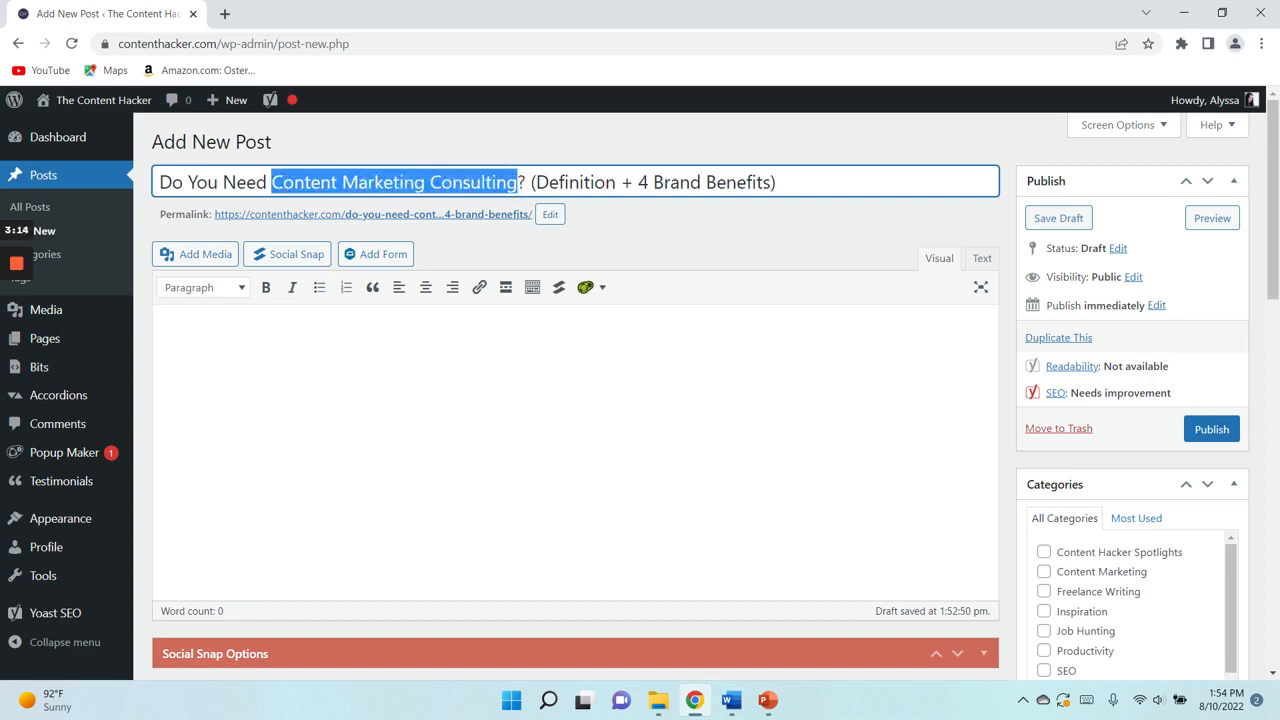
left_click(590, 182)
scroll(732, 254, "down", 7)
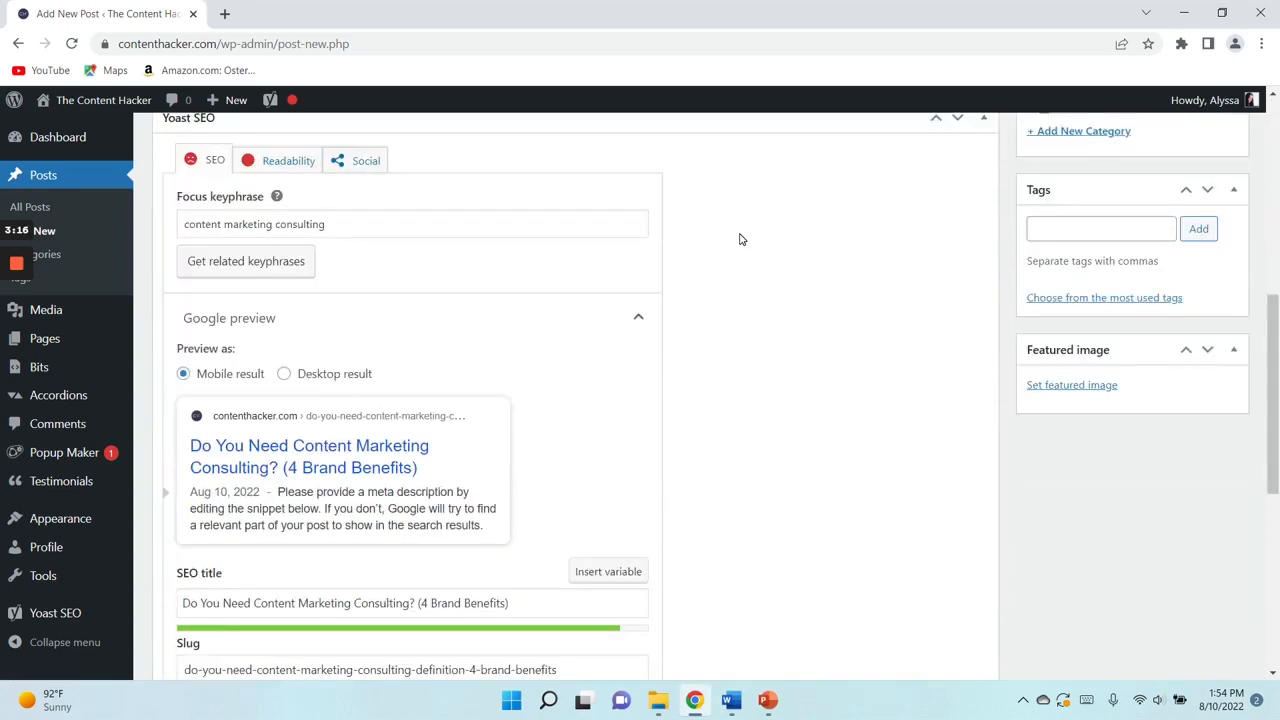
- Replace the post's Yoast SEO slug with "content-marketing-consulting"
scroll(743, 246, "down", 4)
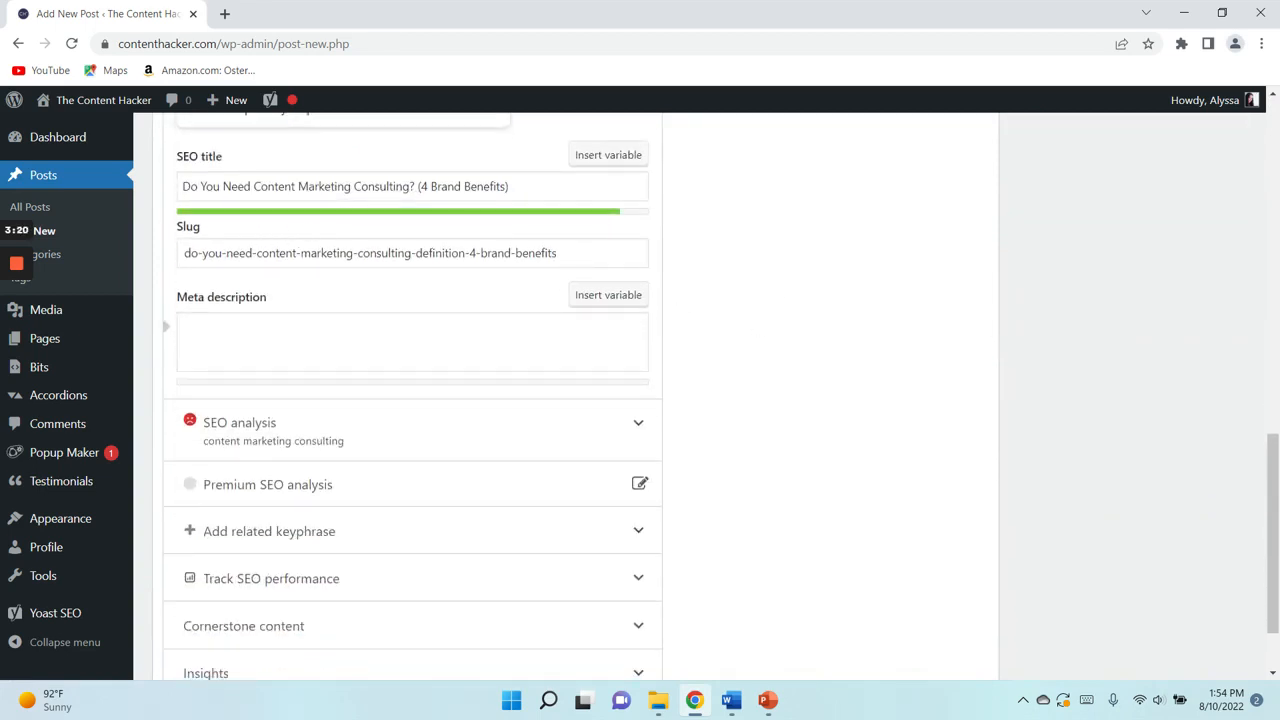
triple_click(224, 253)
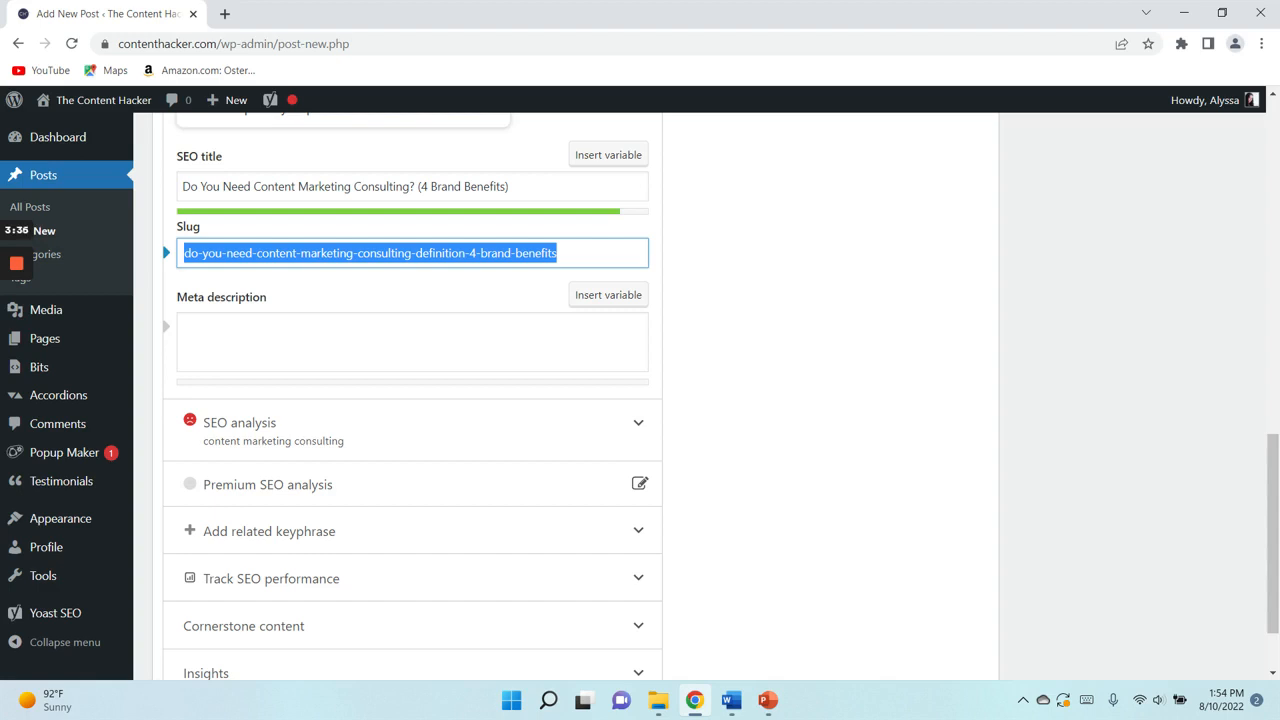
key("BackSpace")
type("content")
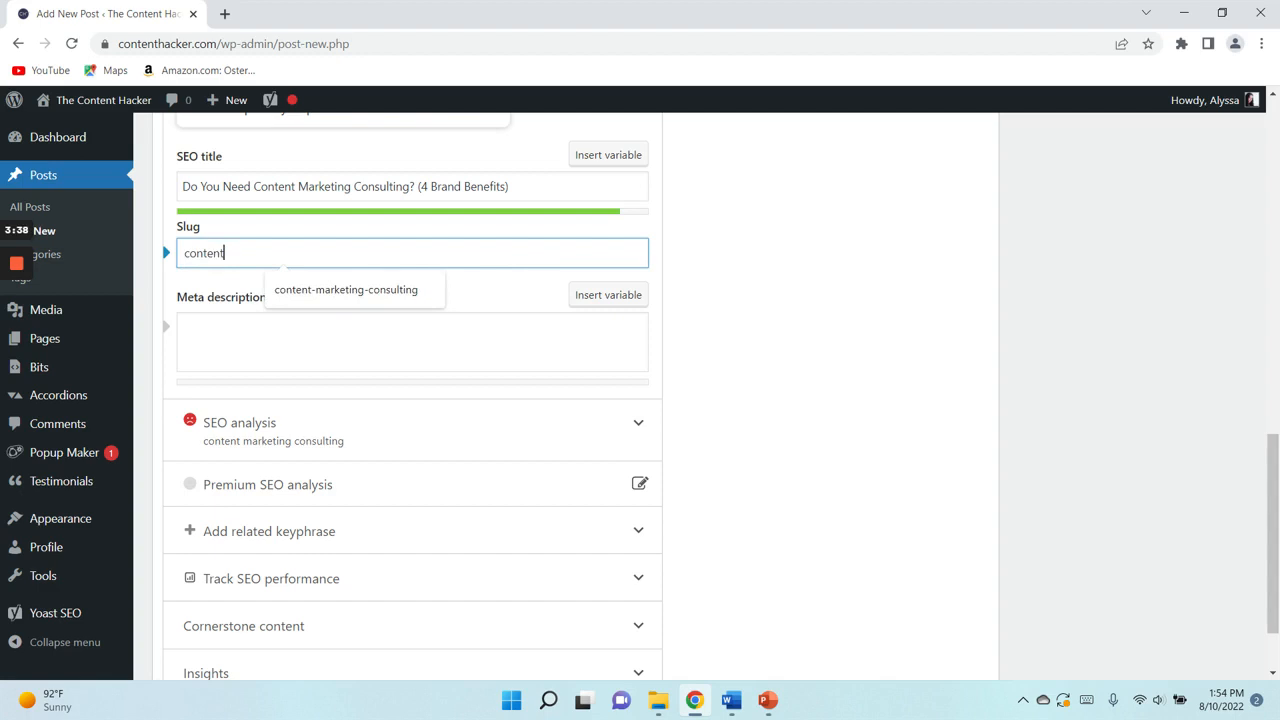
type("-marketing-consulti")
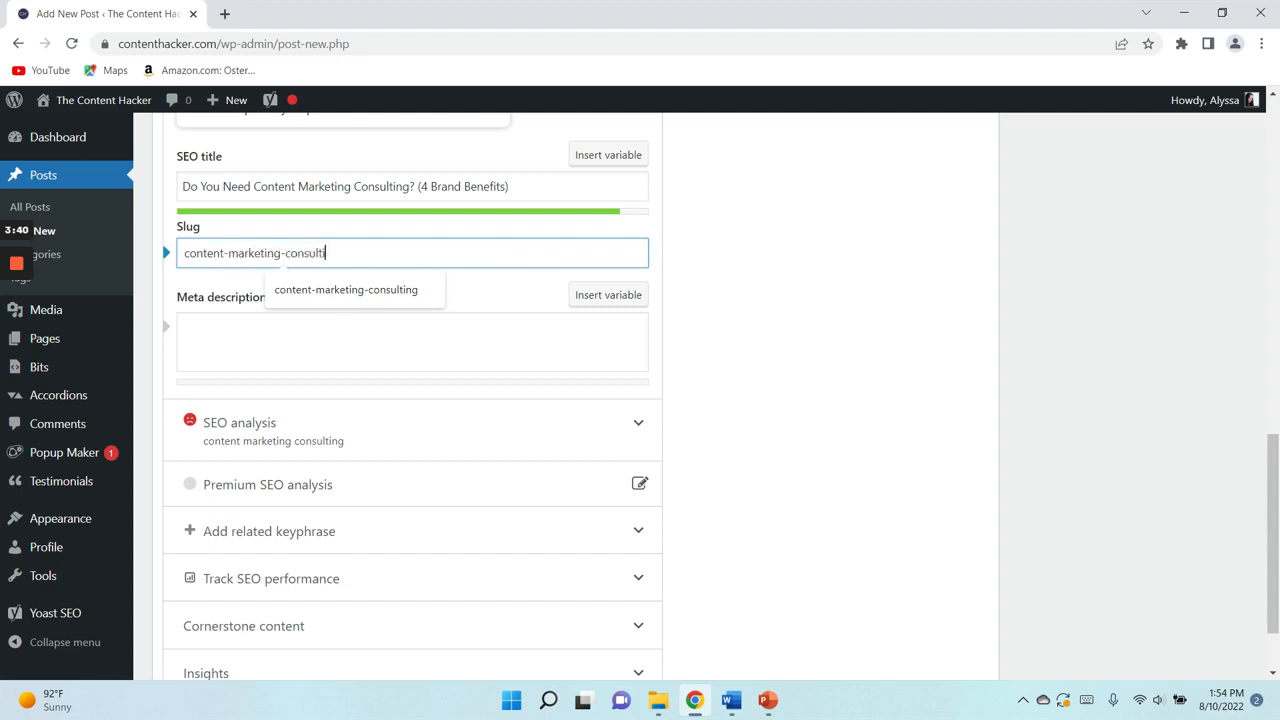
type("ng")
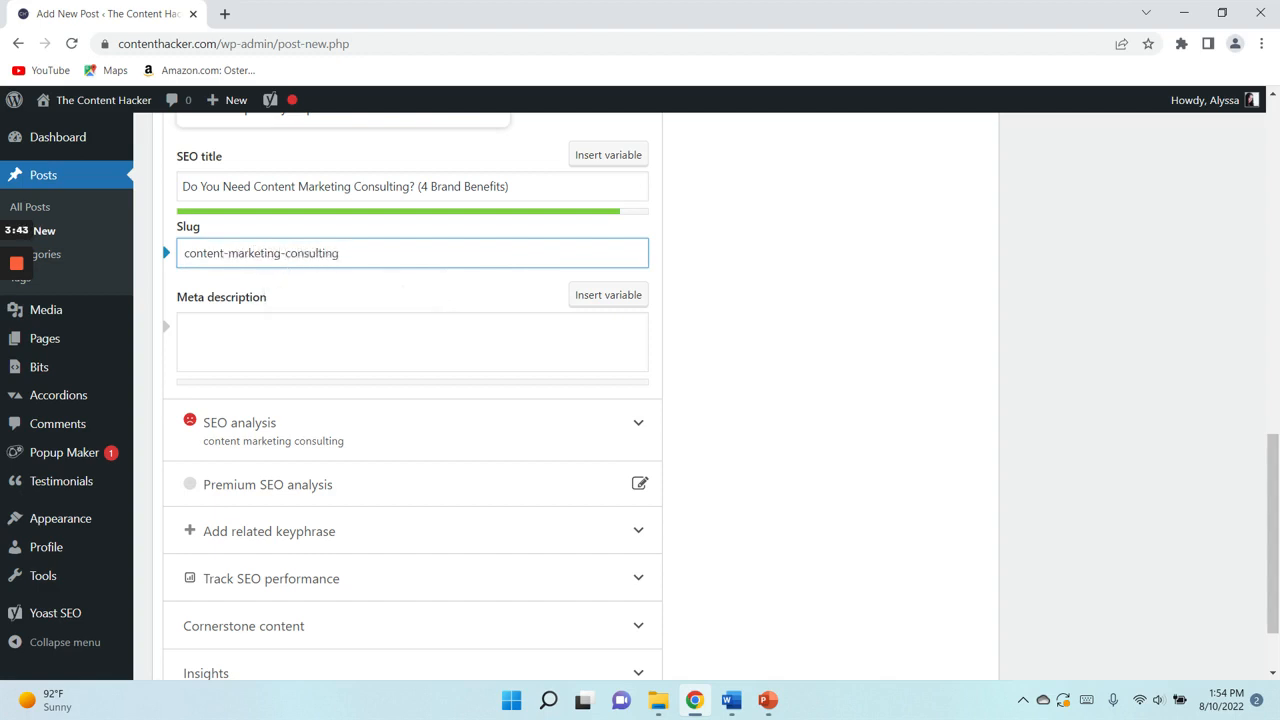
- Select the empty Yoast SEO meta description and examine the Google preview of the title and slug
left_click(408, 338)
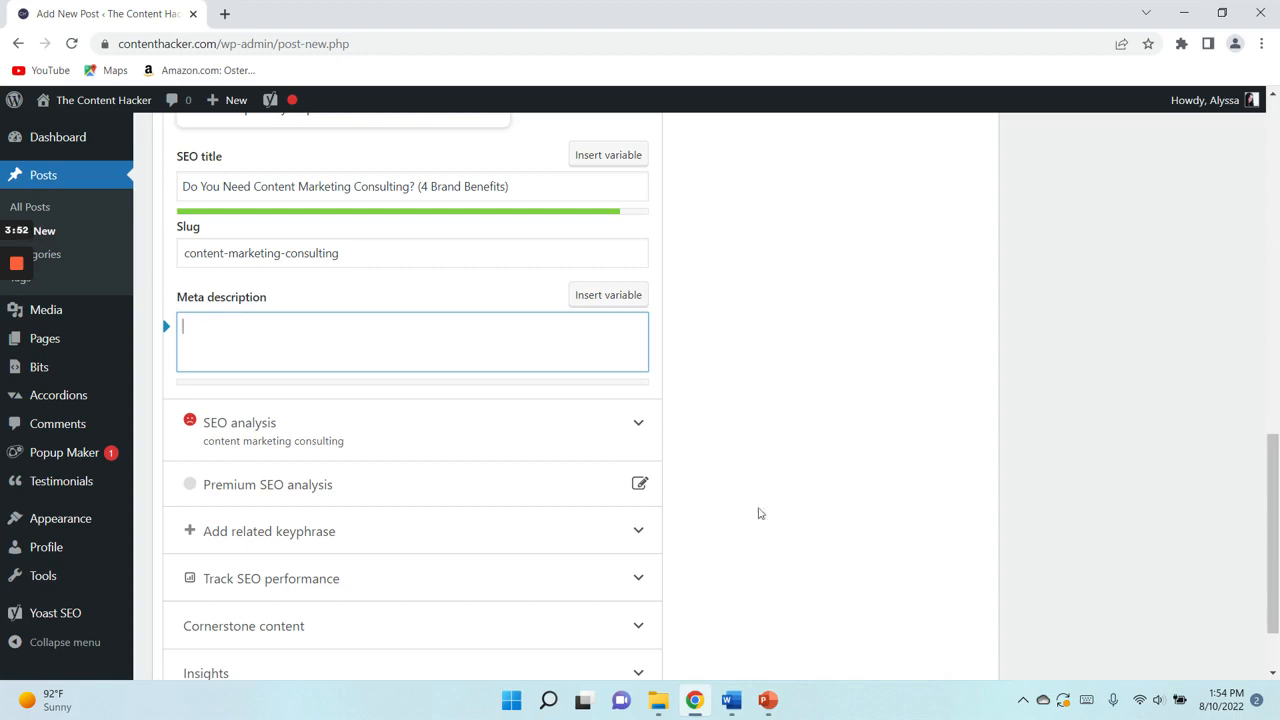
scroll(786, 523, "up", 2)
scroll(786, 523, "up", 1)
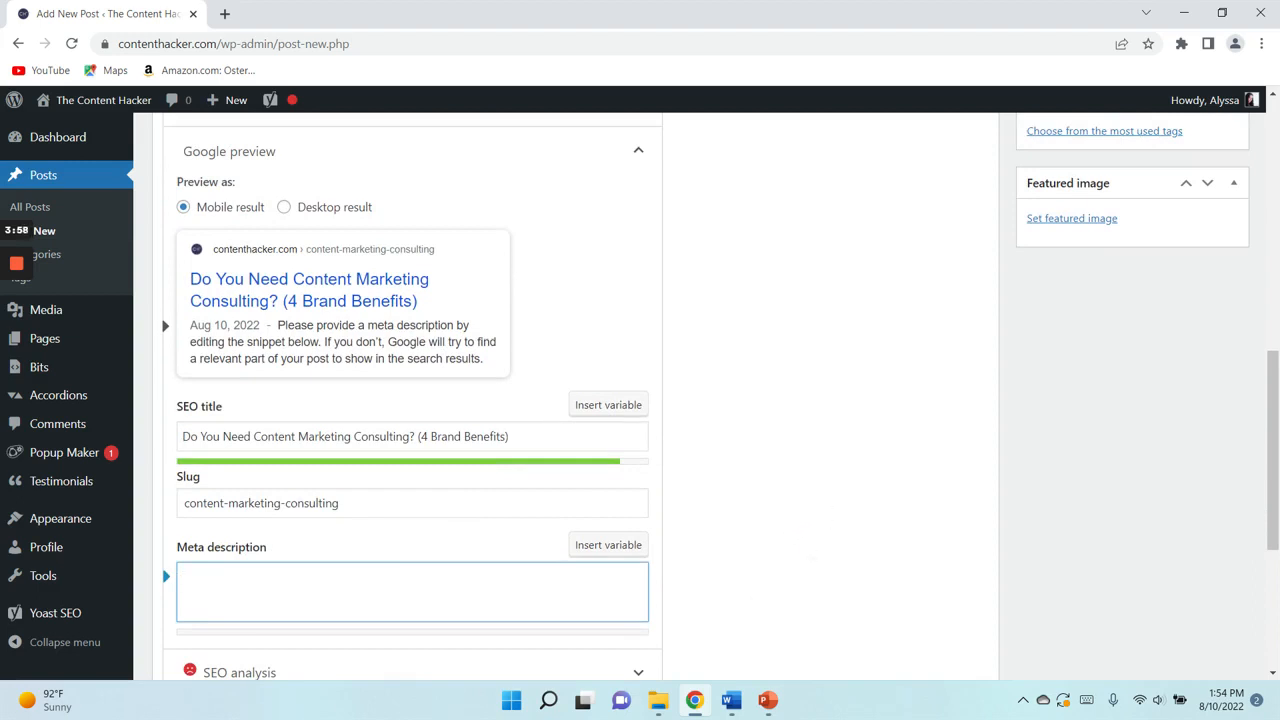
- Copy all the article text below the main heading from the Word document and paste it into the WordPress post's body
scroll(860, 490, "up", 5)
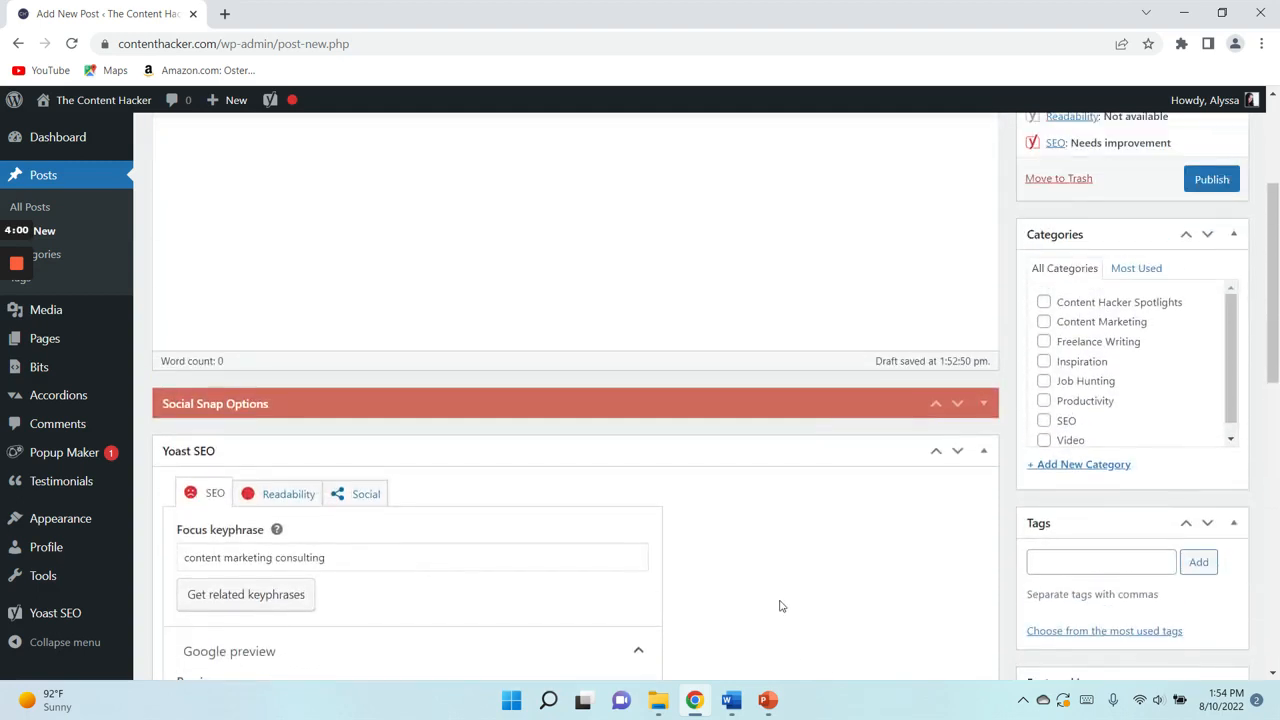
scroll(778, 600, "up", 3)
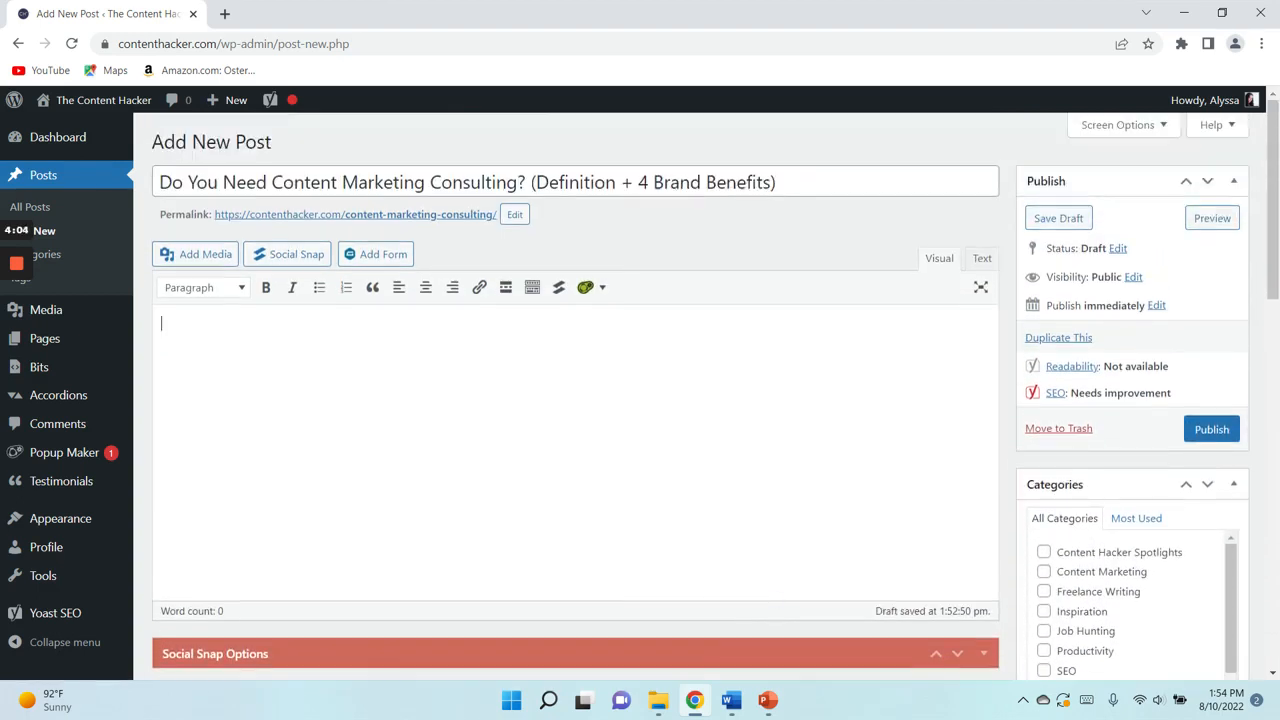
left_click(729, 703)
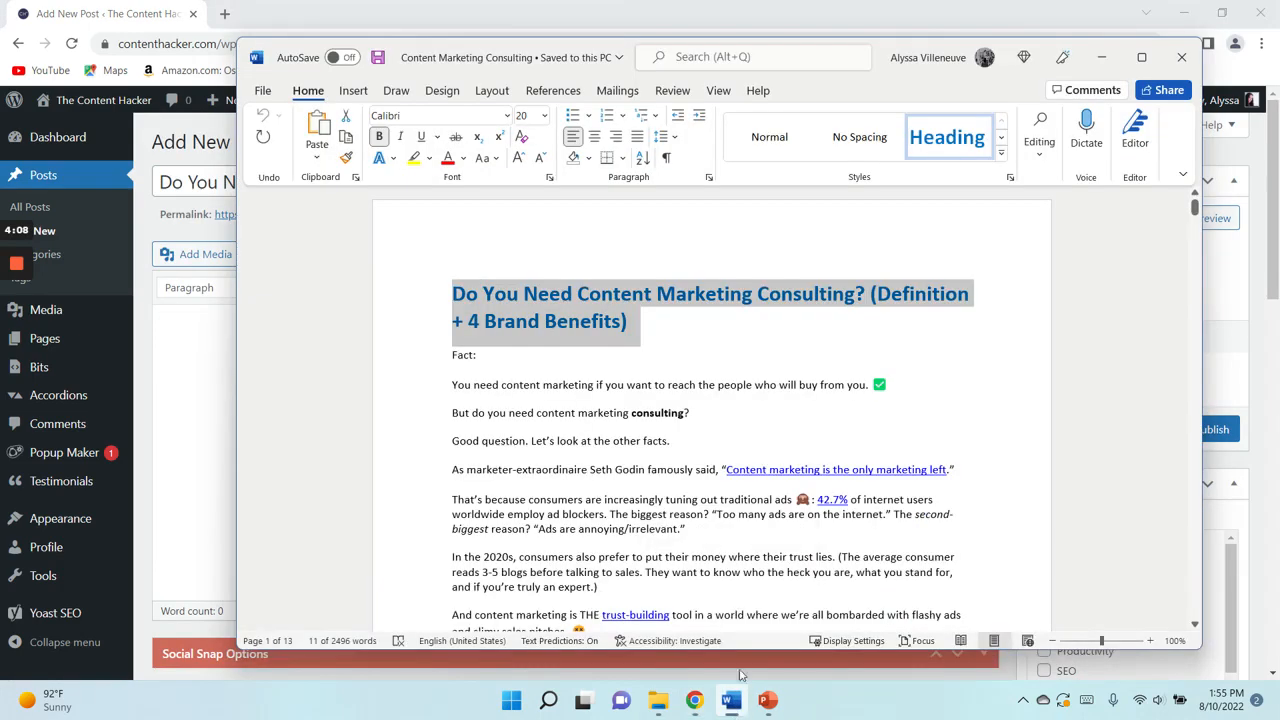
left_click(474, 385)
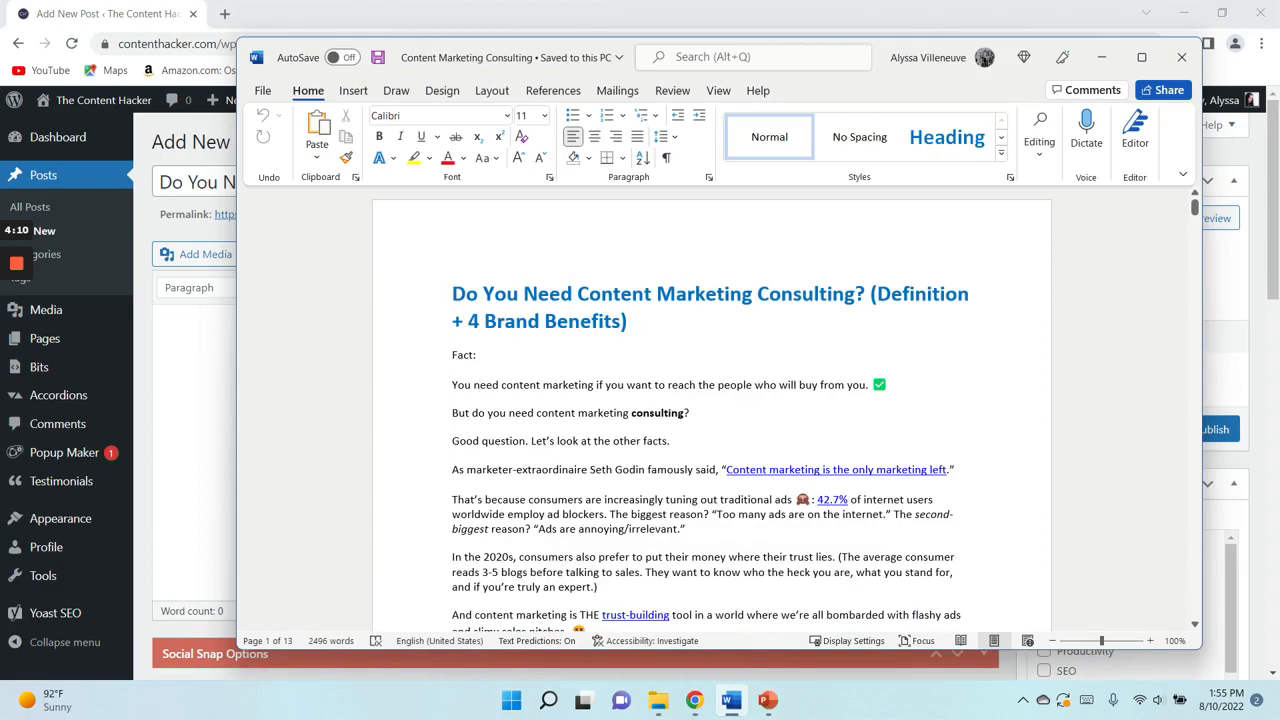
left_click_drag(452, 355, 672, 648)
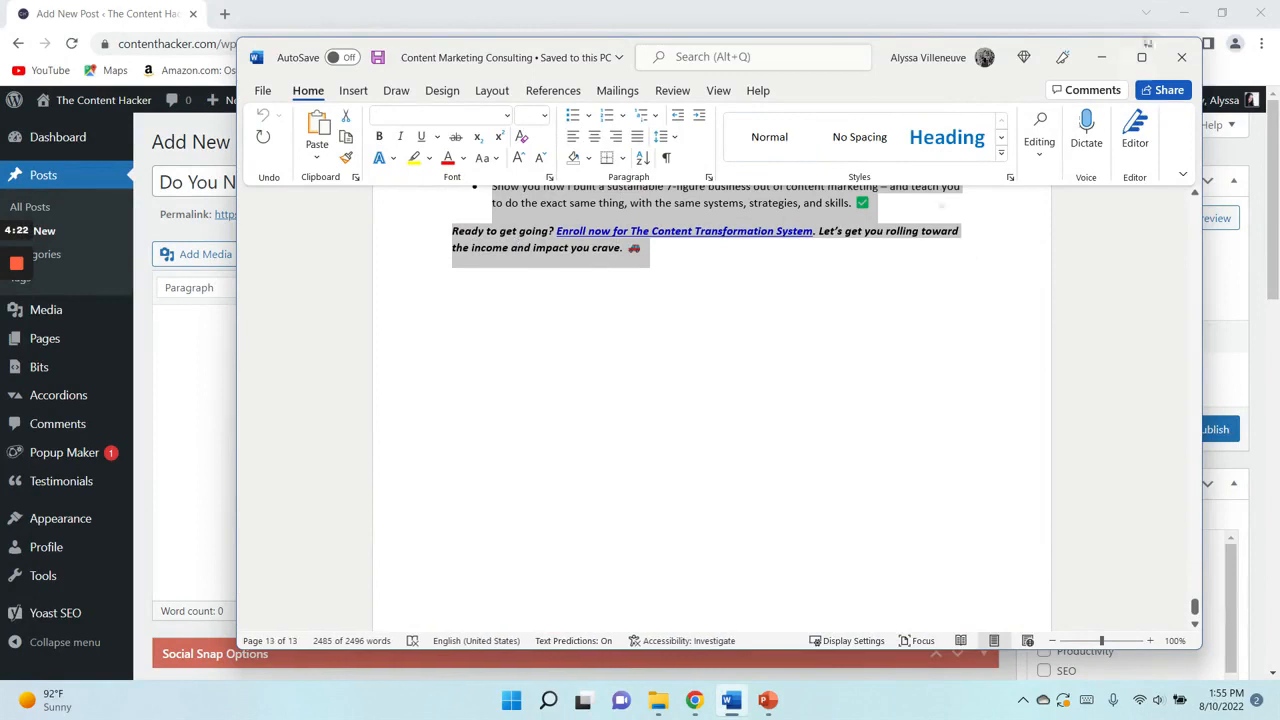
left_click(1101, 58)
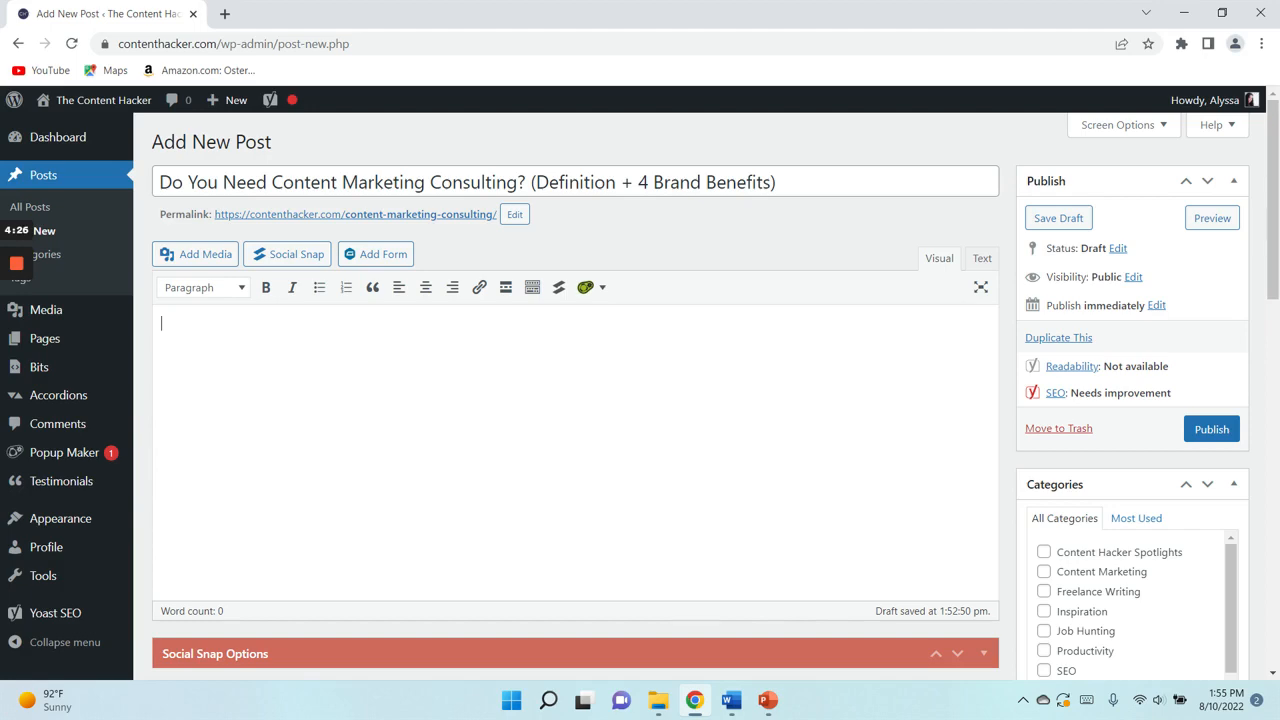
key("ctrl+v")
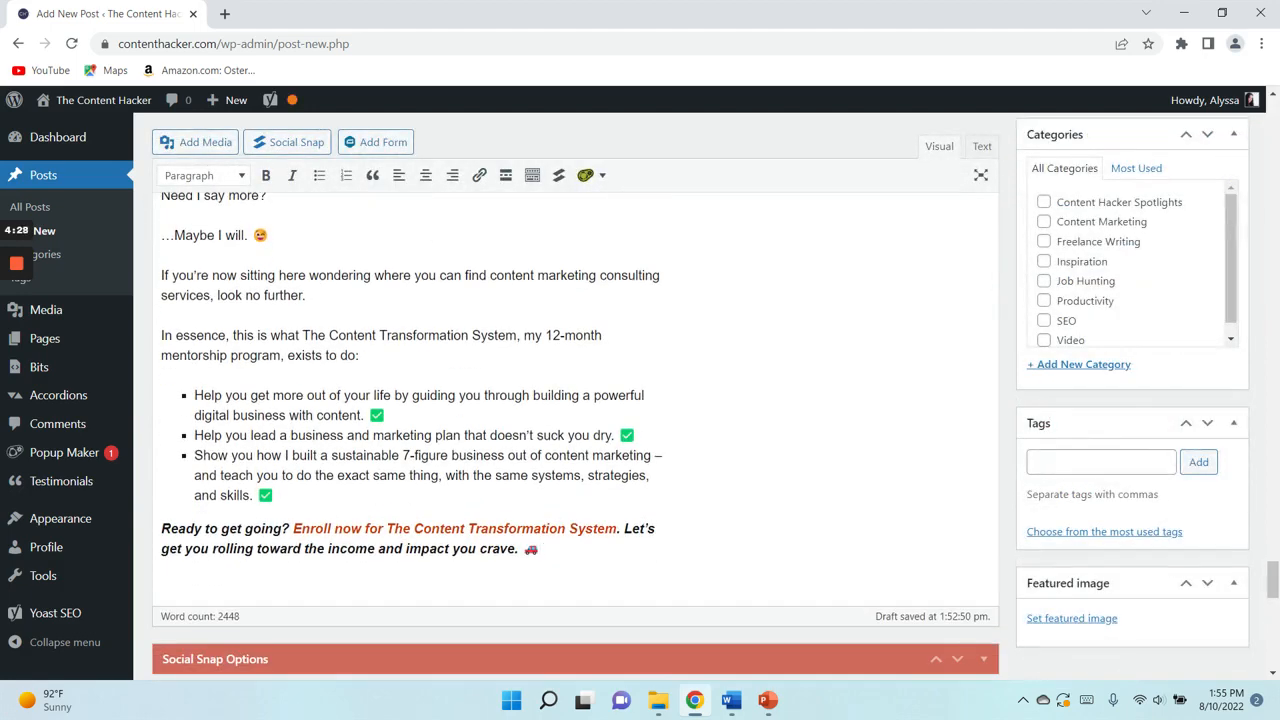
- Examine the formatting and heading levels of the pasted text from its end back to "4 Major Benefits to Investing in Content Marketing Consulting for Your Biz"
scroll(576, 400, "up", 10)
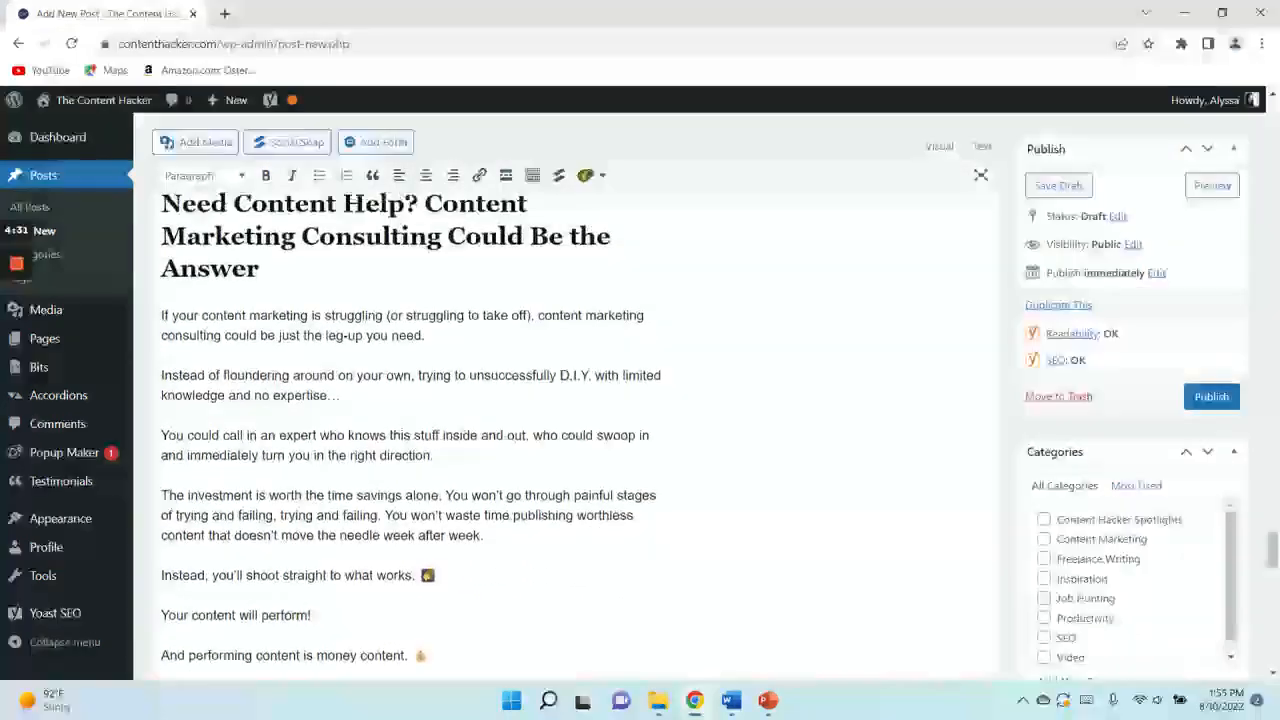
scroll(576, 440, "up", 6)
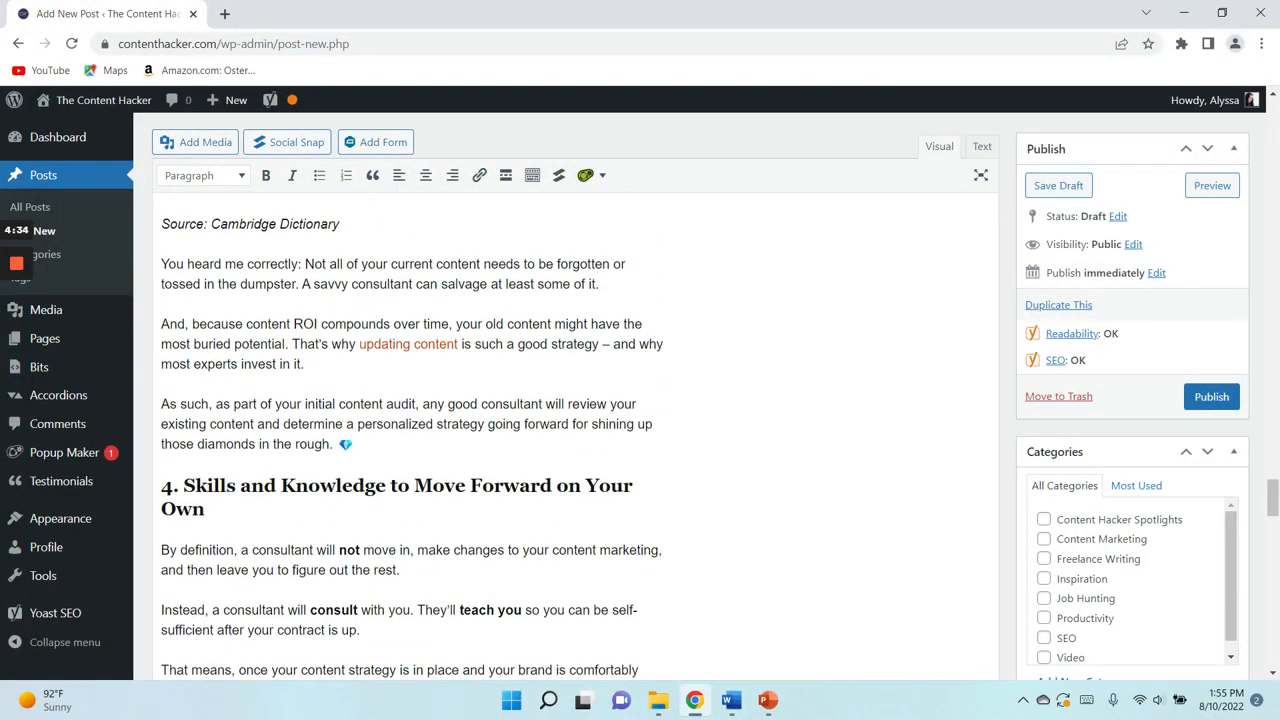
left_click(214, 485)
scroll(412, 437, "up", 3)
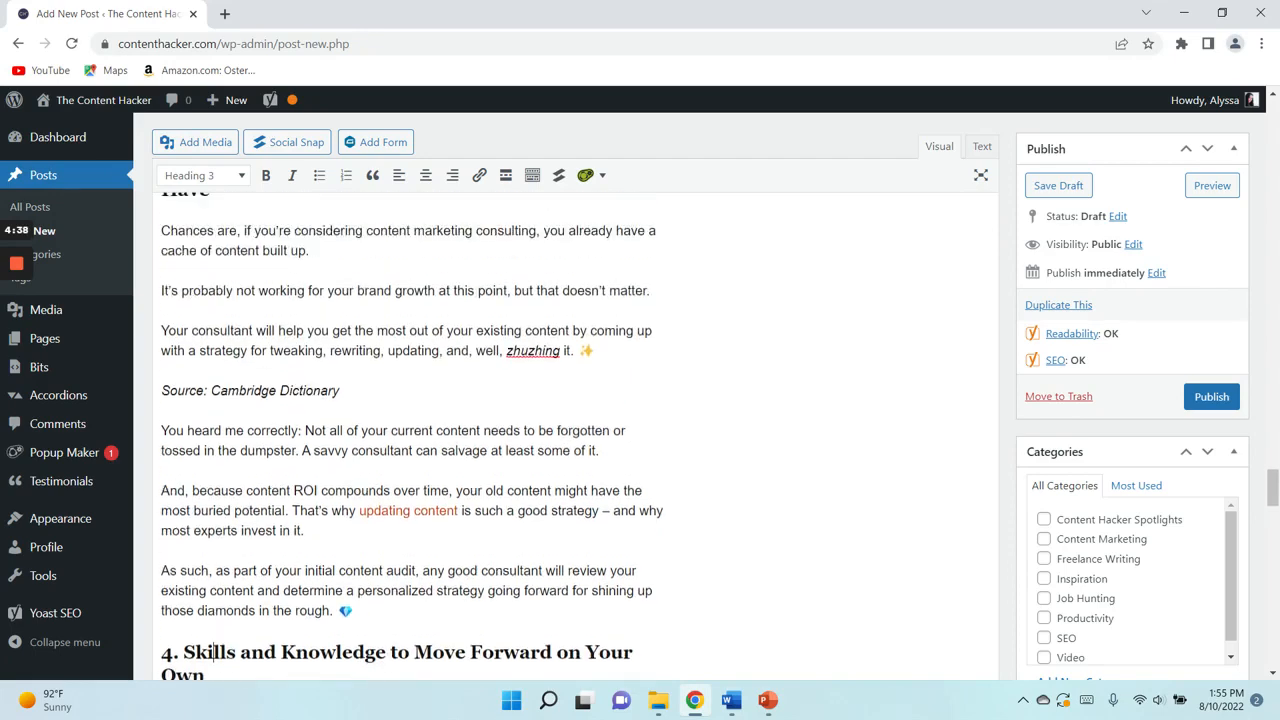
scroll(412, 437, "up", 6)
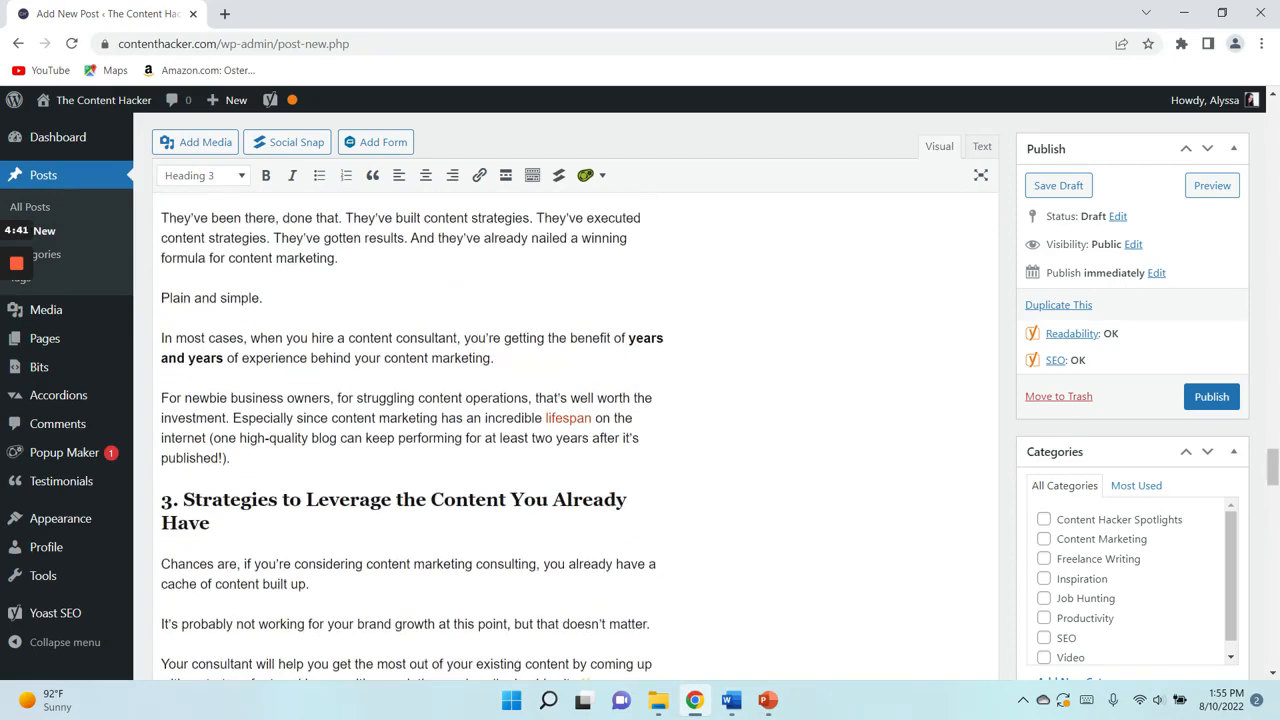
scroll(412, 437, "up", 1)
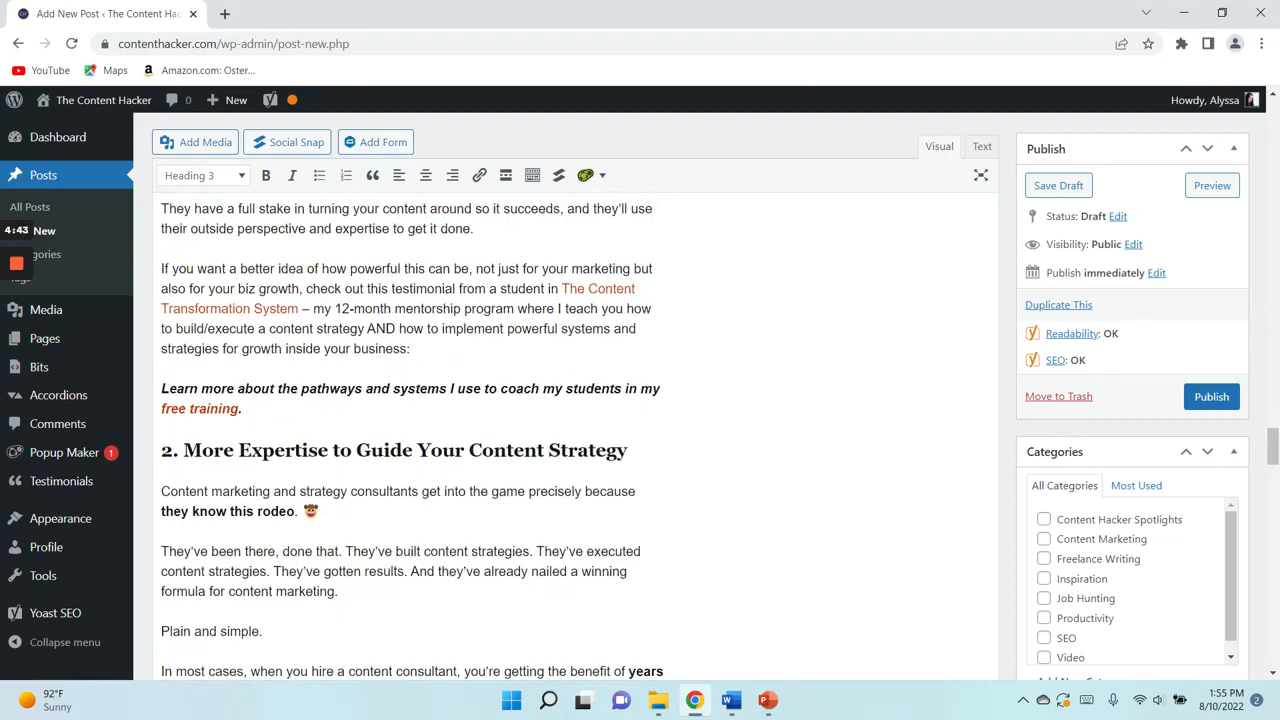
scroll(412, 437, "up", 4)
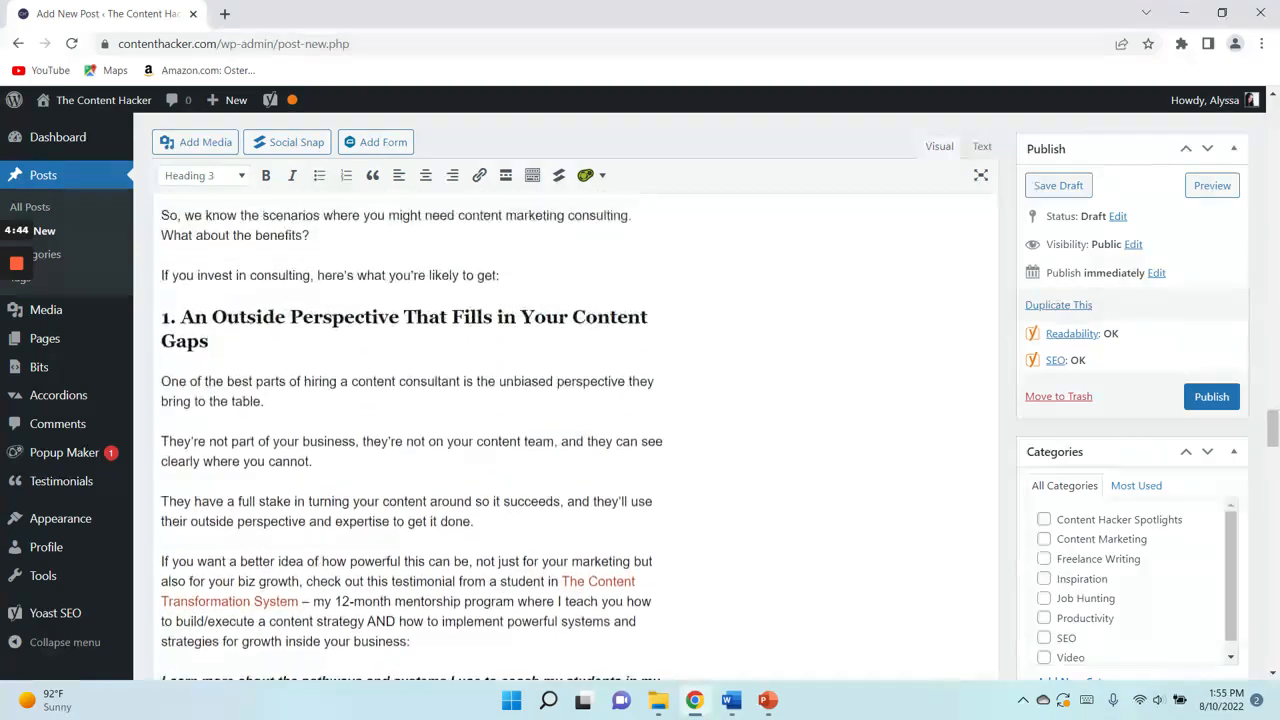
scroll(412, 437, "up", 1)
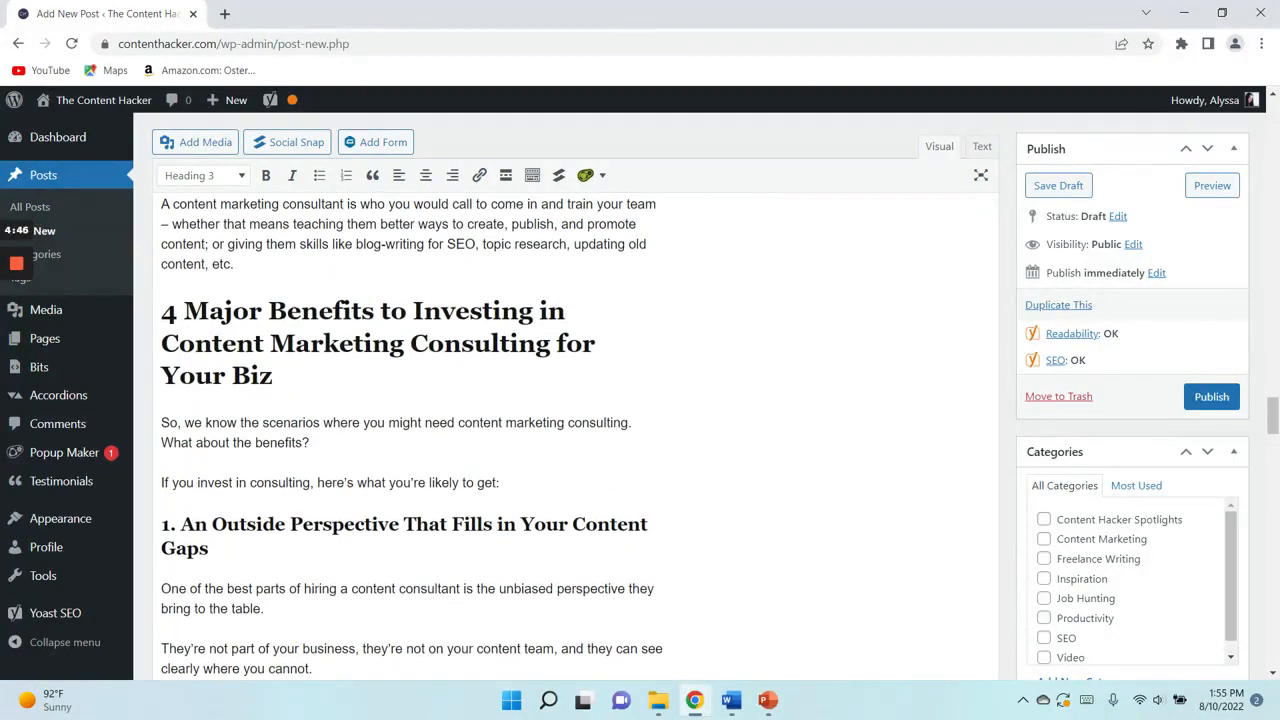
scroll(412, 437, "up", 1)
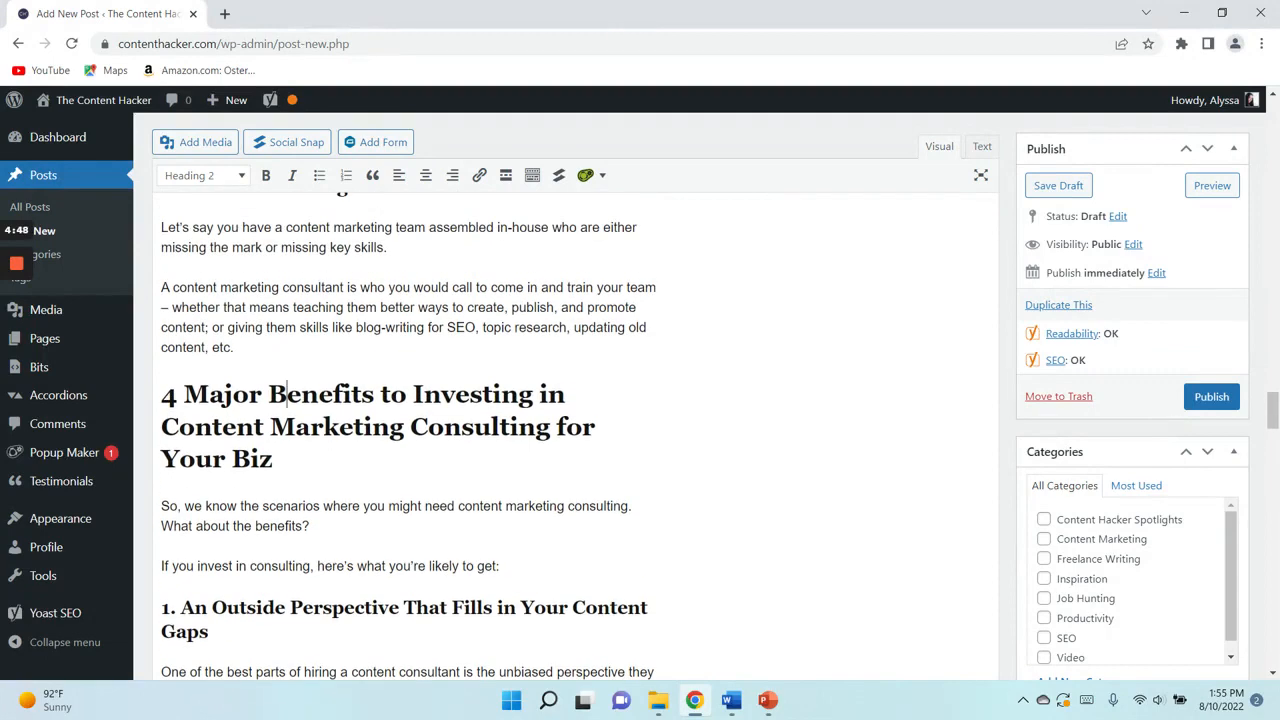
- Change the "4 Major Benefits to Investing in Content Marketing Consulting for Your Biz" heading to Paragraph and back to Heading 2
left_click(204, 175)
left_click(210, 205)
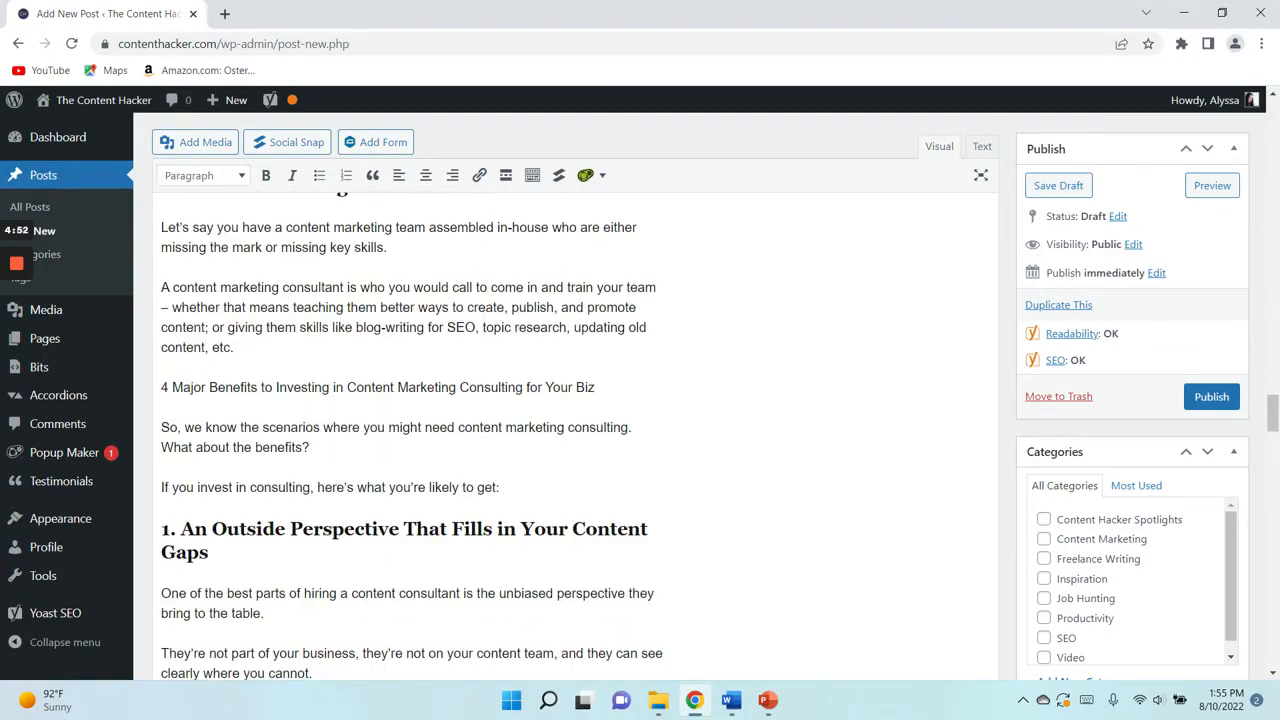
left_click(213, 180)
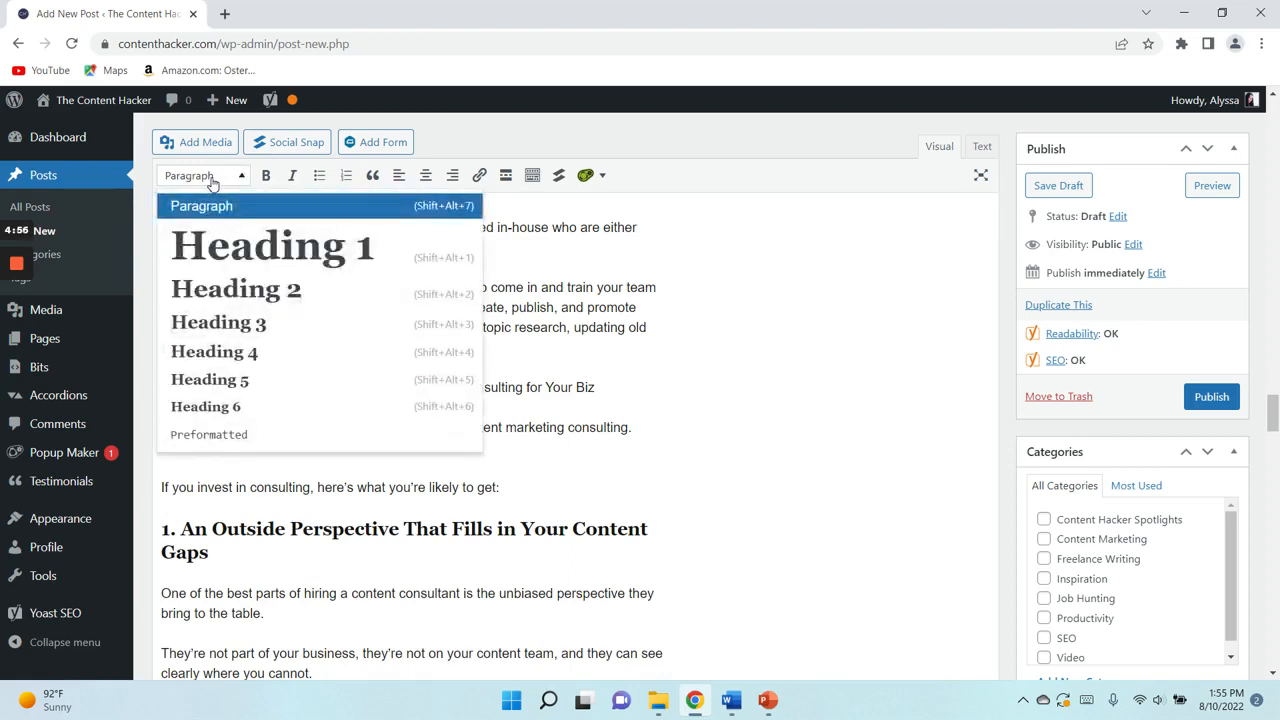
left_click(260, 290)
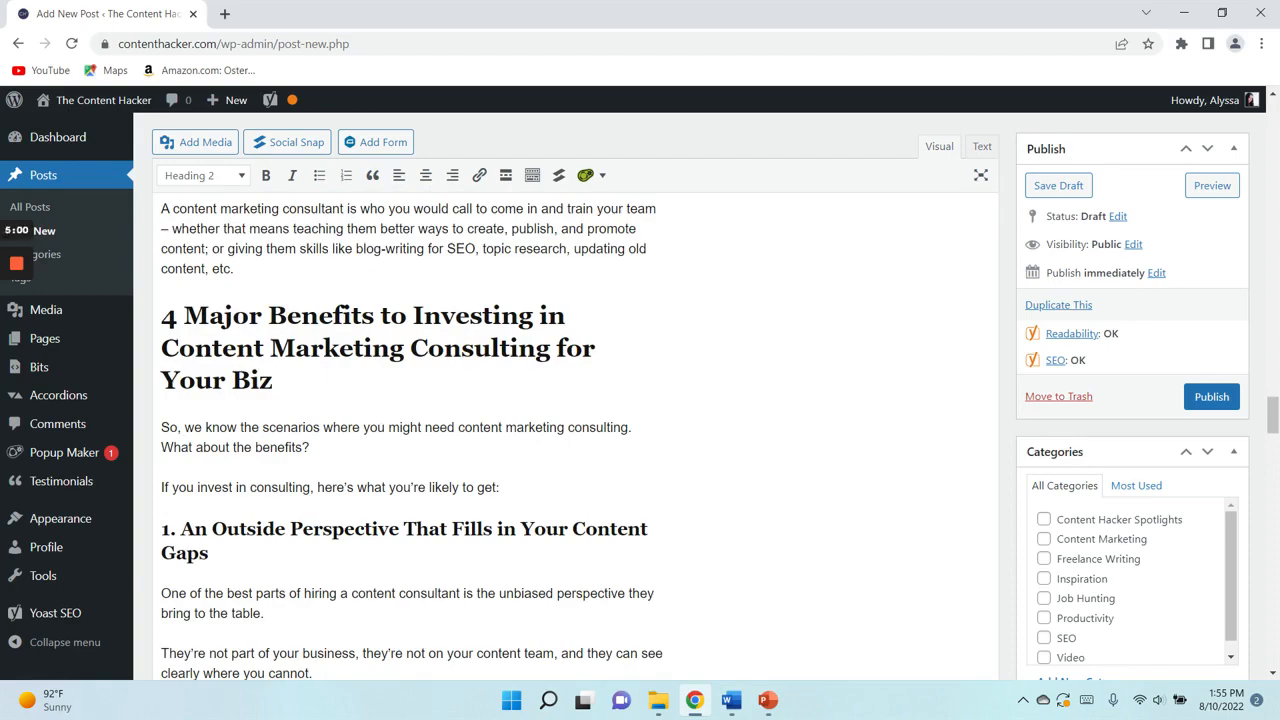
- Examine the post's introduction and the heading levels of "What Is Content Marketing Consulting?", its subheading and the numbered consultant jobs
scroll(580, 436, "up", 8)
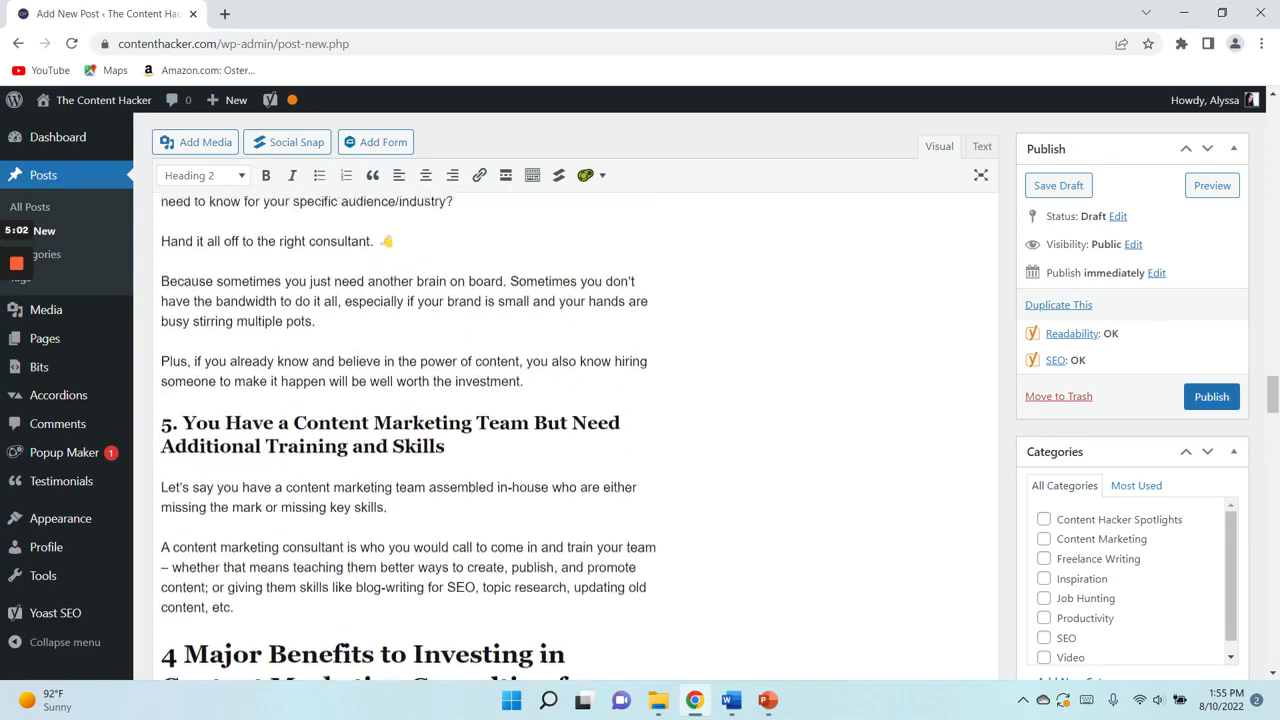
scroll(580, 436, "up", 20)
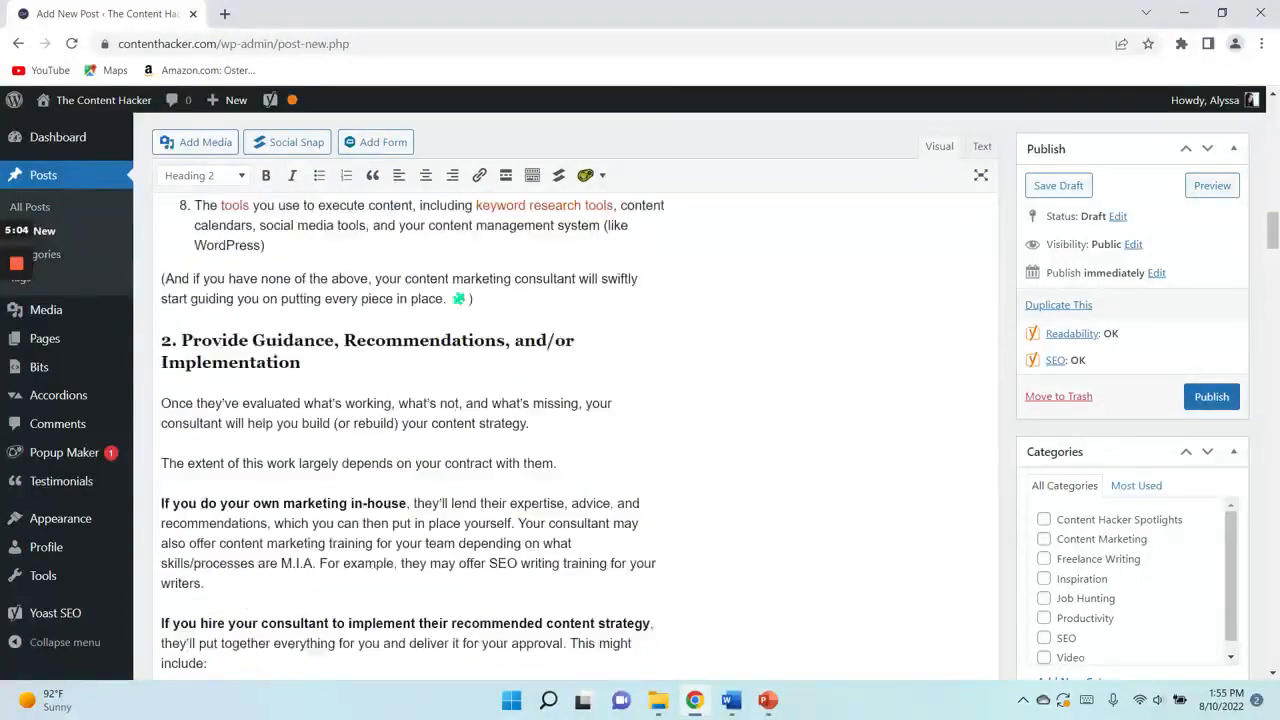
scroll(580, 436, "up", 20)
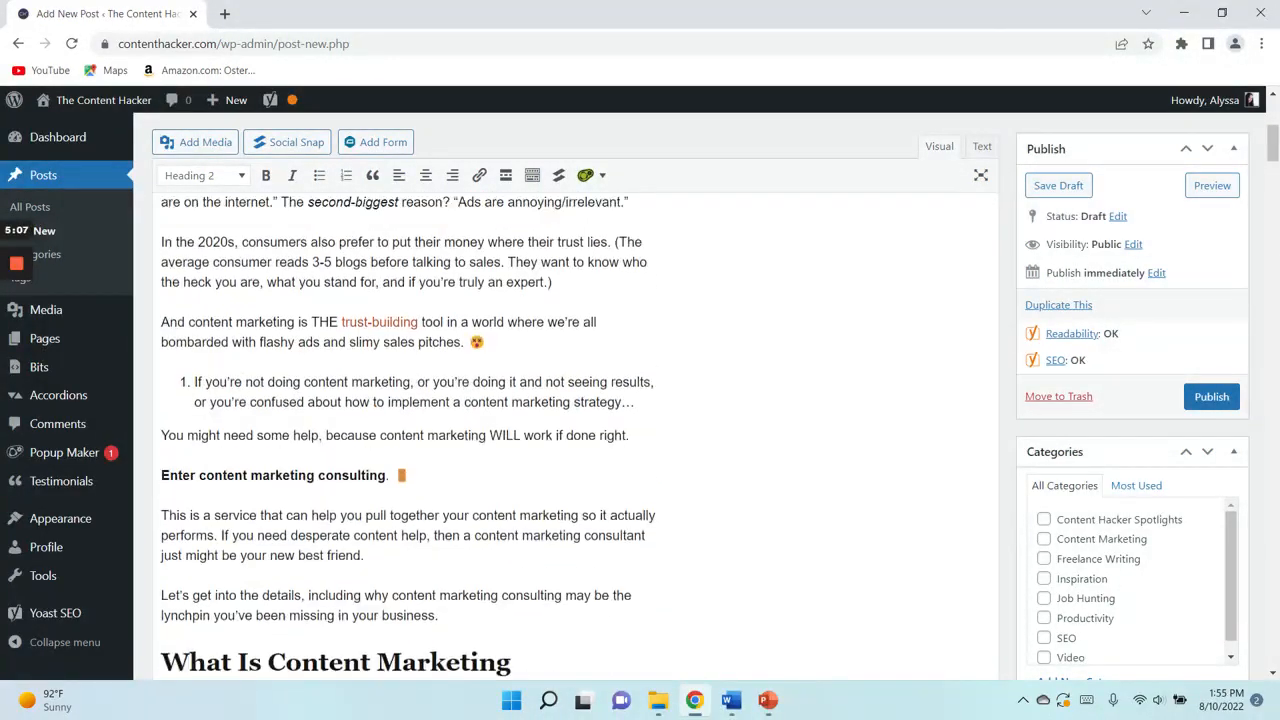
scroll(580, 436, "down", 2)
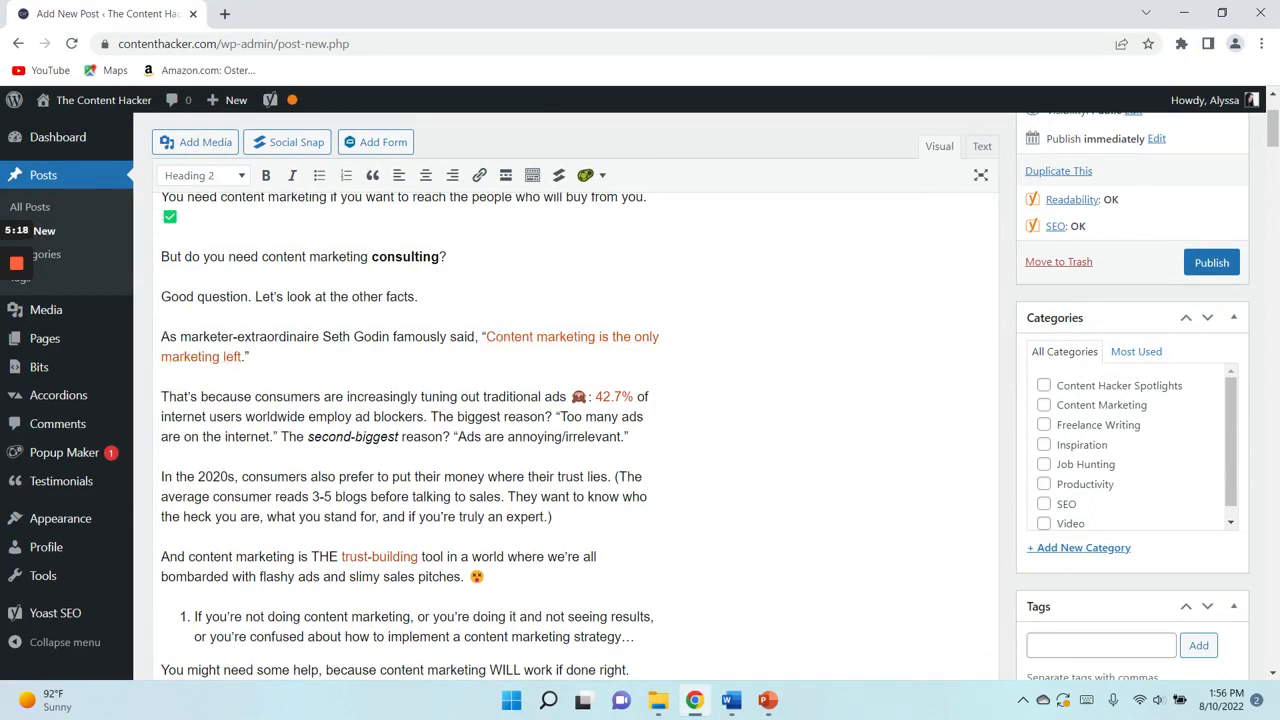
key("alt+Tab")
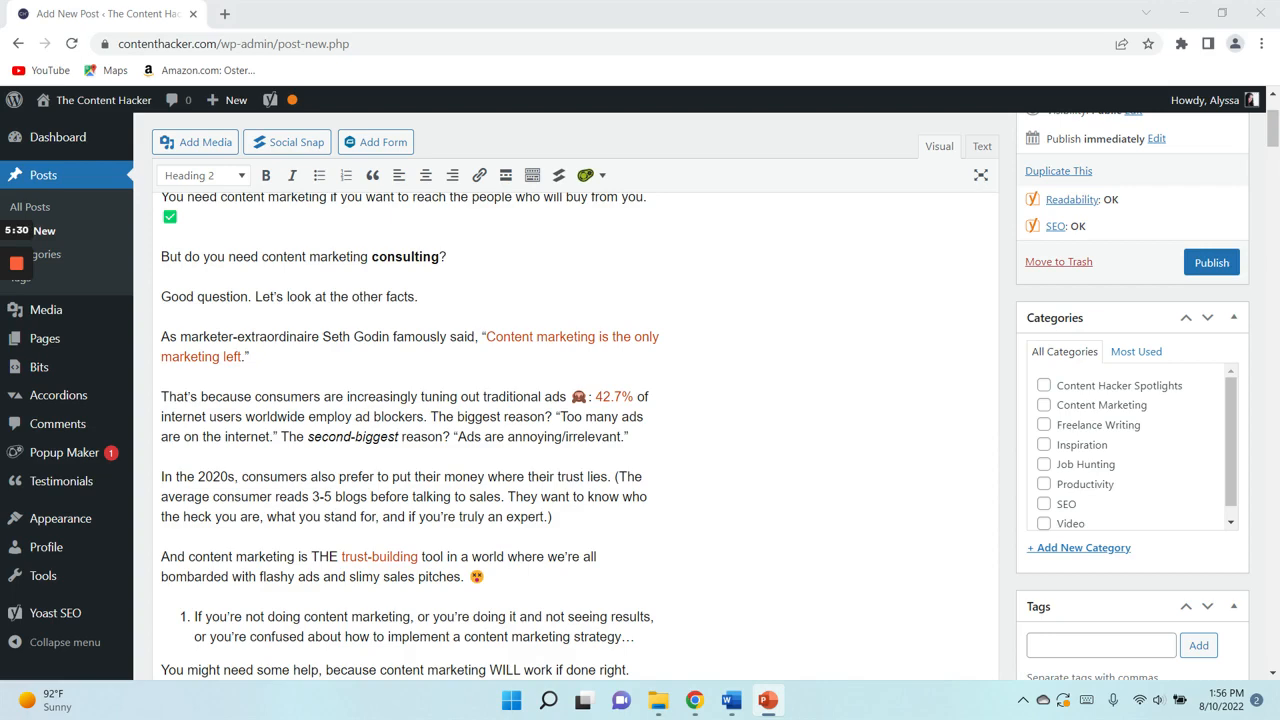
scroll(640, 400, "down", 5)
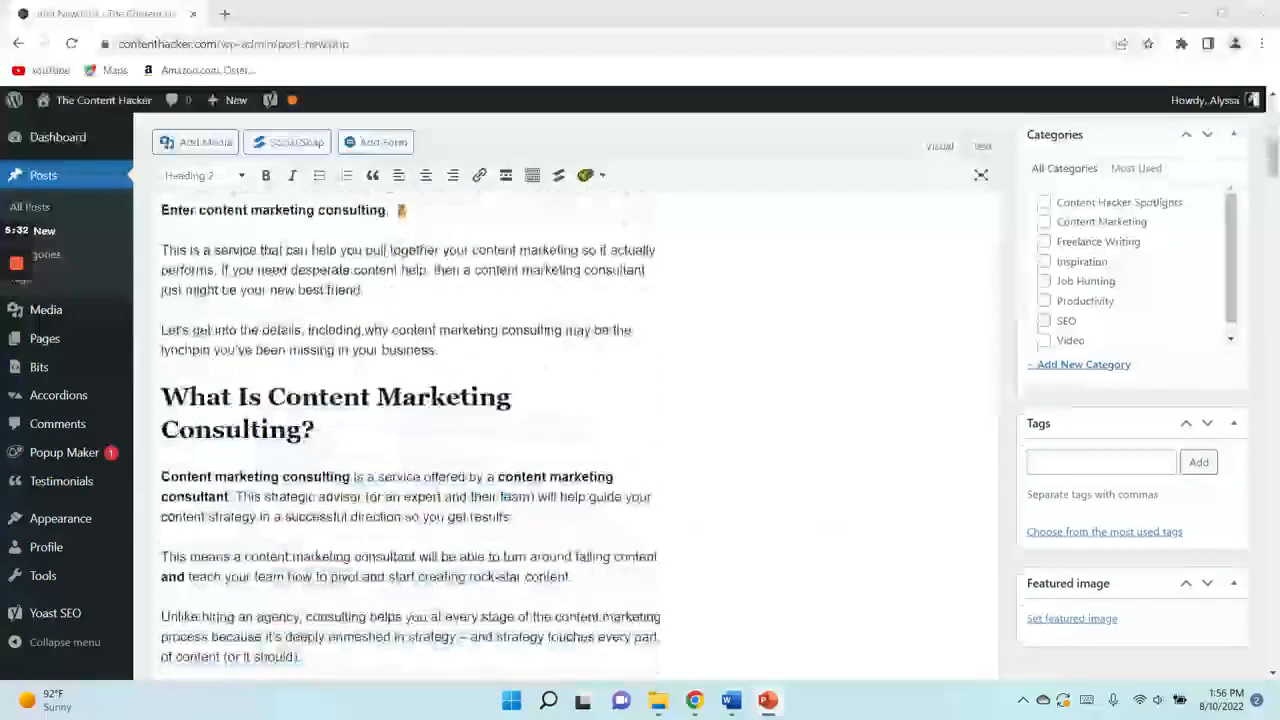
left_click(286, 397)
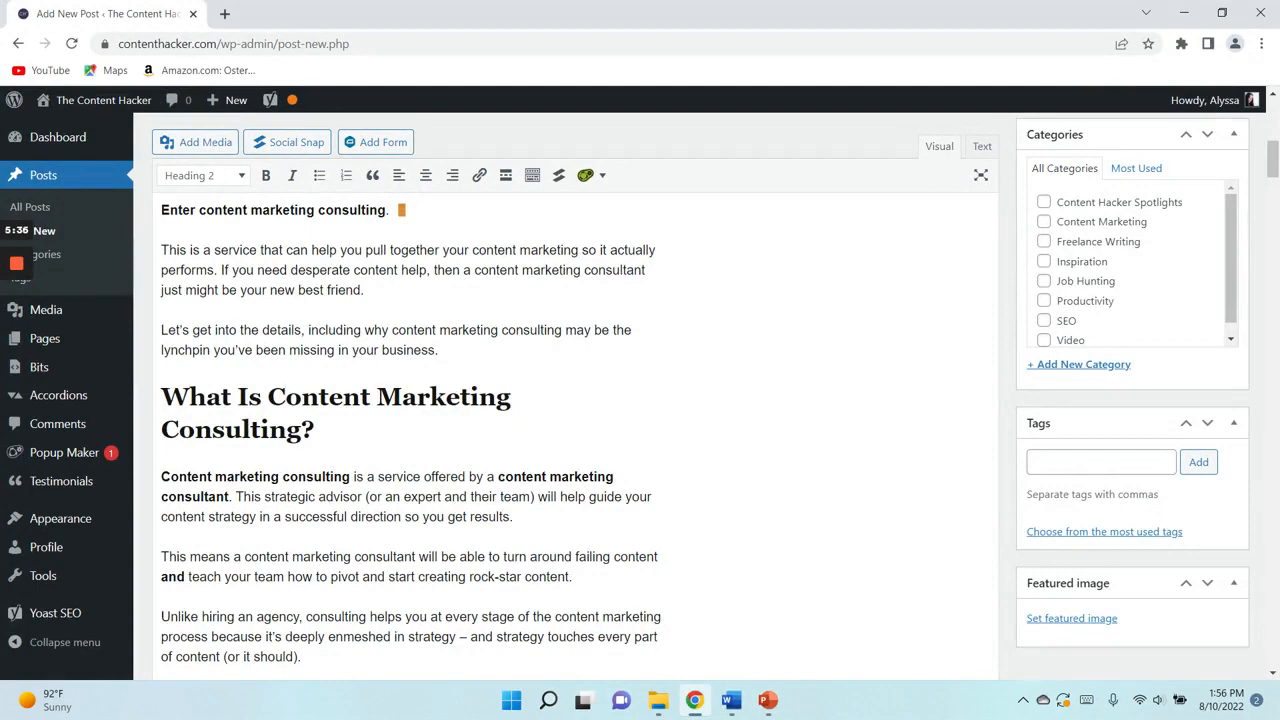
scroll(410, 430, "down", 4)
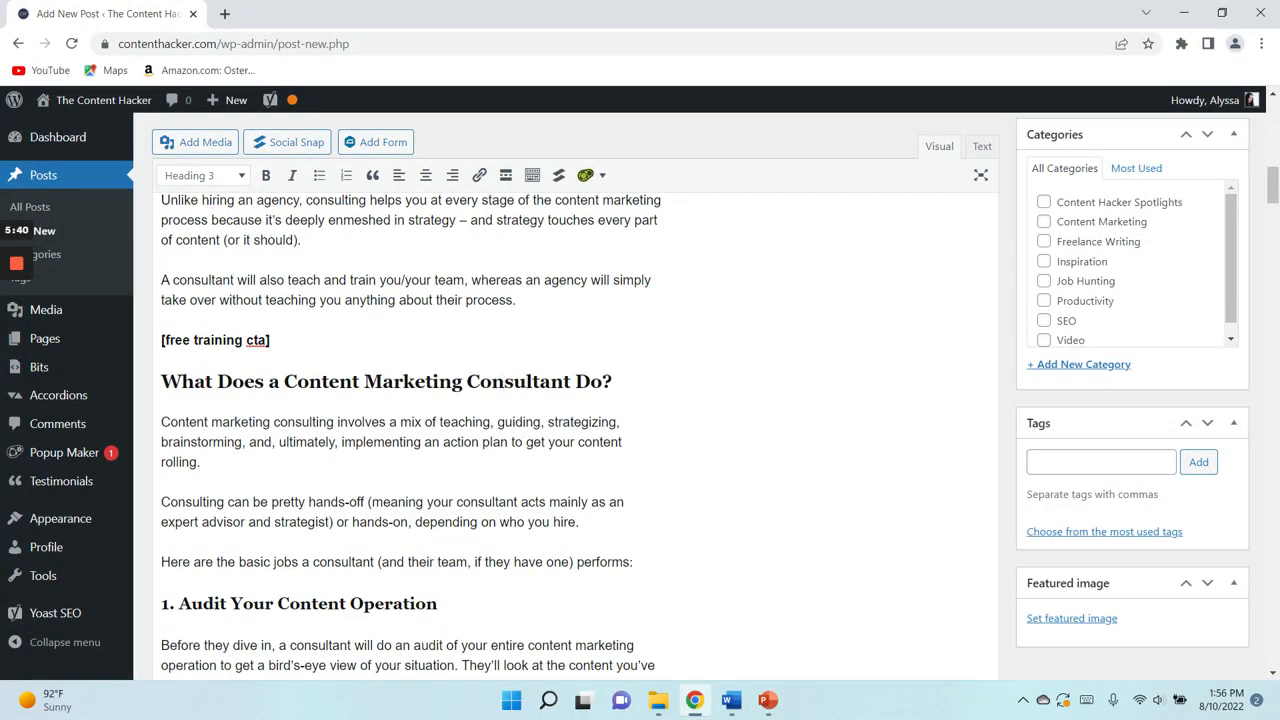
scroll(410, 430, "down", 2)
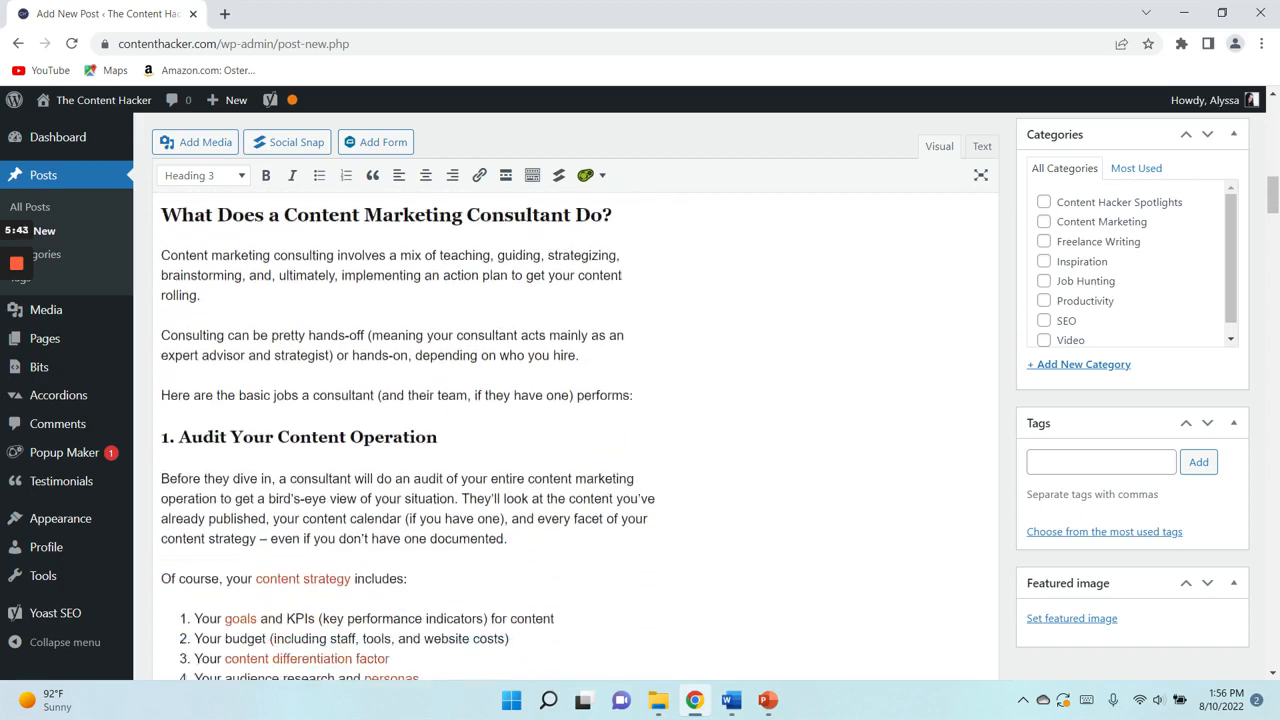
left_click(346, 436)
scroll(575, 430, "down", 15)
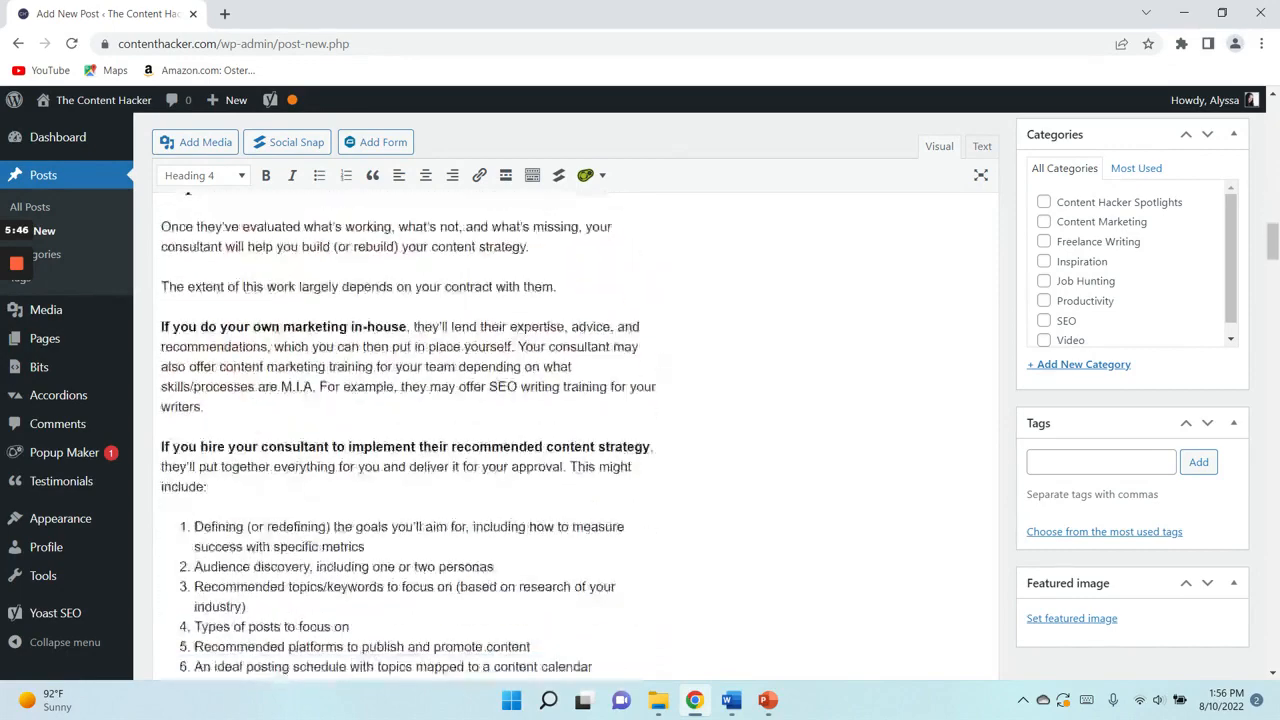
- Examine the post body from its introduction down to the YouTube embed code under "2. You're Struggling to Put Together a Content Strategy"
left_click(366, 340)
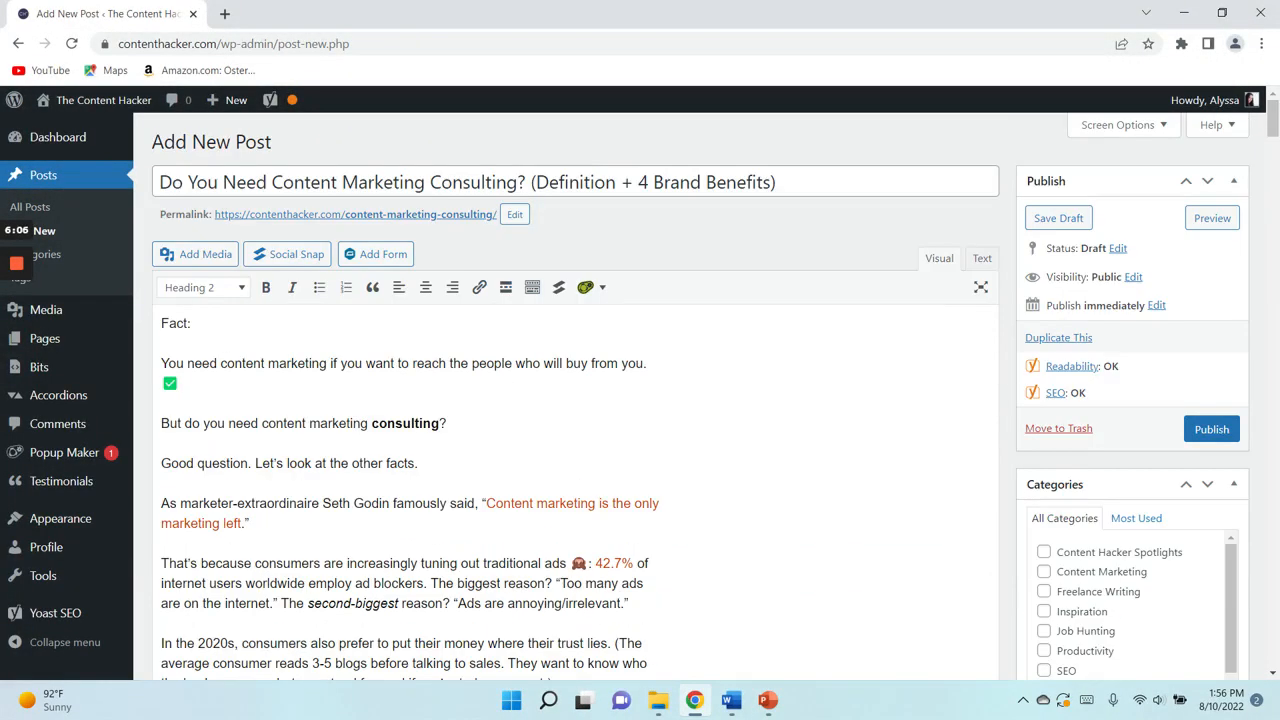
scroll(575, 430, "down", 10)
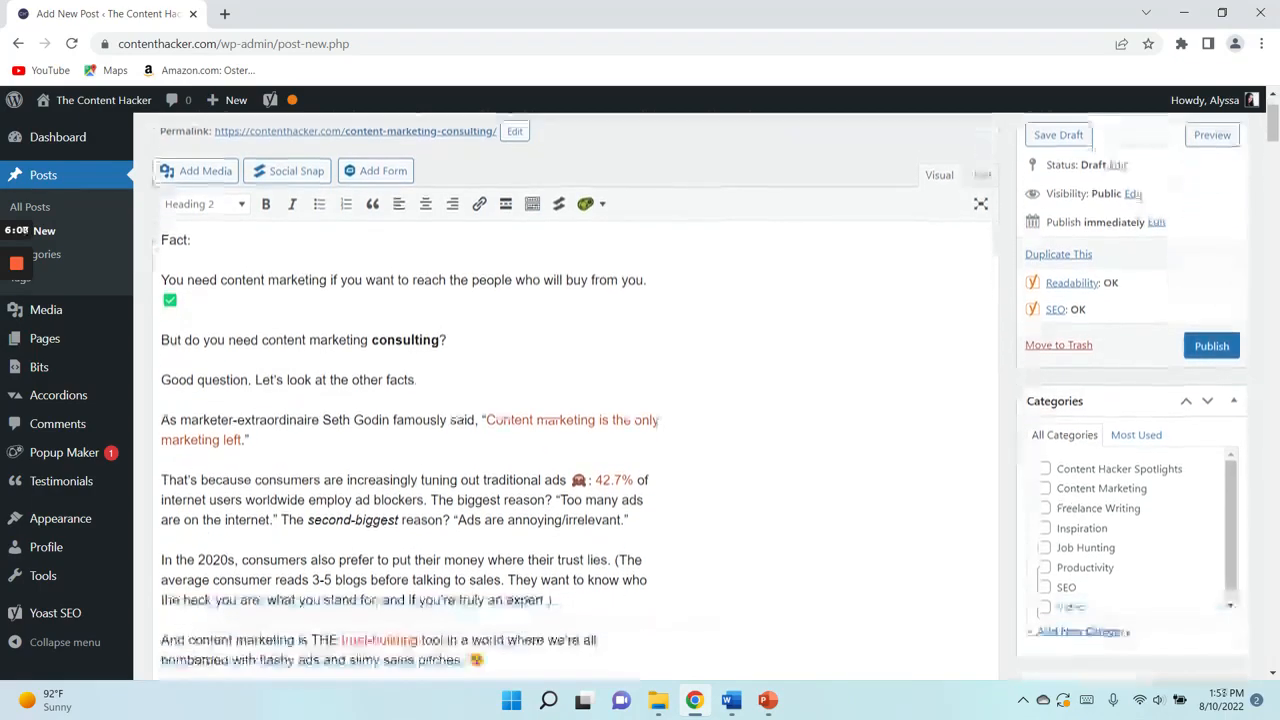
scroll(575, 430, "down", 5)
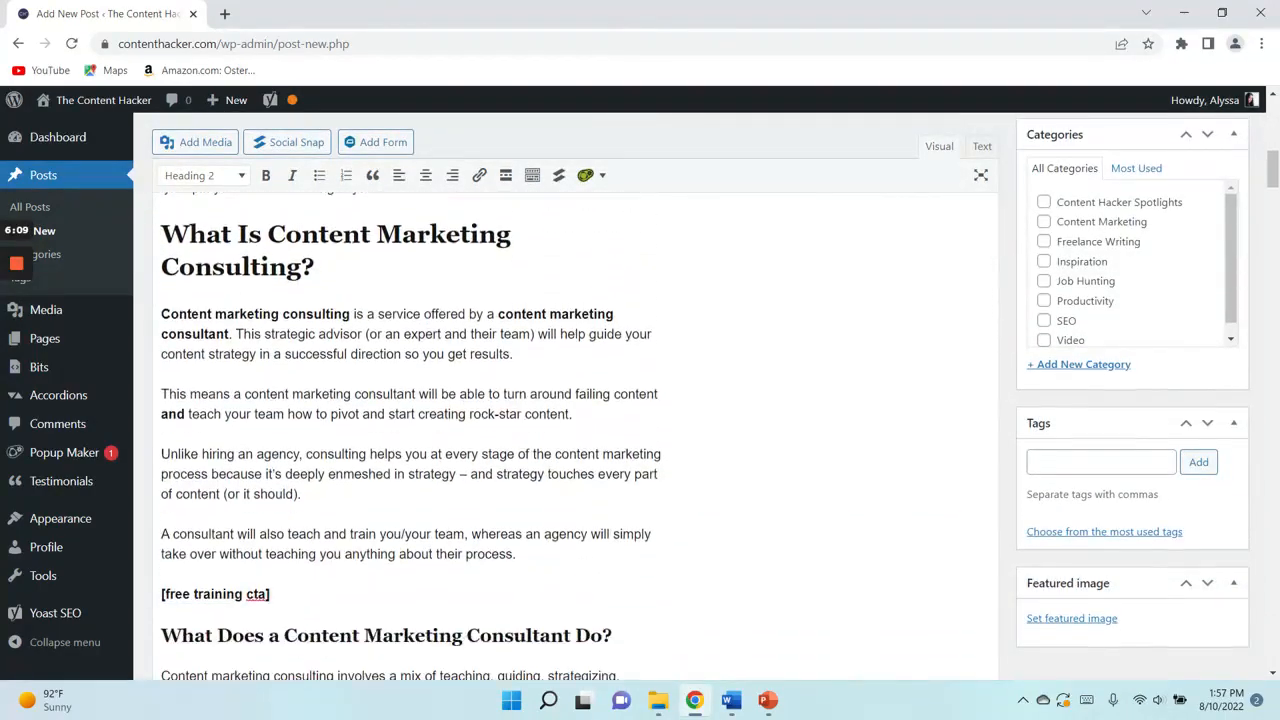
scroll(575, 430, "down", 6)
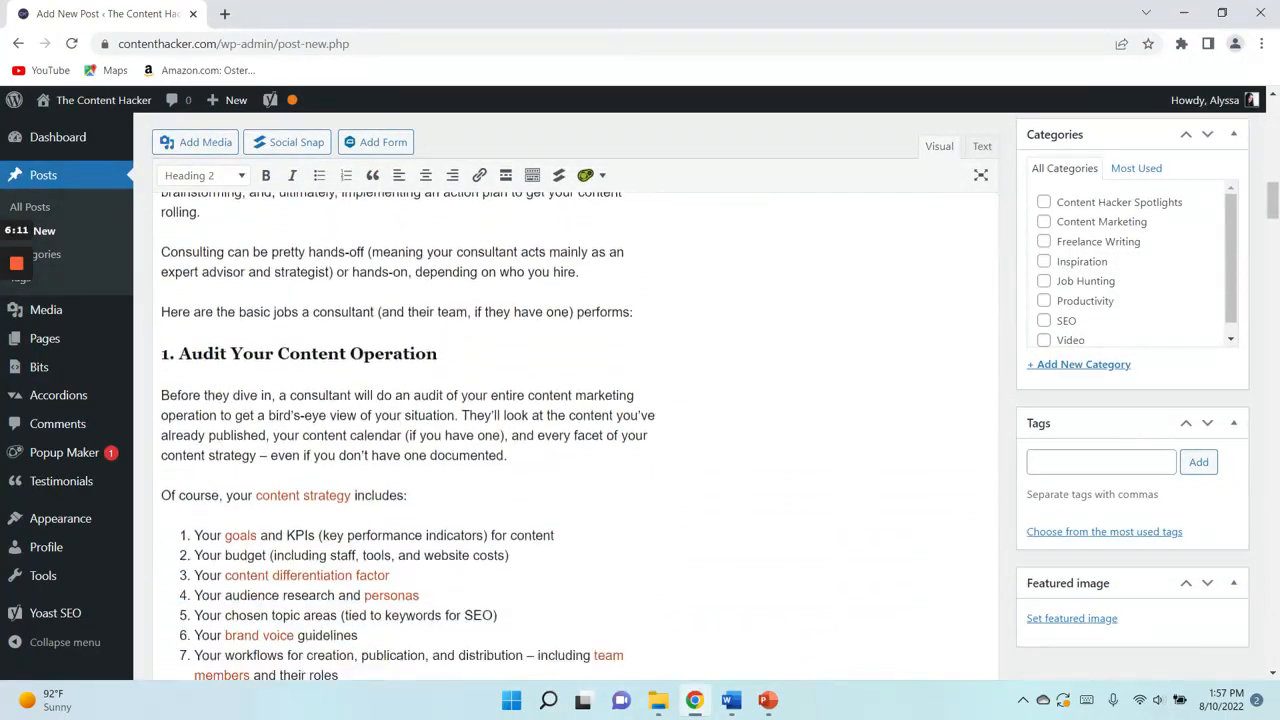
scroll(575, 430, "down", 10)
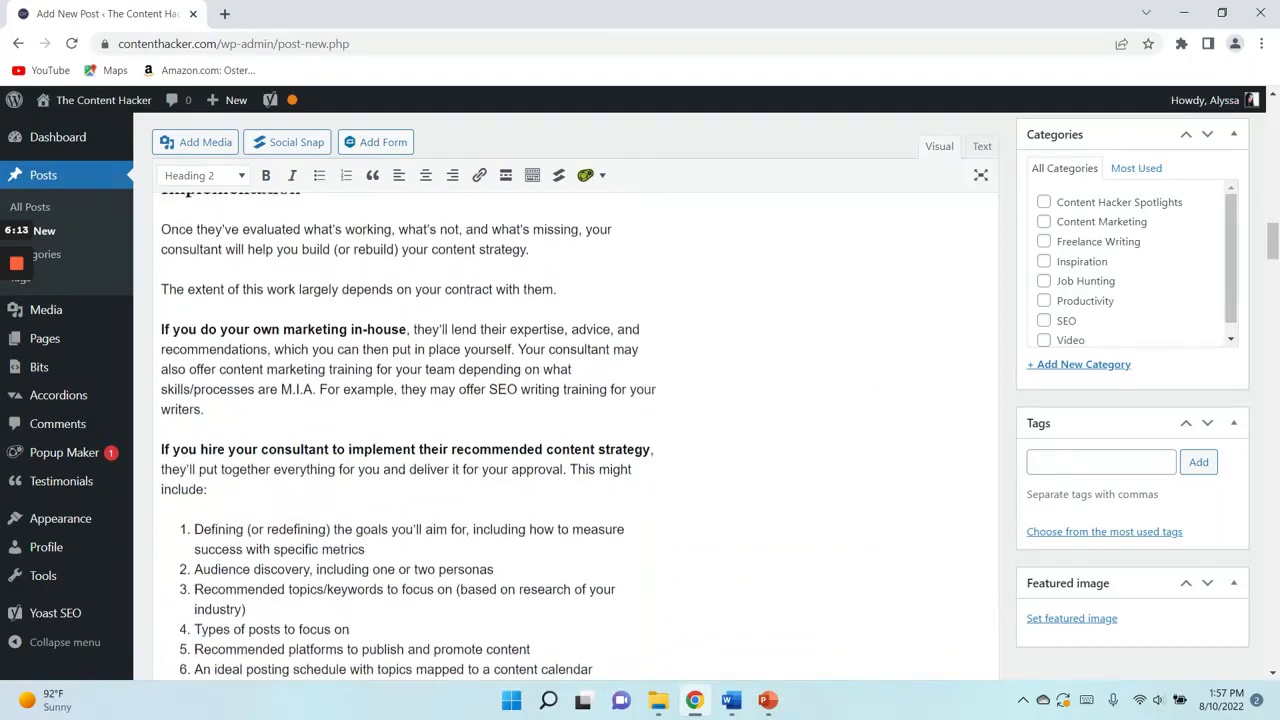
scroll(575, 430, "down", 10)
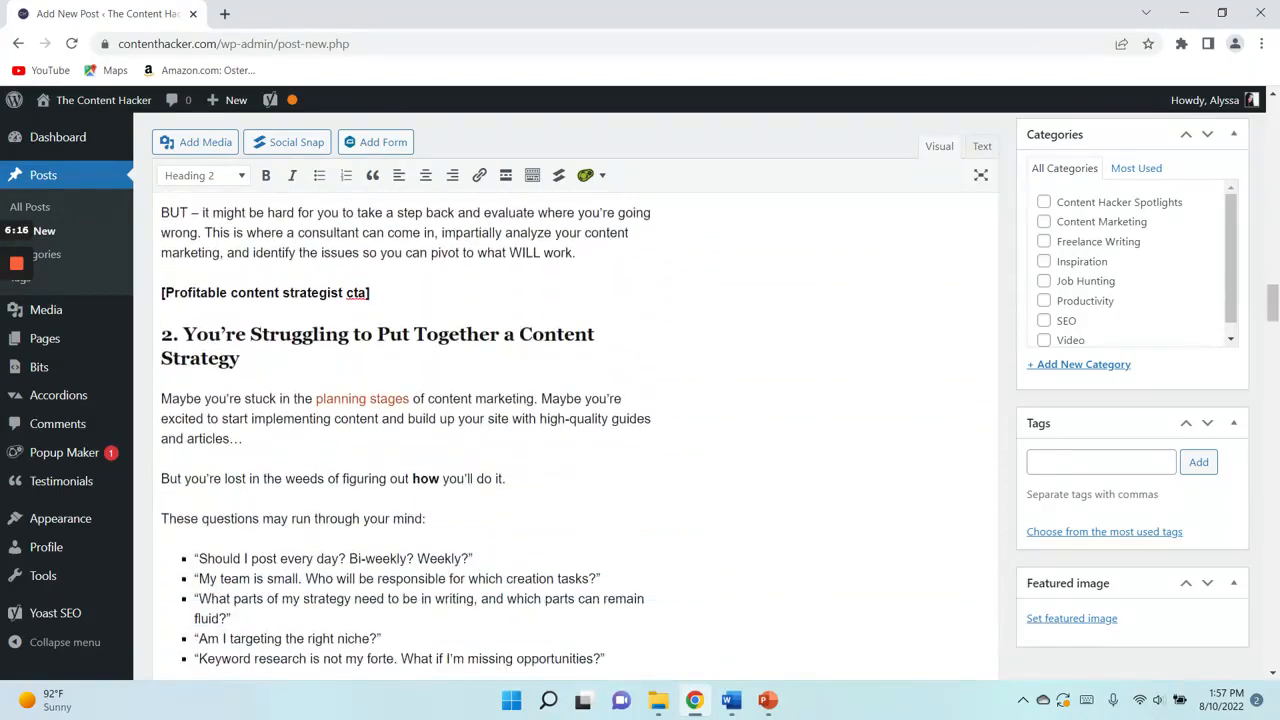
scroll(575, 430, "down", 5)
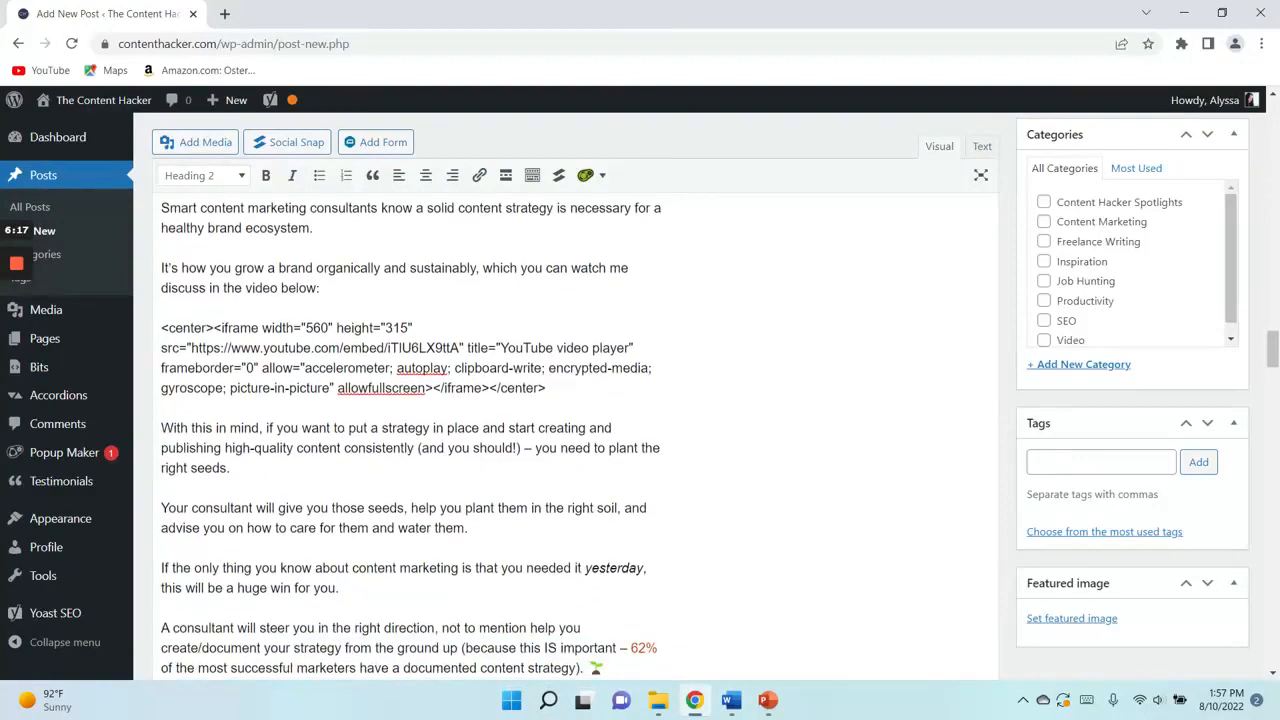
left_click(162, 328)
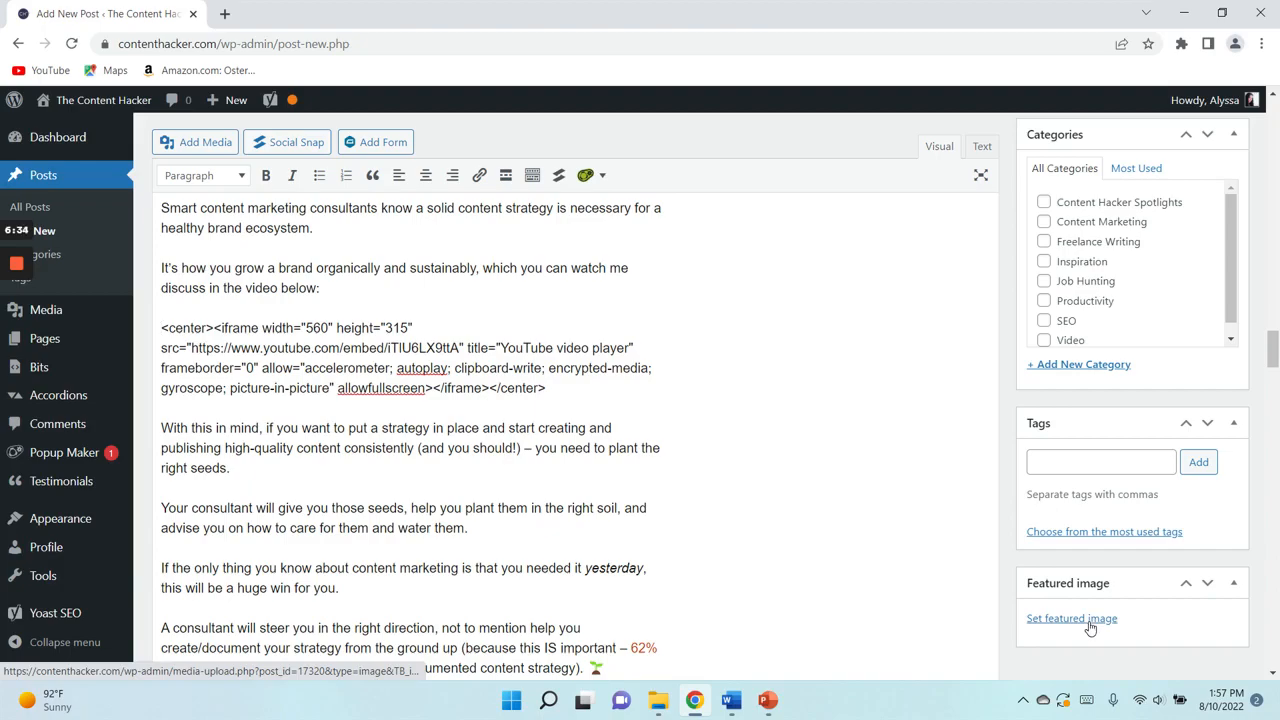
- Set the "Content marketing is the only marketing left" link in the introduction to open in a new tab
scroll(1066, 608, "up", 10)
scroll(408, 437, "up", 15)
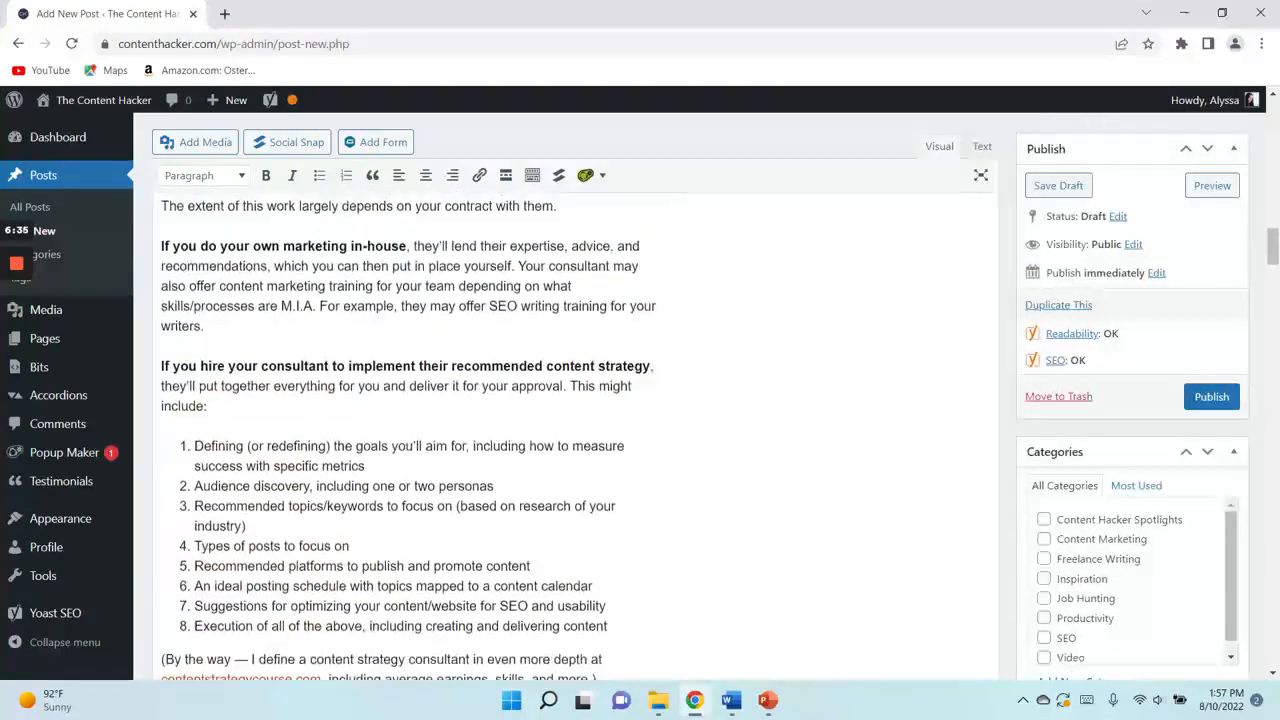
scroll(408, 437, "up", 3)
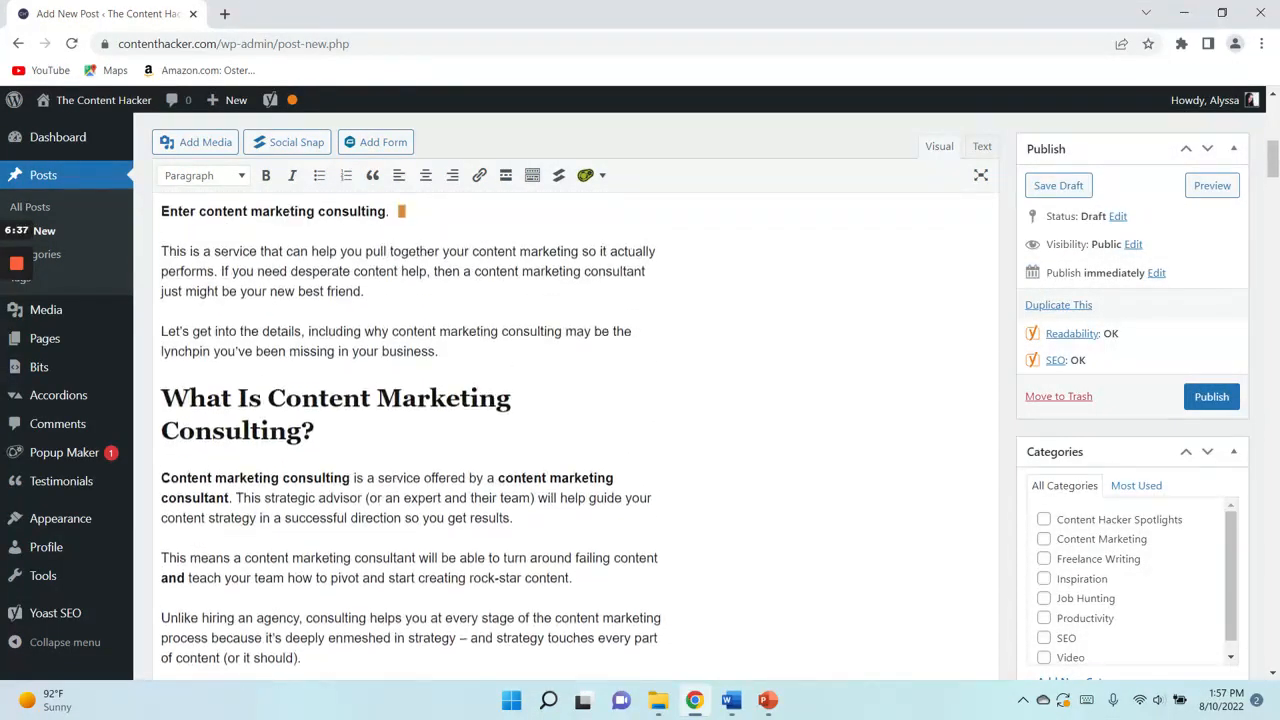
scroll(408, 437, "up", 7)
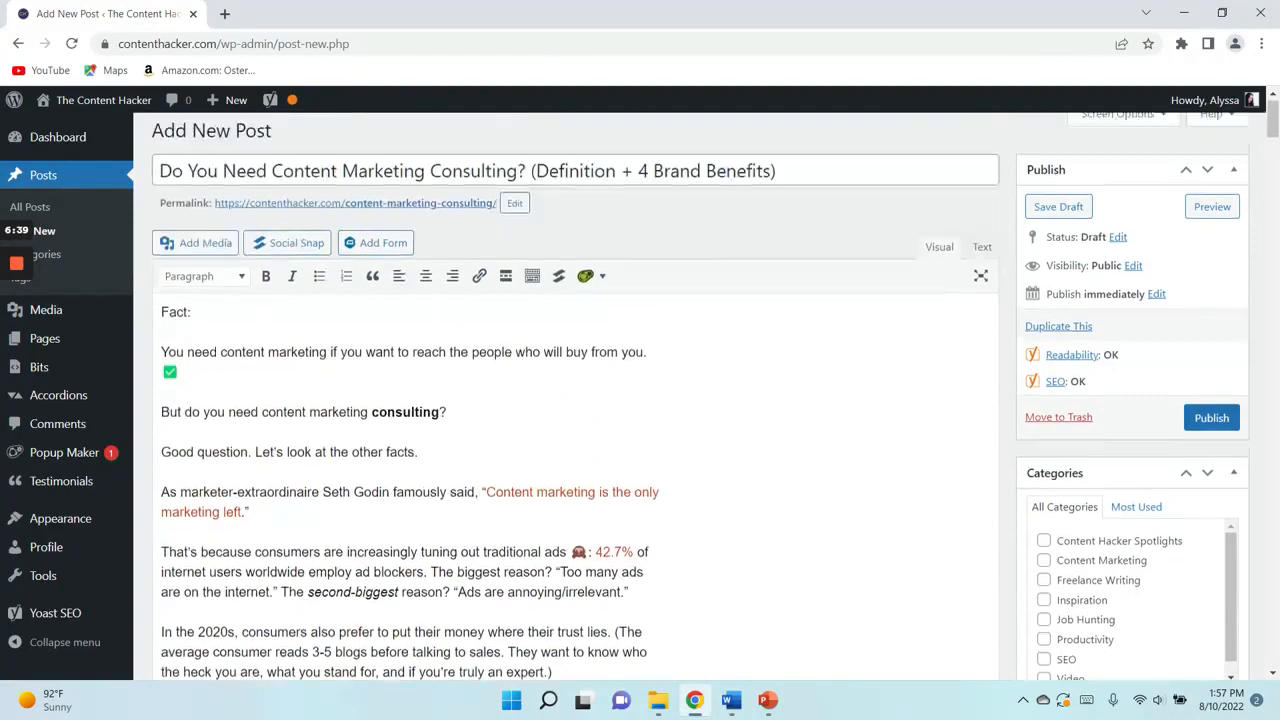
scroll(576, 400, "down", 1)
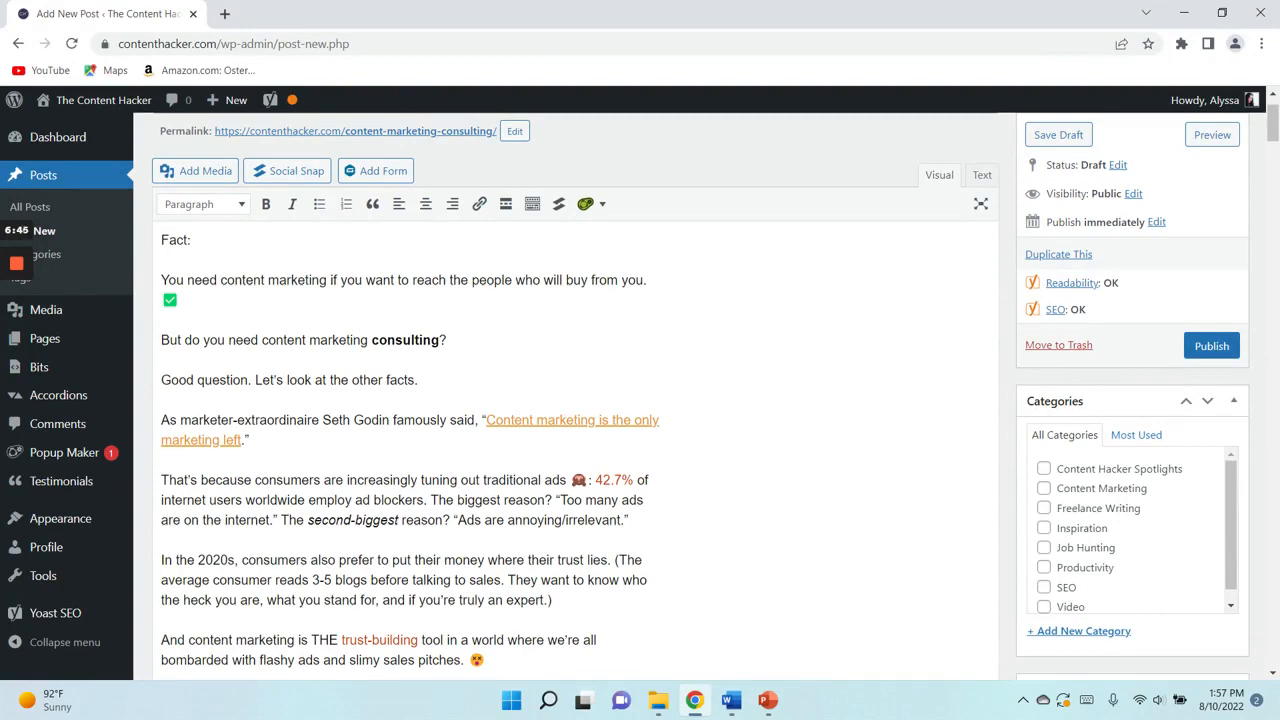
scroll(576, 400, "down", 3)
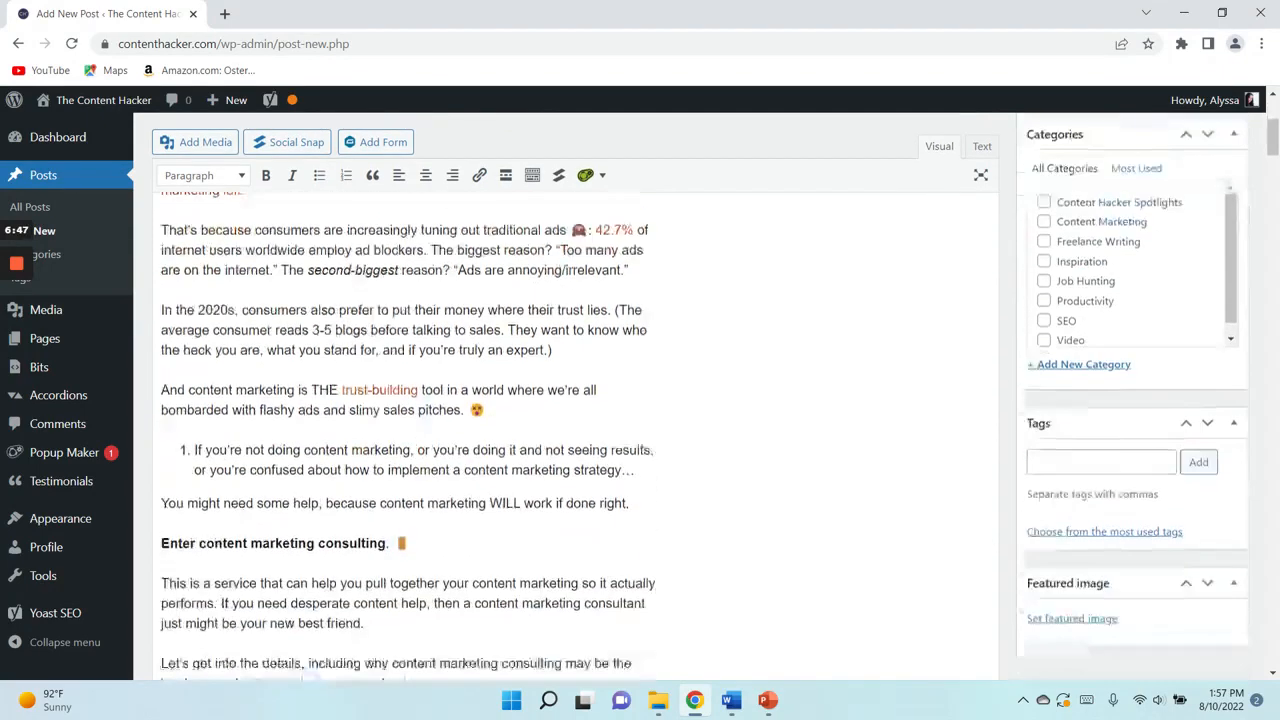
scroll(576, 400, "up", 4)
left_click(555, 505)
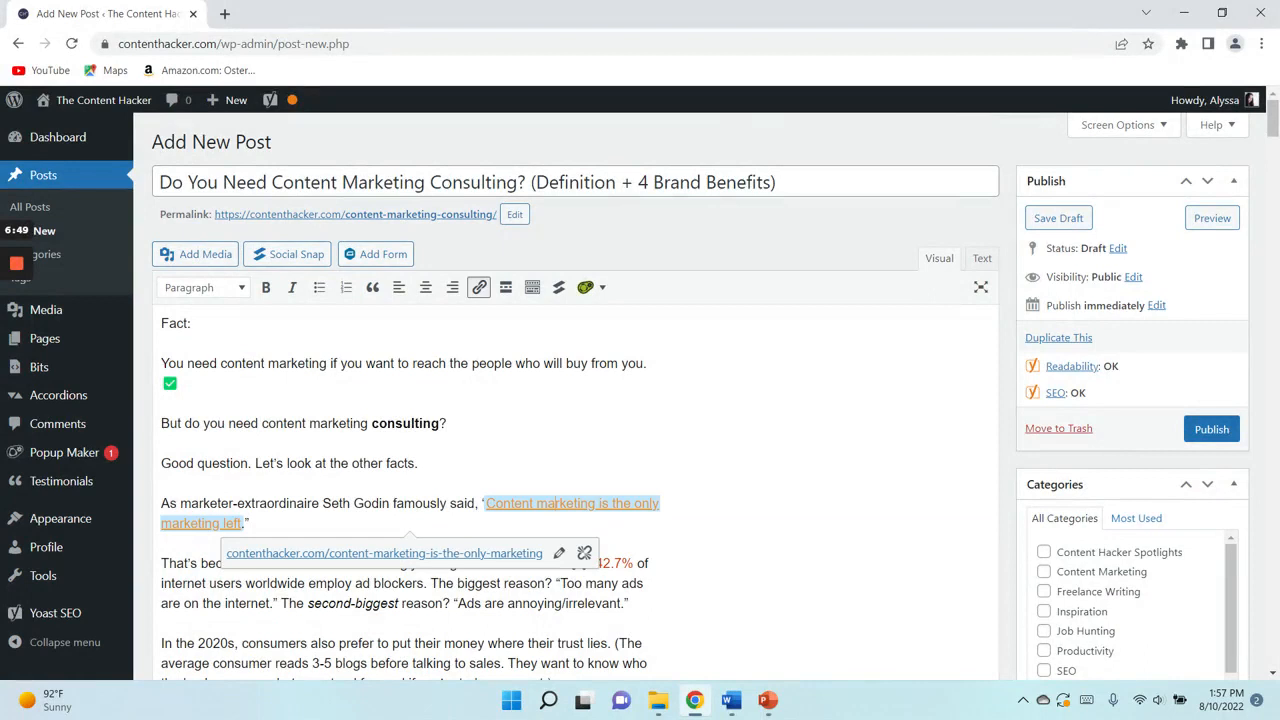
left_click(558, 553)
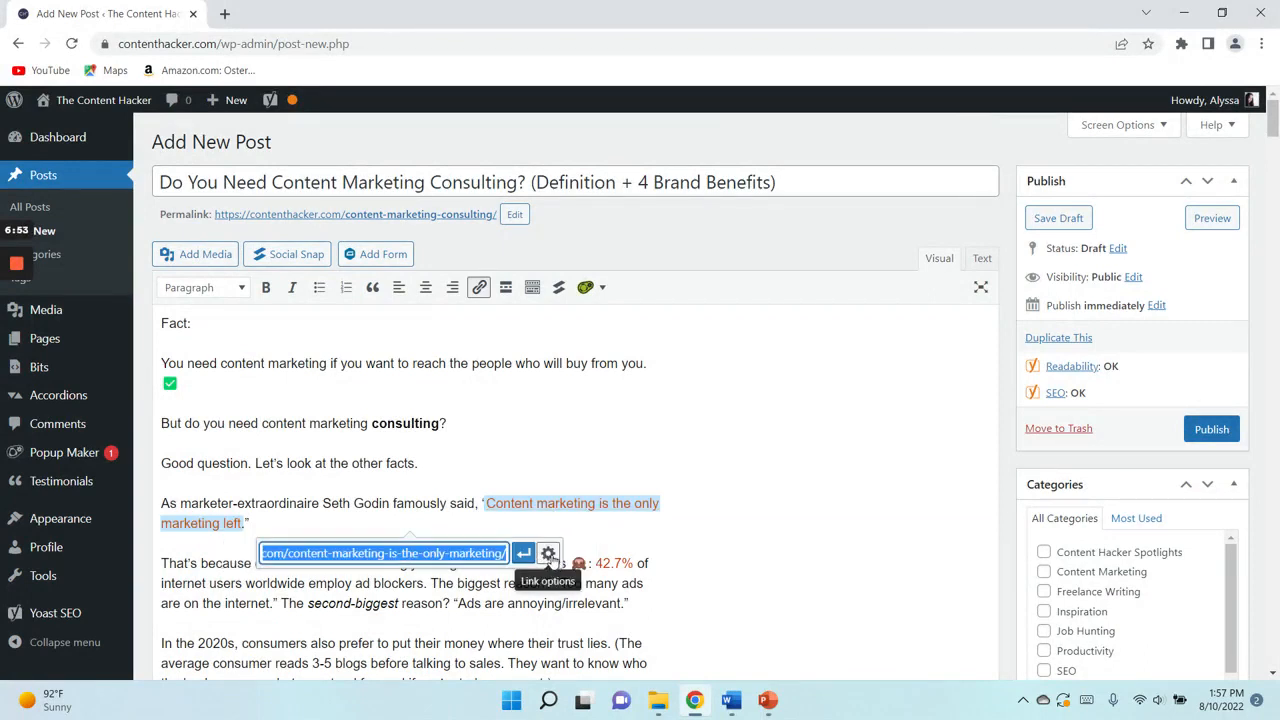
left_click(548, 556)
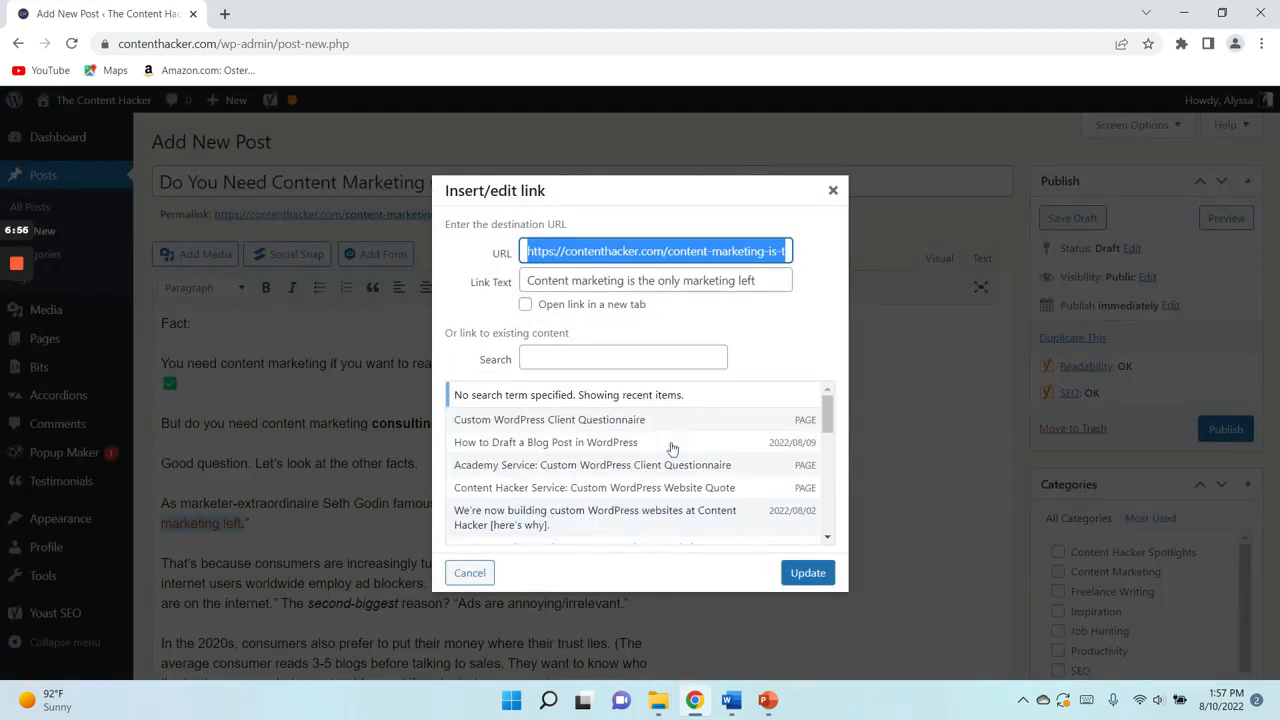
left_click(525, 305)
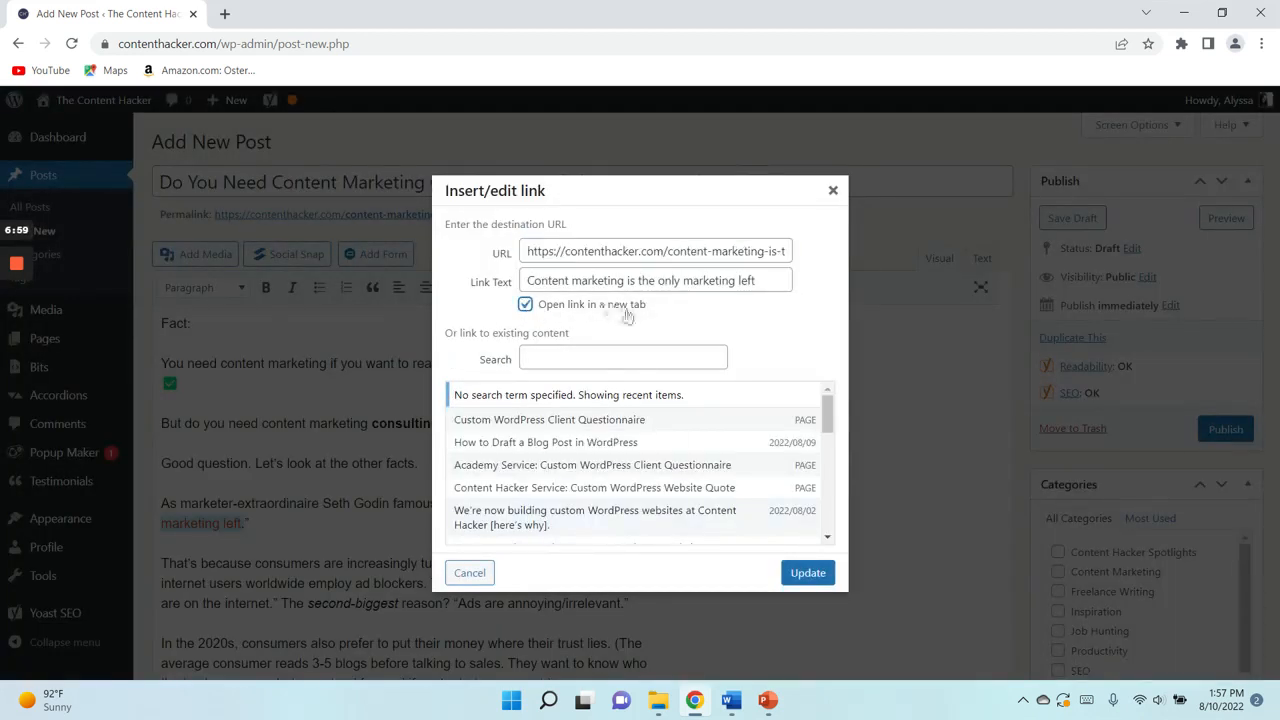
left_click(800, 574)
- Set the "42.7%" link in the introduction to open in a new tab
scroll(575, 450, "down", 2)
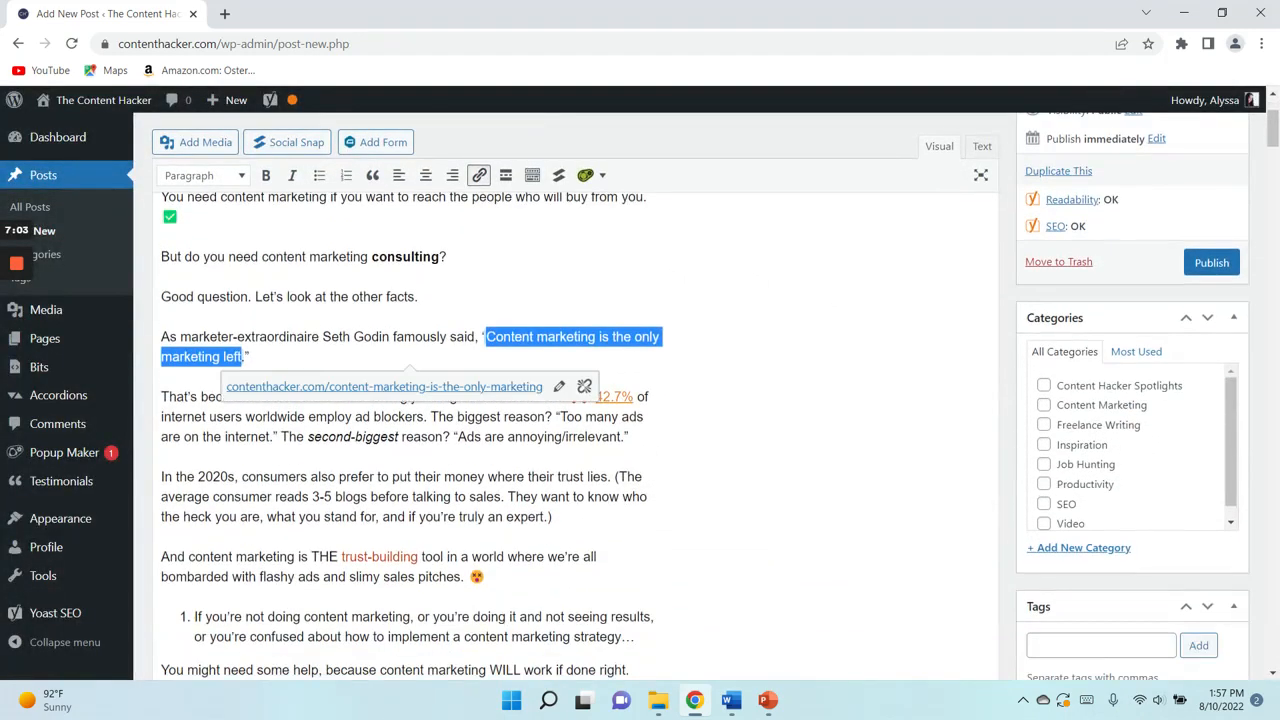
left_click(614, 396)
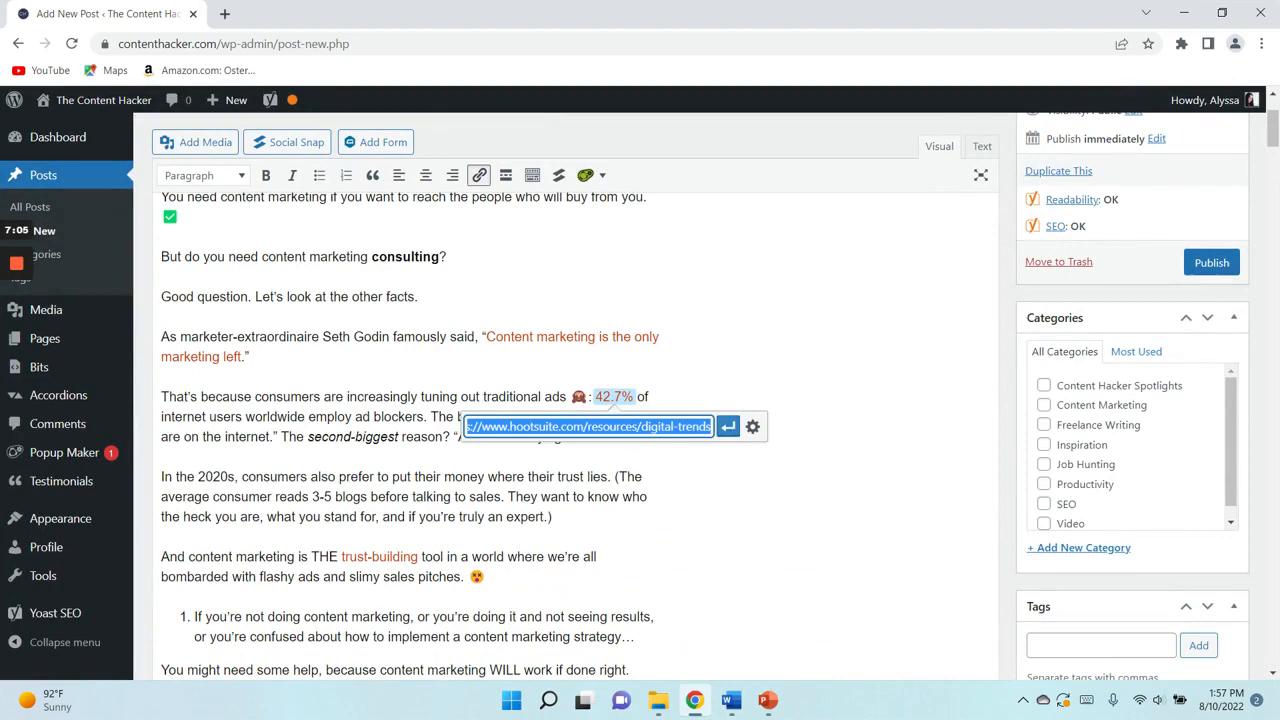
left_click(752, 427)
left_click(525, 305)
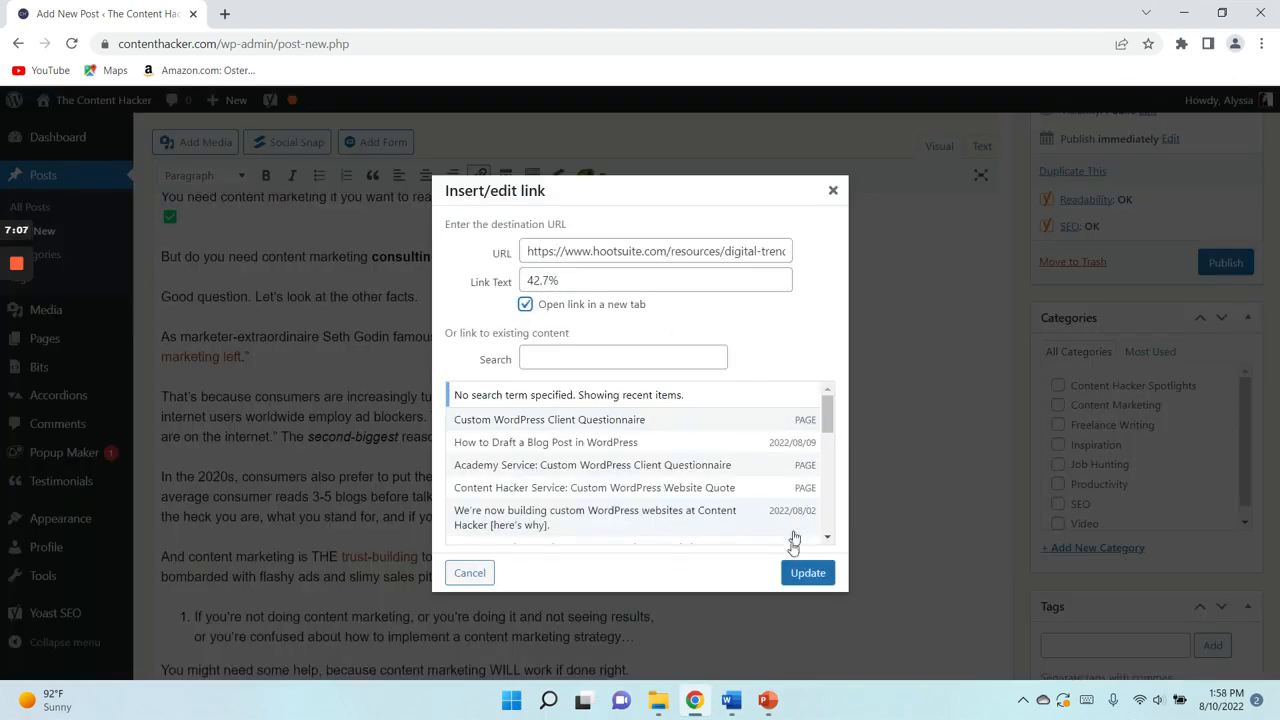
left_click(800, 572)
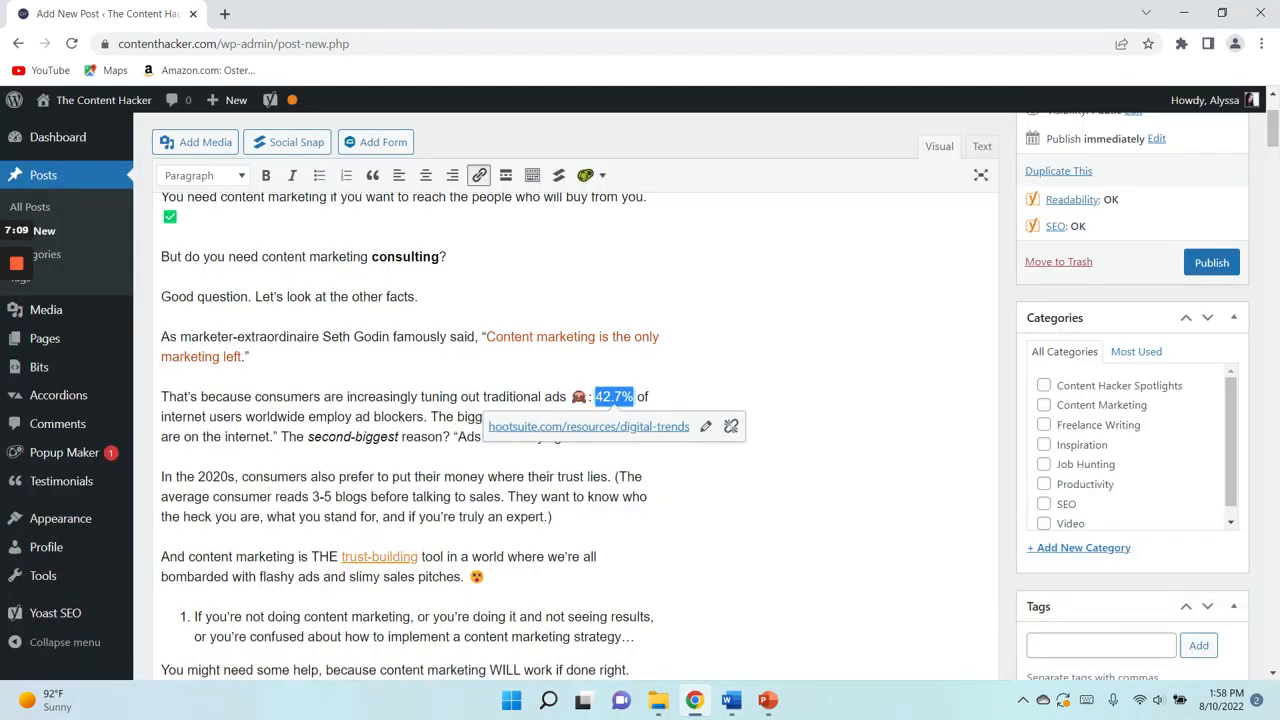
- Set the "trust-building" link in the introduction to open in a new tab
left_click(380, 557)
left_click(482, 586)
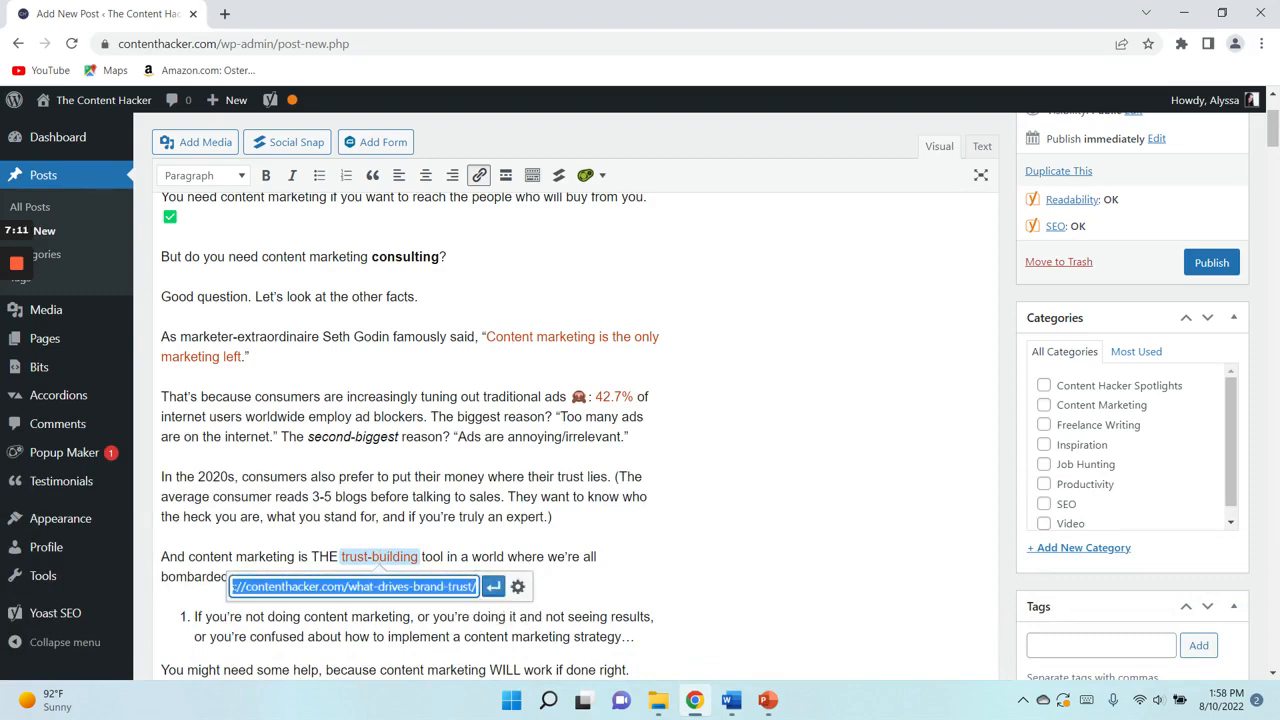
left_click(517, 586)
left_click(525, 304)
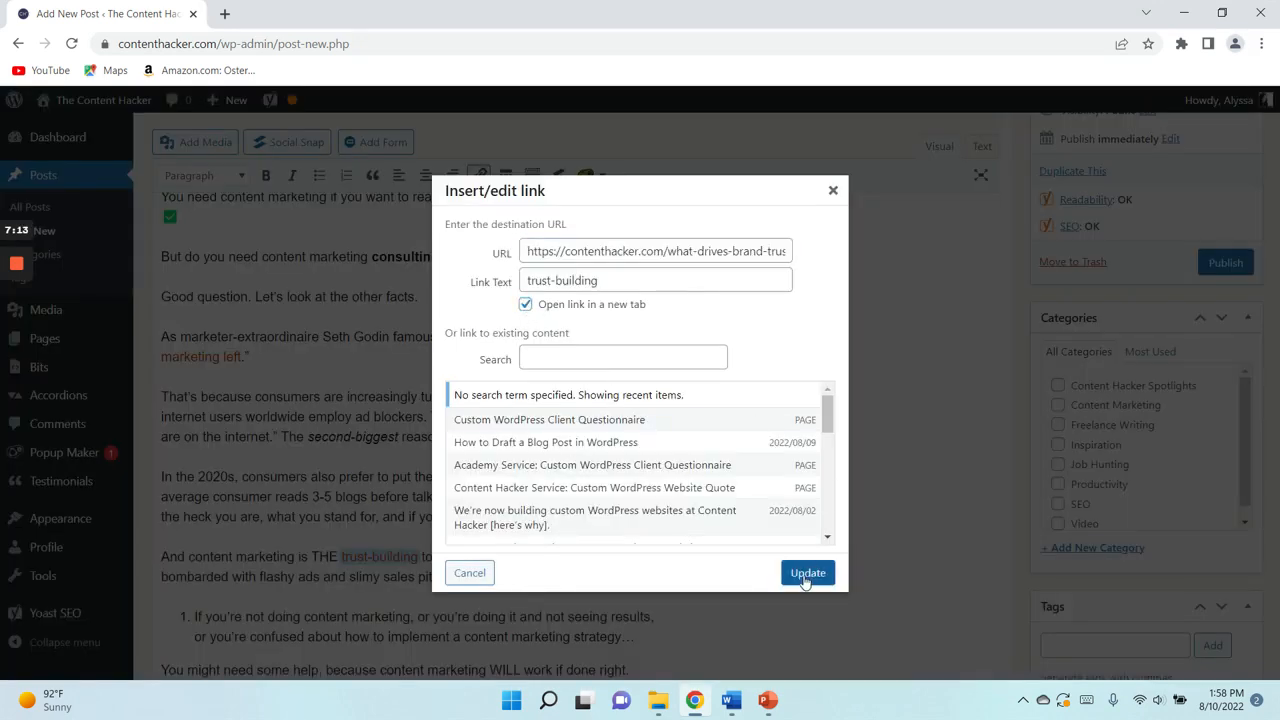
left_click(806, 573)
- Examine the post title, the "What Is Content Marketing Consulting?" heading's level and the available heading styles
scroll(806, 573, "down", 3)
scroll(410, 436, "down", 4)
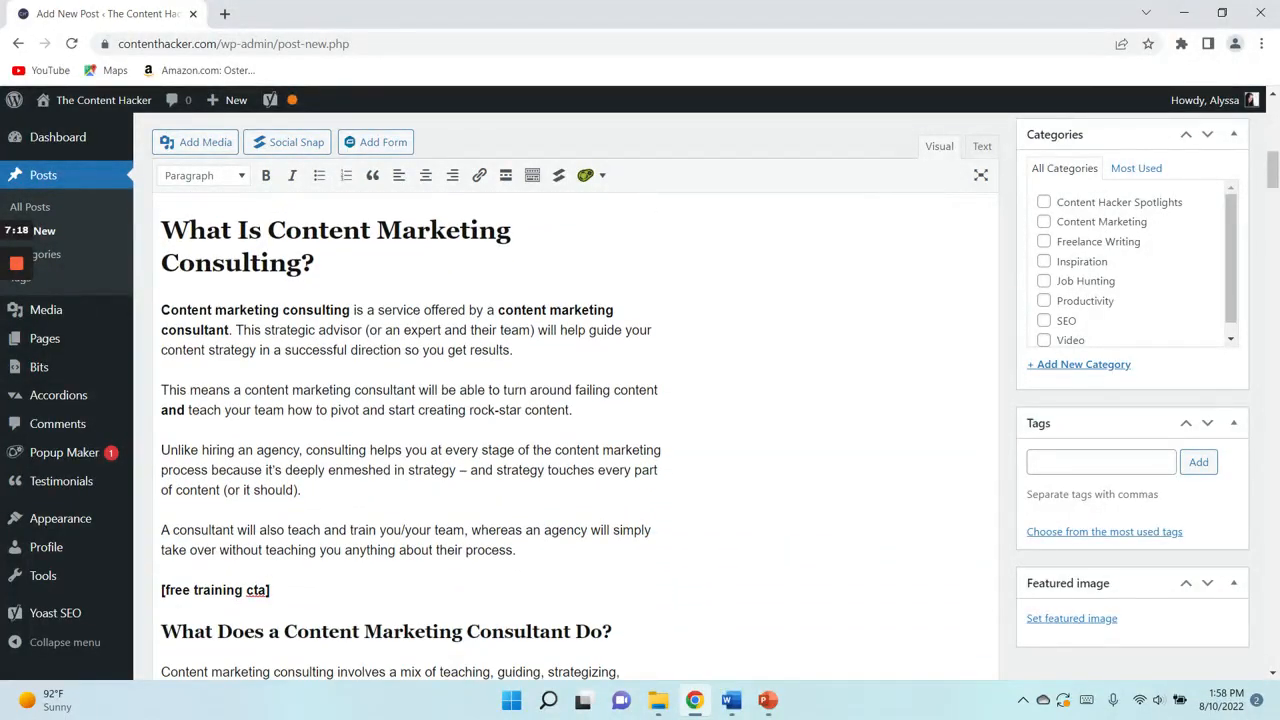
scroll(410, 400, "up", 10)
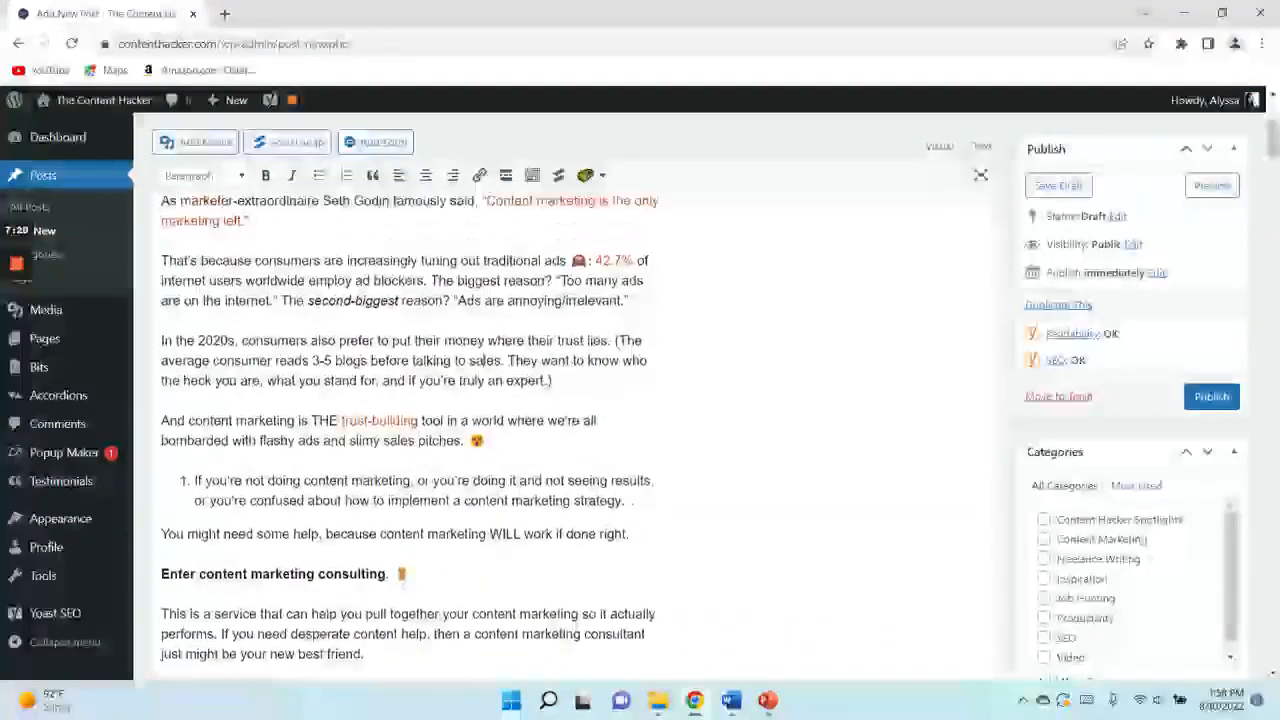
scroll(485, 580, "down", 10)
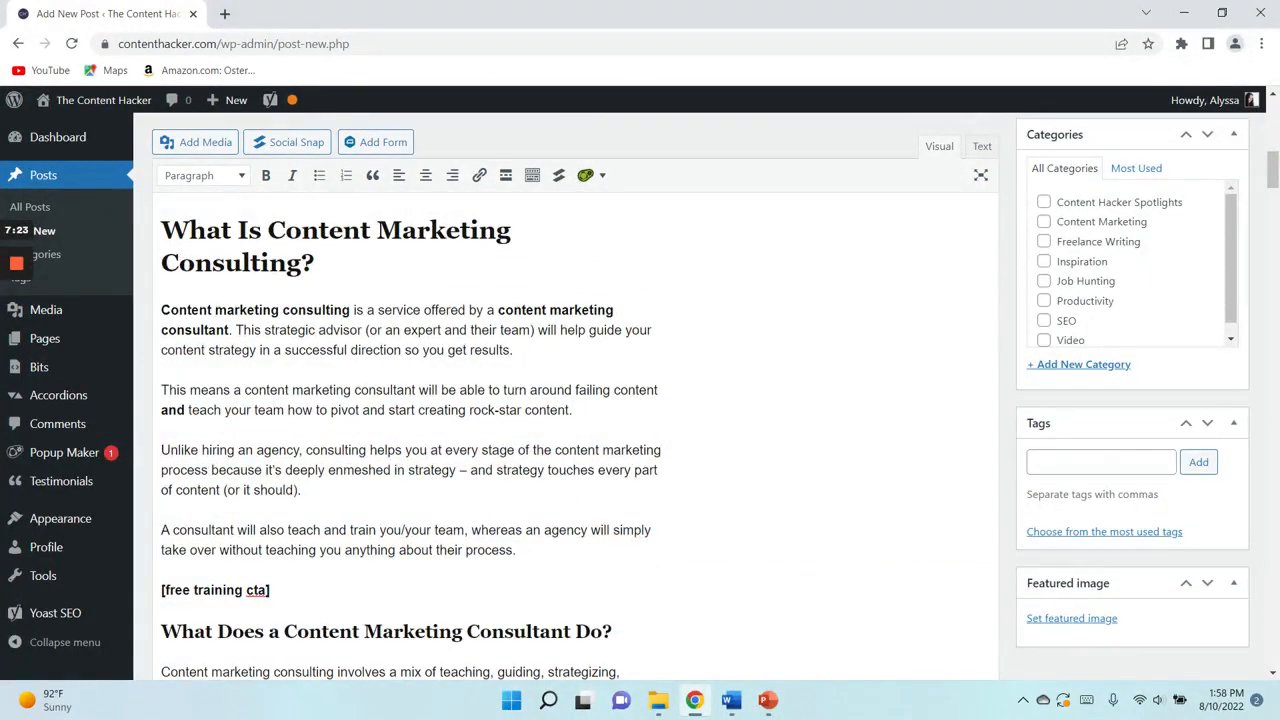
left_click(254, 232)
scroll(575, 450, "up", 10)
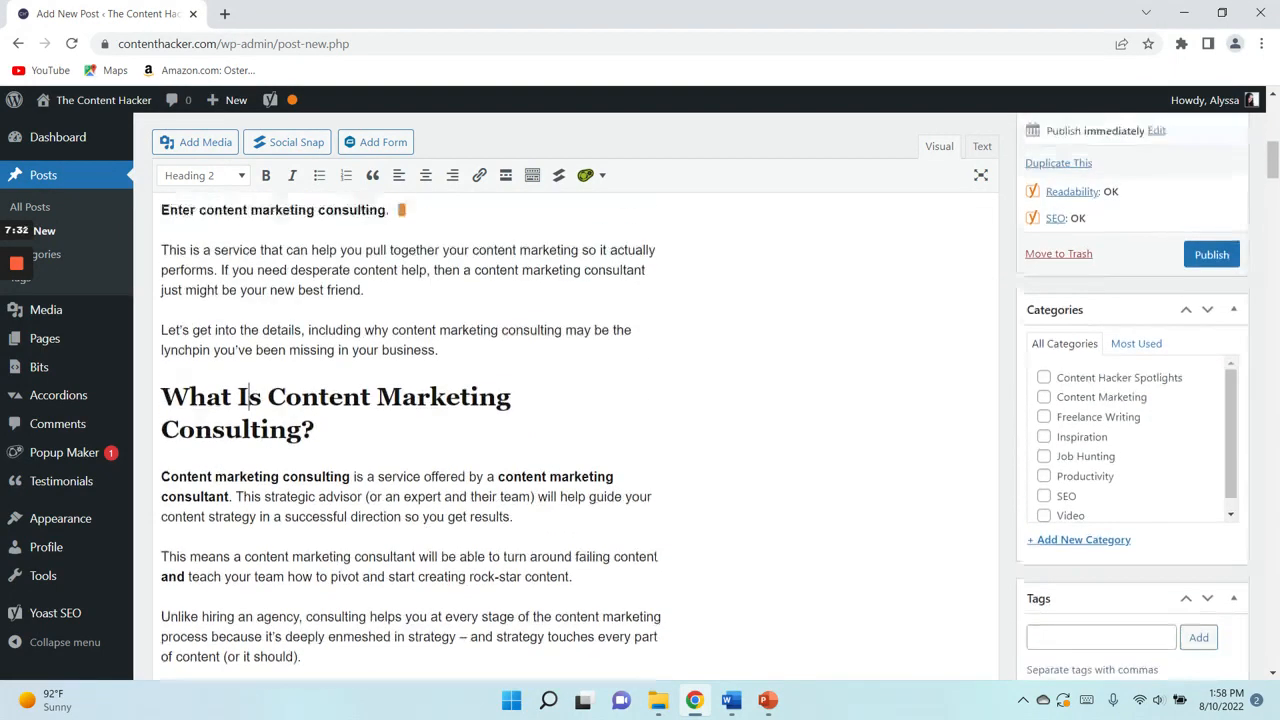
left_click(404, 182)
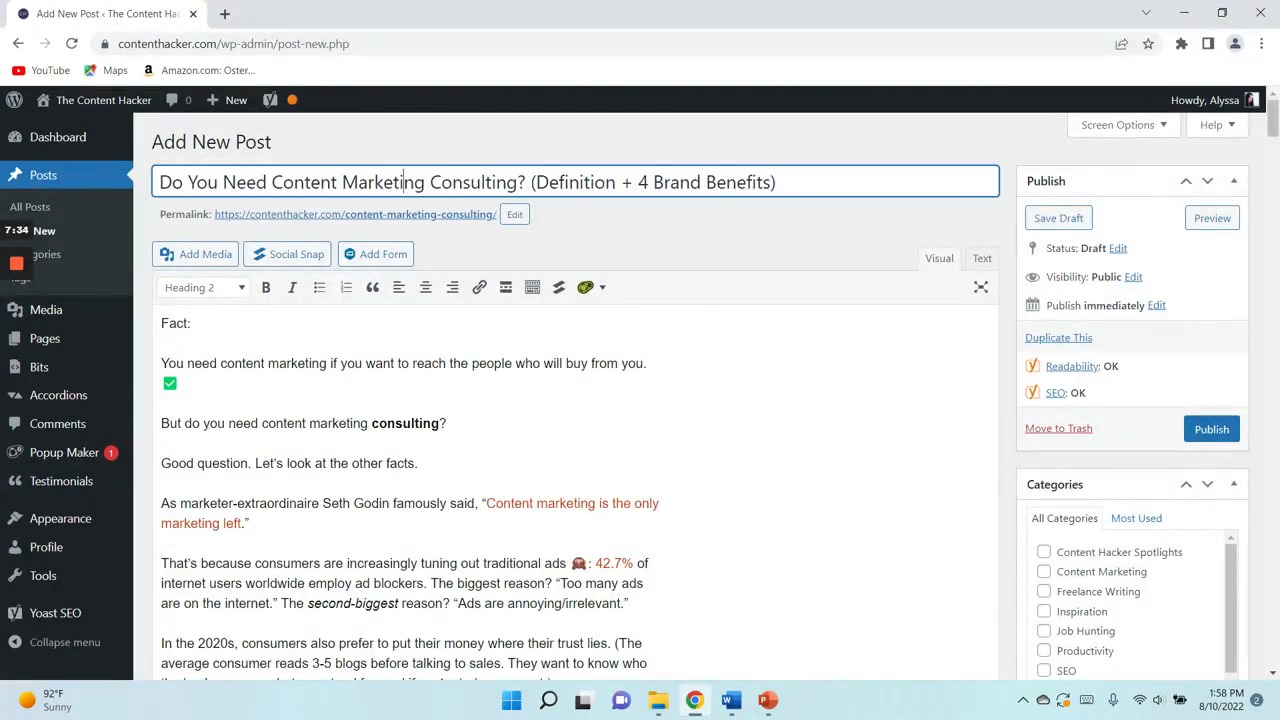
scroll(575, 450, "down", 15)
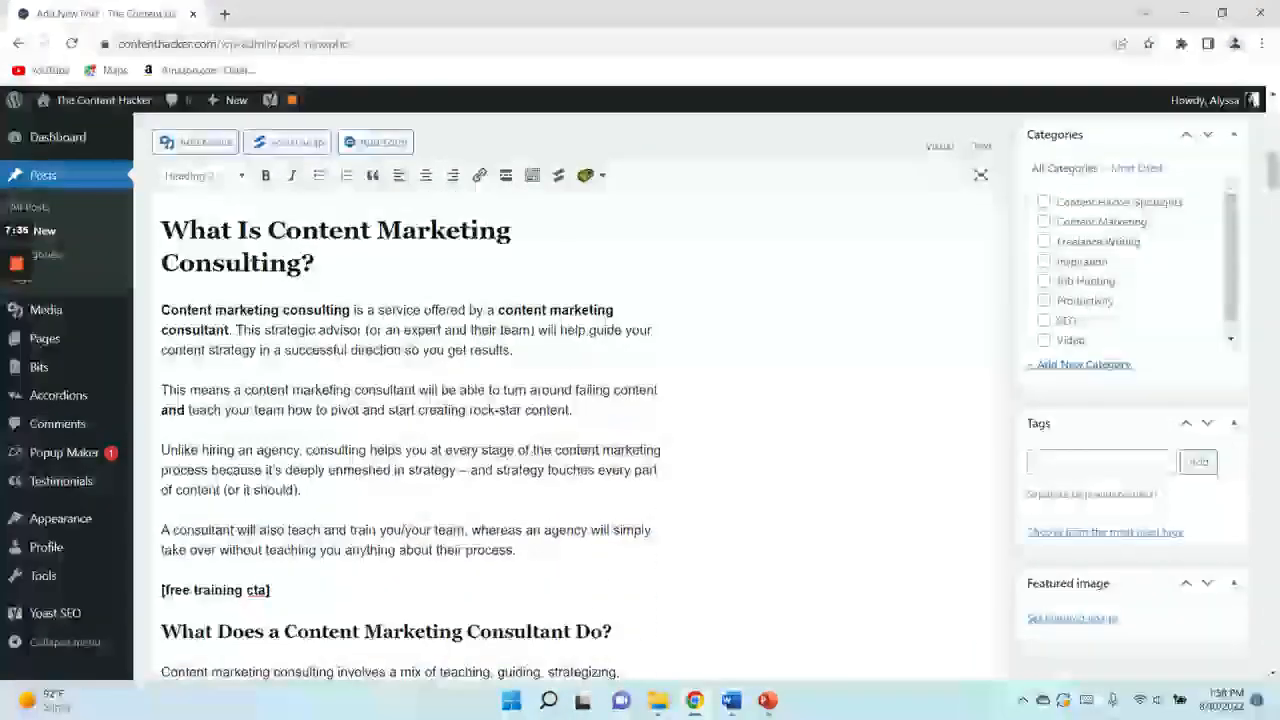
left_click(225, 176)
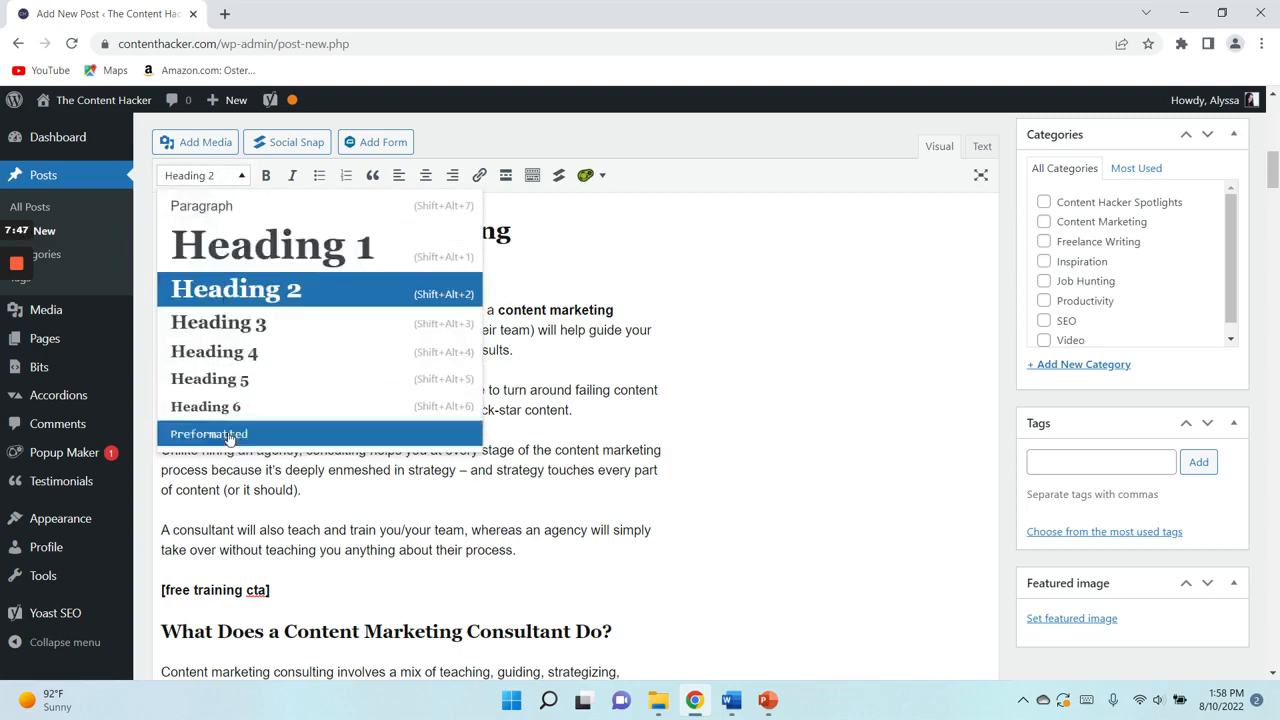
left_click(225, 180)
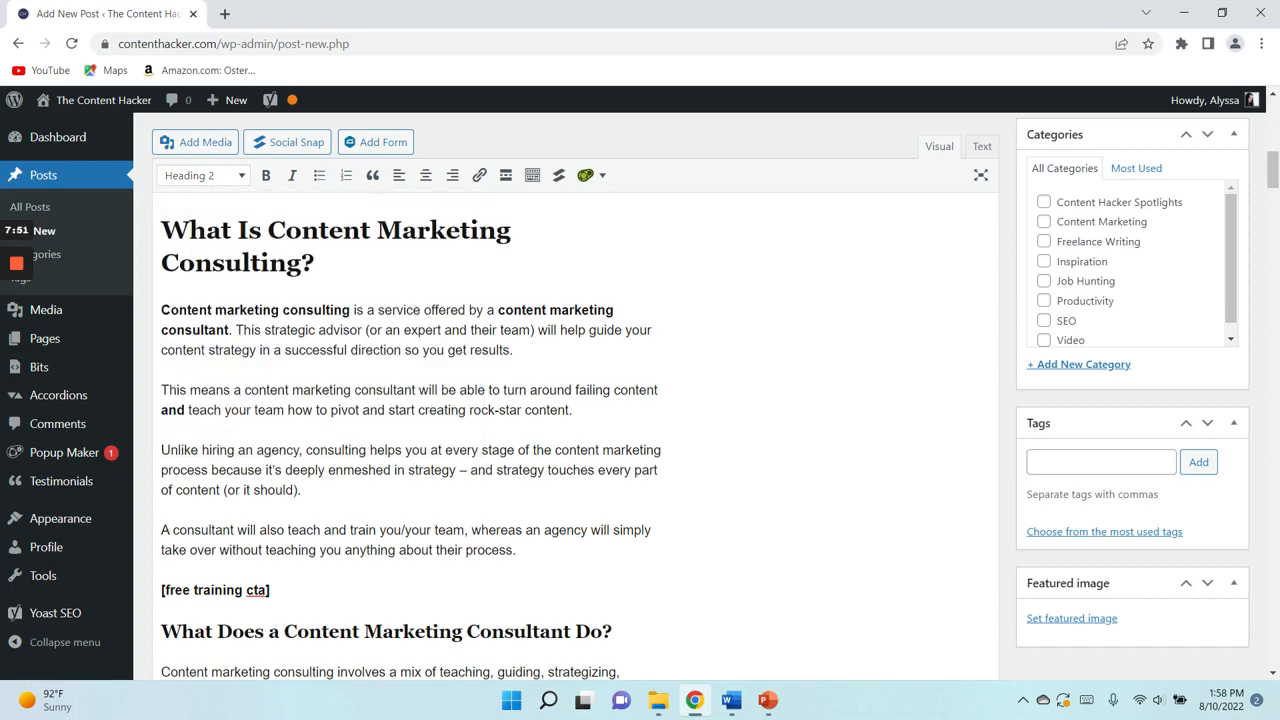
- Delete the "[free training cta]" placeholder above the "What Does a Content Marketing Consultant Do?" heading
scroll(570, 430, "down", 3)
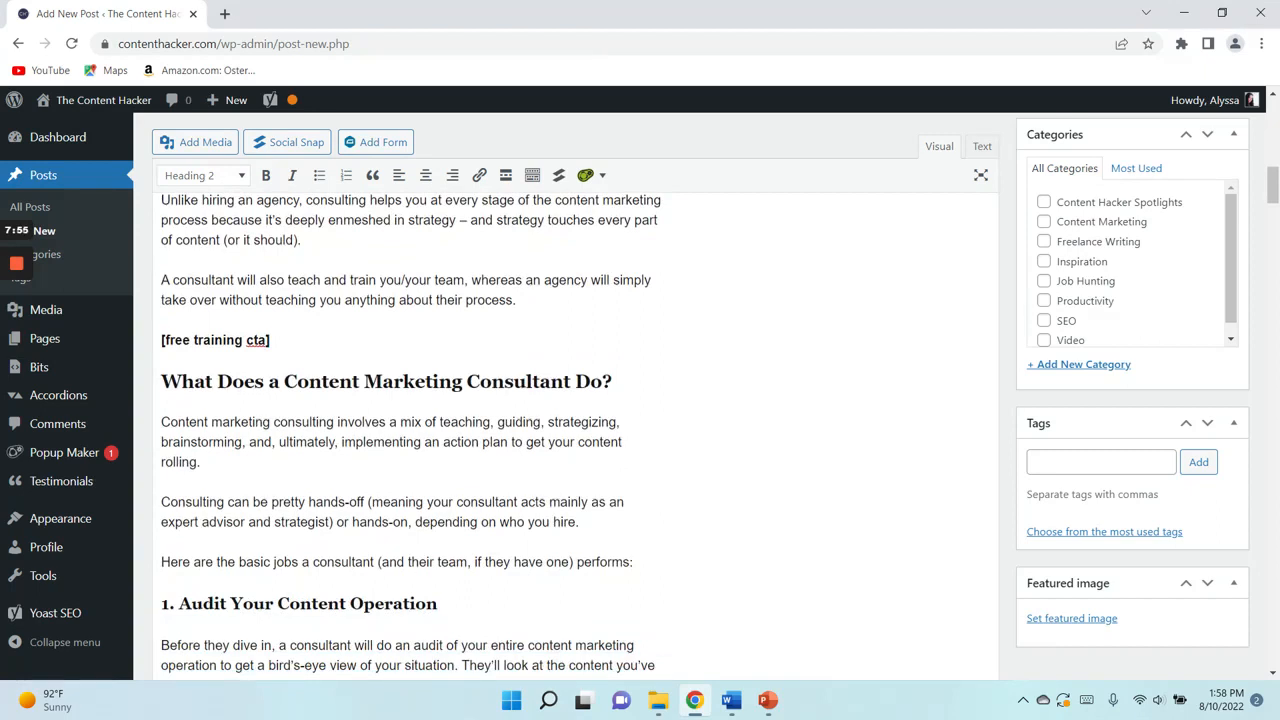
triple_click(220, 340)
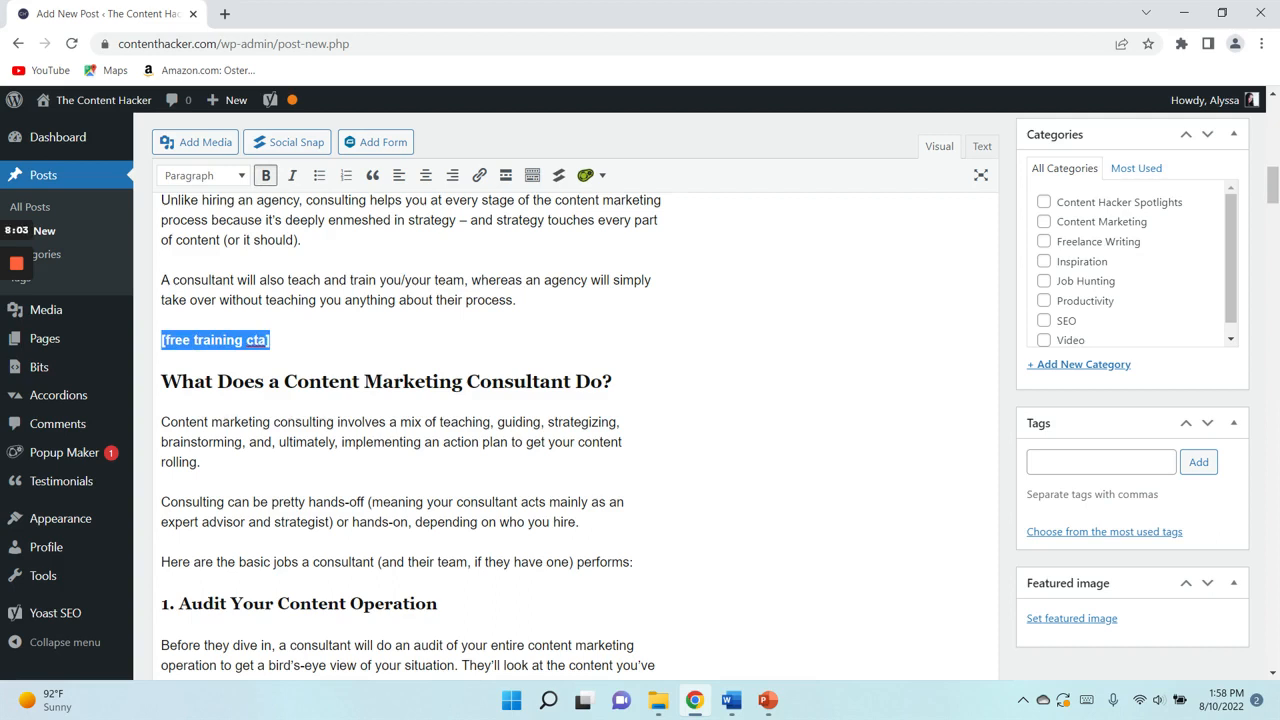
key("BackSpace")
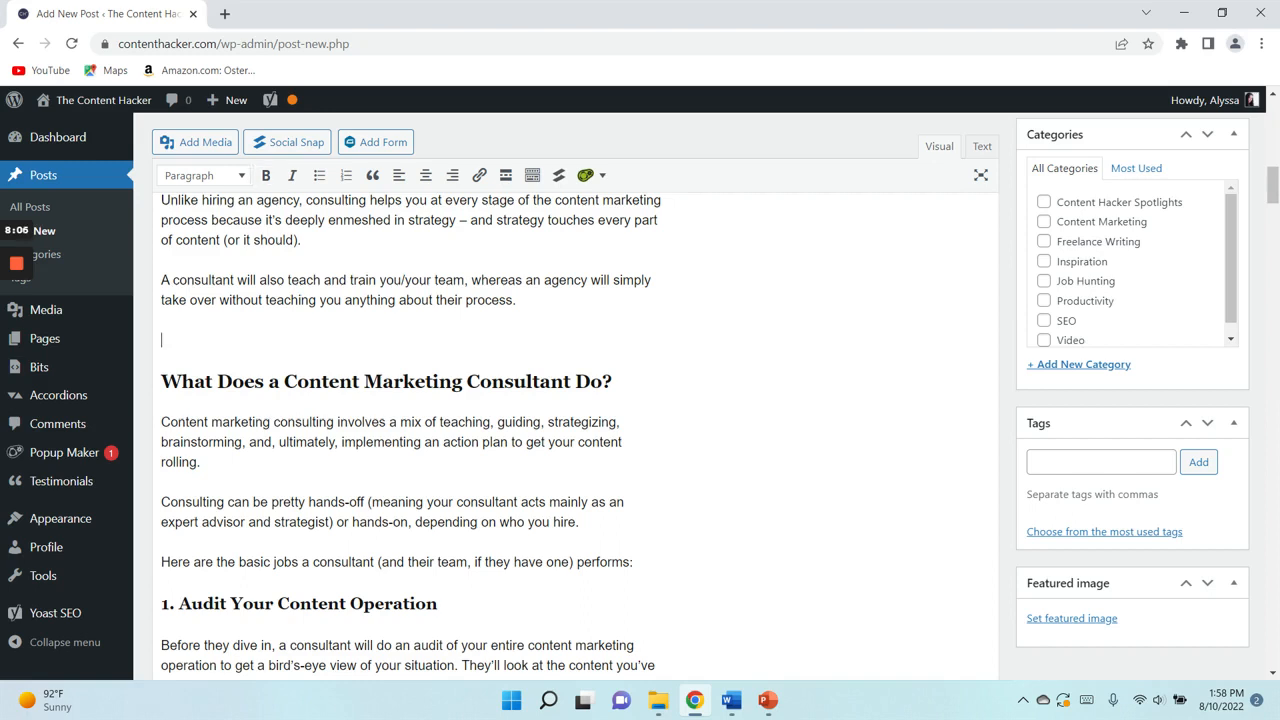
- Search the media library for "cta" and insert free-training-class-CTA-thin.jpg in the emptied placeholder line
left_click(193, 146)
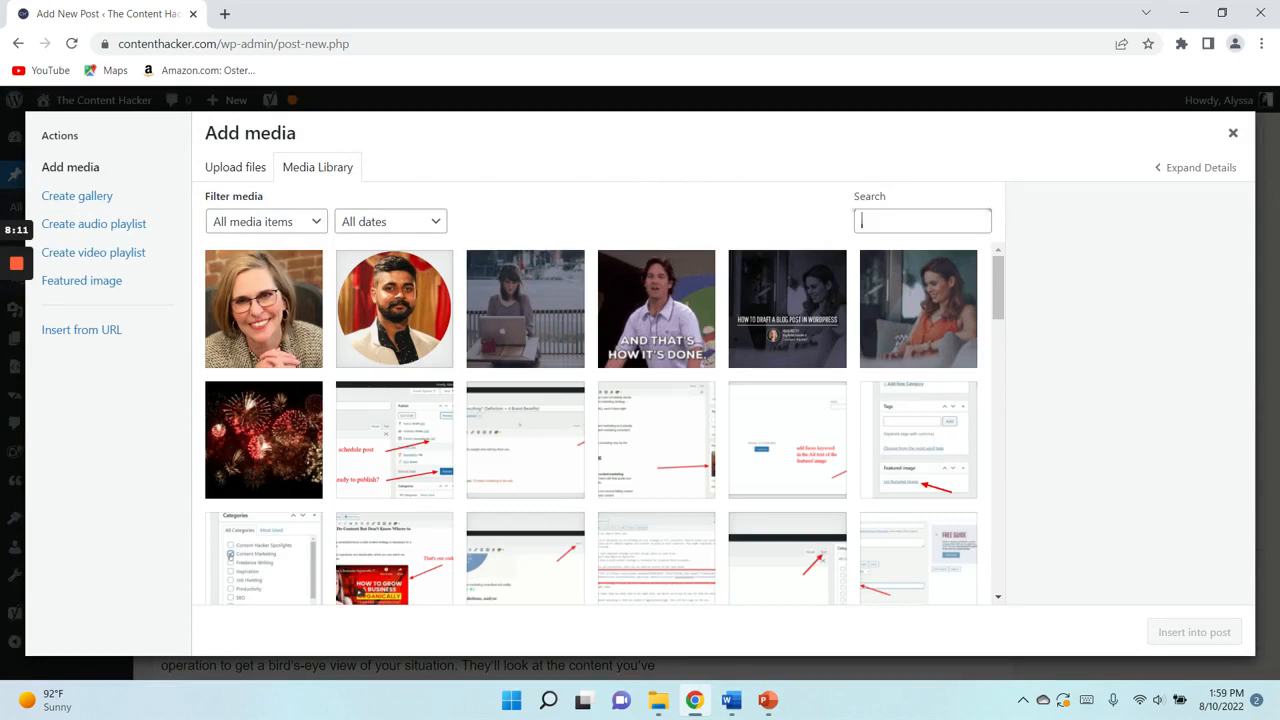
left_click(862, 220)
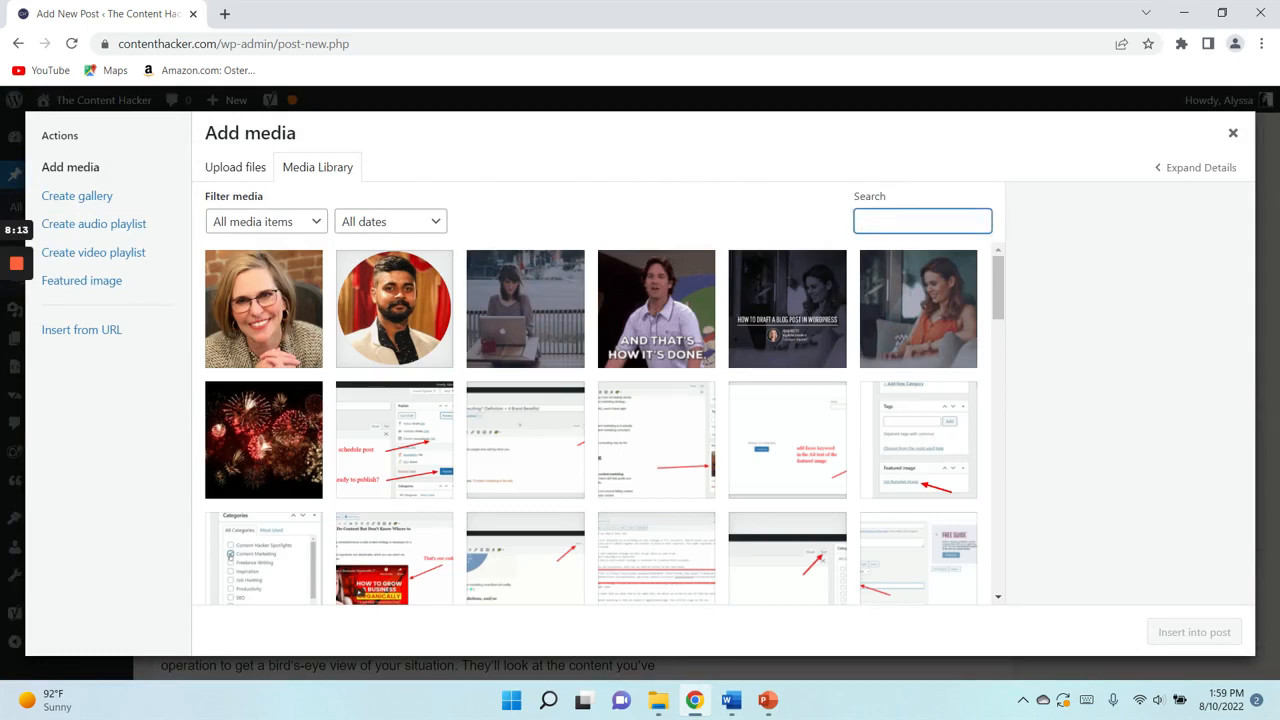
type("cta")
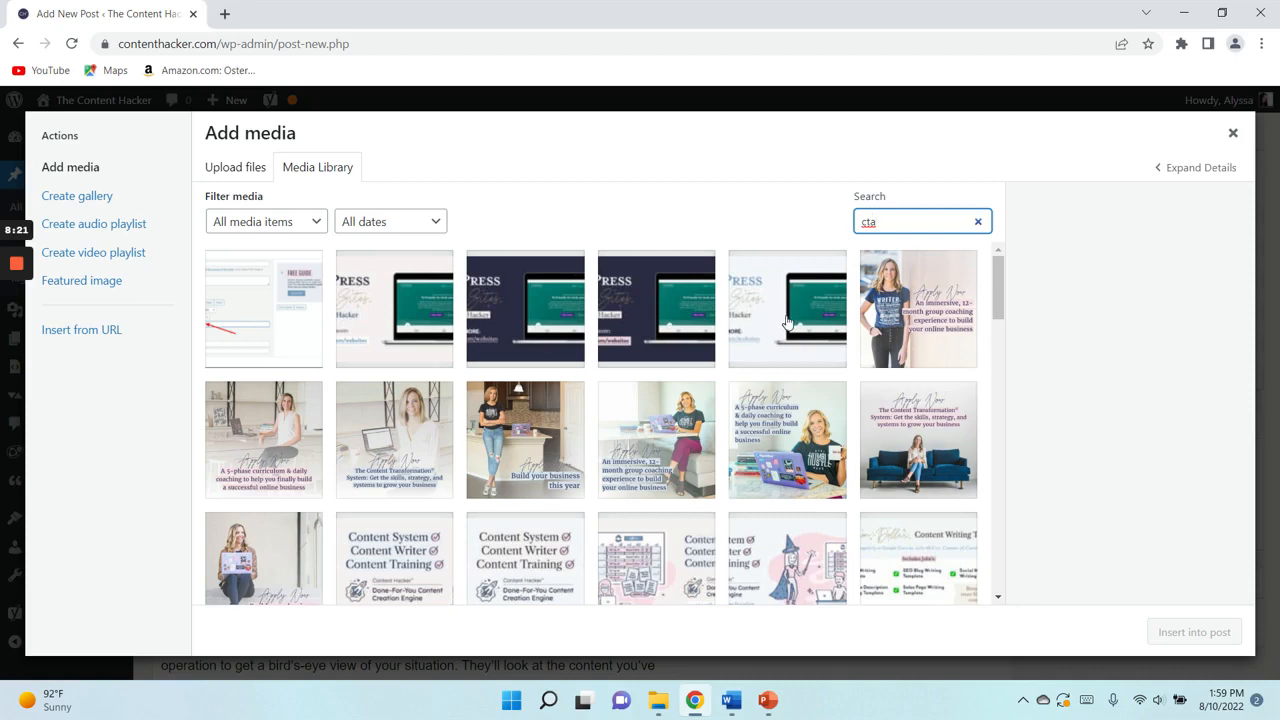
scroll(780, 314, "down", 3)
scroll(777, 310, "down", 5)
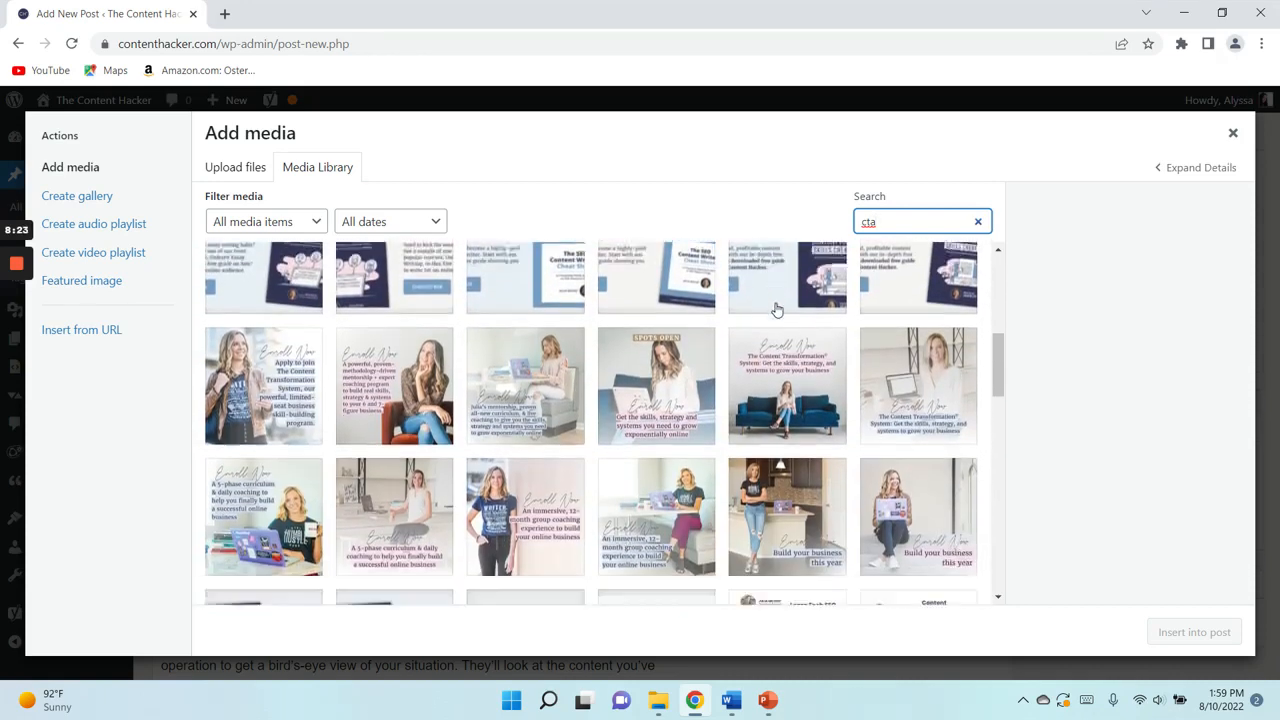
left_click(552, 341)
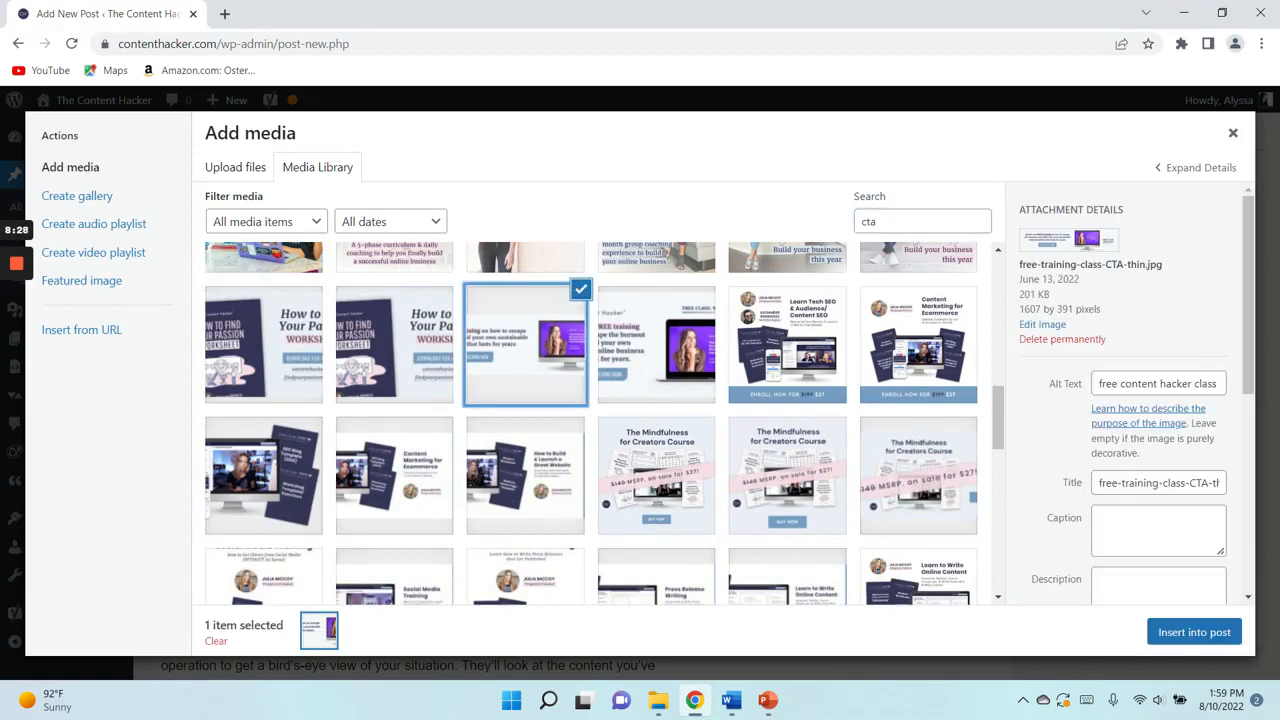
left_click(1161, 383)
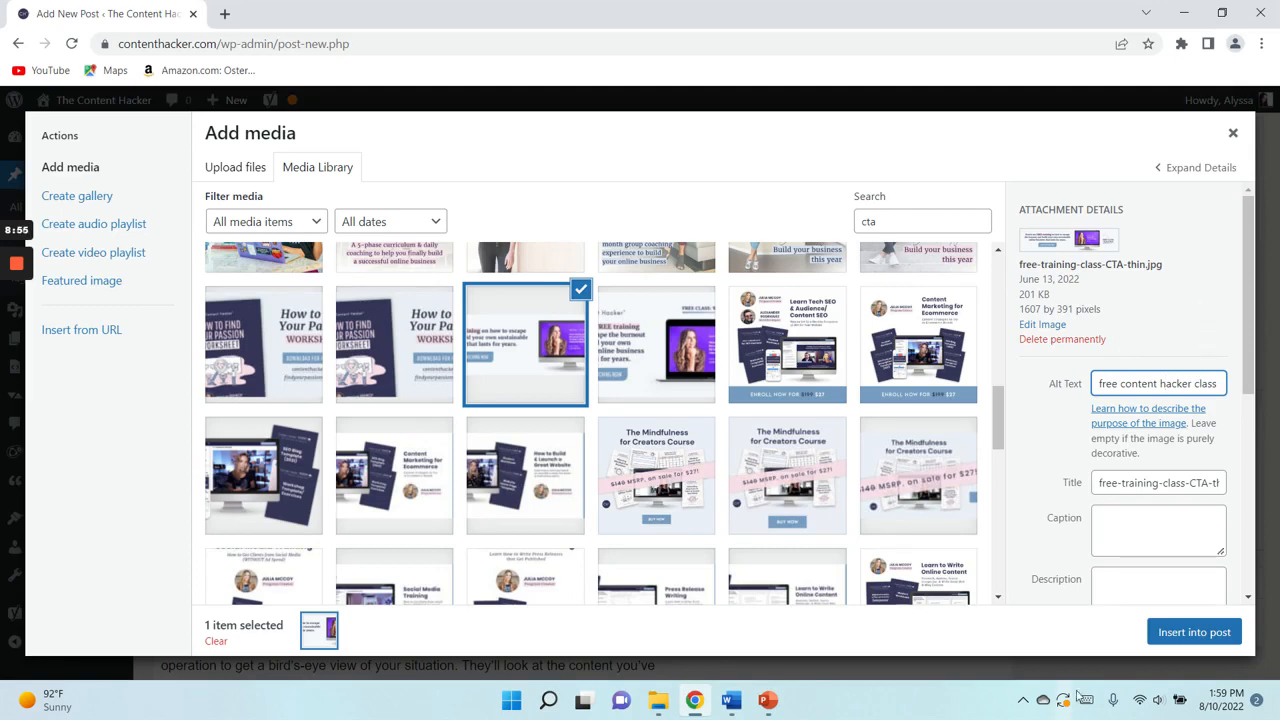
left_click(1194, 632)
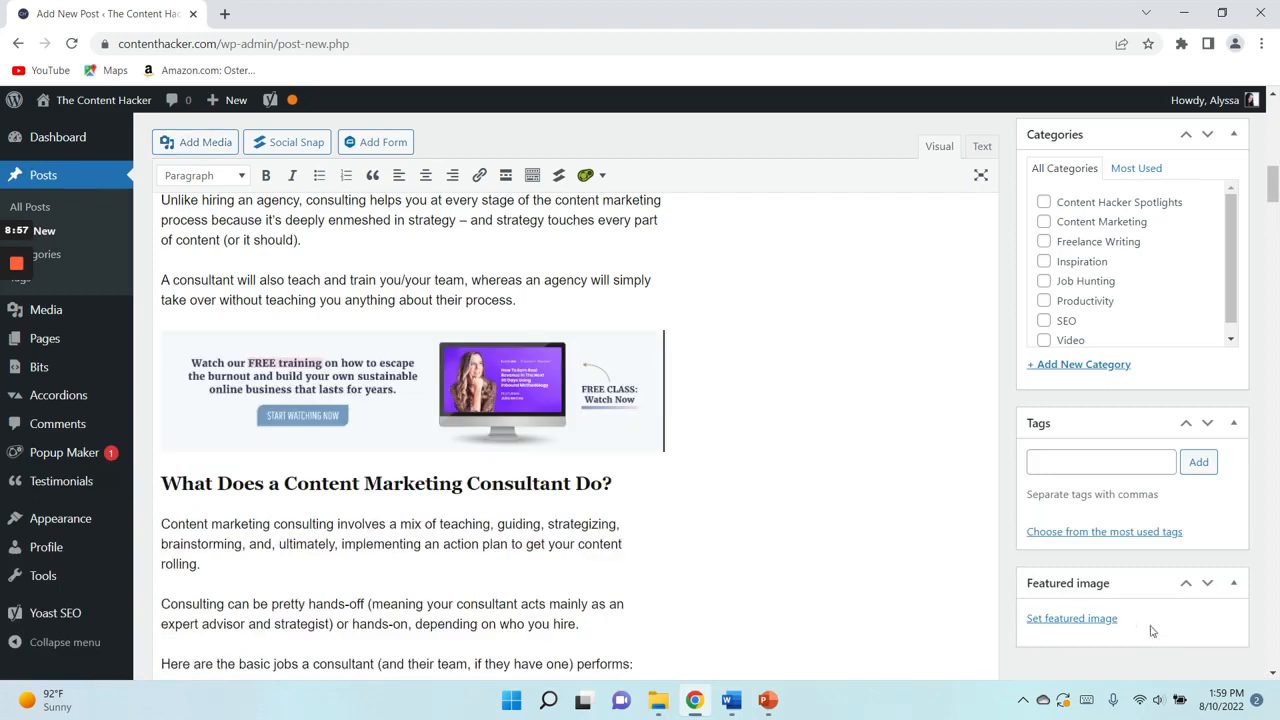
left_click(412, 391)
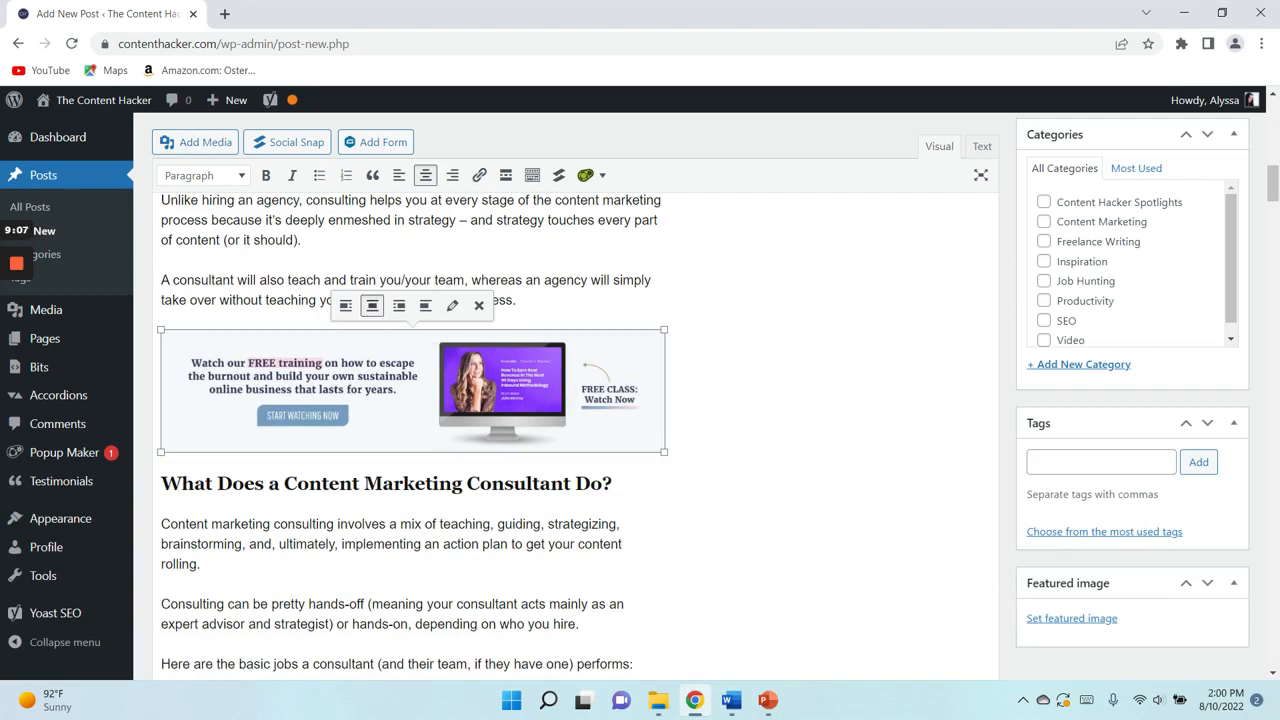
left_click(452, 305)
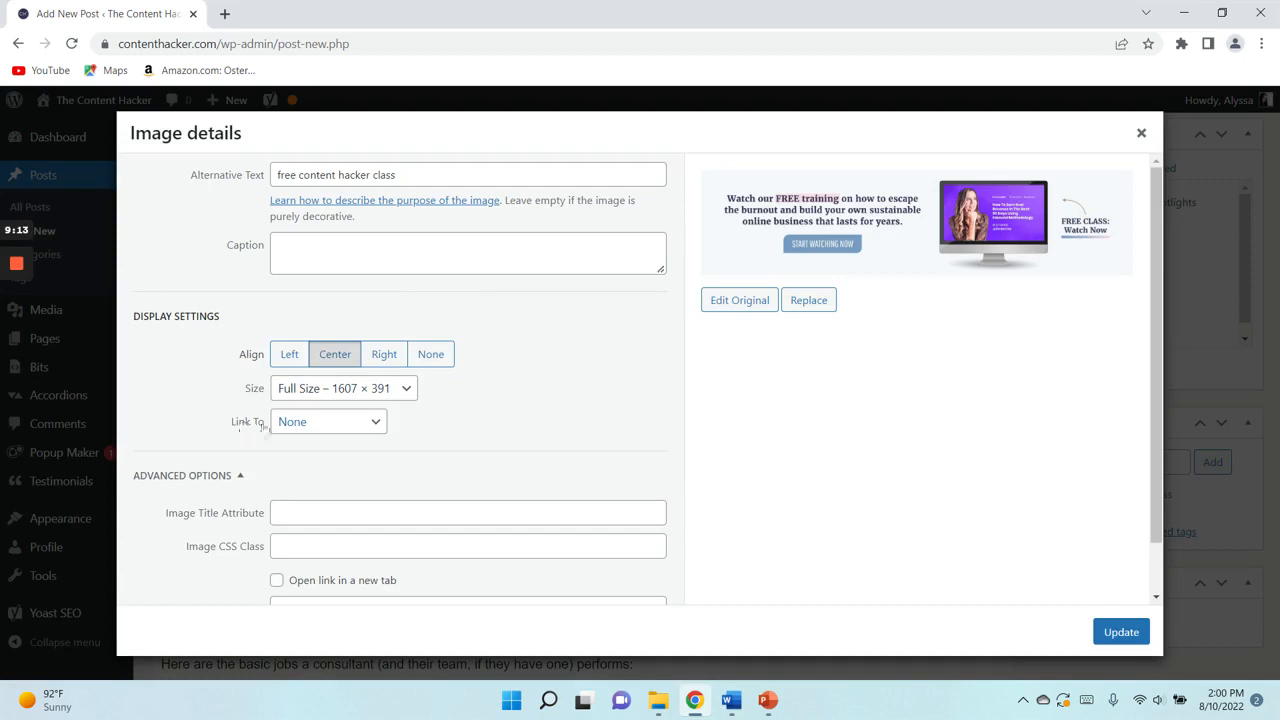
left_click(314, 423)
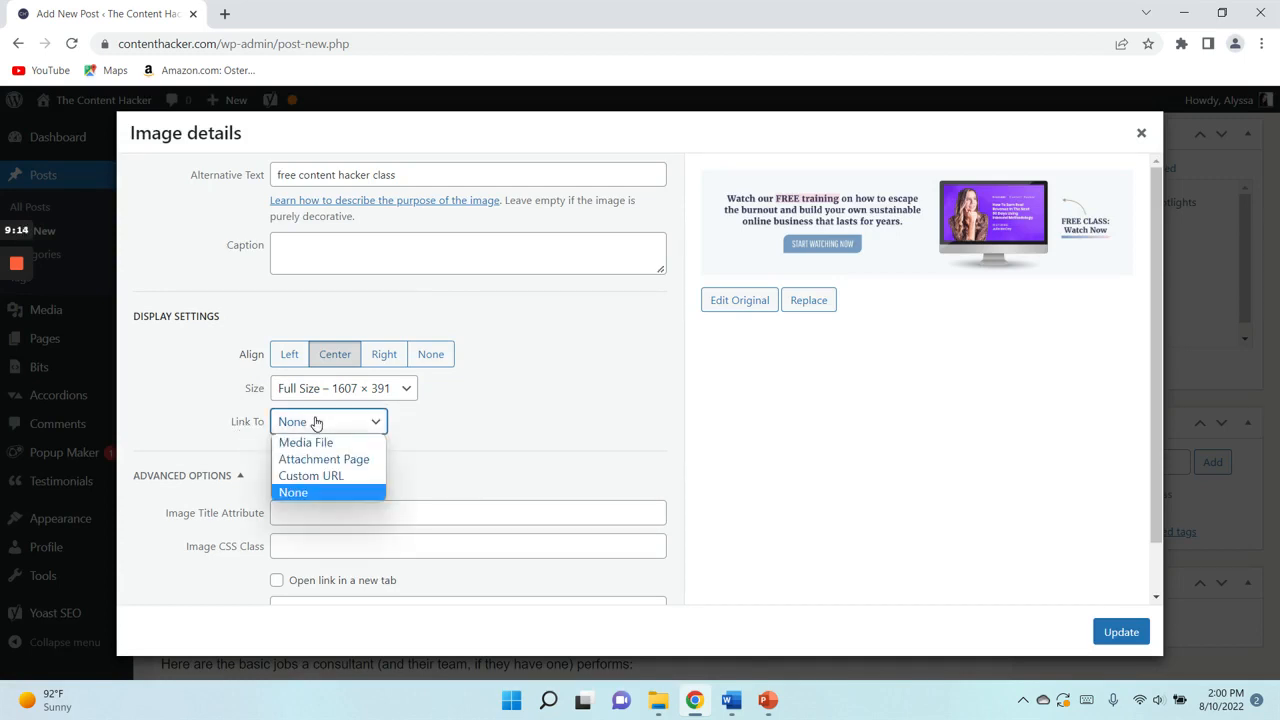
left_click(335, 476)
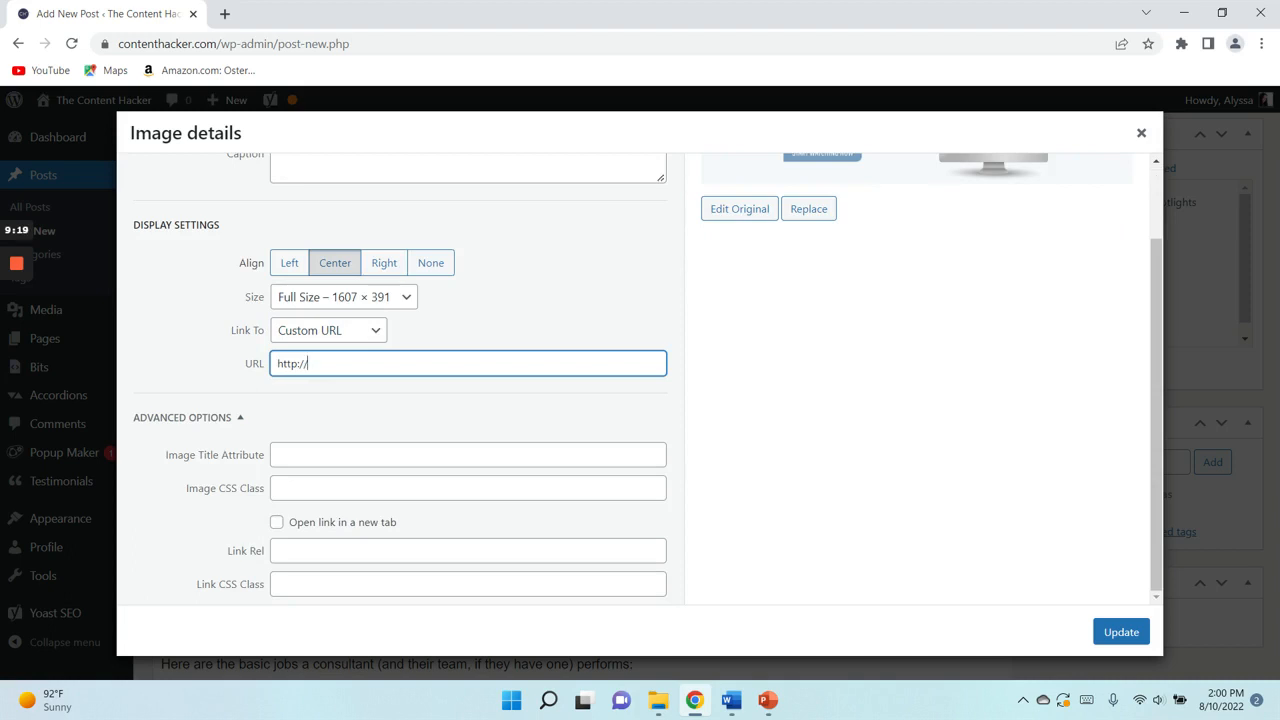
scroll(840, 417, "up", 1)
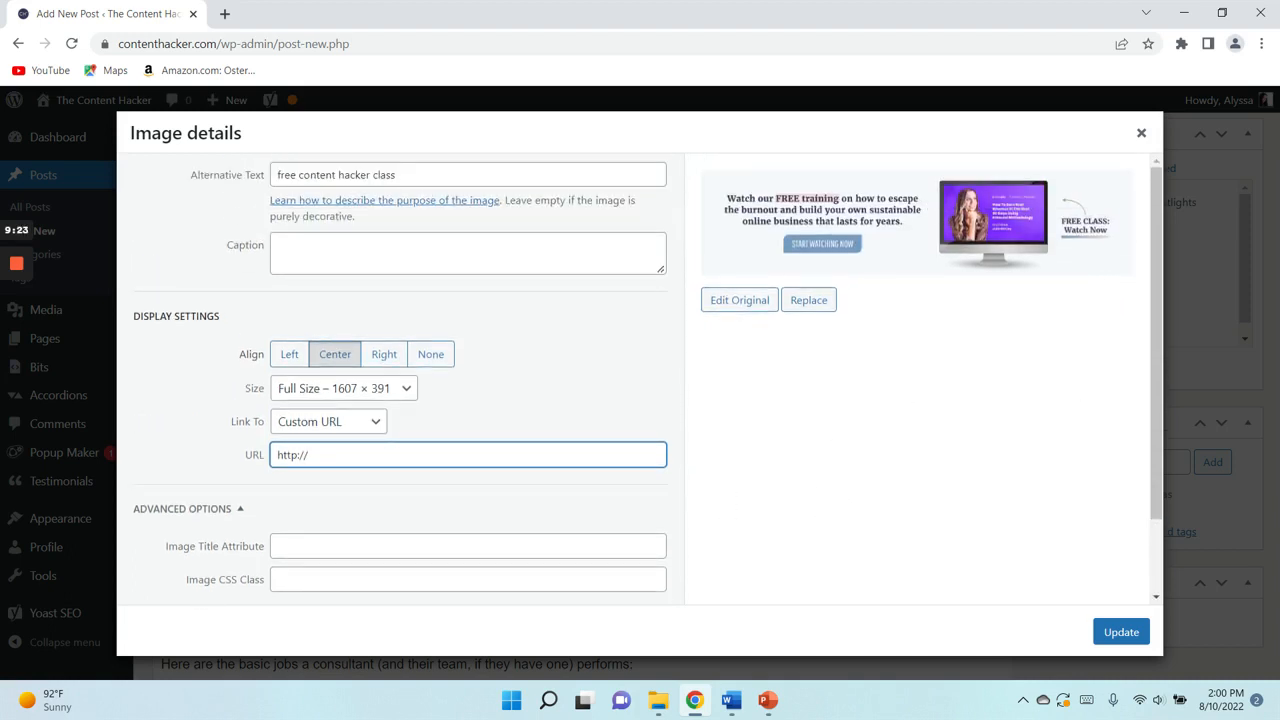
type("contenthacker.com/training/")
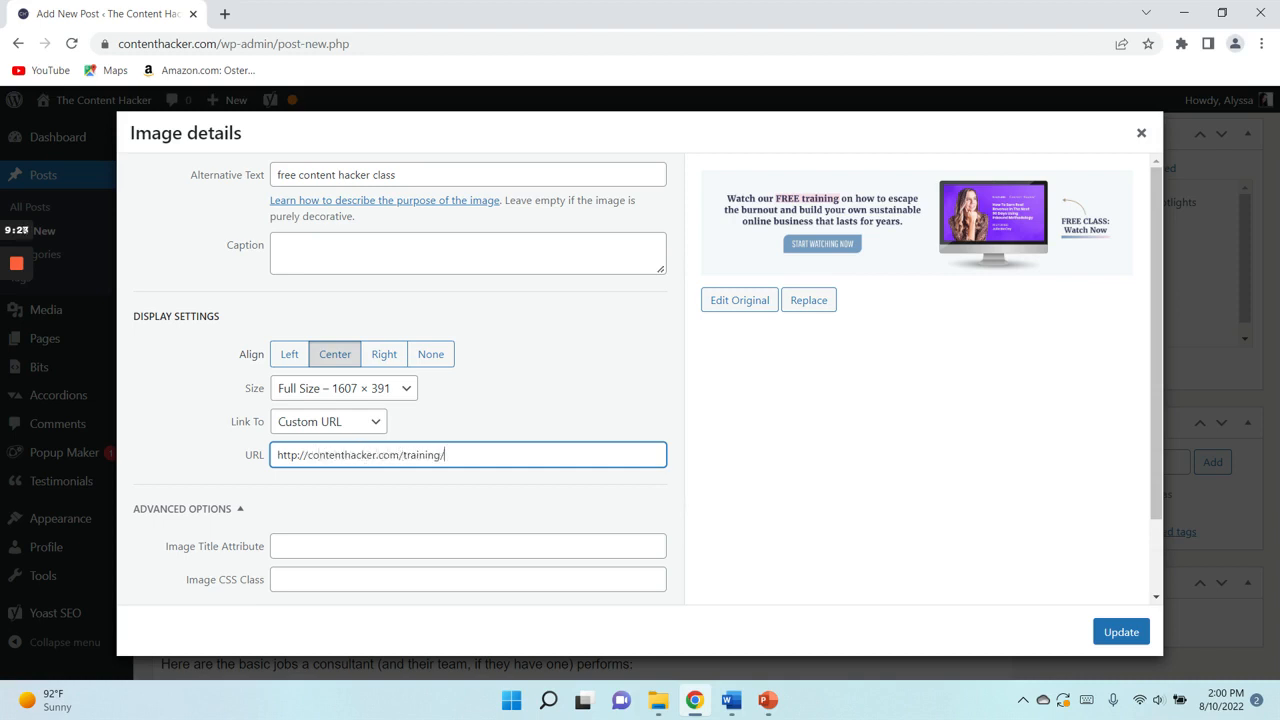
scroll(369, 382, "down", 1)
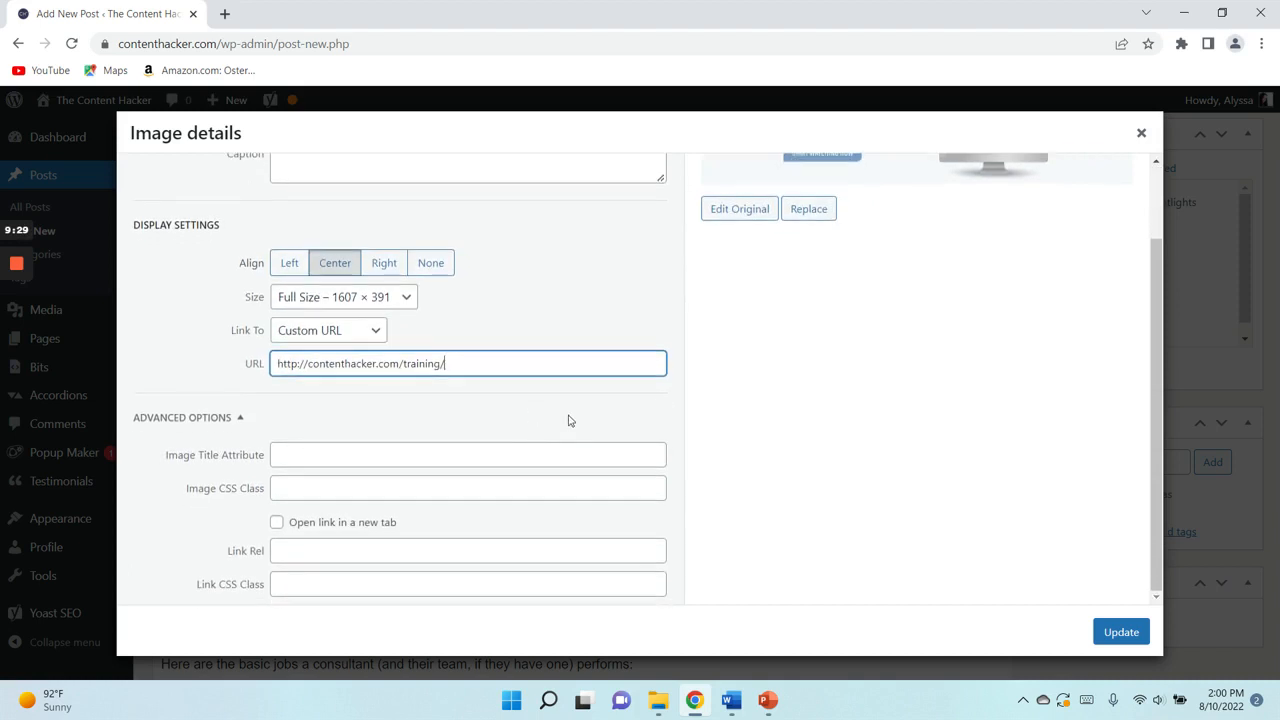
left_click(277, 524)
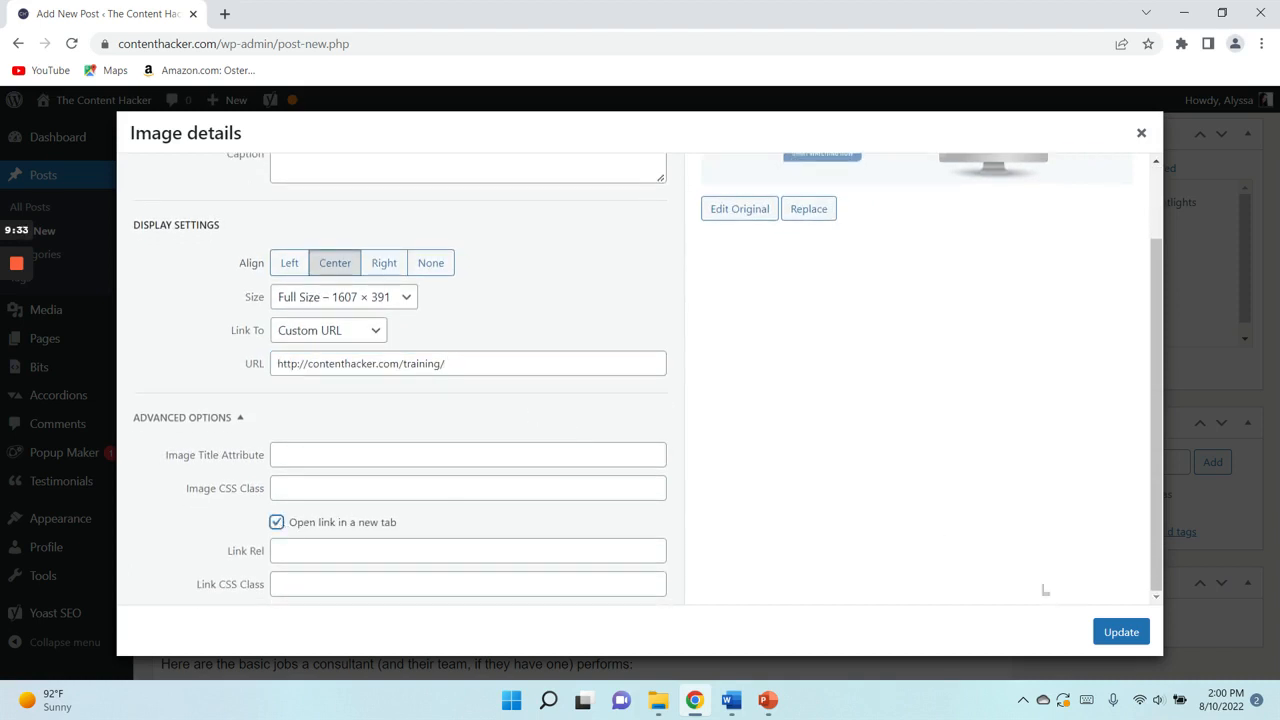
left_click(1119, 635)
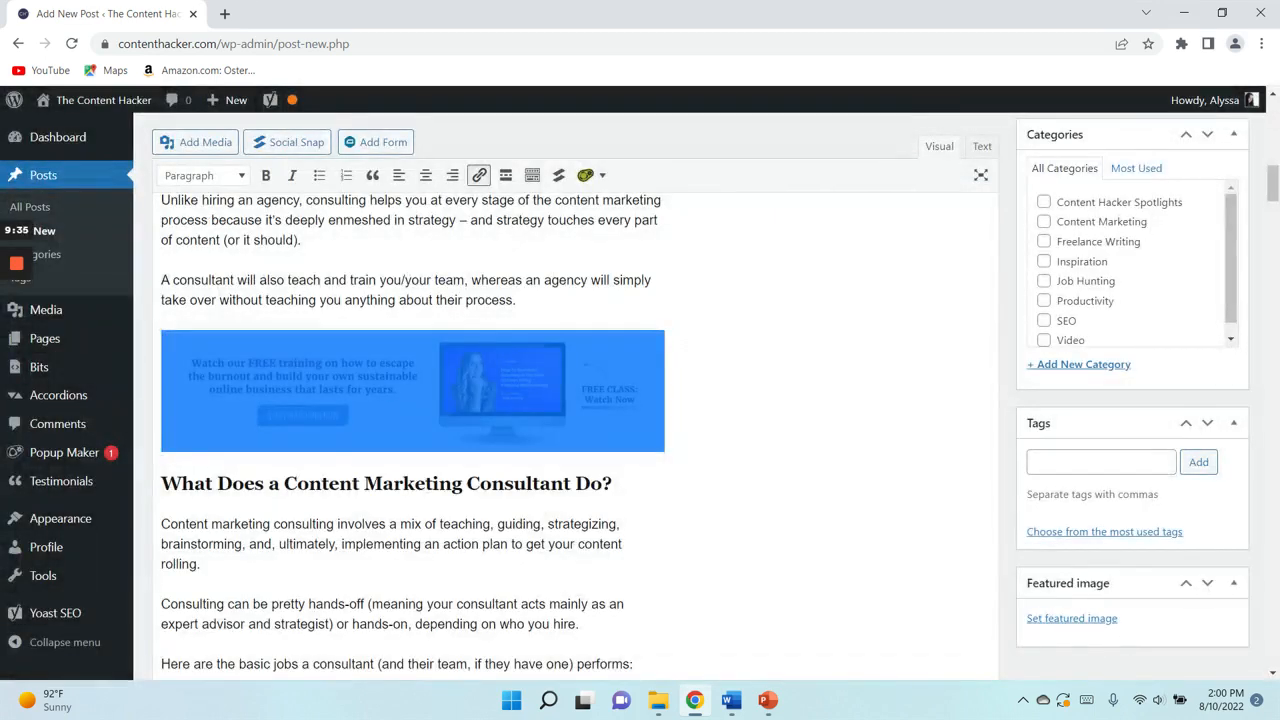
left_click(517, 300)
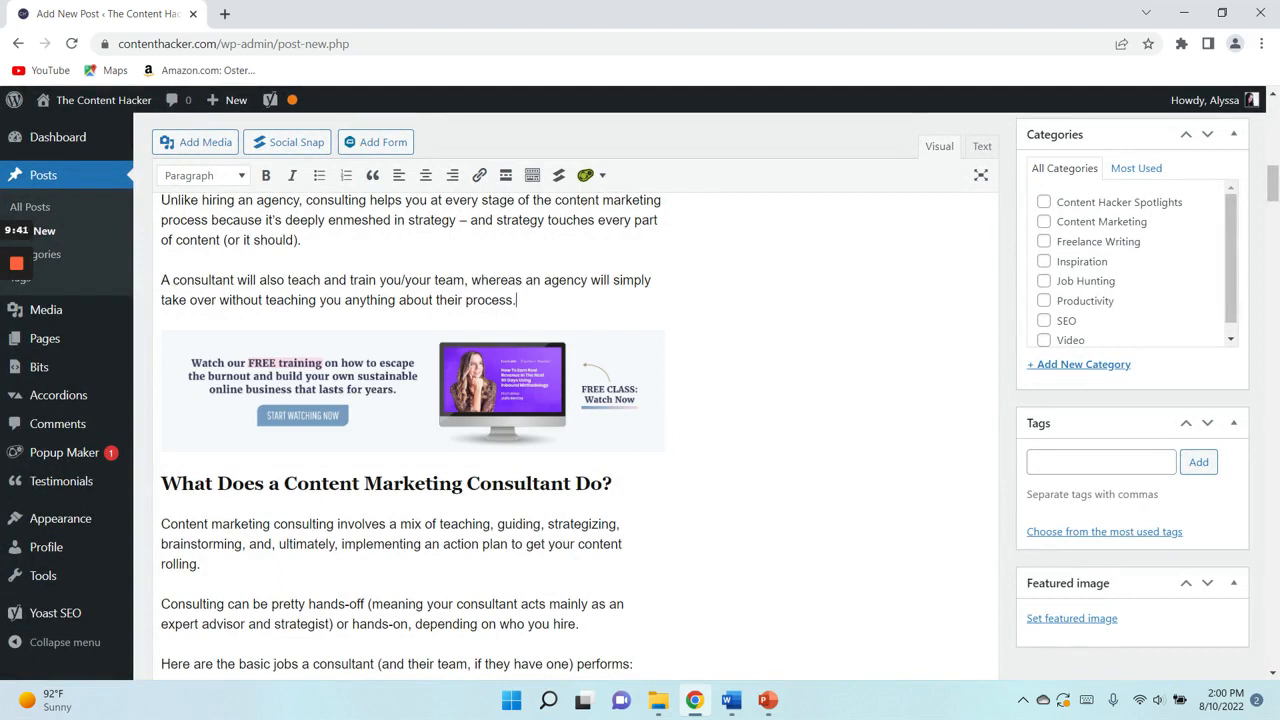
- Examine the heading levels from "What Is Content Marketing Consulting?" through the numbered subheadings to "Why You Might Need Content Marketing Consulting"
scroll(580, 430, "down", 3)
left_click(308, 233)
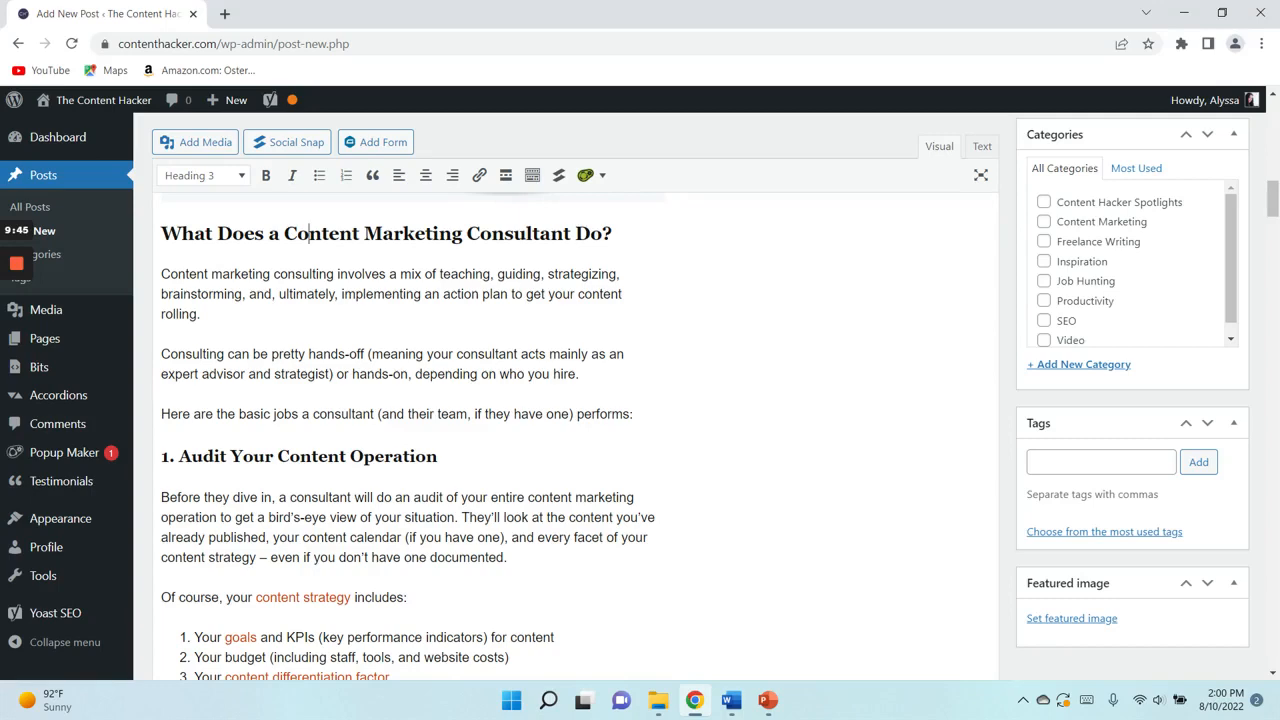
scroll(580, 430, "up", 8)
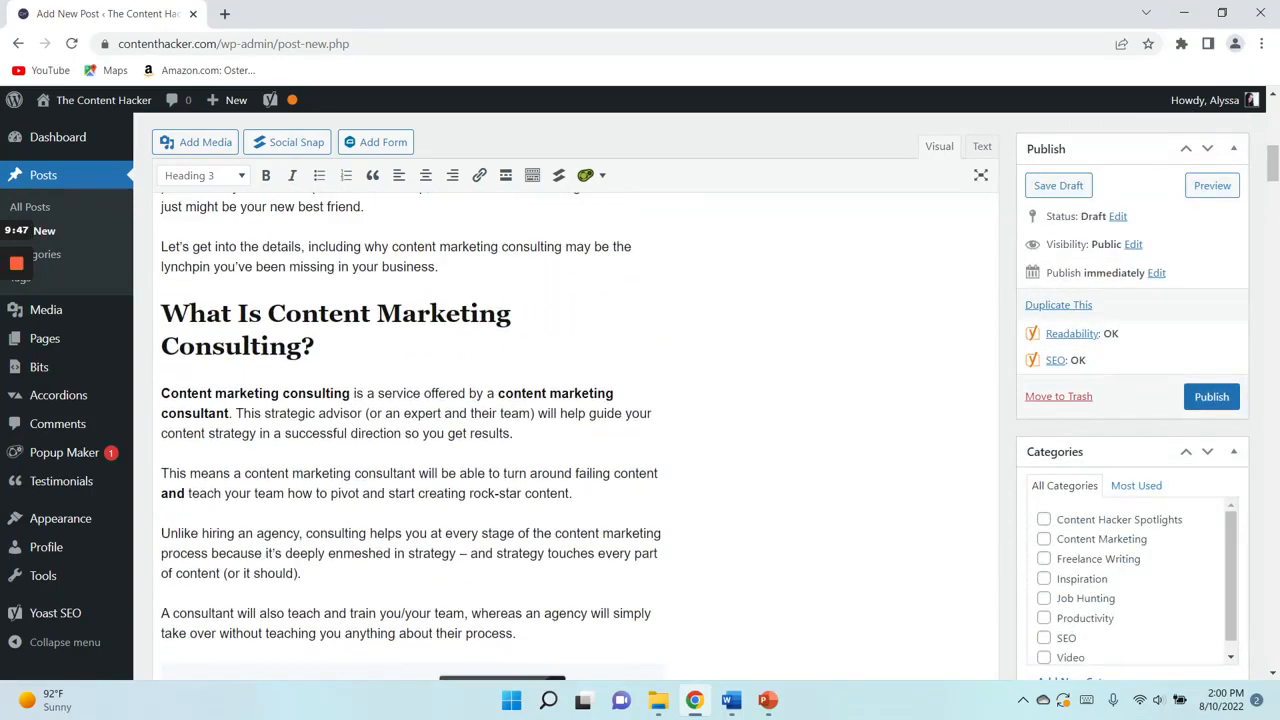
scroll(580, 430, "down", 6)
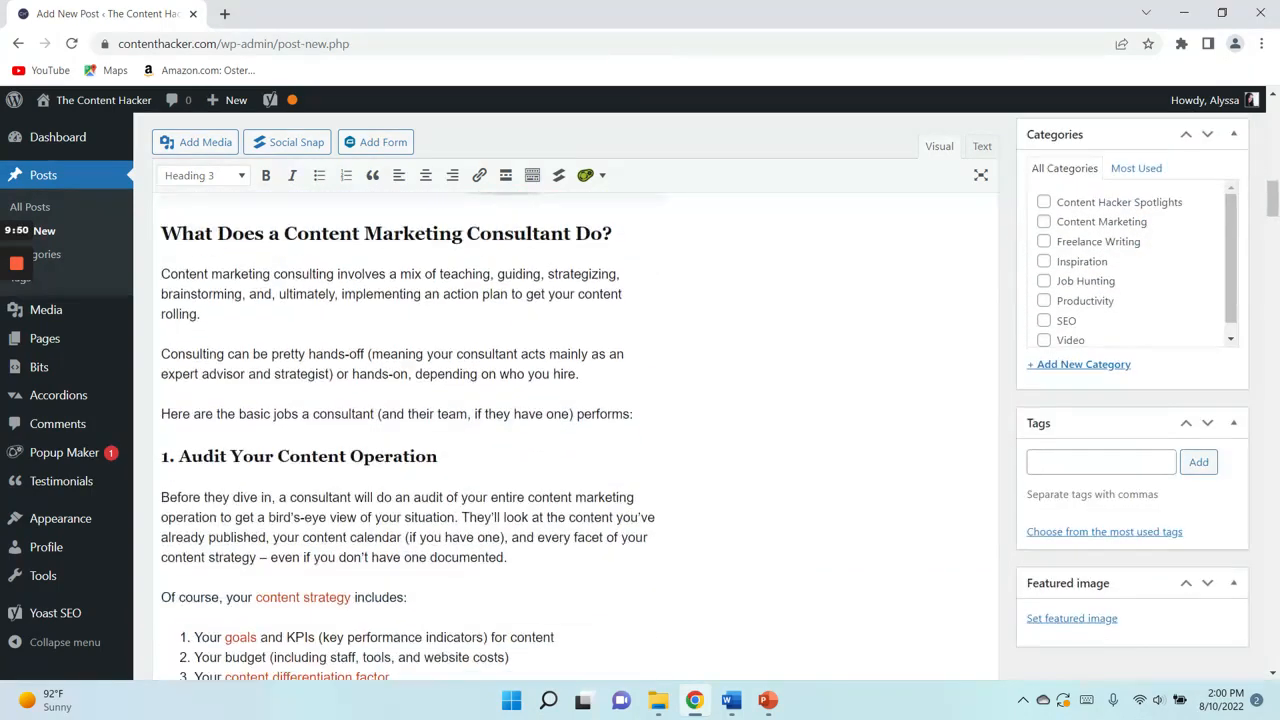
scroll(580, 430, "down", 10)
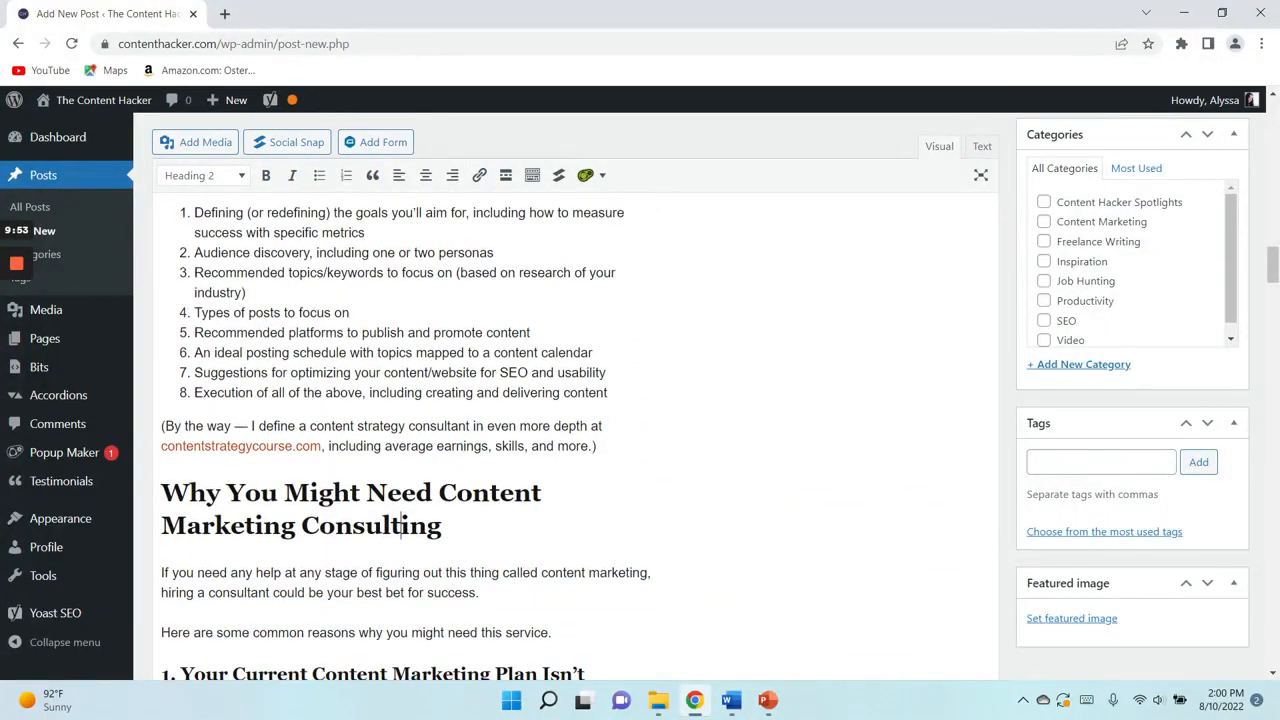
scroll(401, 525, "up", 9)
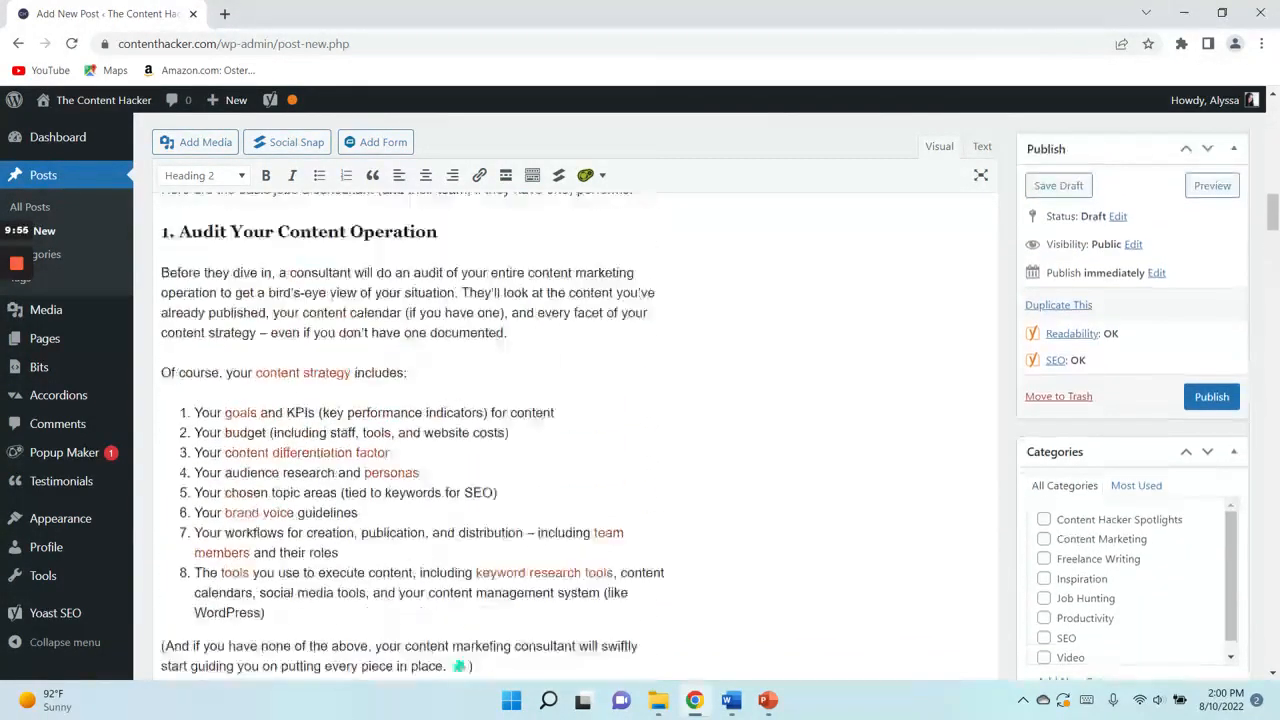
scroll(580, 430, "up", 4)
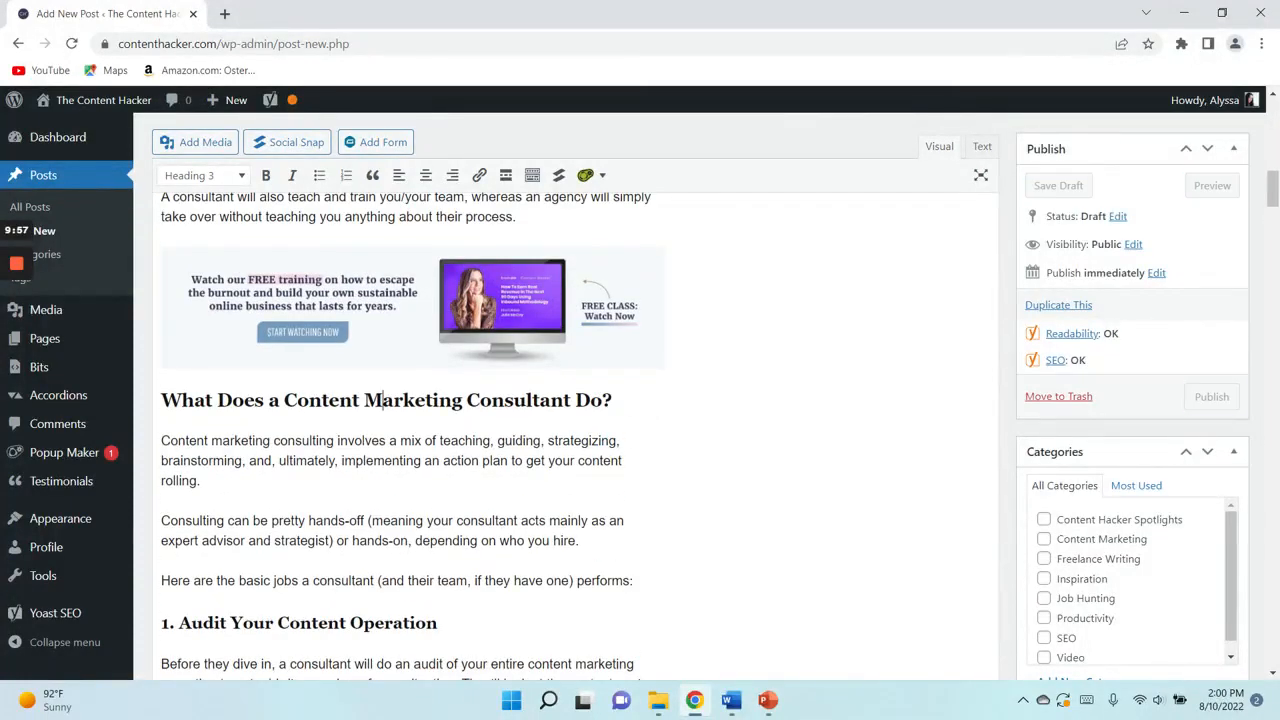
scroll(580, 430, "down", 3)
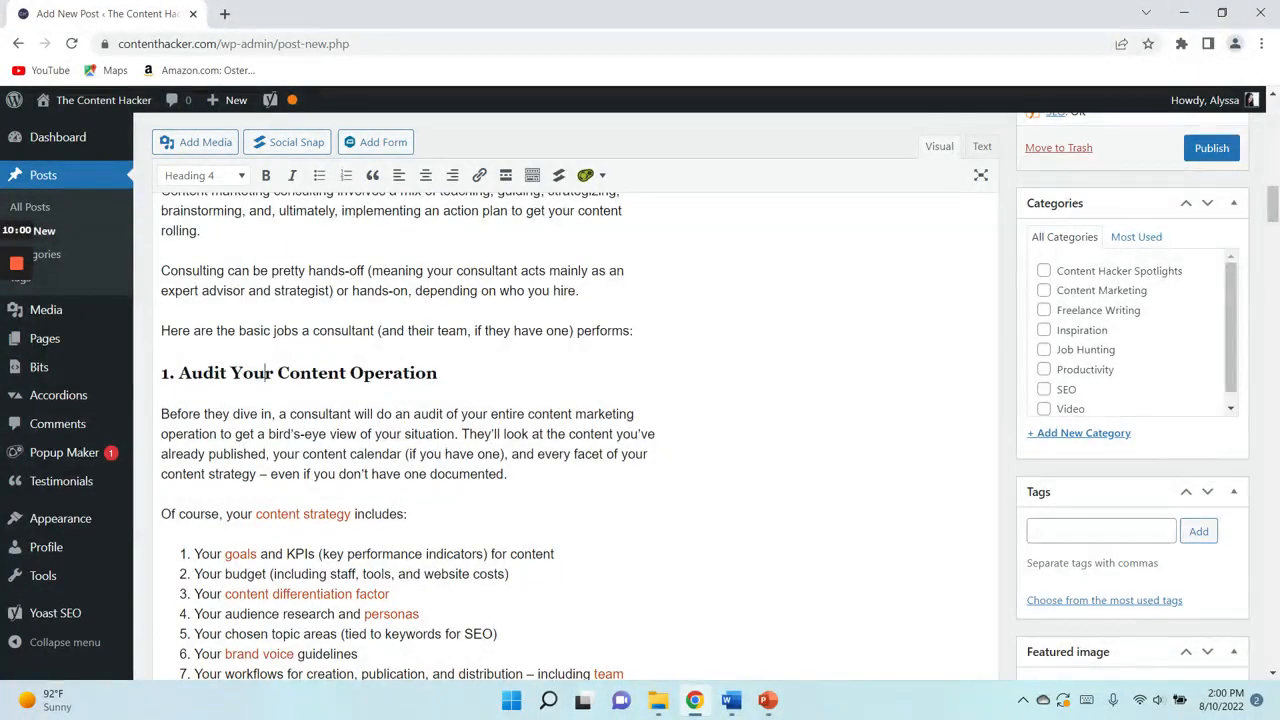
scroll(580, 430, "down", 5)
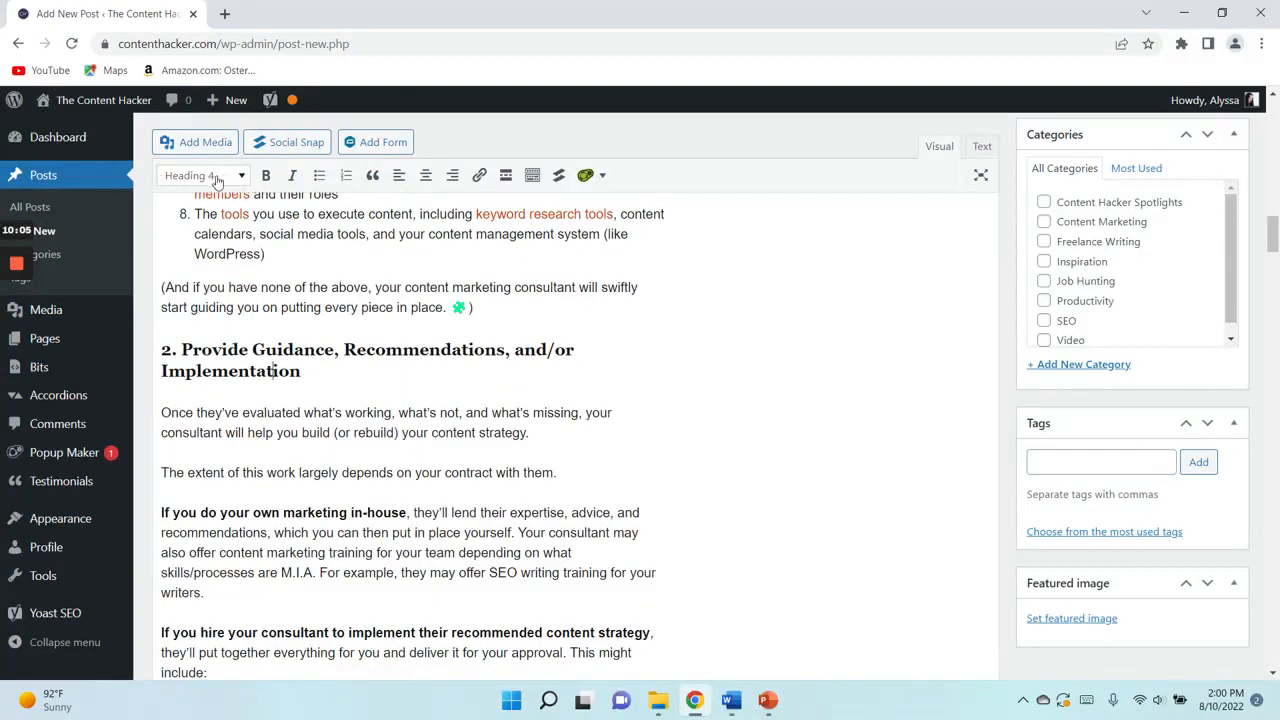
scroll(565, 430, "down", 5)
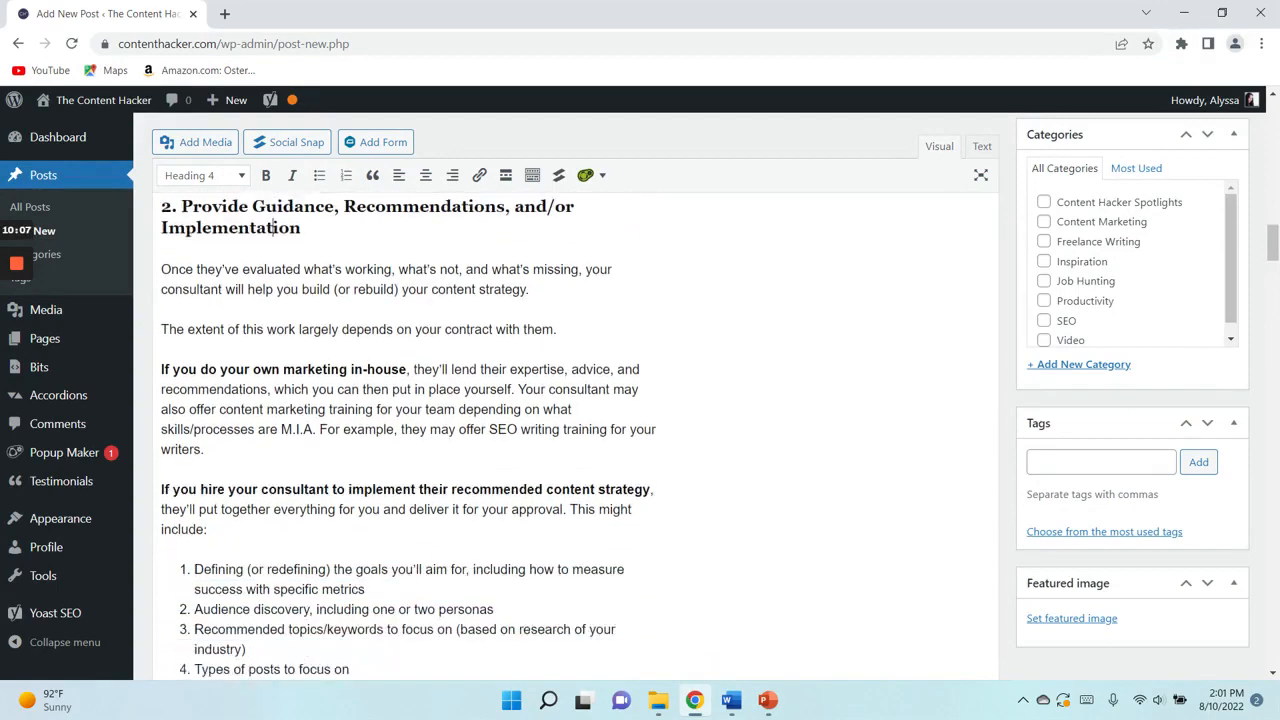
scroll(273, 550, "up", 7)
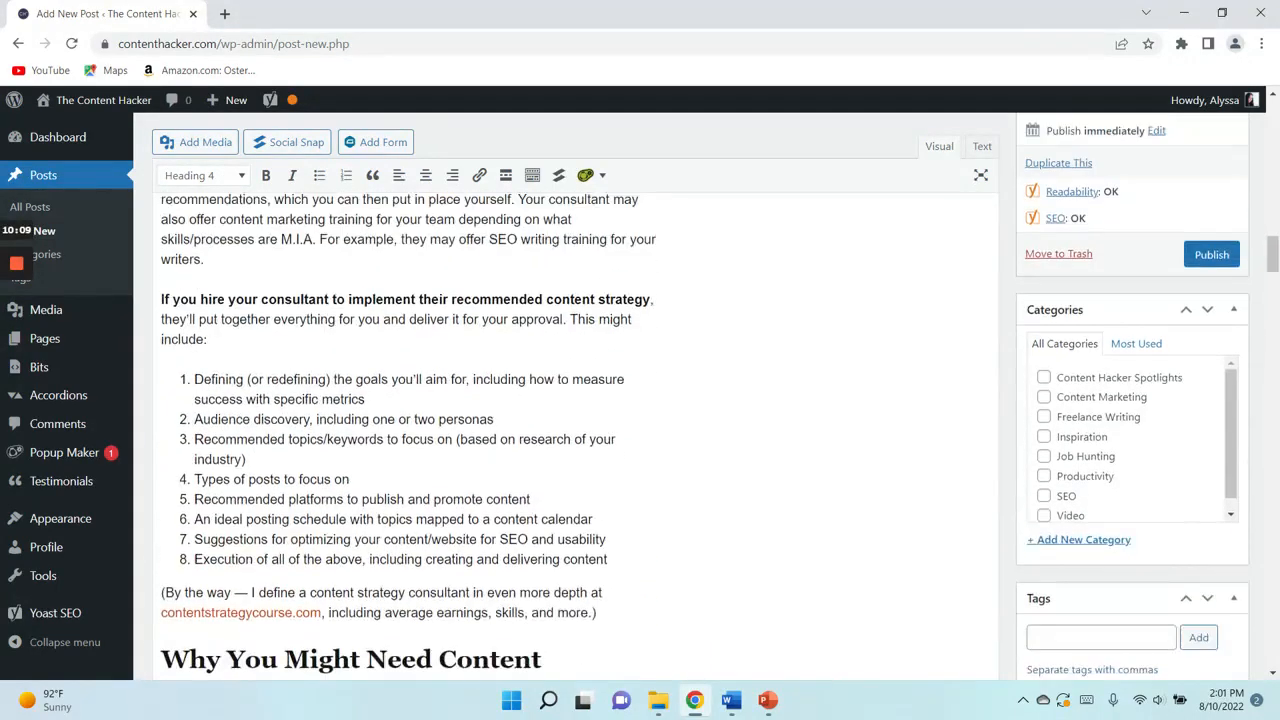
scroll(273, 550, "up", 5)
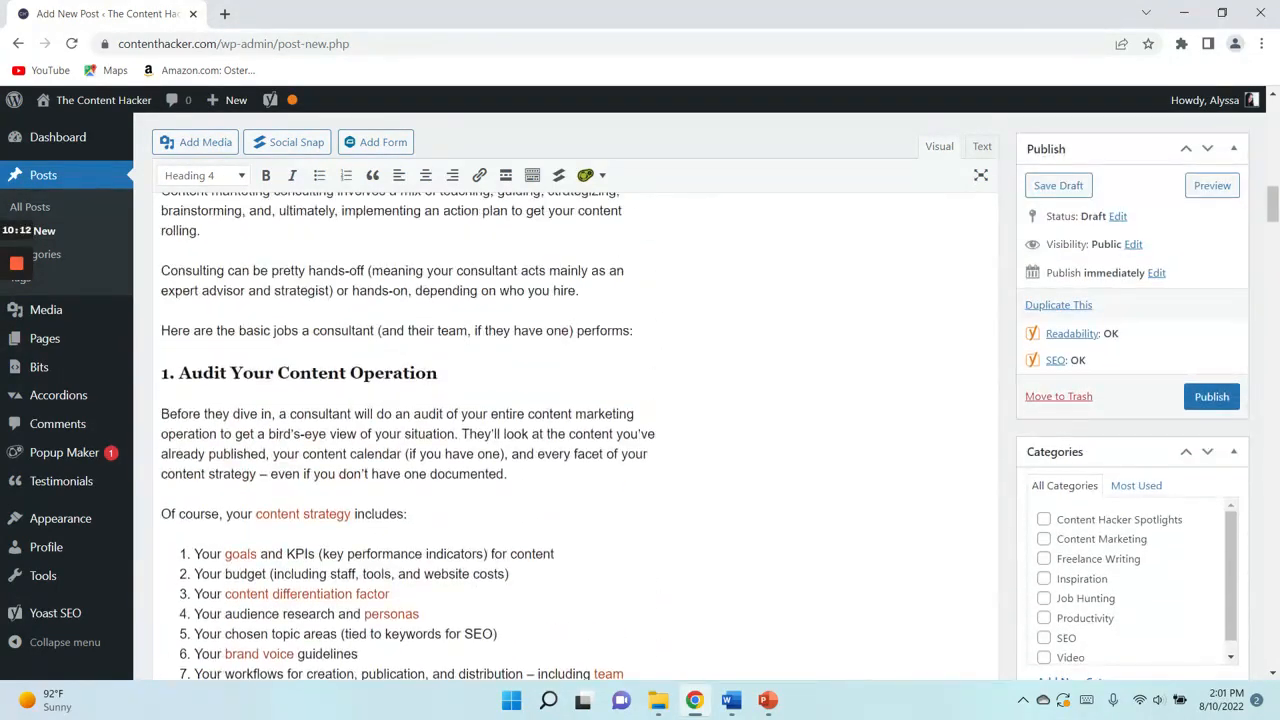
scroll(273, 550, "down", 2)
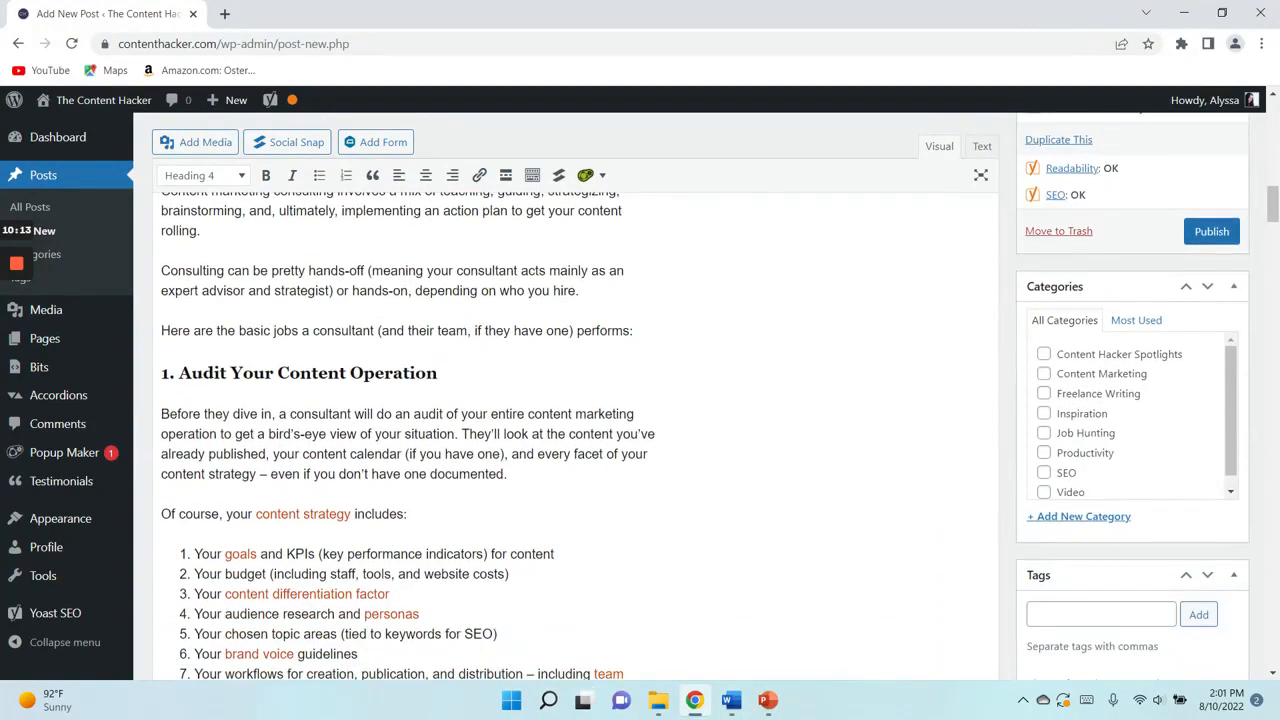
- Check the Word document for the image that follows the numbered list under "Audit Your Content Operation"
left_click(730, 706)
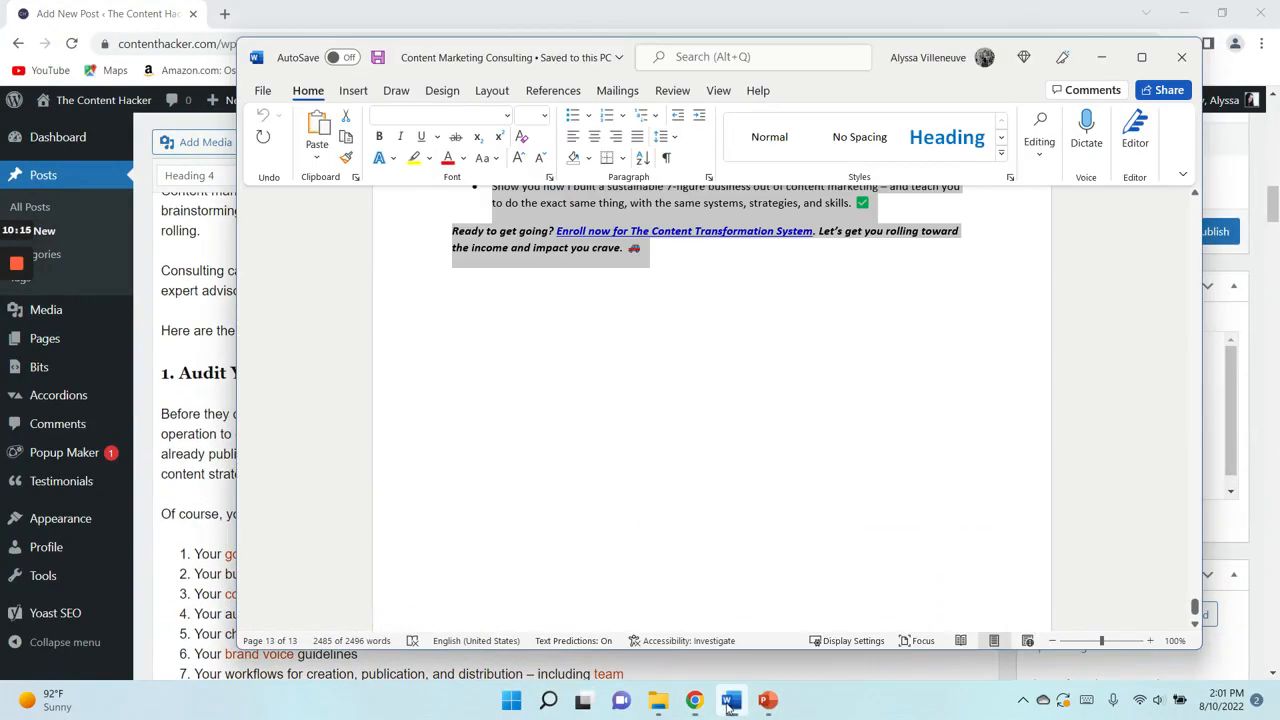
left_click(646, 248)
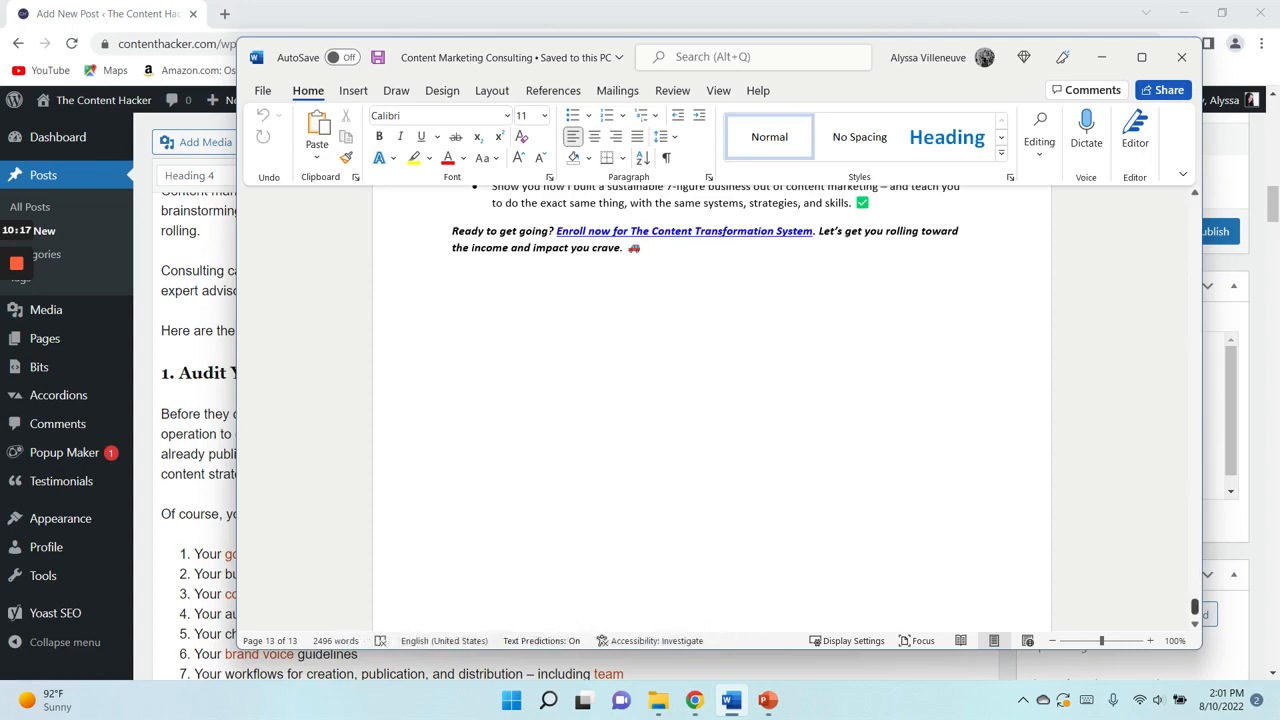
scroll(712, 410, "up", 4)
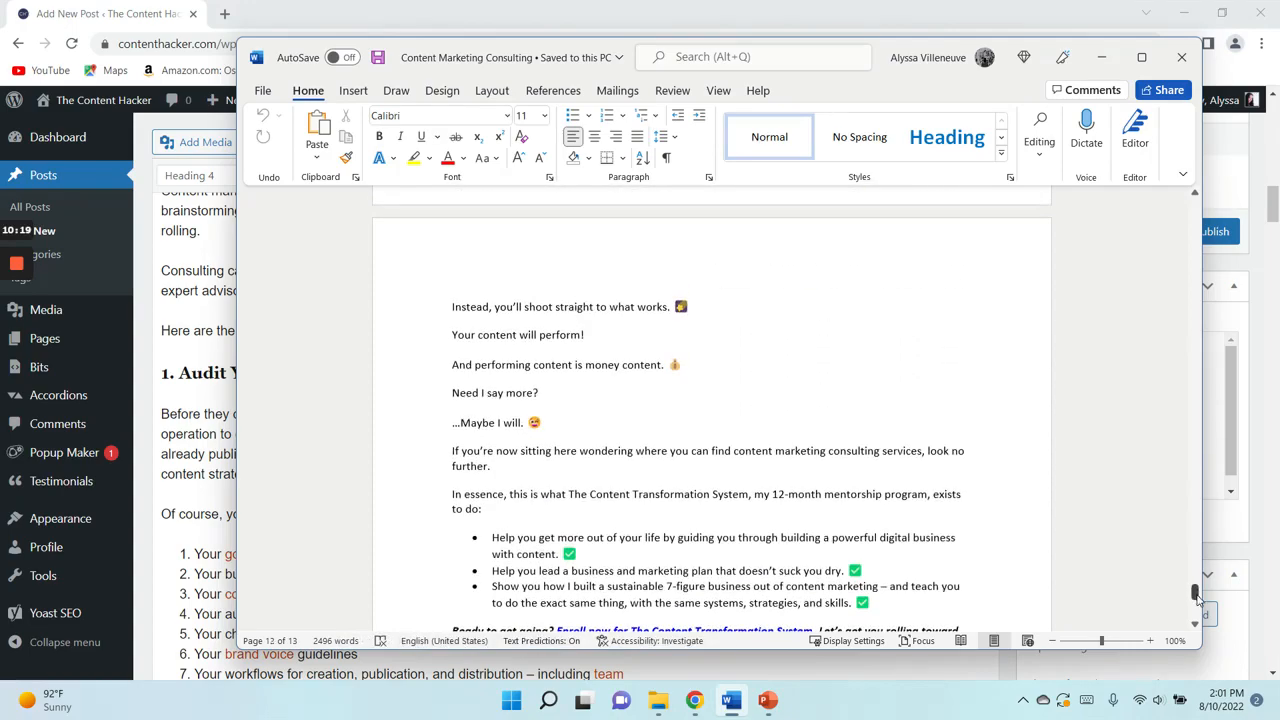
left_click_drag(1194, 596, 1144, 207)
scroll(712, 410, "down", 8)
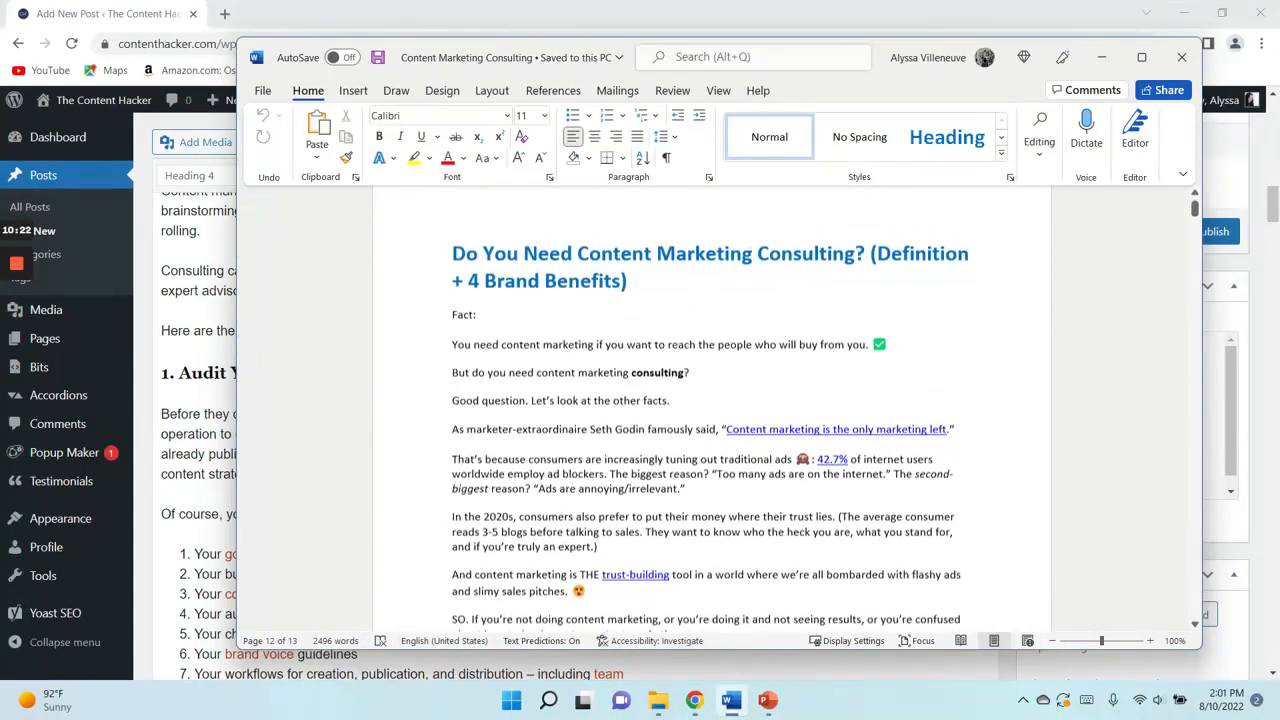
scroll(712, 410, "down", 15)
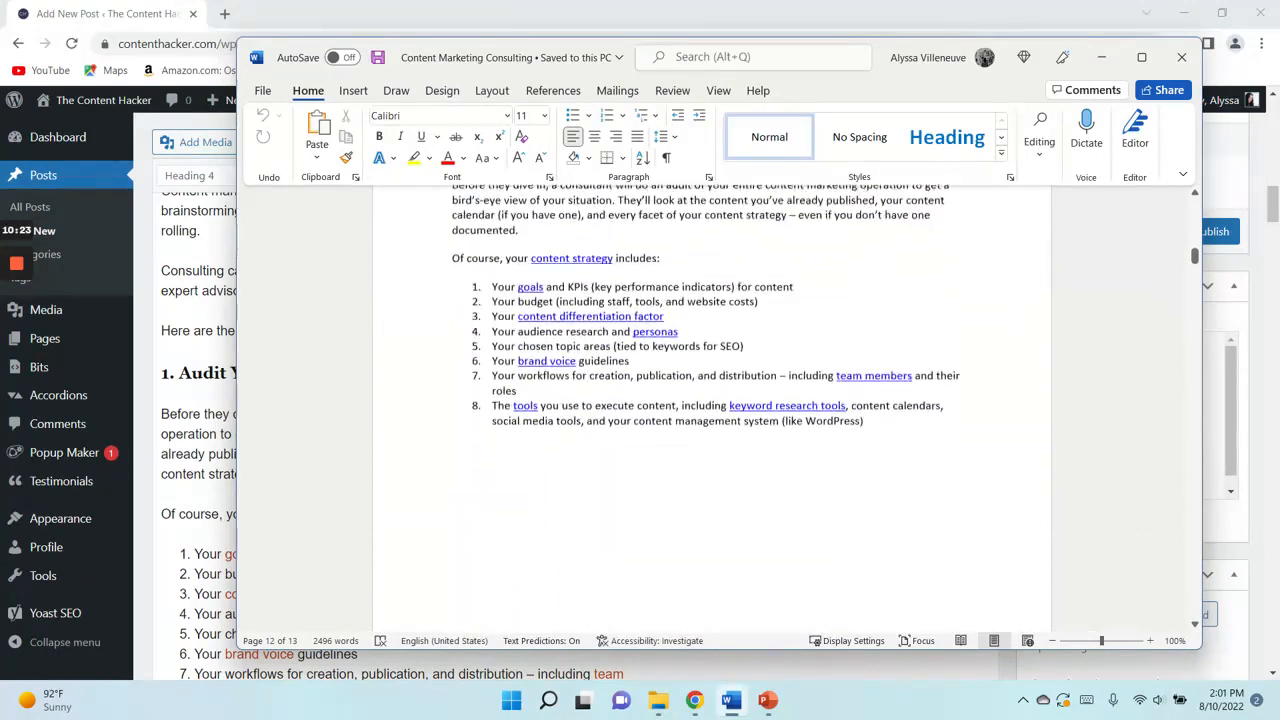
left_click(712, 483)
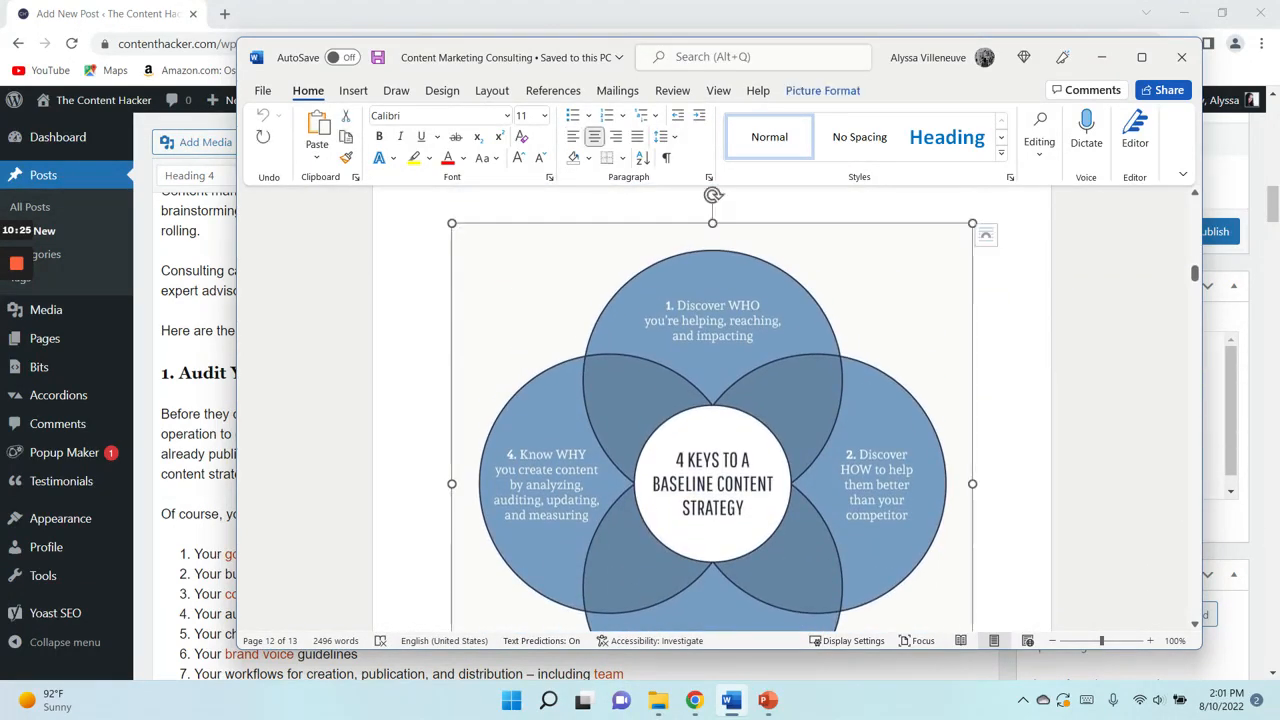
left_click(1100, 60)
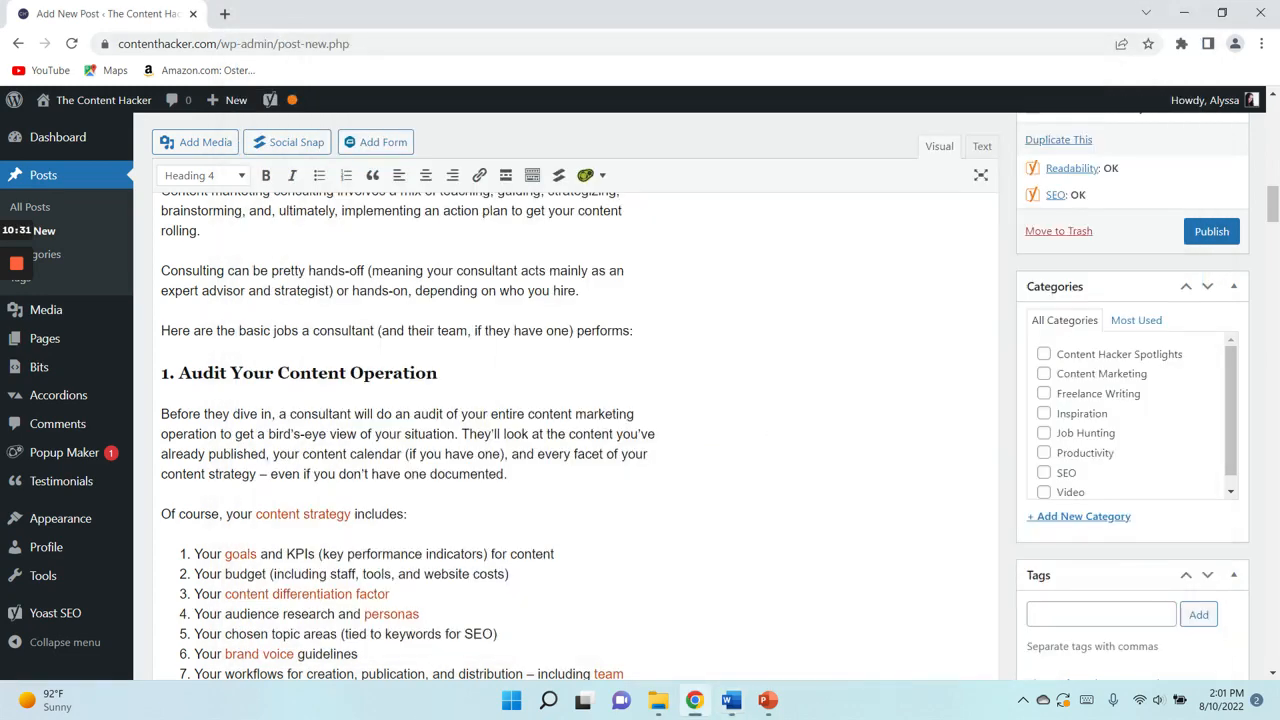
- Add an empty line between the numbered content strategy list and the "(And if you have none of the above" paragraph
scroll(150, 505, "down", 3)
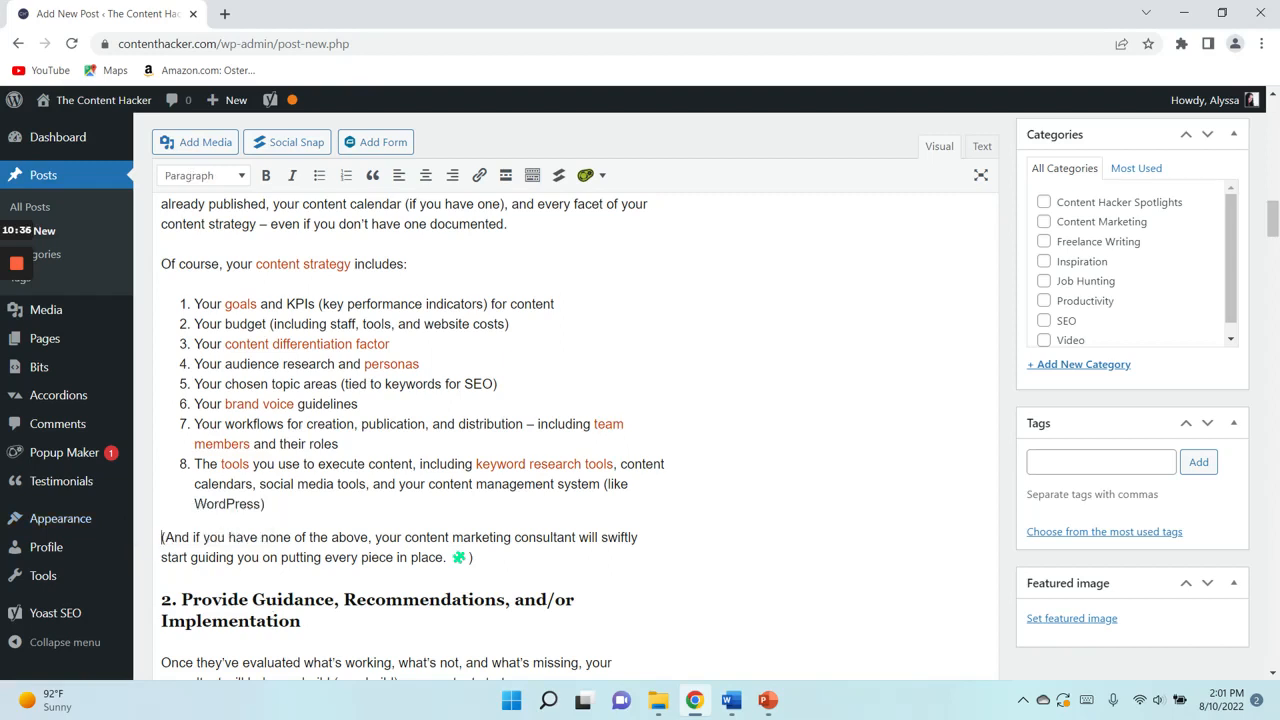
key("Return")
key("Up")
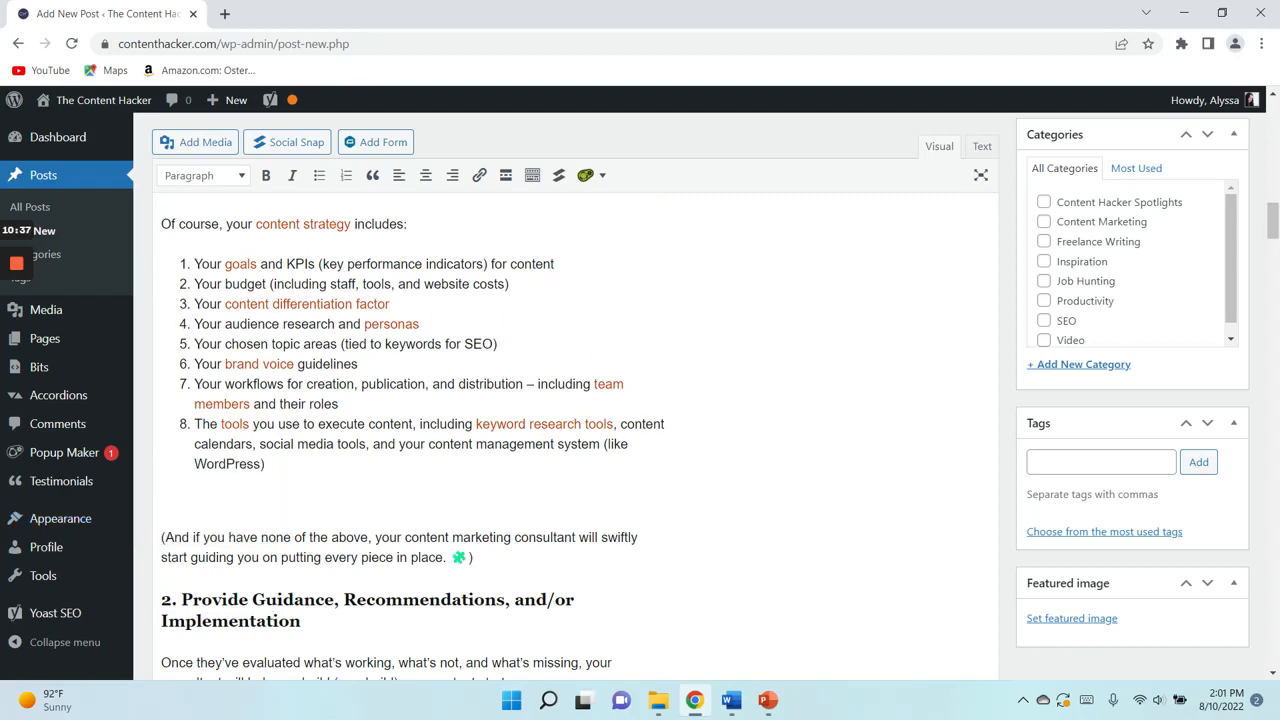
- Search the media library for "content strategy" and insert the Framework-1-b.jpg diagram in the empty line
left_click(161, 145)
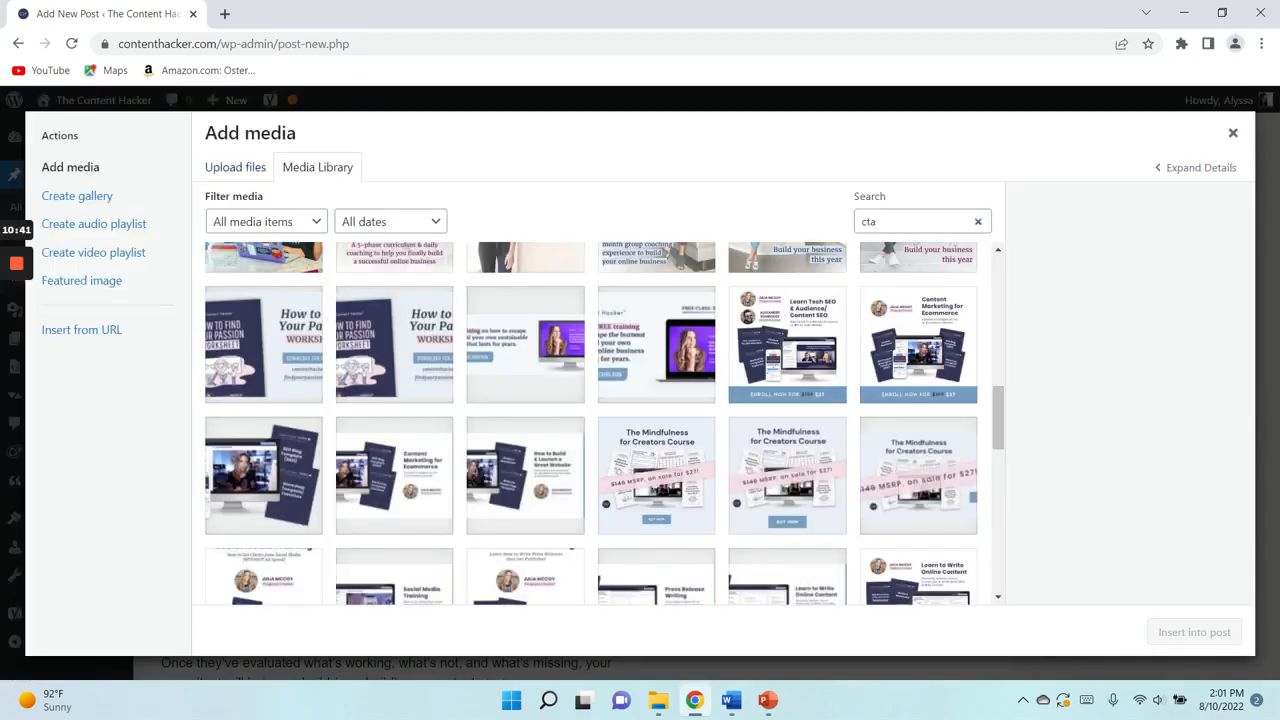
left_click(977, 221)
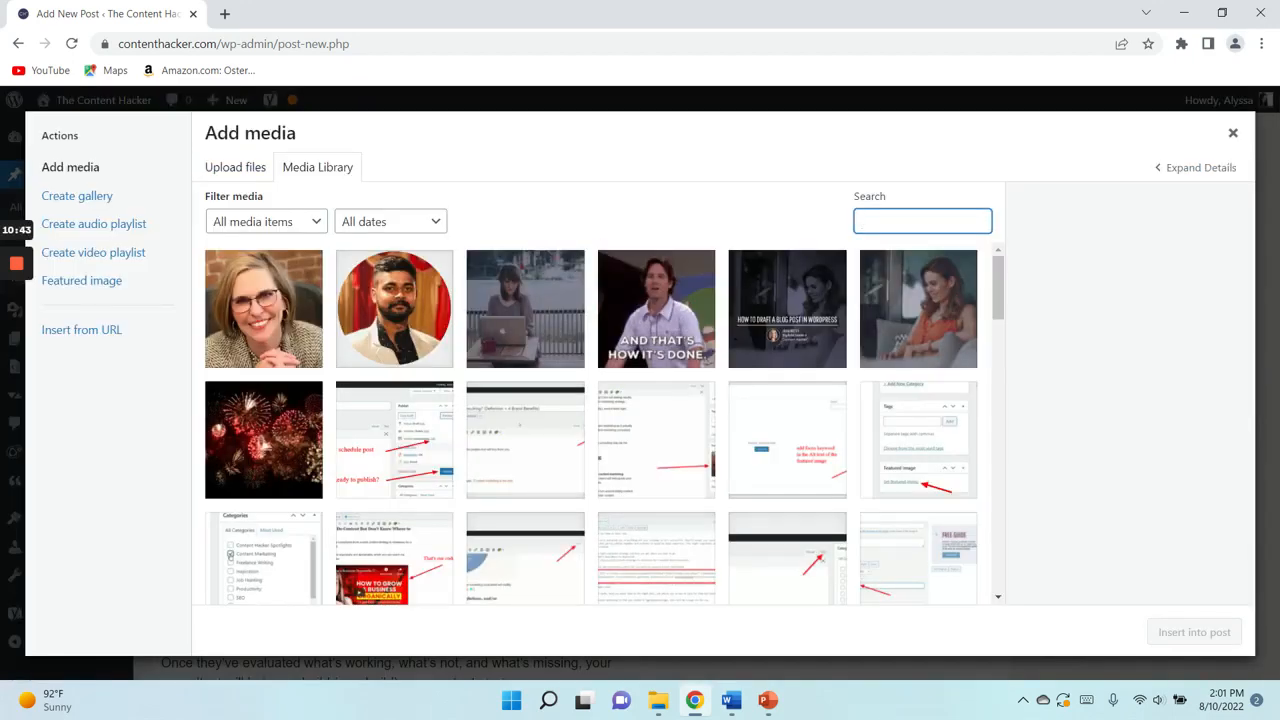
type("content strategy")
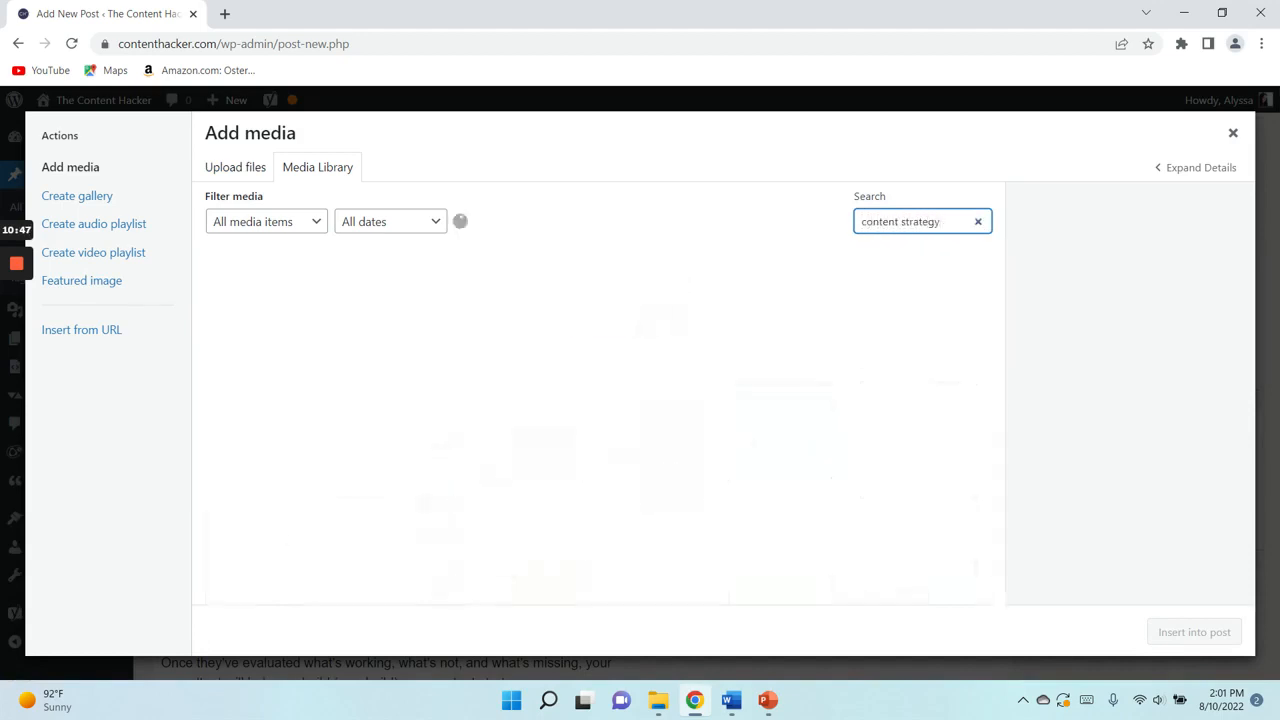
left_click(292, 393)
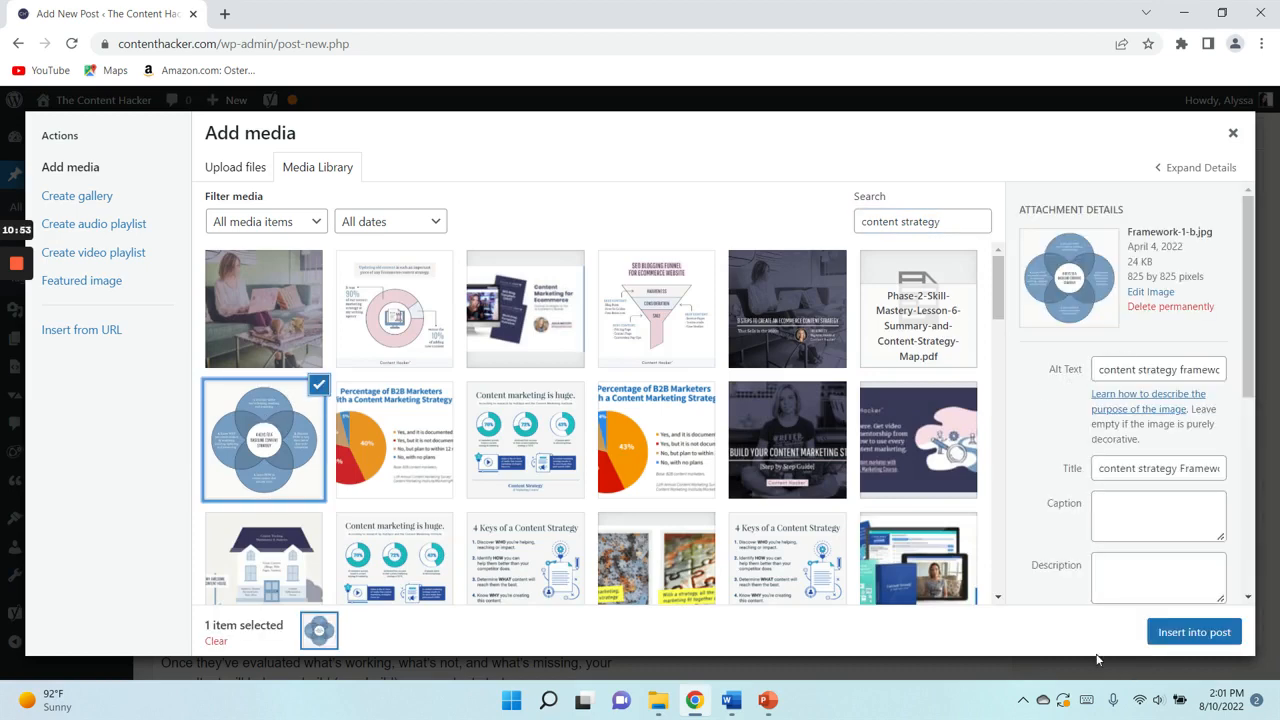
left_click(1180, 636)
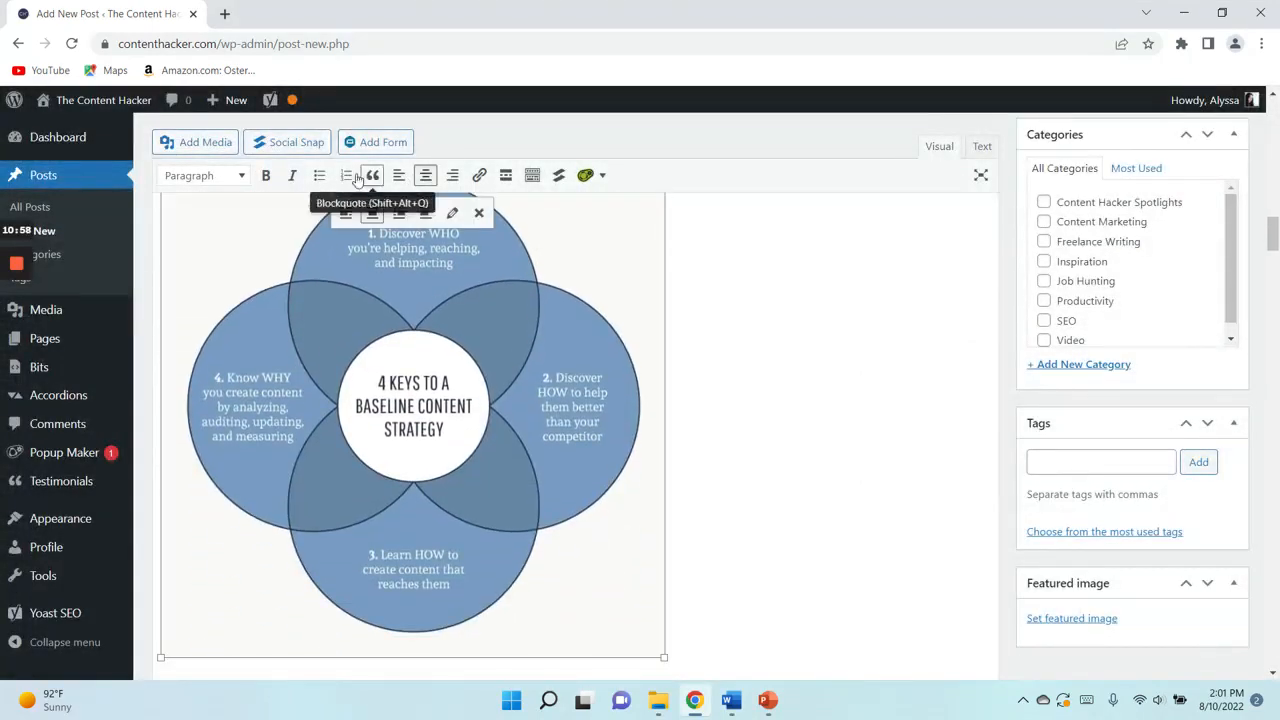
left_click(760, 412)
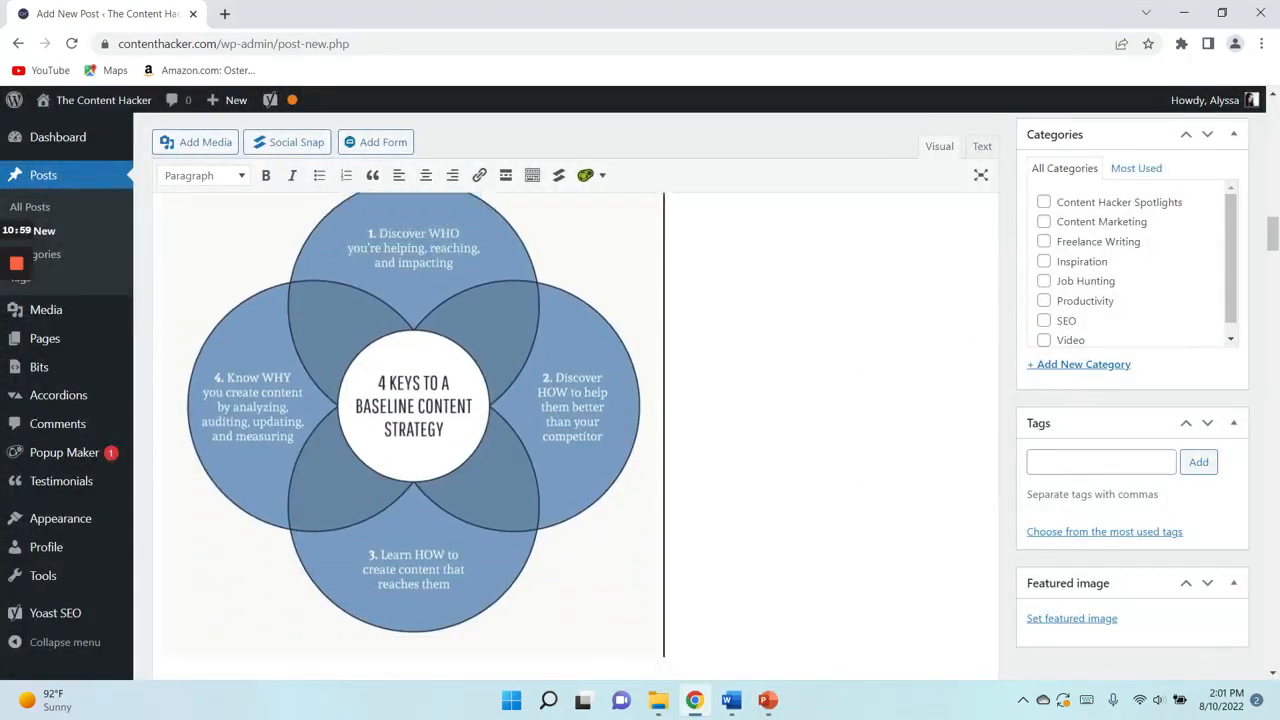
- Make the contentstrategycourse.com link above "Why You Might Need Content Marketing Consulting" open in a new tab
scroll(760, 412, "down", 3)
scroll(760, 412, "down", 2)
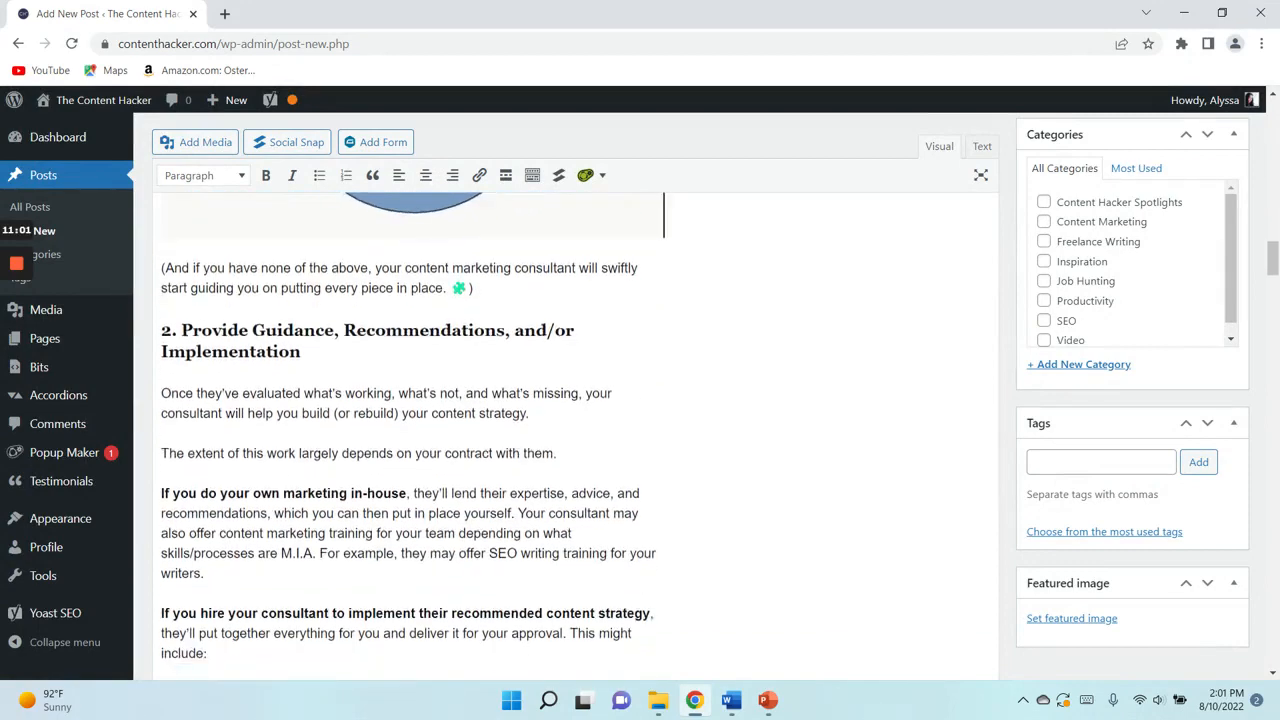
scroll(408, 440, "down", 3)
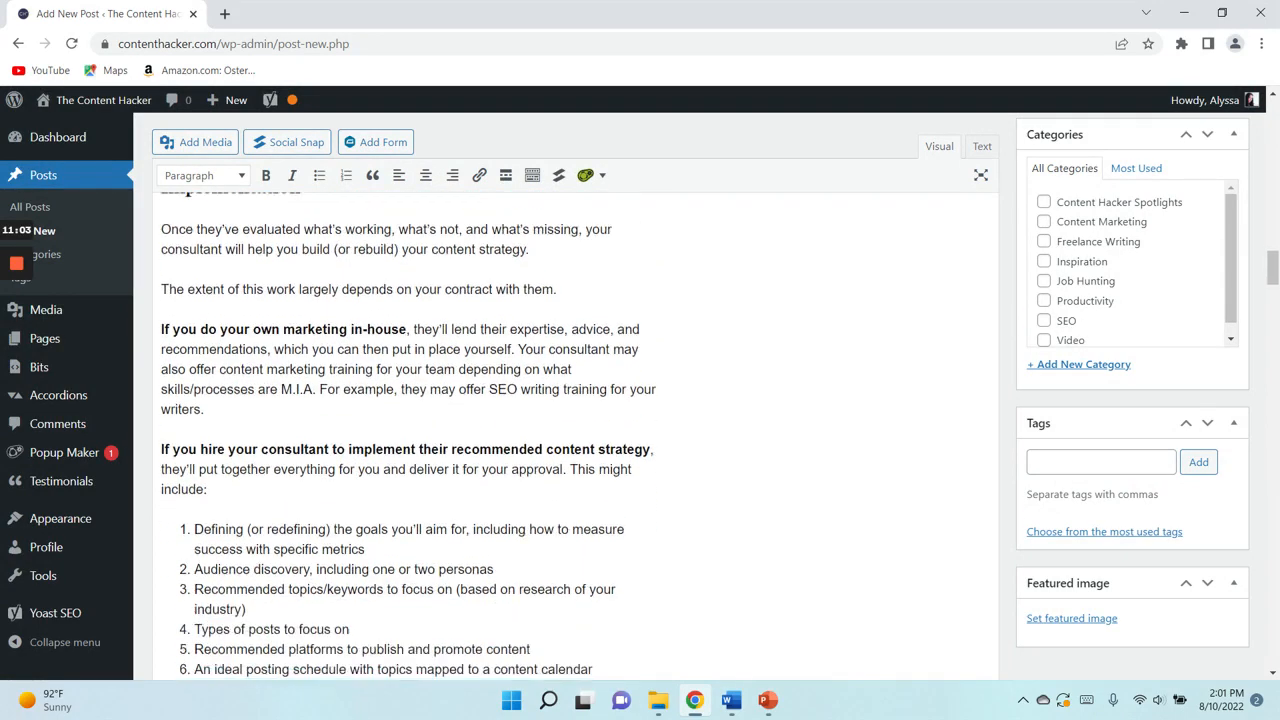
scroll(408, 440, "down", 1)
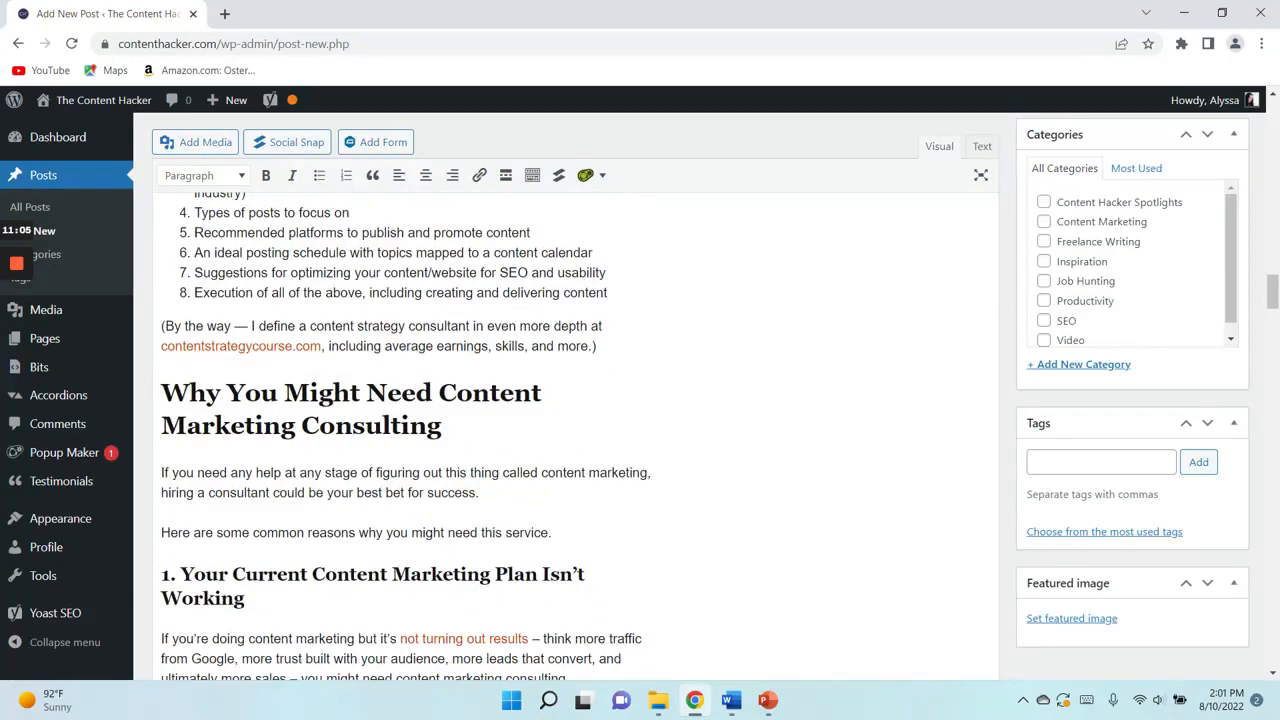
left_click(258, 345)
left_click(469, 375)
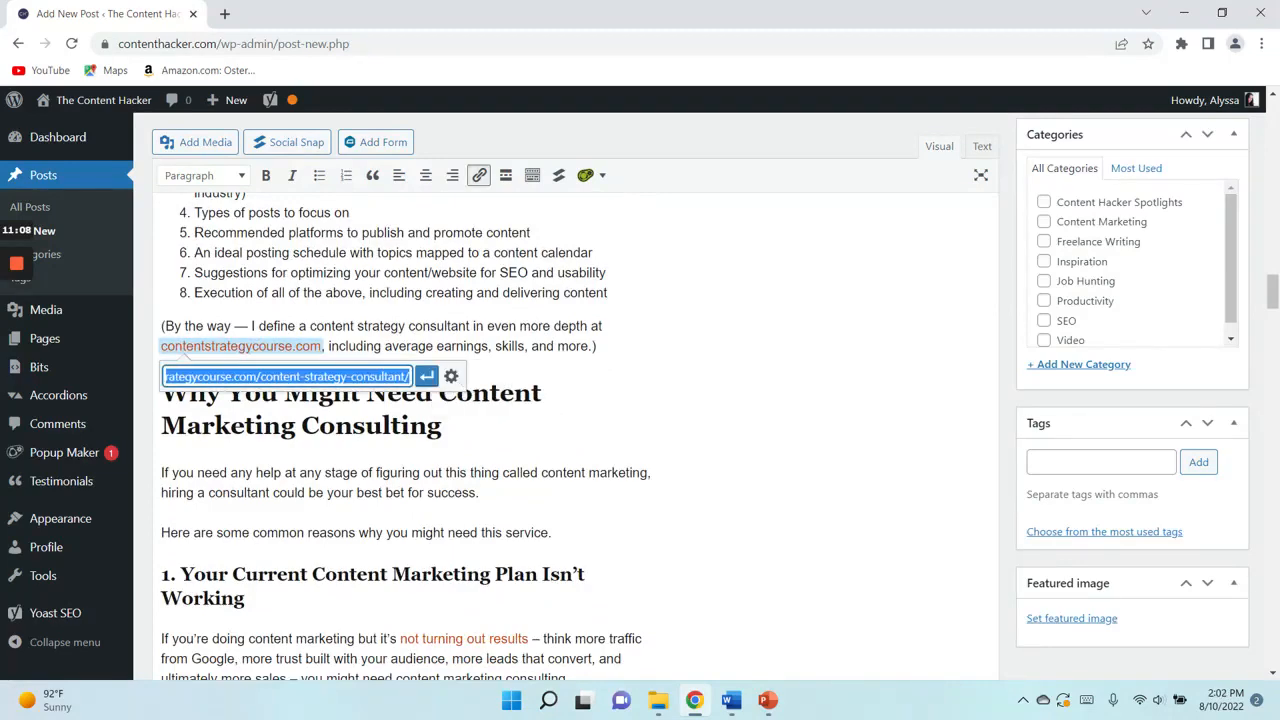
left_click(449, 377)
left_click(525, 304)
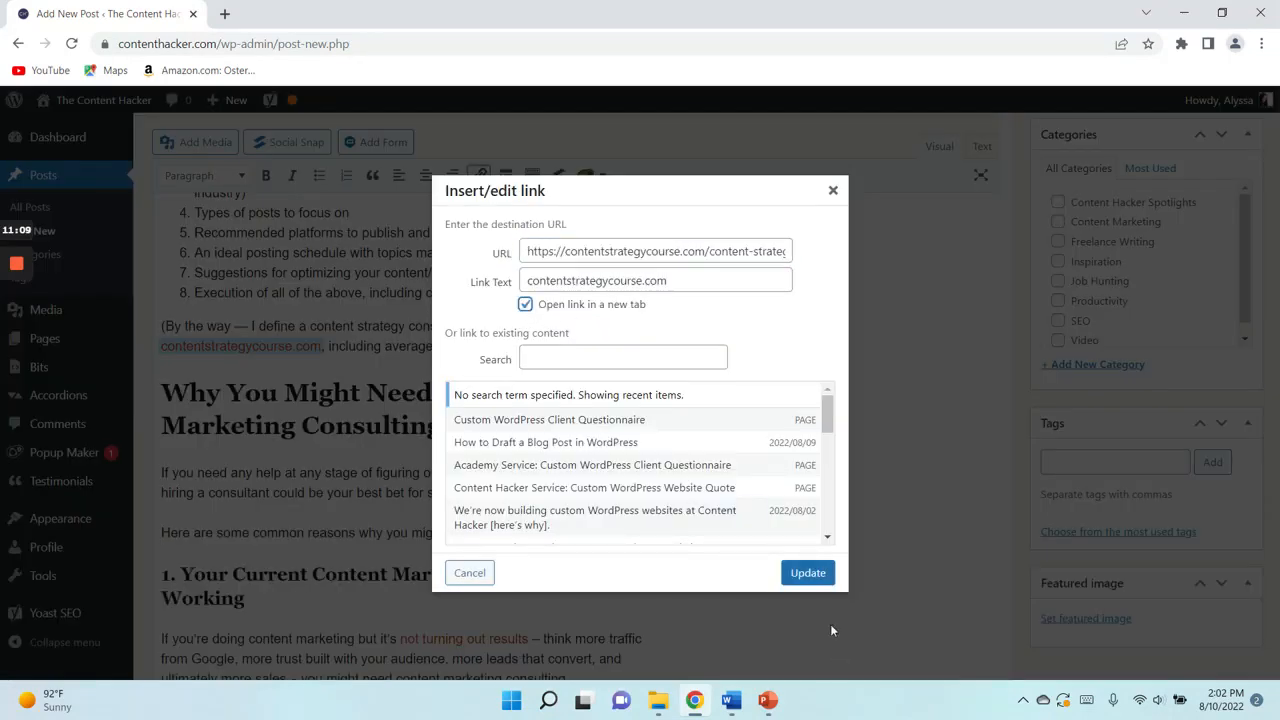
left_click(808, 572)
left_click(420, 472)
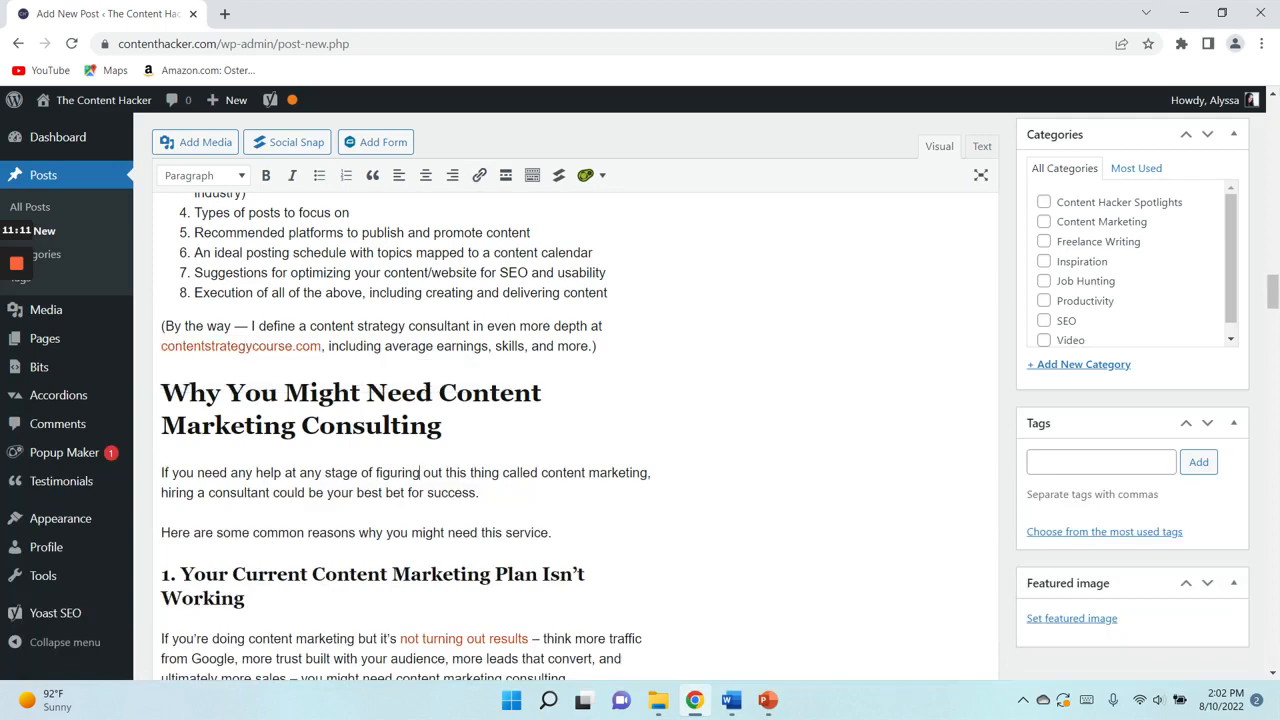
- Cut the complete centered YouTube iframe code beneath the "discuss in the video below:" paragraph
scroll(580, 440, "down", 3)
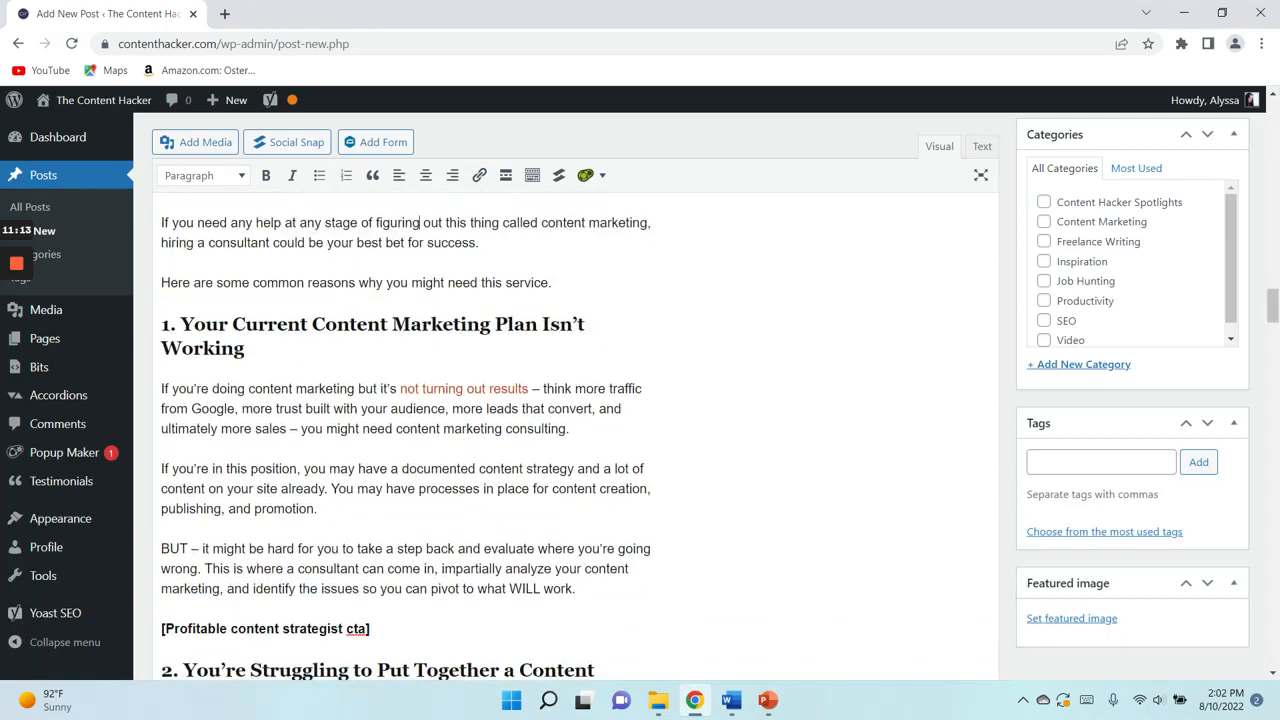
scroll(580, 440, "down", 3)
left_click(187, 379)
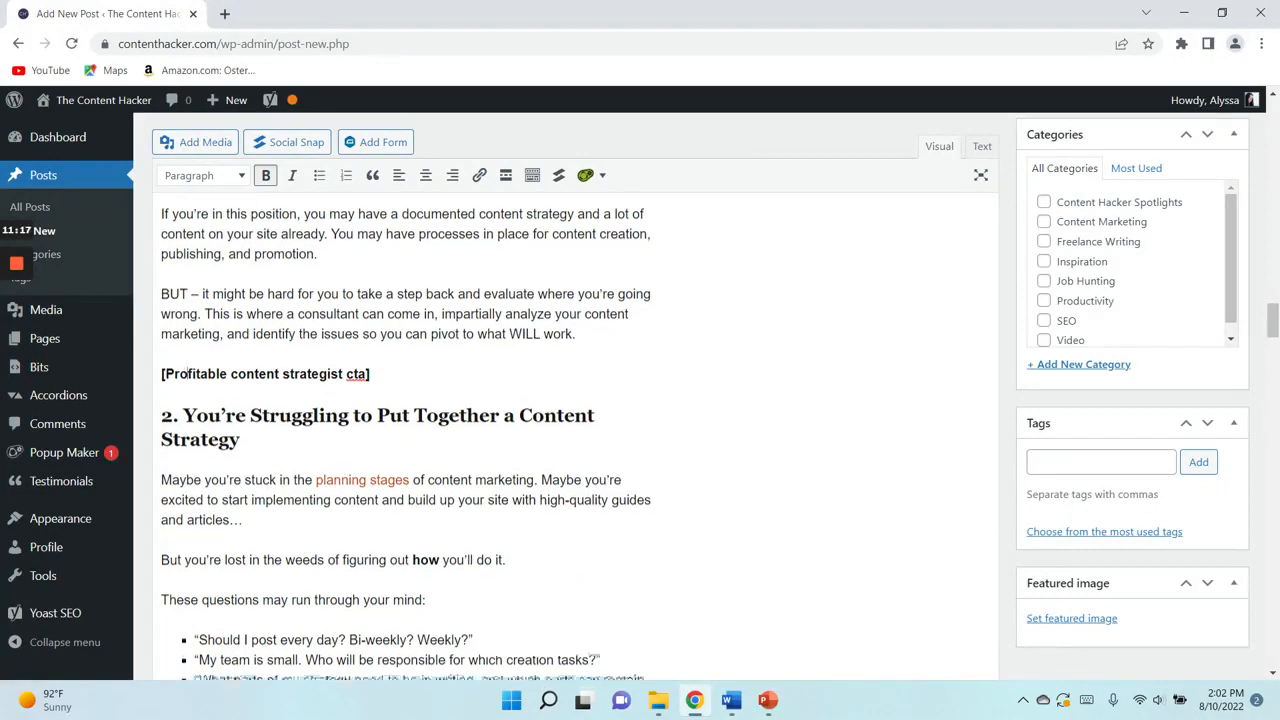
scroll(580, 440, "down", 3)
scroll(580, 440, "down", 7)
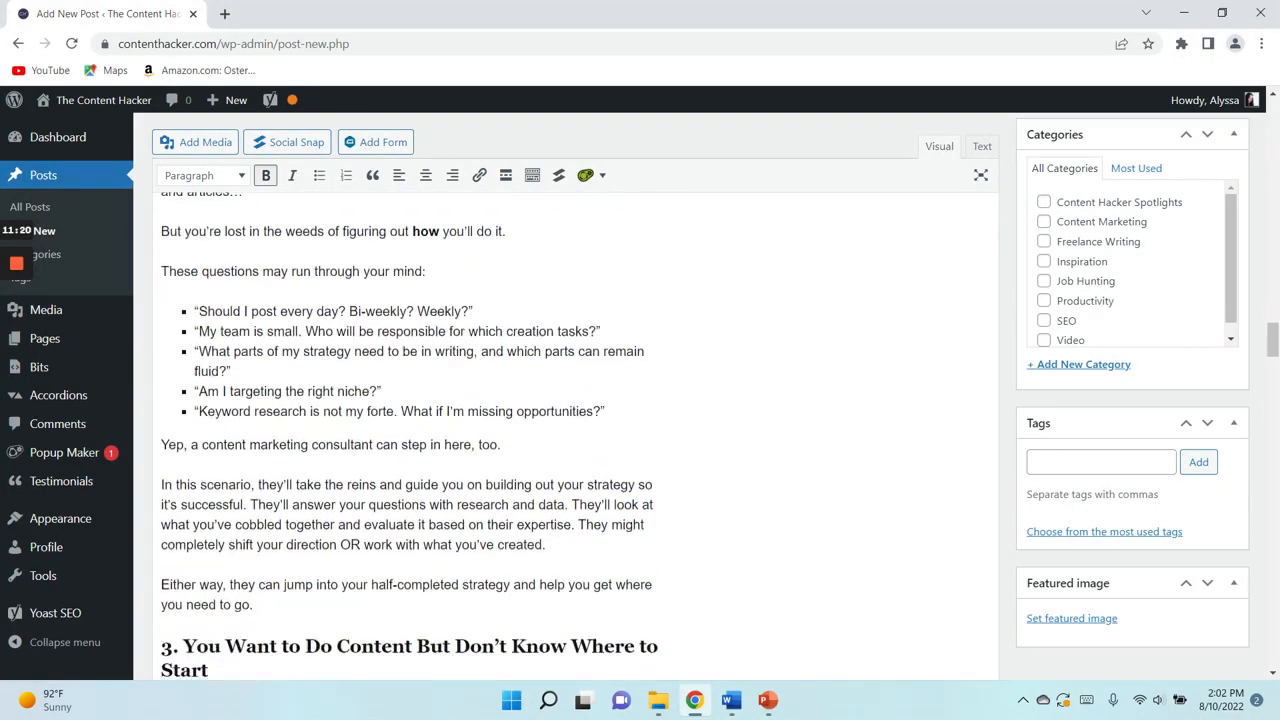
scroll(580, 440, "down", 1)
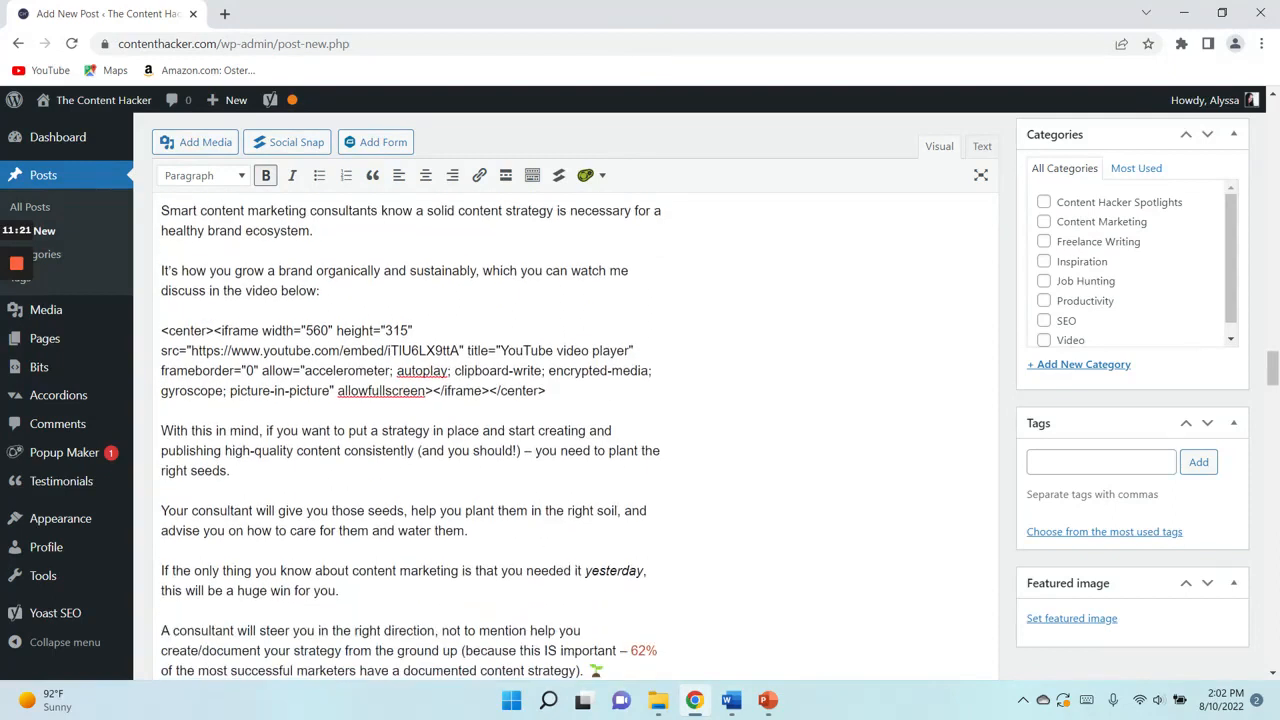
left_click(547, 391)
left_click_drag(546, 391, 161, 331)
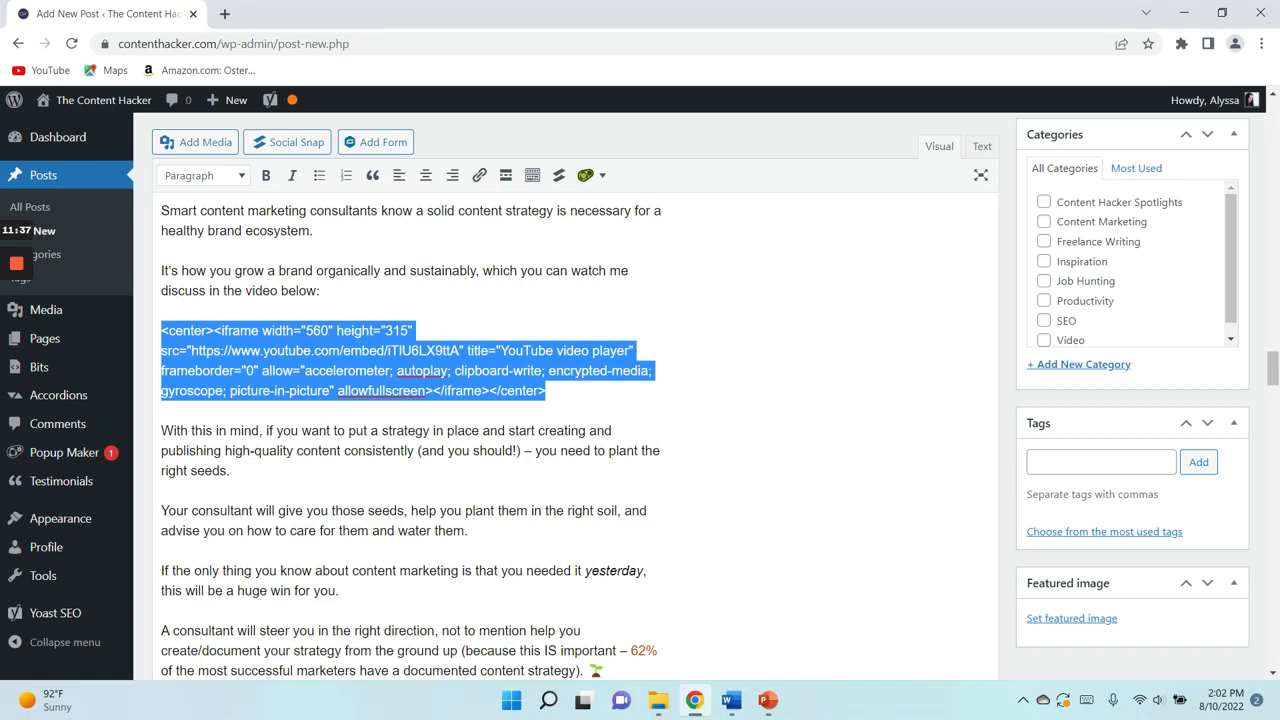
key("ctrl+x")
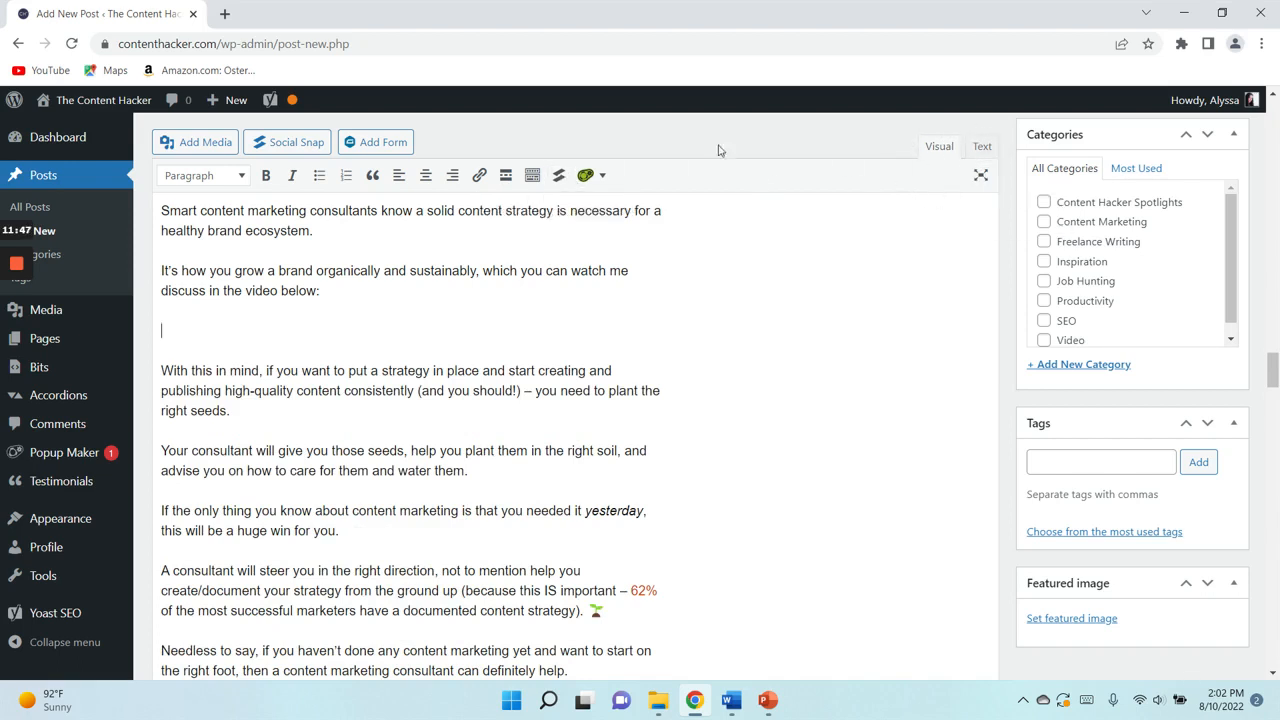
- In the post's HTML source, replace the &nbsp; below "discuss in the video below:" with the cut iframe code
left_click(980, 146)
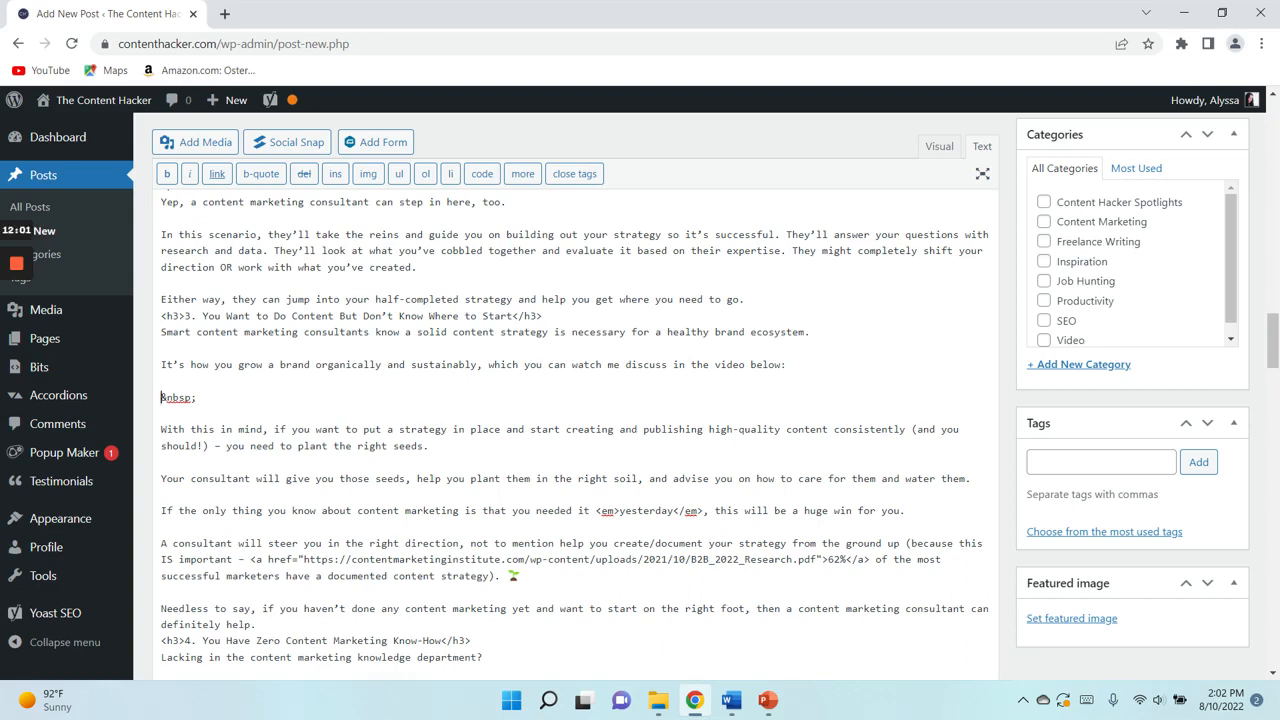
left_click(197, 398)
key("shift+Home")
left_click_drag(204, 398, 160, 398)
key("ctrl+v")
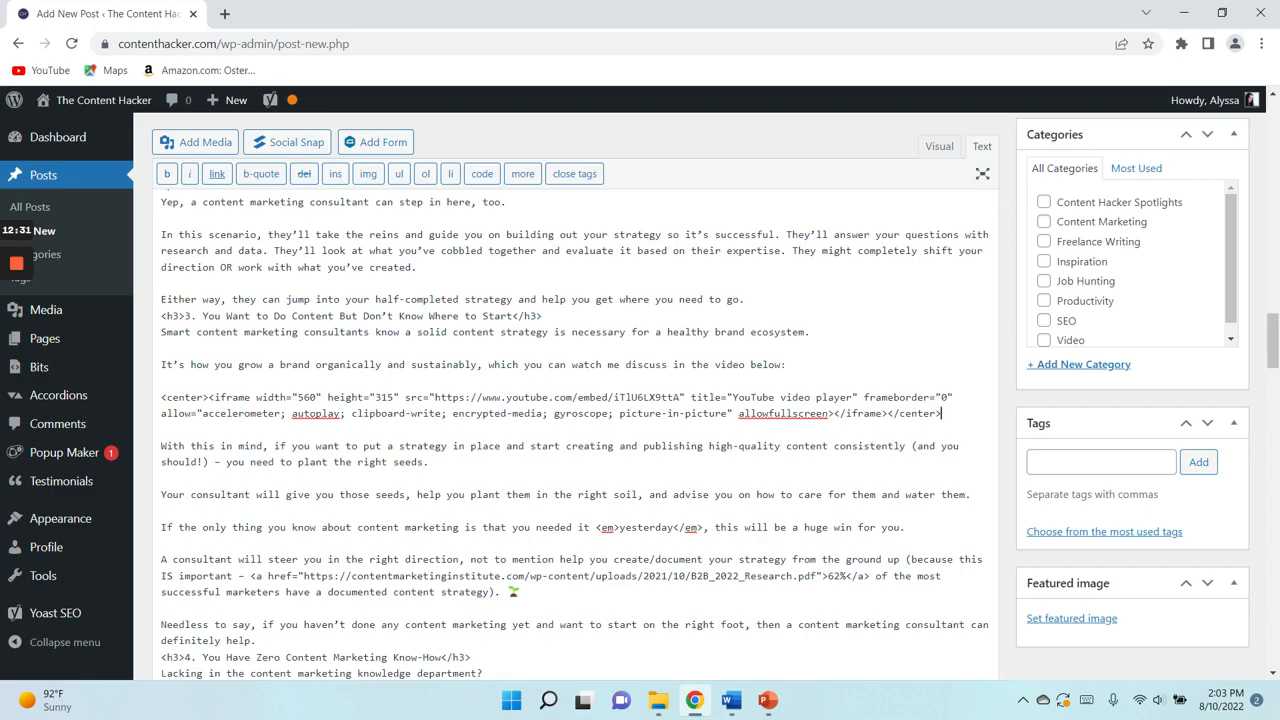
- Complete the closing </li> tag of the "Keyword research is not my forte" list item in the HTML source
scroll(576, 430, "up", 2)
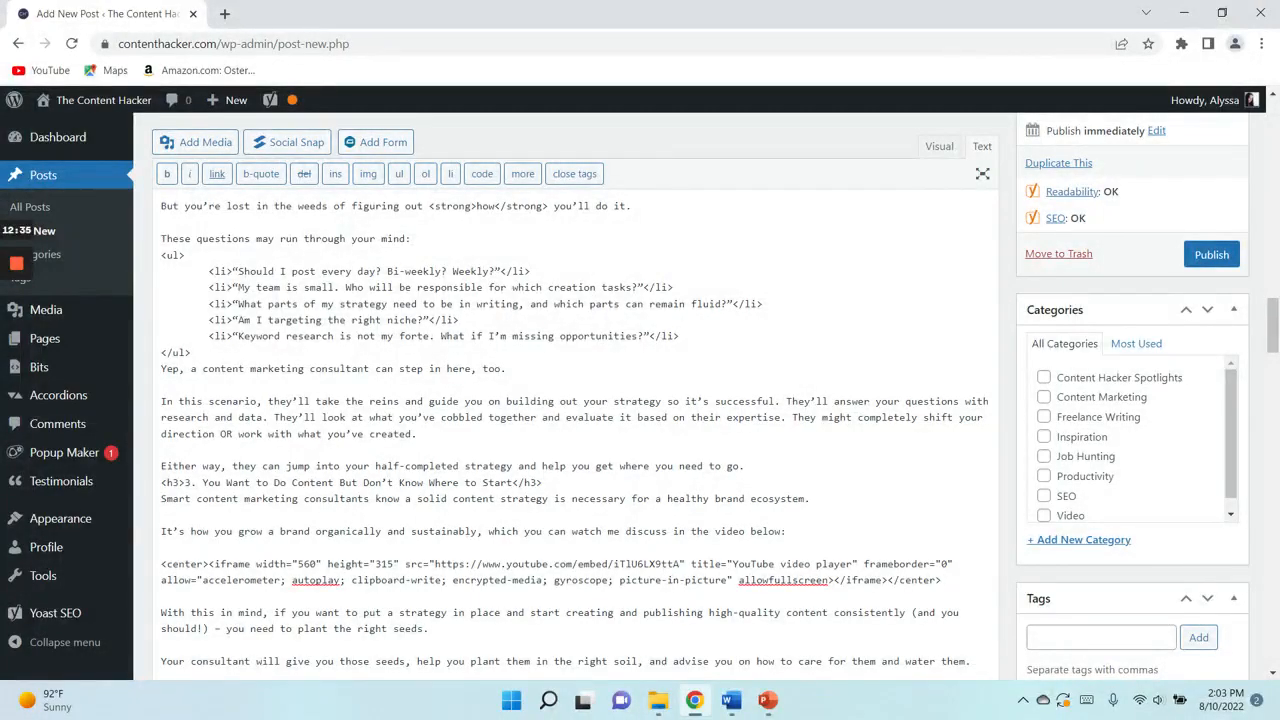
scroll(576, 430, "down", 1)
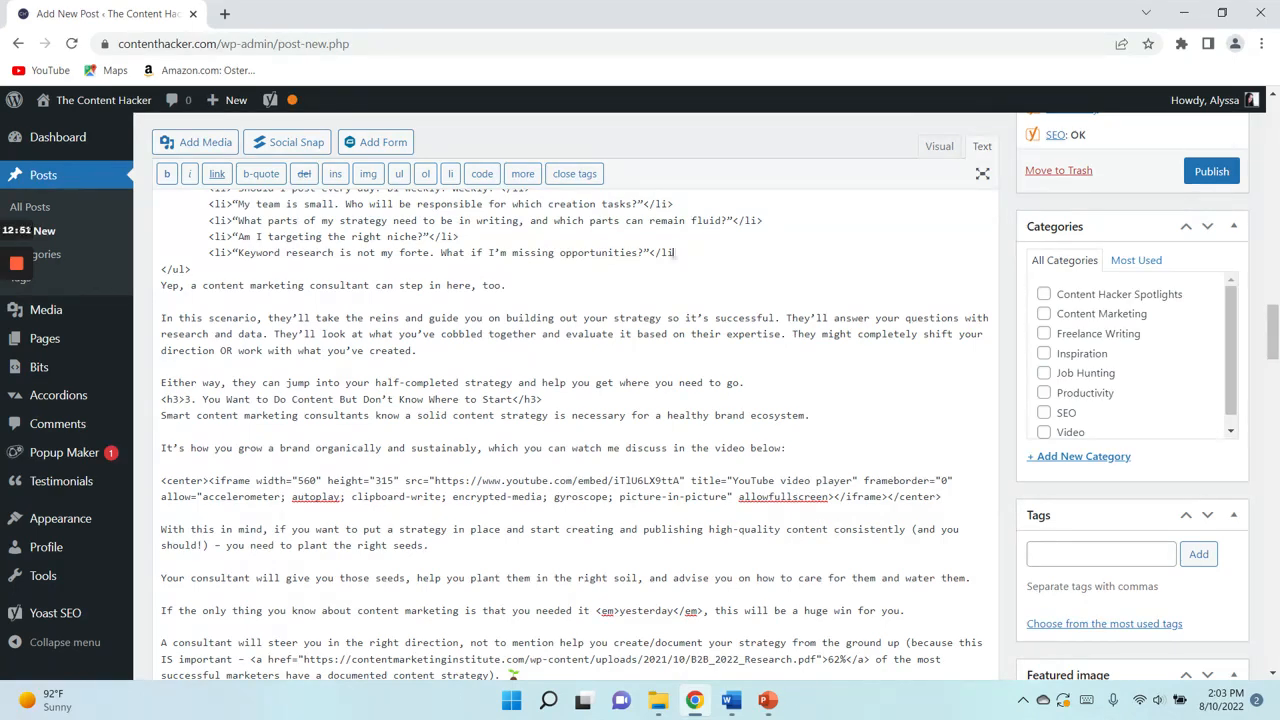
type(">")
- Return to the visual view of the post and check the embedded video under heading 3
left_click(939, 150)
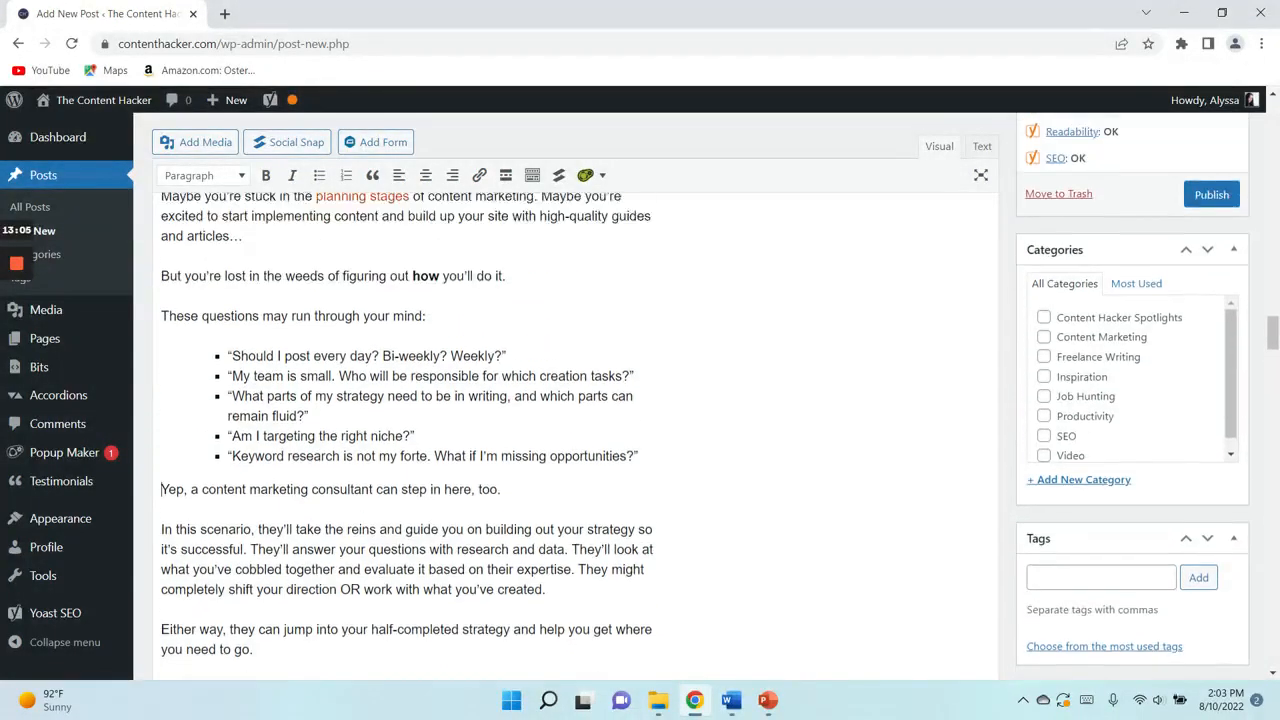
scroll(410, 437, "down", 5)
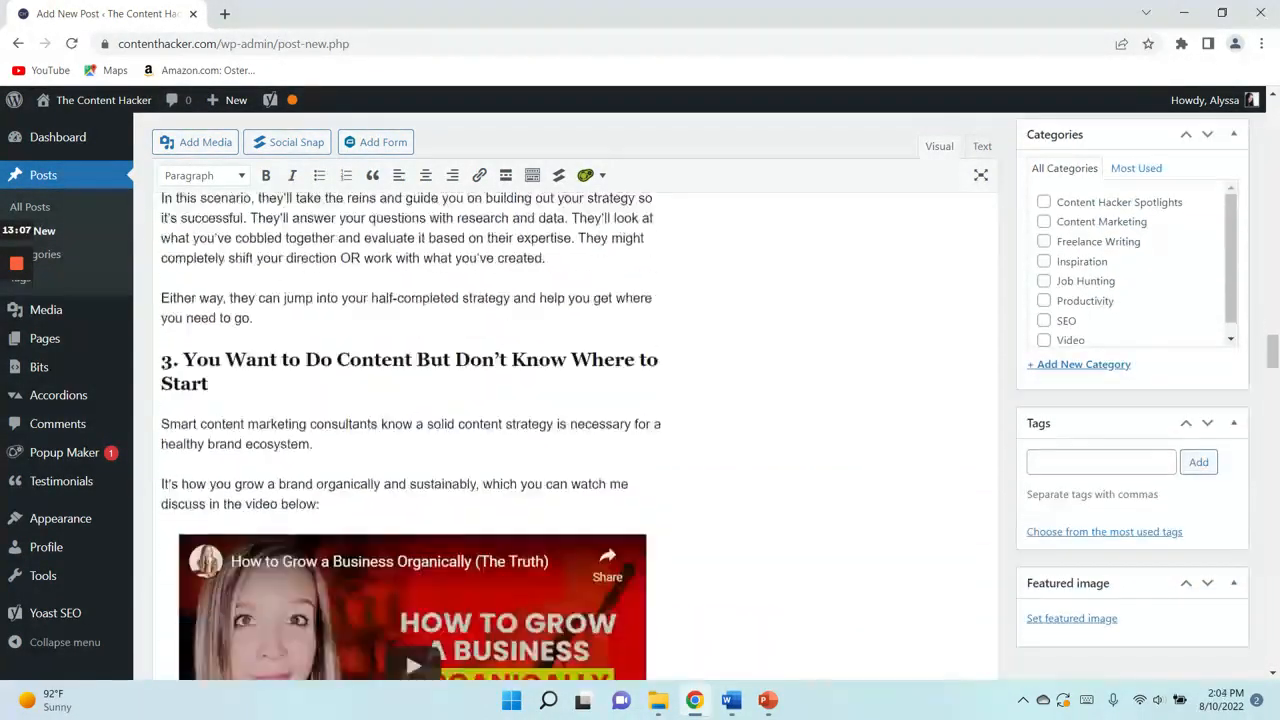
scroll(410, 437, "down", 1)
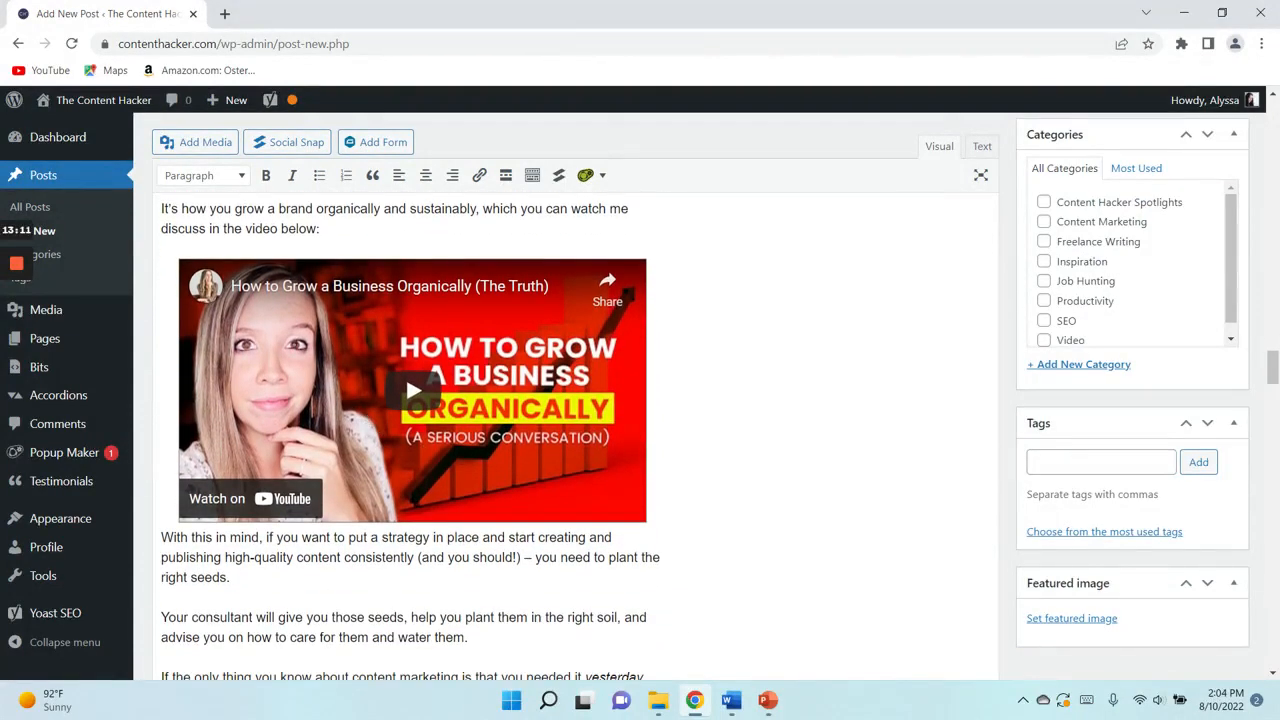
scroll(410, 437, "down", 1)
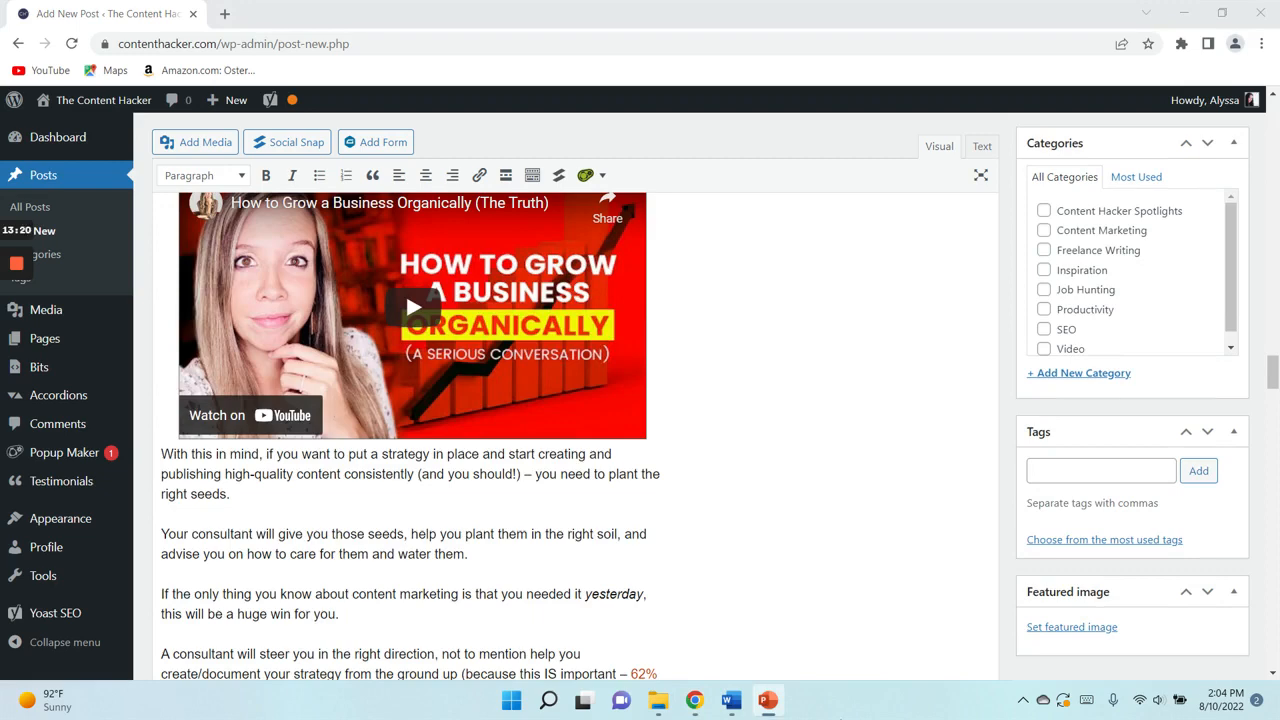
- Review the post from the embedded video down to "2. More Expertise to Guide Your Content Strategy" for places still missing images
scroll(410, 430, "down", 3)
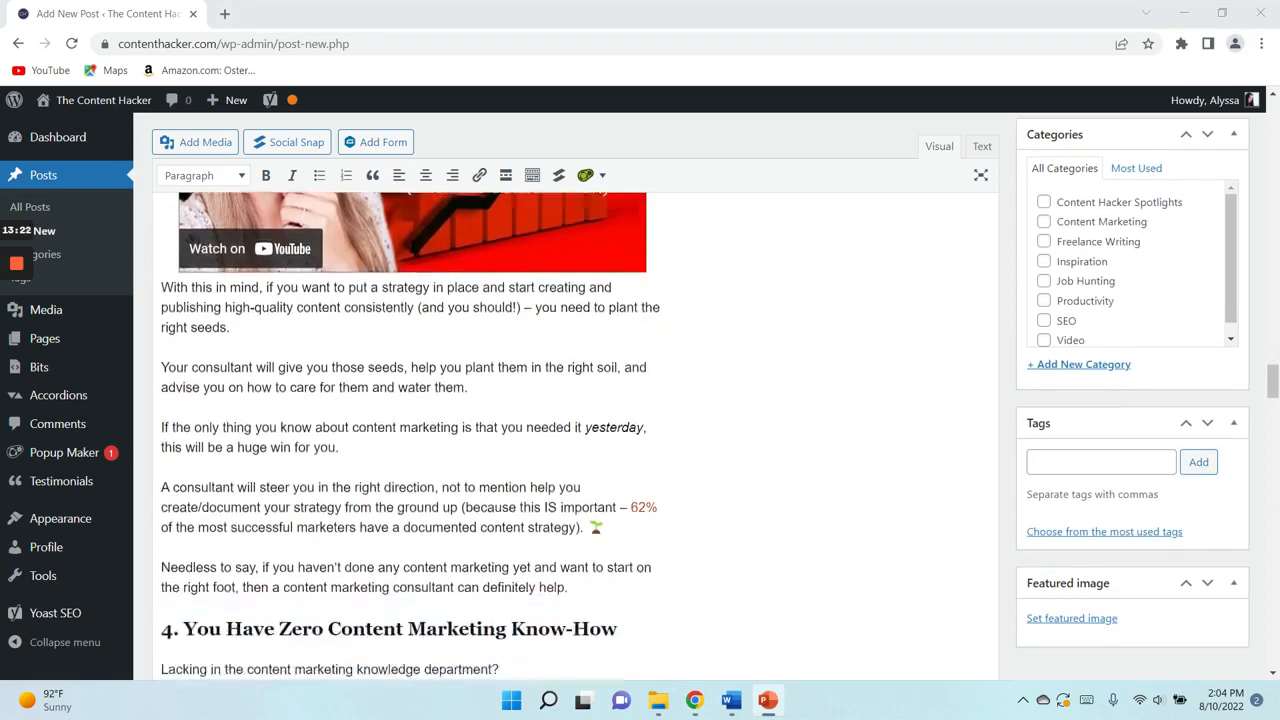
scroll(410, 430, "down", 2)
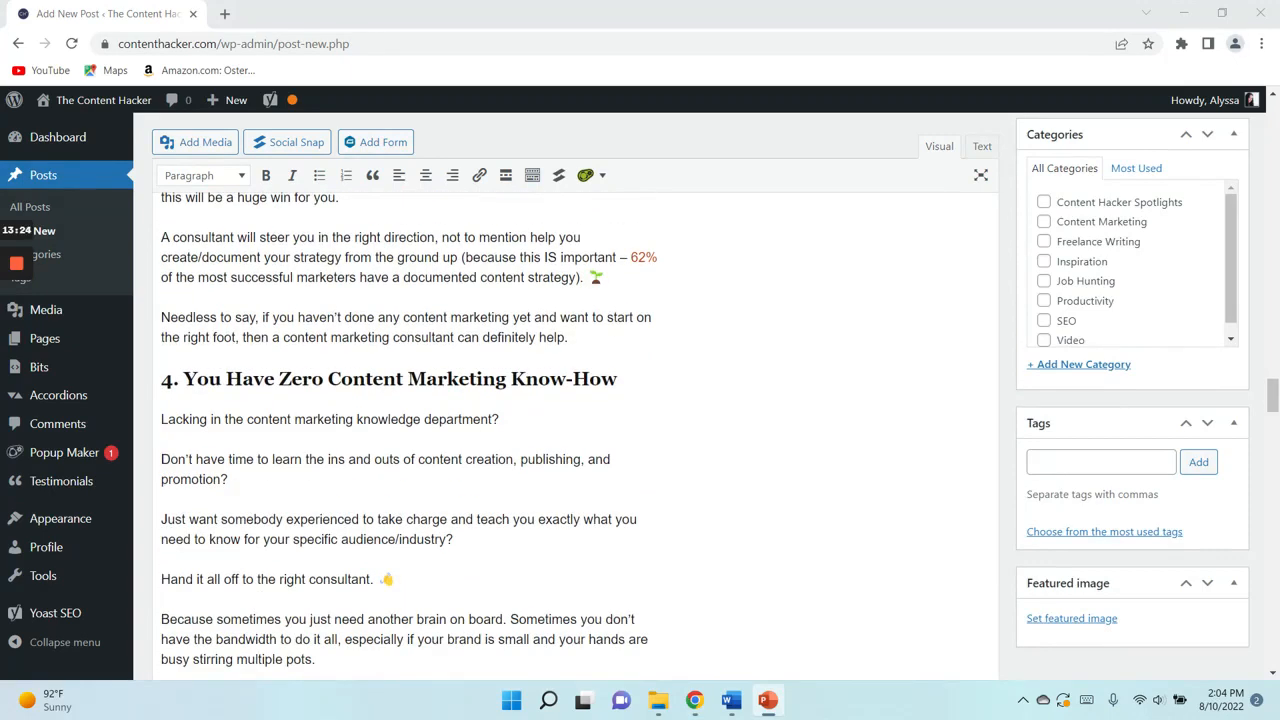
scroll(410, 430, "down", 6)
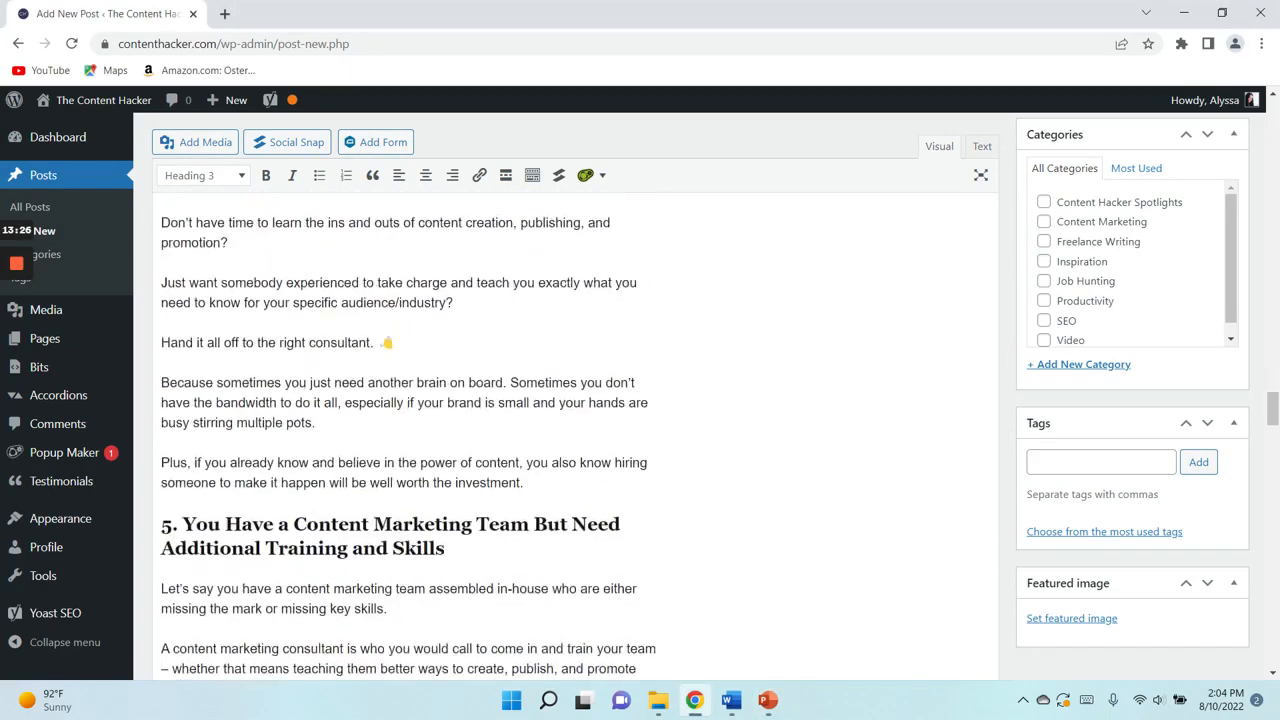
scroll(410, 430, "down", 6)
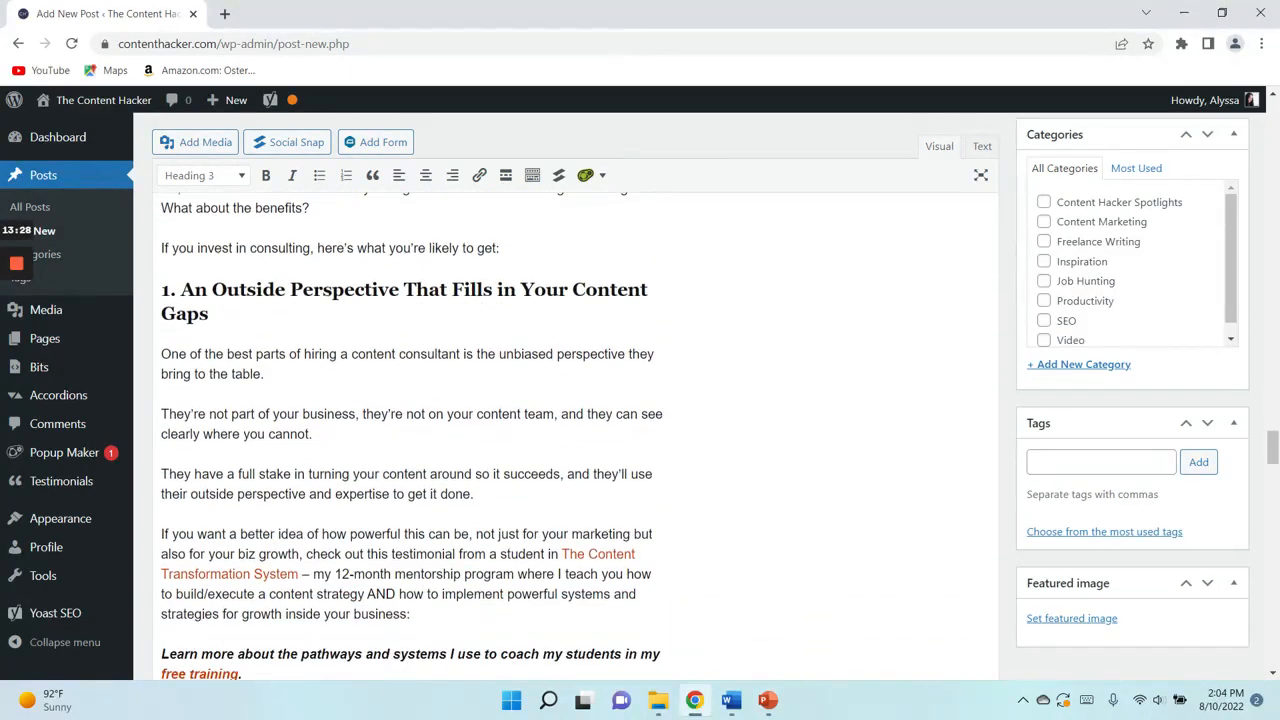
scroll(410, 430, "down", 3)
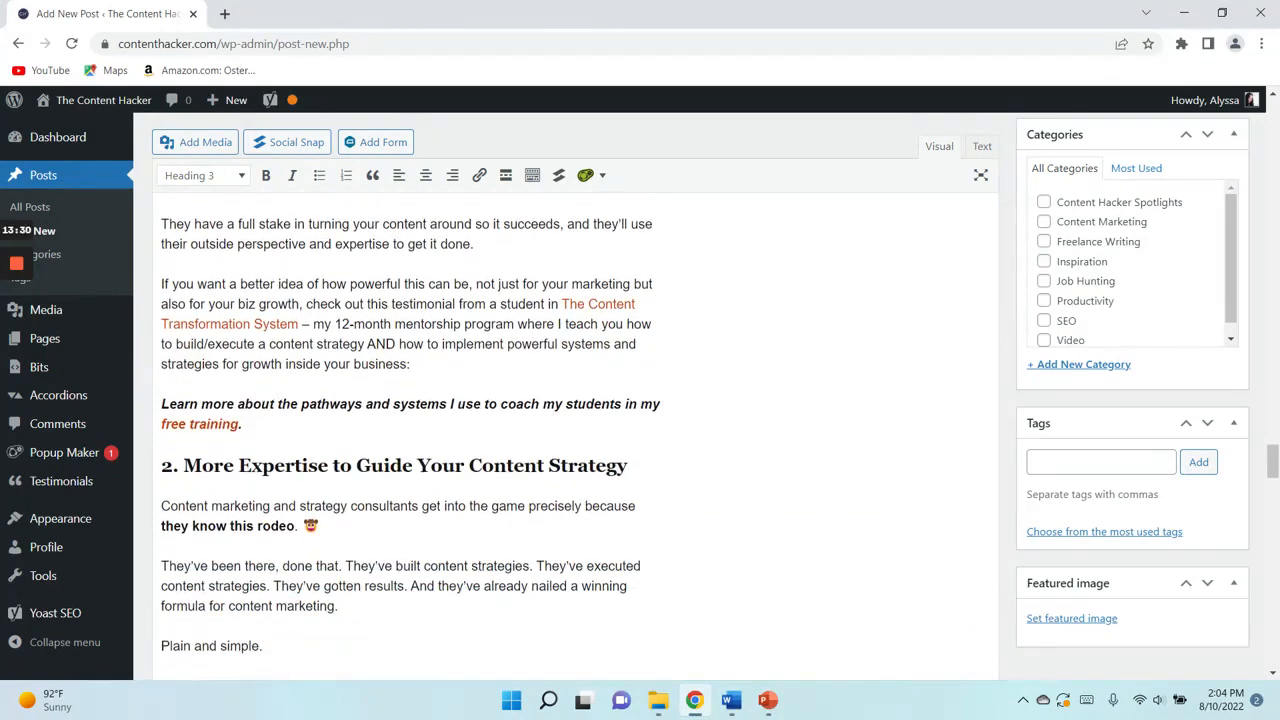
scroll(410, 430, "down", 1)
scroll(410, 430, "up", 4)
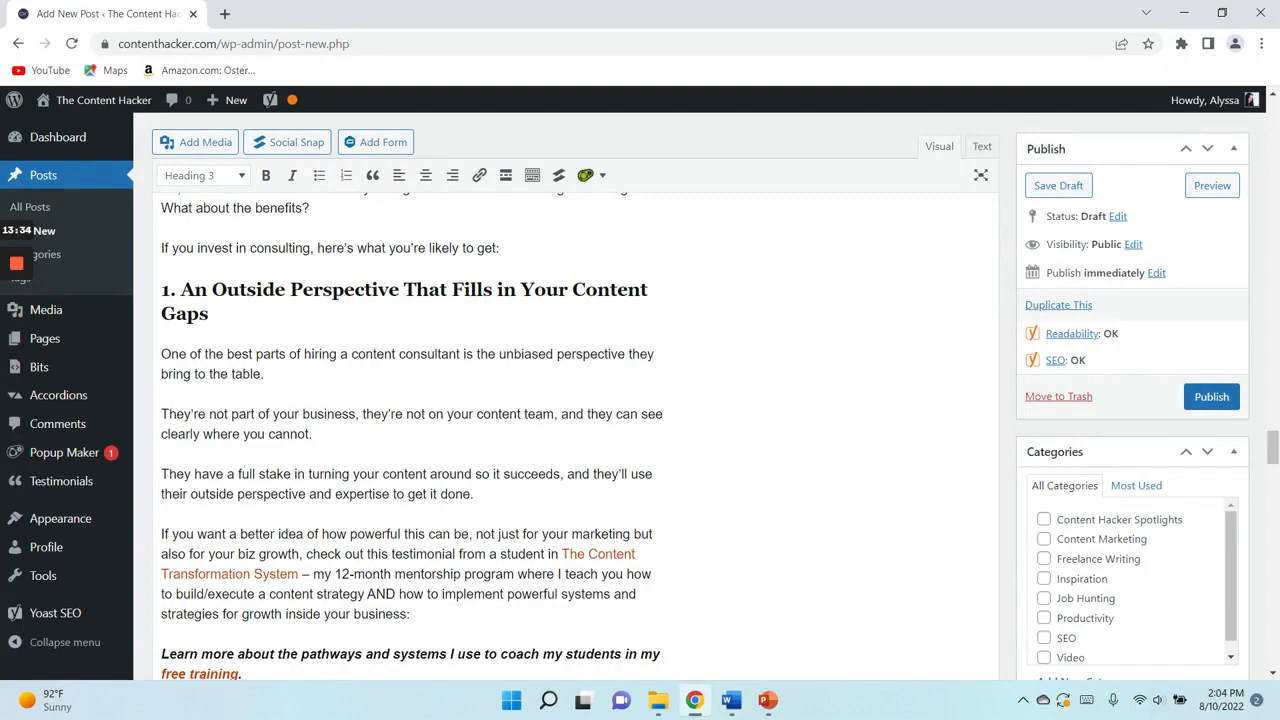
- Switch to the Word document, find which image follows "Plain and simple." in benefit section 2, and return to the post
left_click(731, 700)
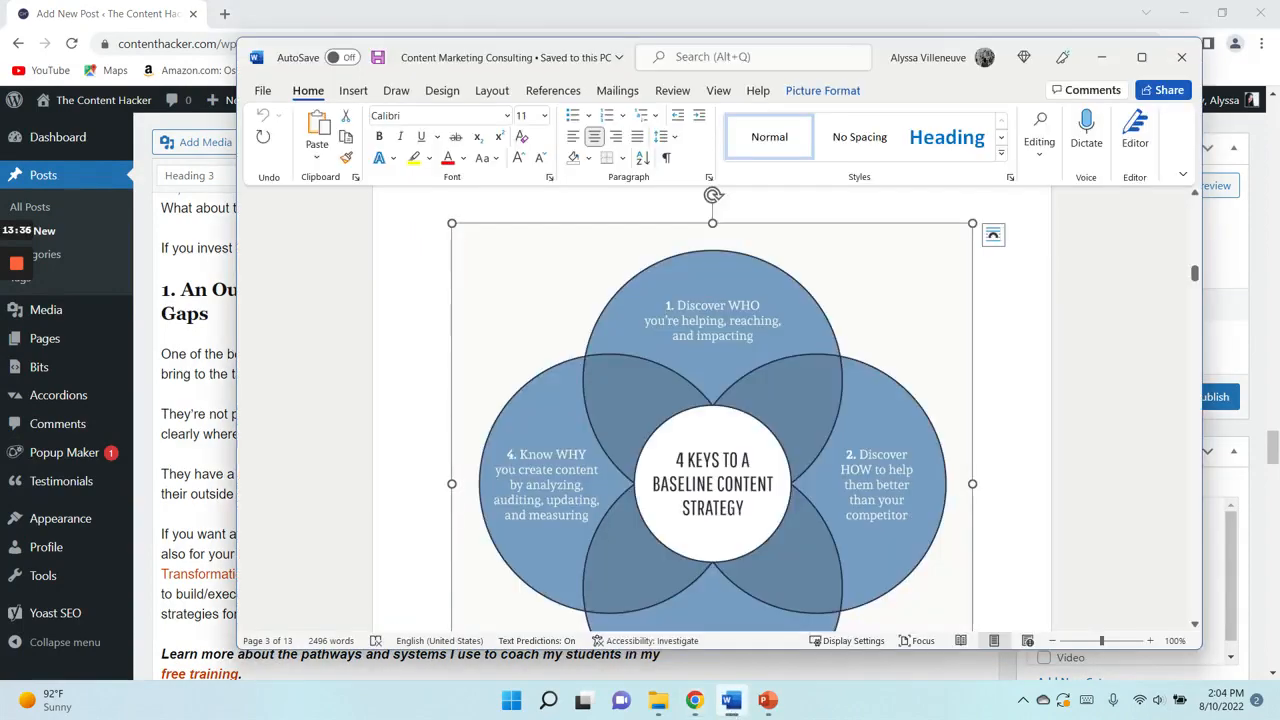
left_click(1008, 430)
scroll(1008, 430, "down", 12)
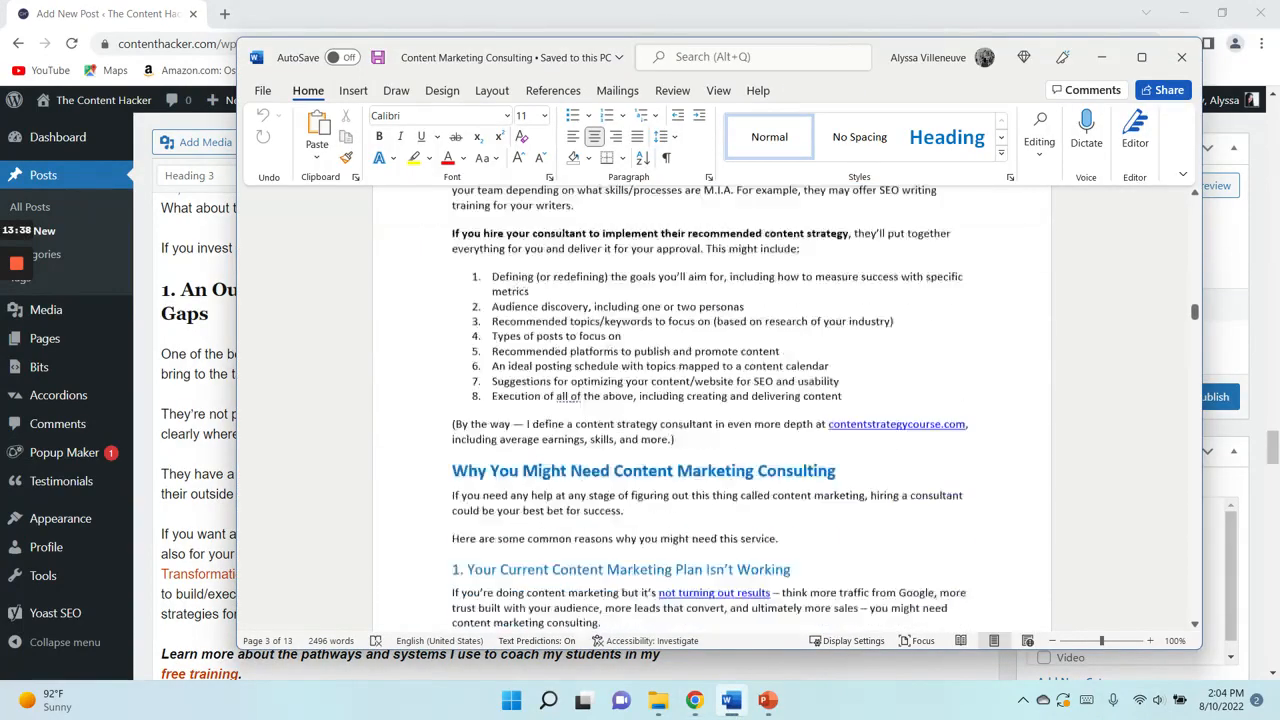
scroll(712, 400, "down", 15)
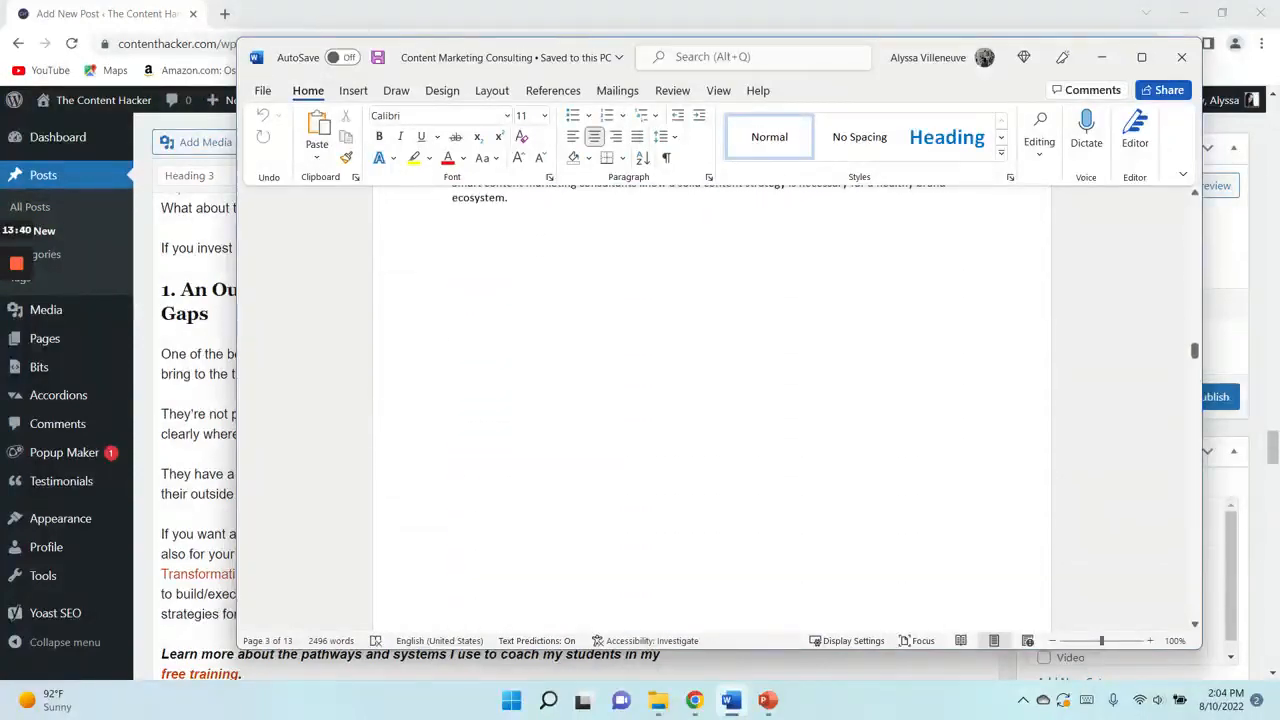
scroll(712, 400, "down", 10)
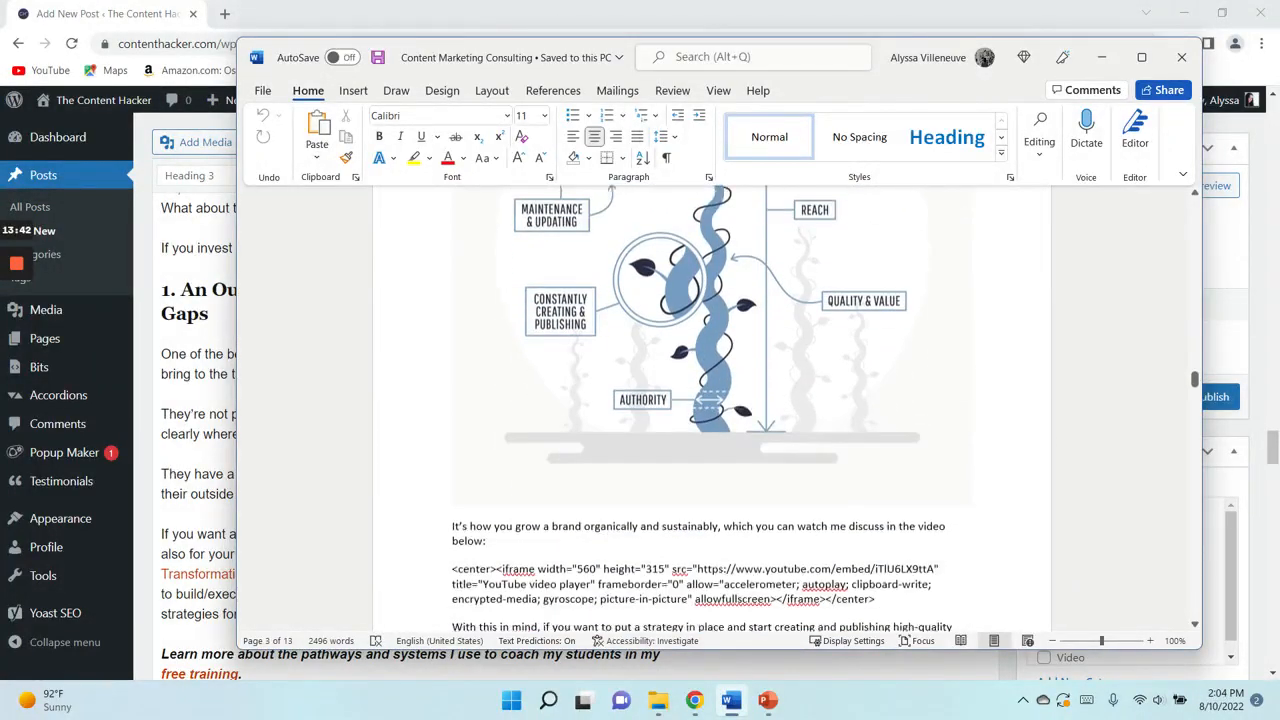
scroll(712, 400, "down", 12)
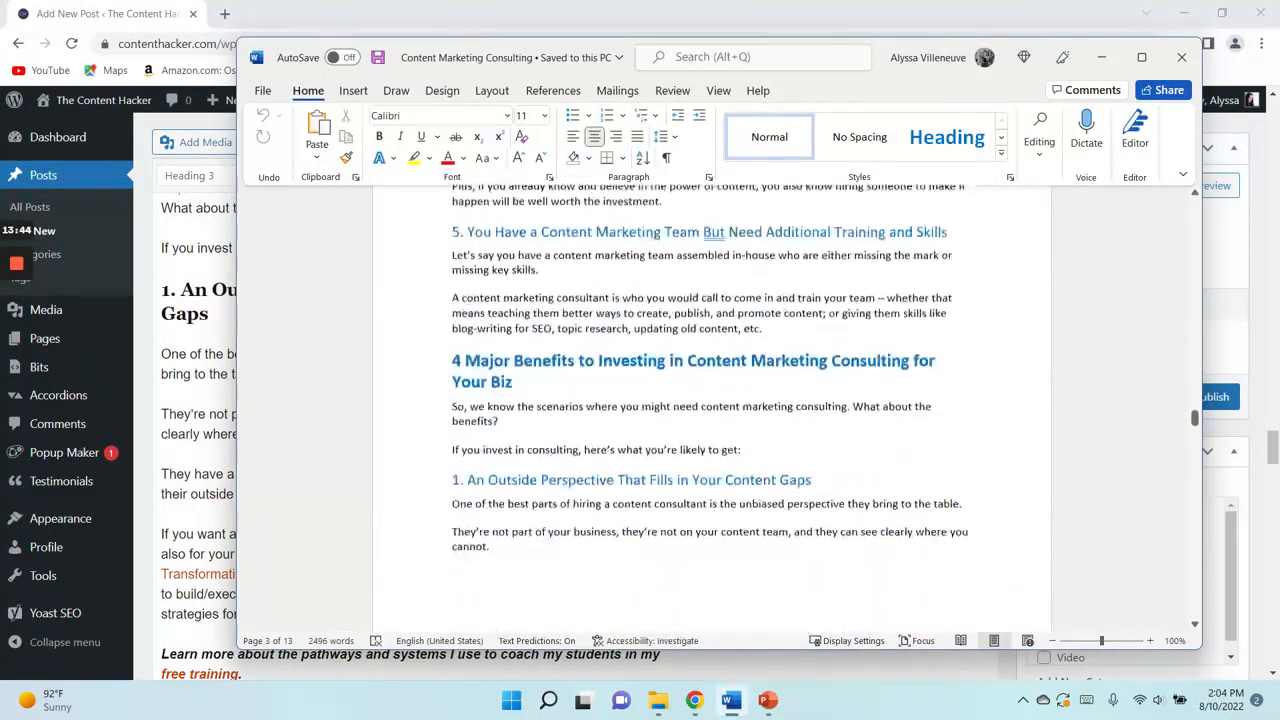
scroll(712, 400, "down", 12)
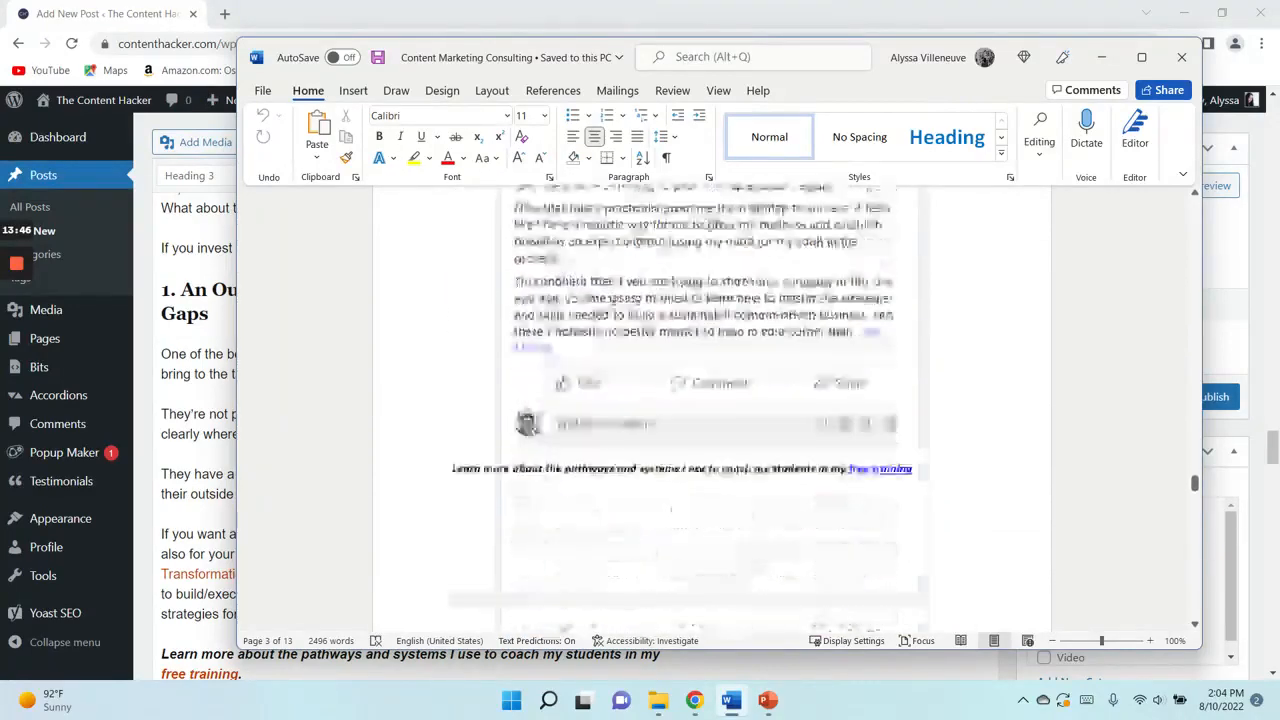
scroll(712, 400, "down", 5)
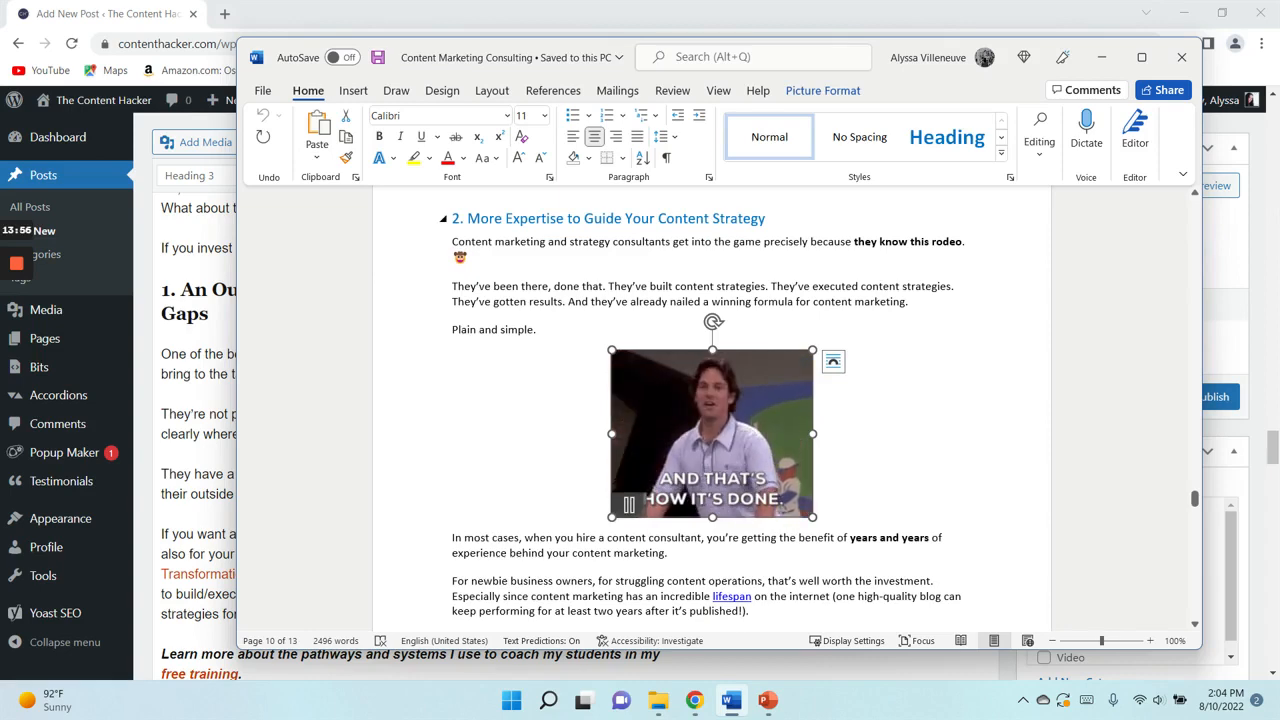
left_click(1103, 58)
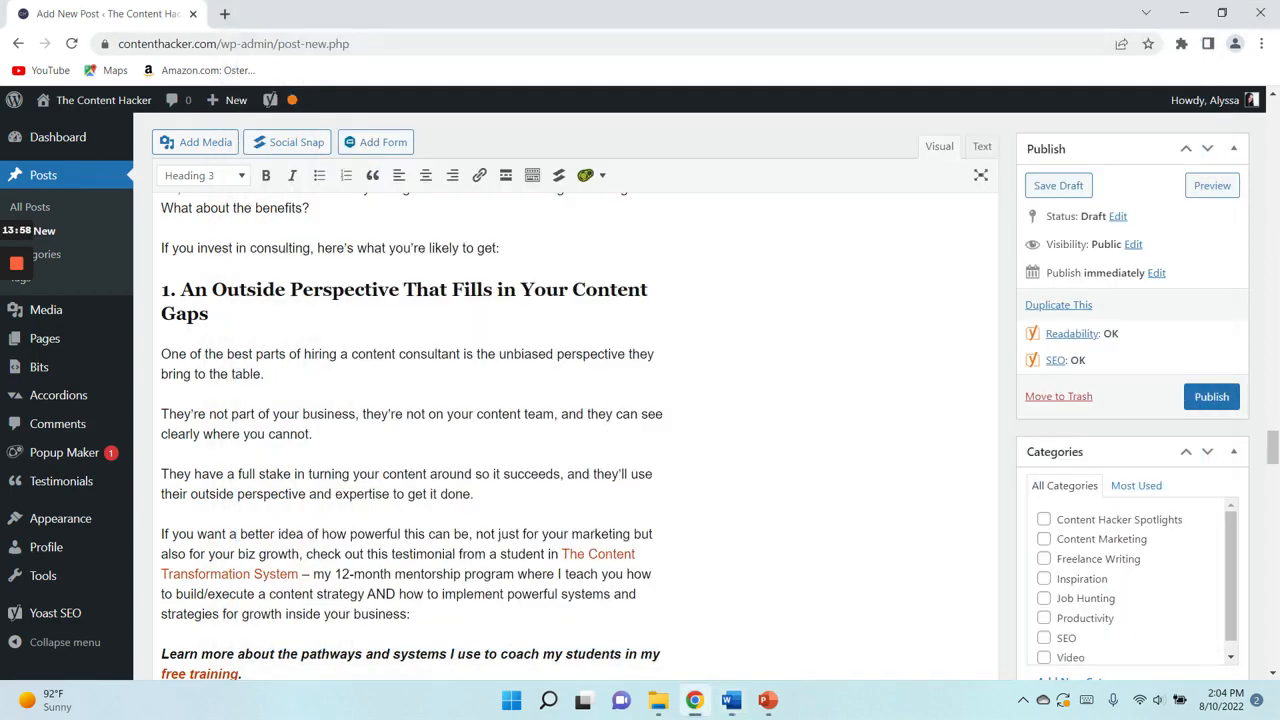
- Add an empty line below "Plain and simple." in the post and upload the "thats how its done" GIF from the project folder there
scroll(575, 430, "down", 4)
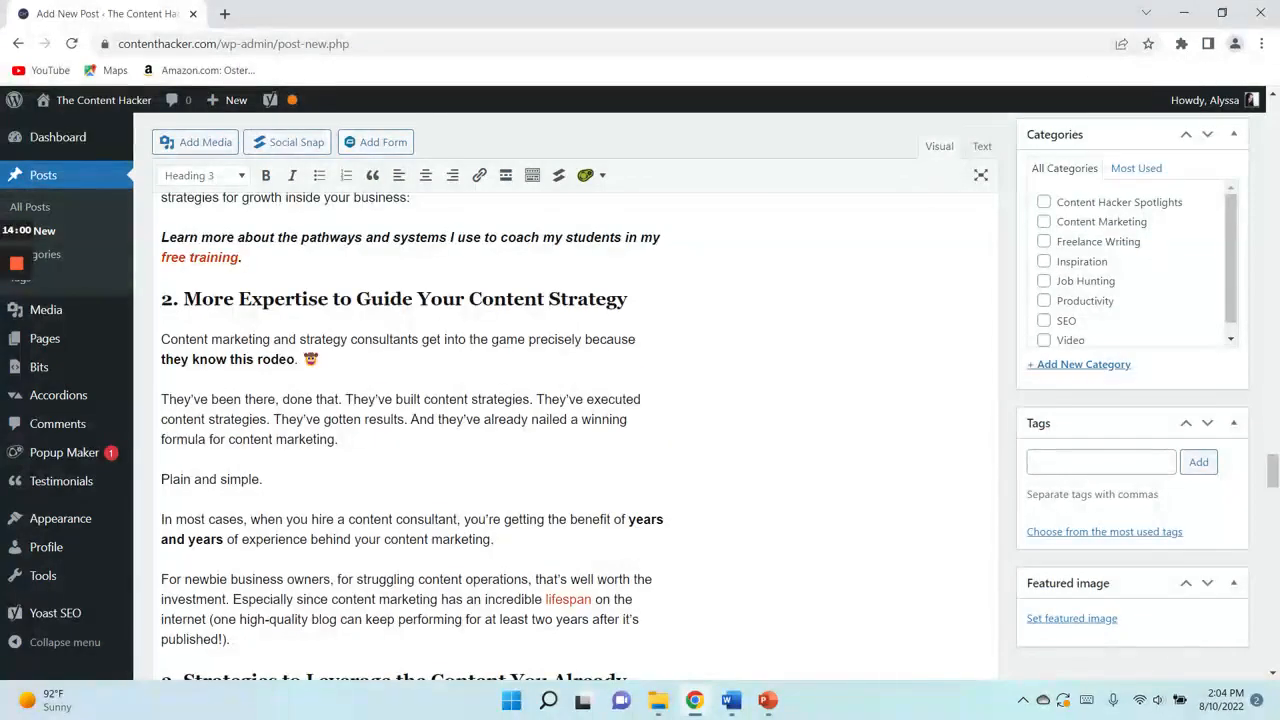
scroll(575, 430, "down", 1)
left_click(264, 396)
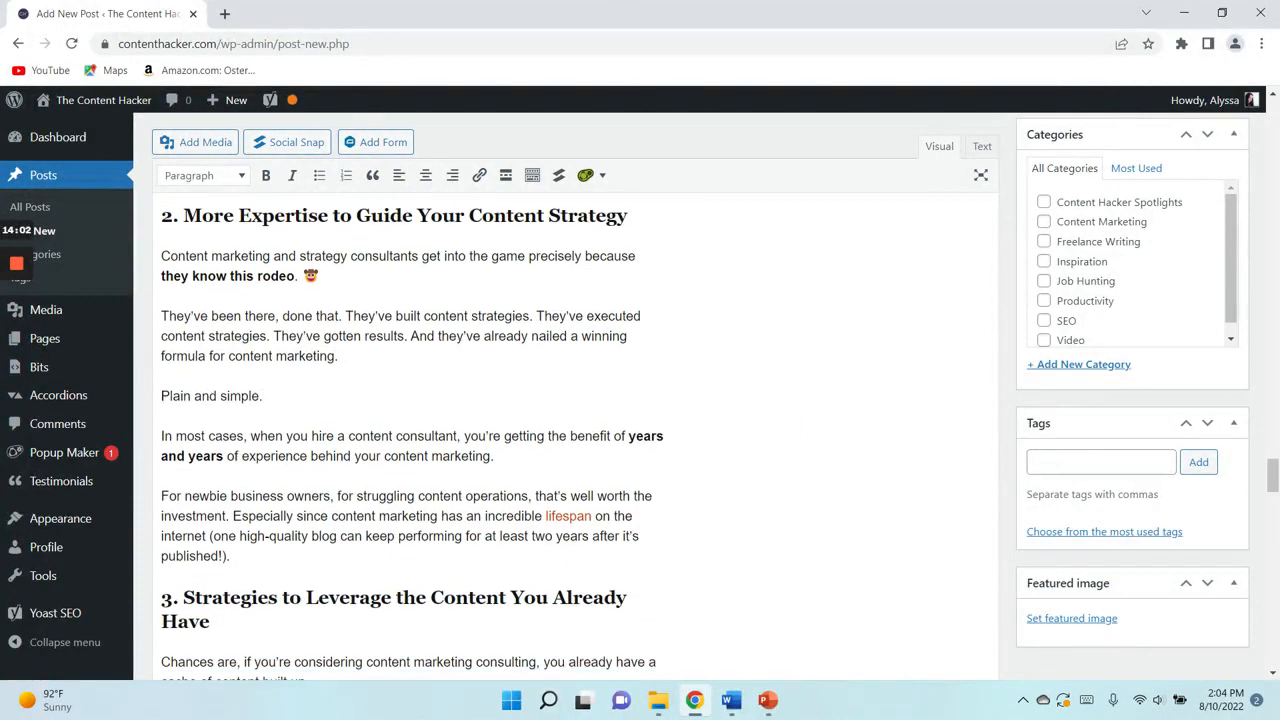
key("Return")
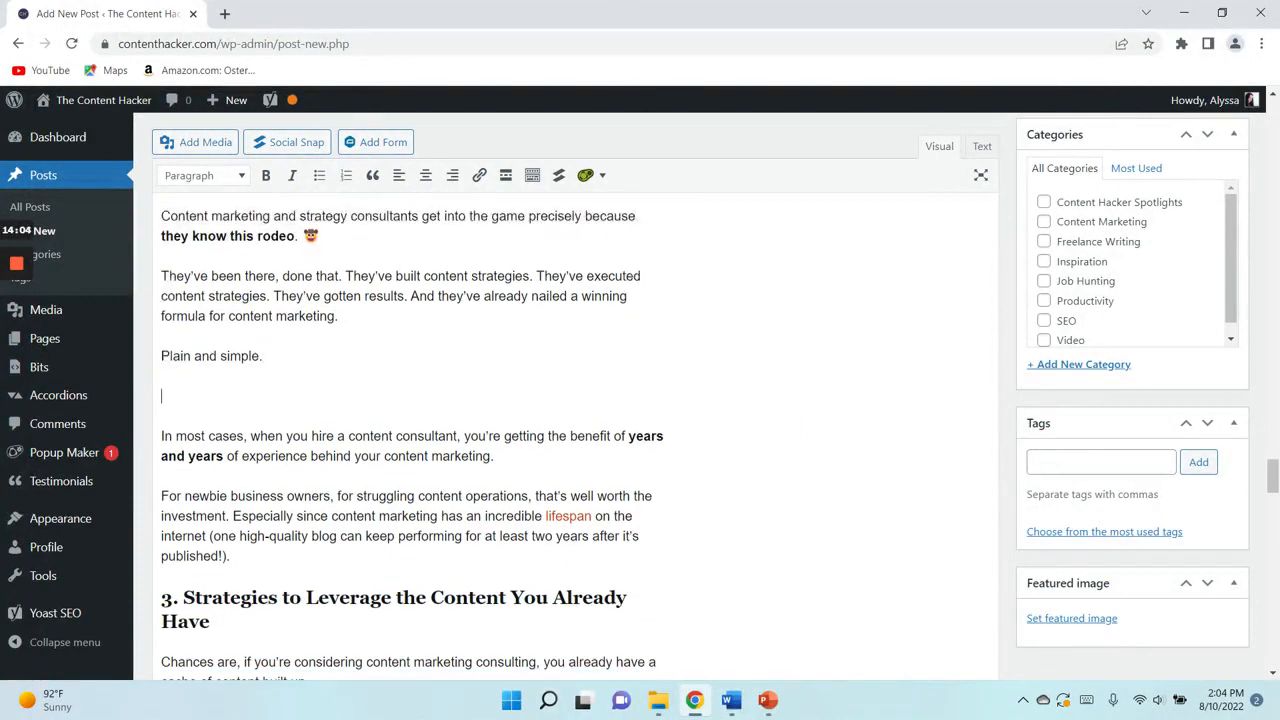
left_click(657, 703)
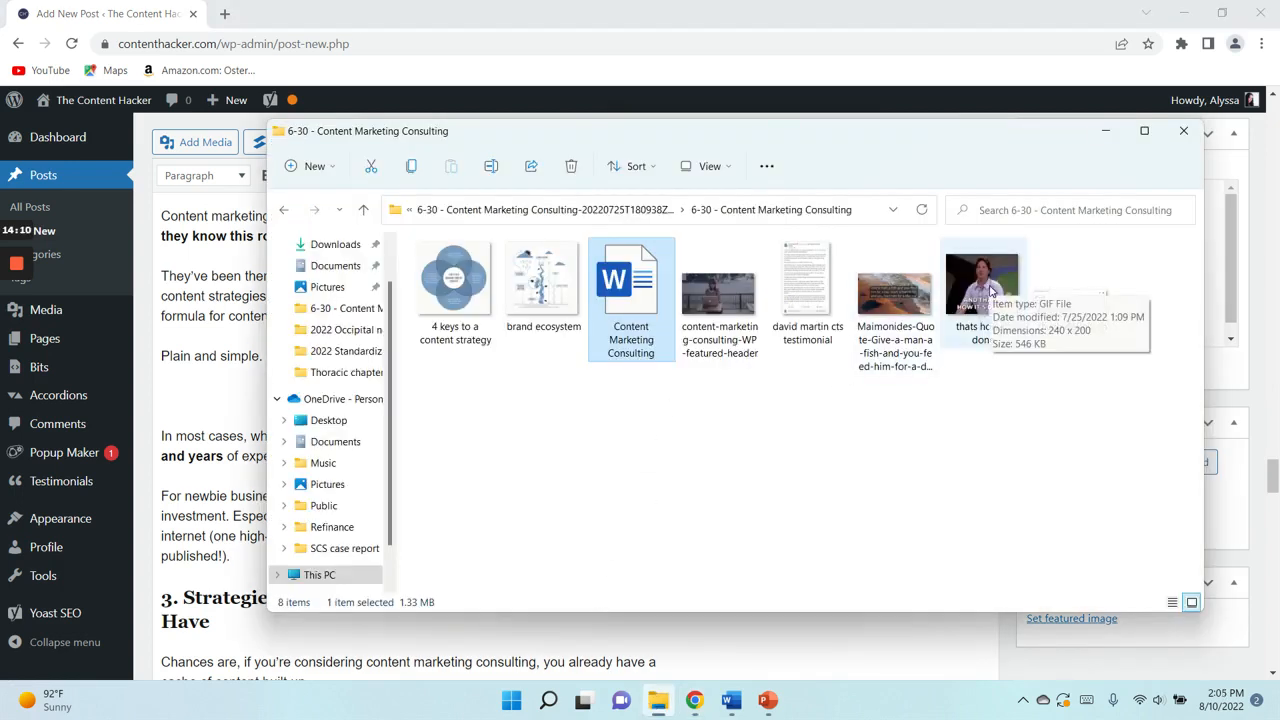
left_click_drag(981, 285, 191, 385)
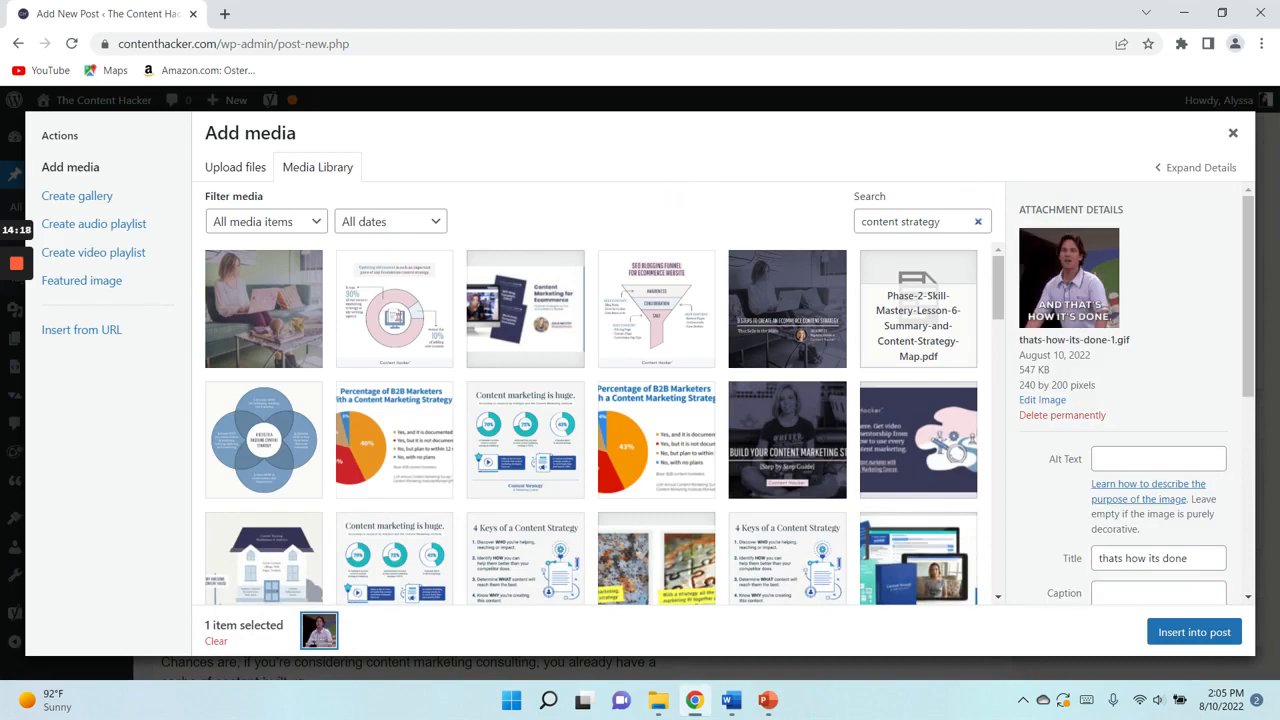
- Clear the media search, set the GIF's alt text to "and that's how it's done", and insert it into the post
left_click(979, 223)
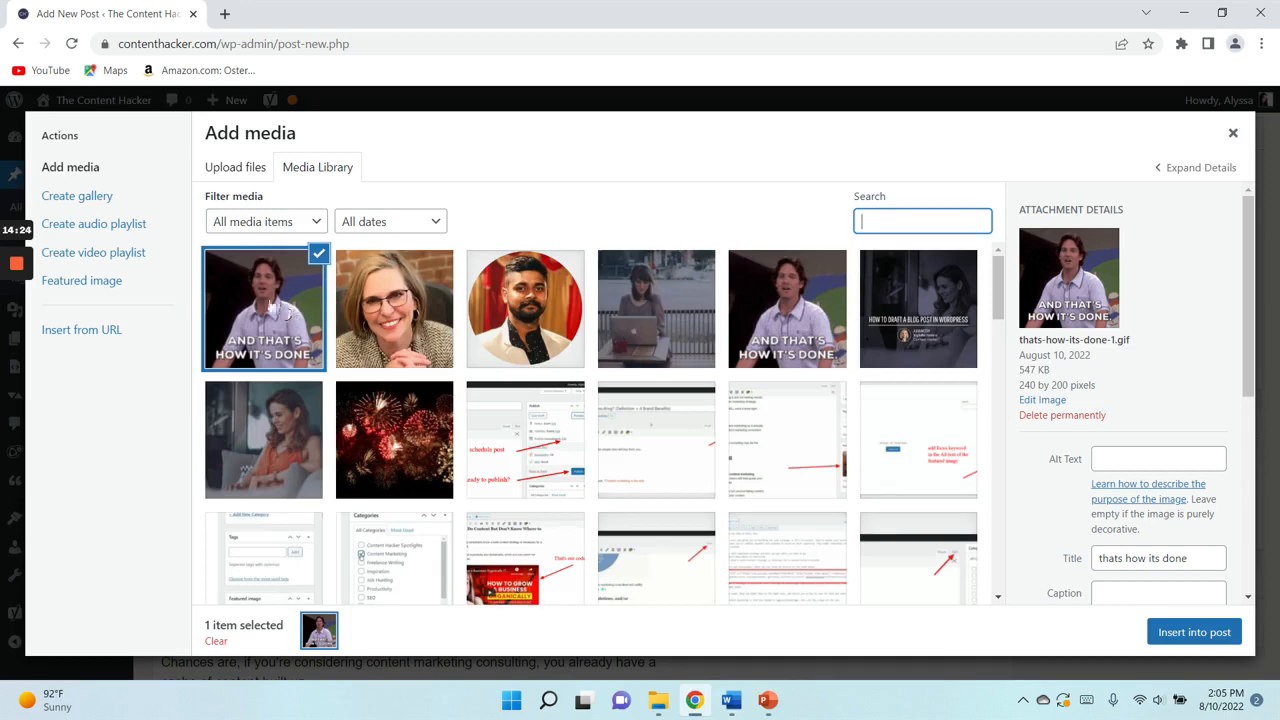
left_click(1100, 459)
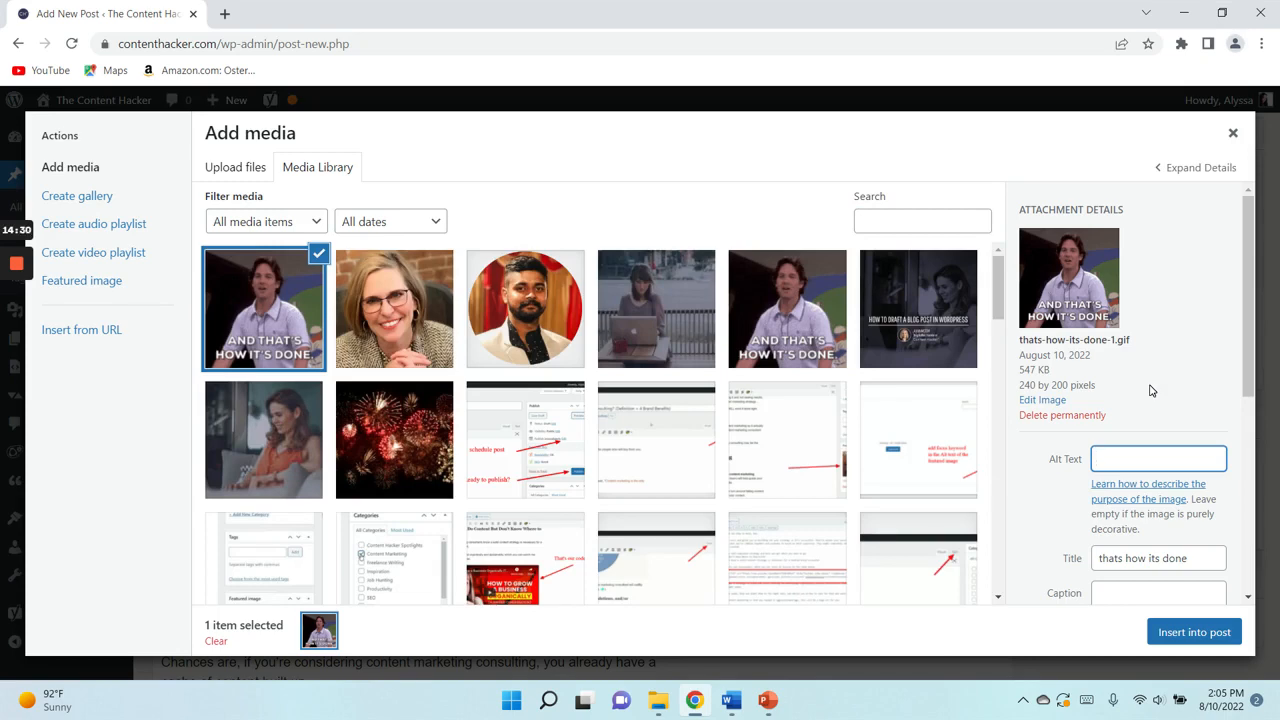
type("and that's how it's done")
left_click(1167, 633)
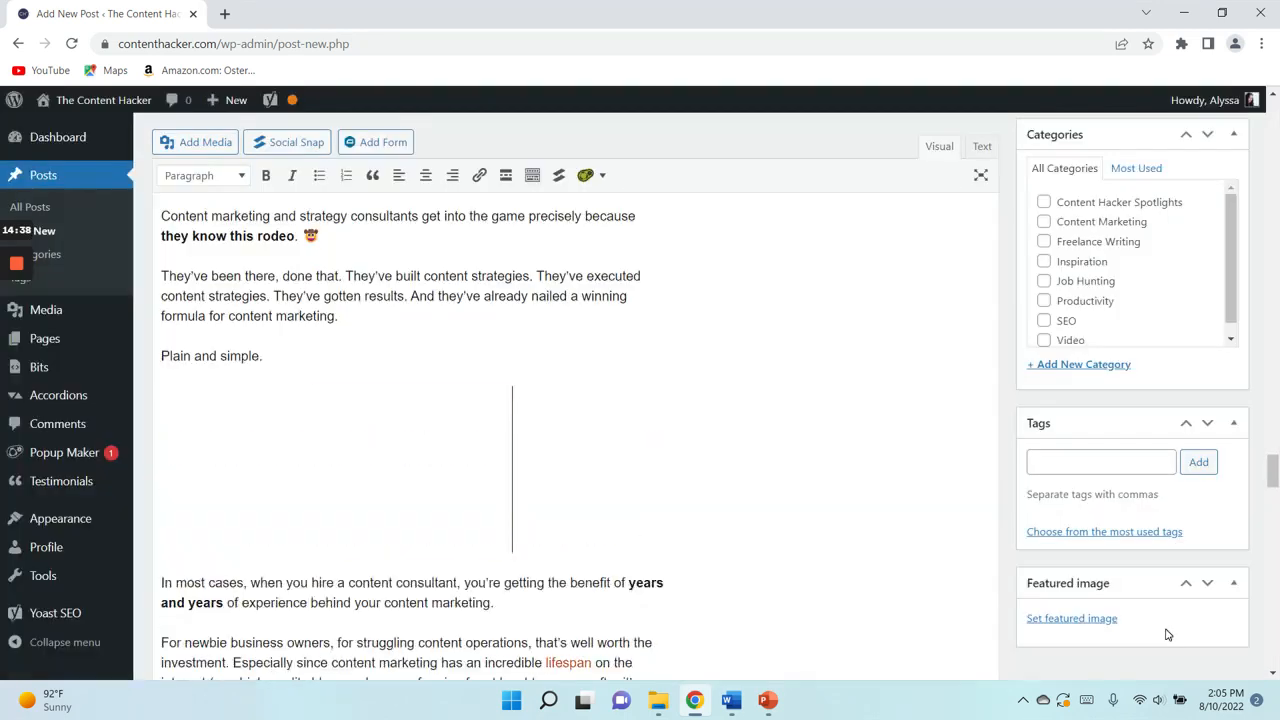
left_click(372, 410)
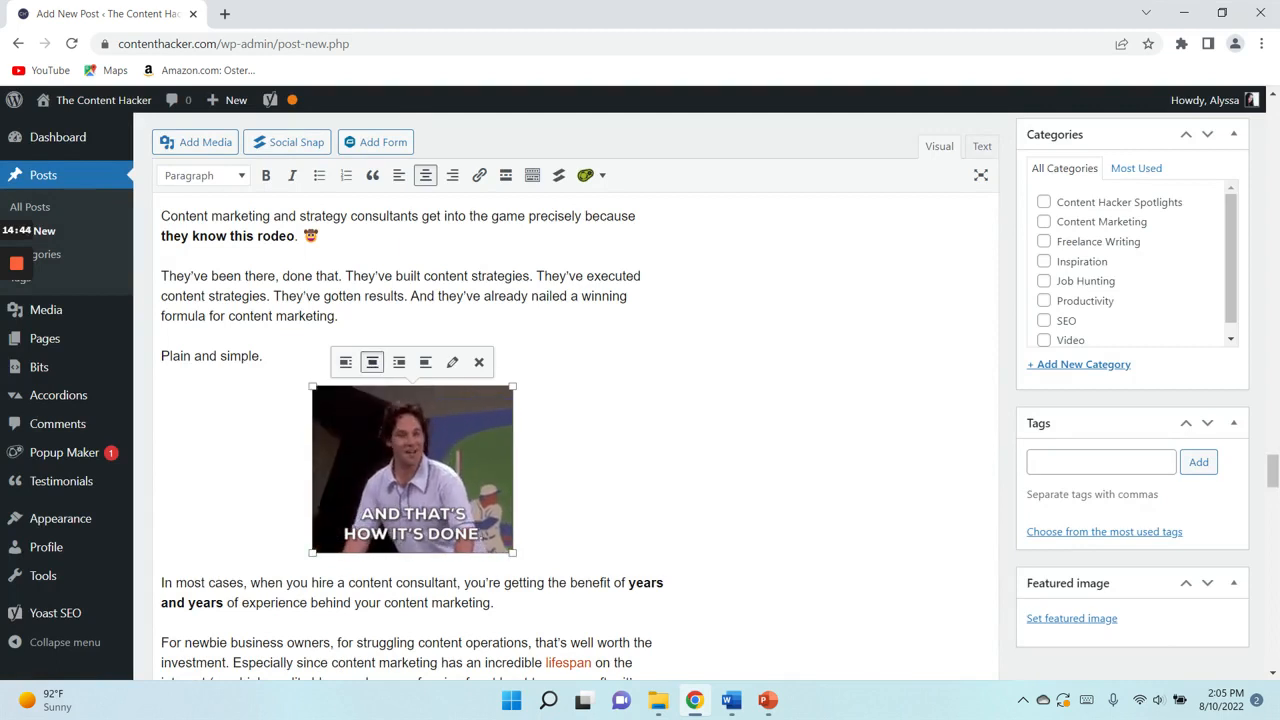
left_click(600, 450)
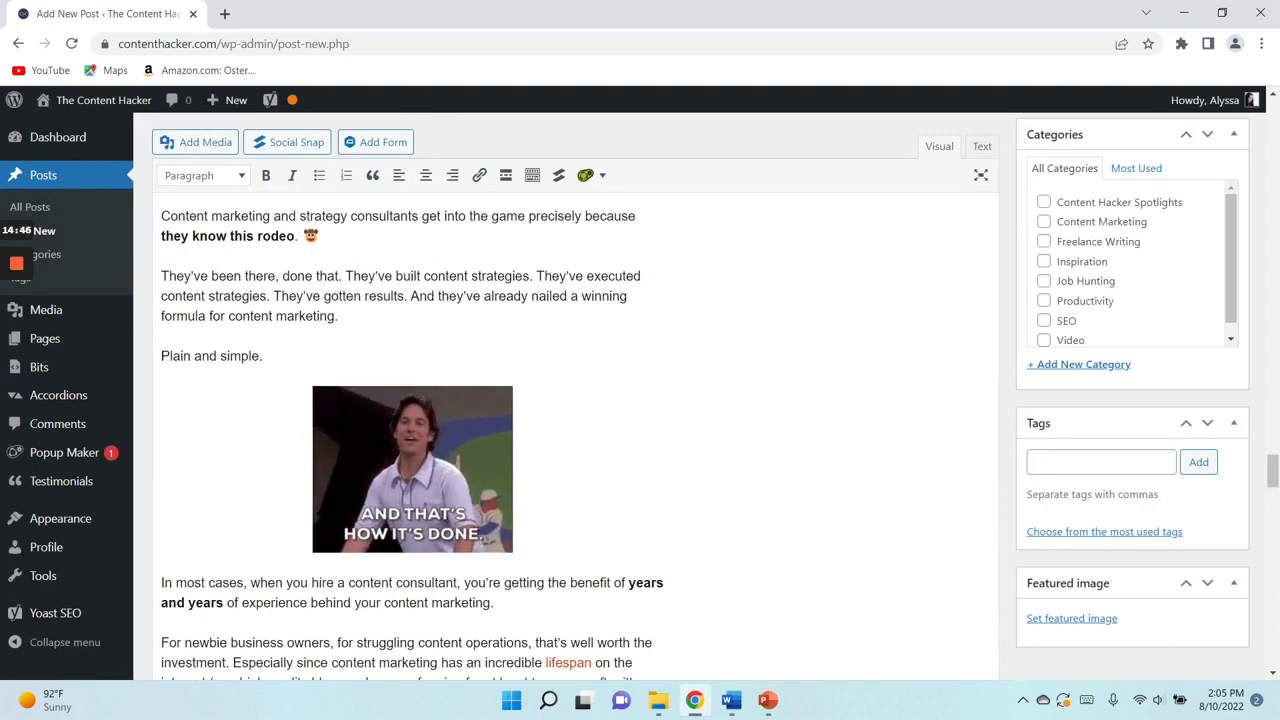
- Assign the post to the Content Marketing category
scroll(576, 430, "down", 2)
scroll(576, 430, "down", 1)
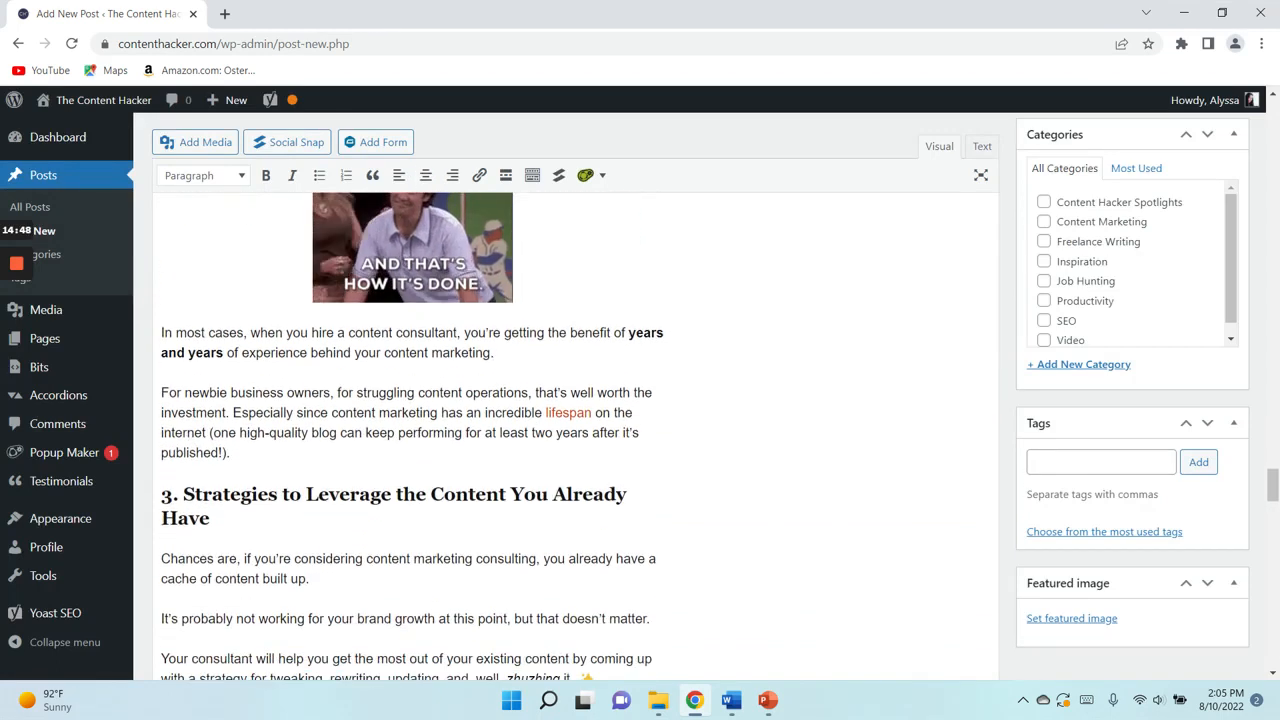
scroll(576, 430, "down", 1)
scroll(576, 430, "down", 3)
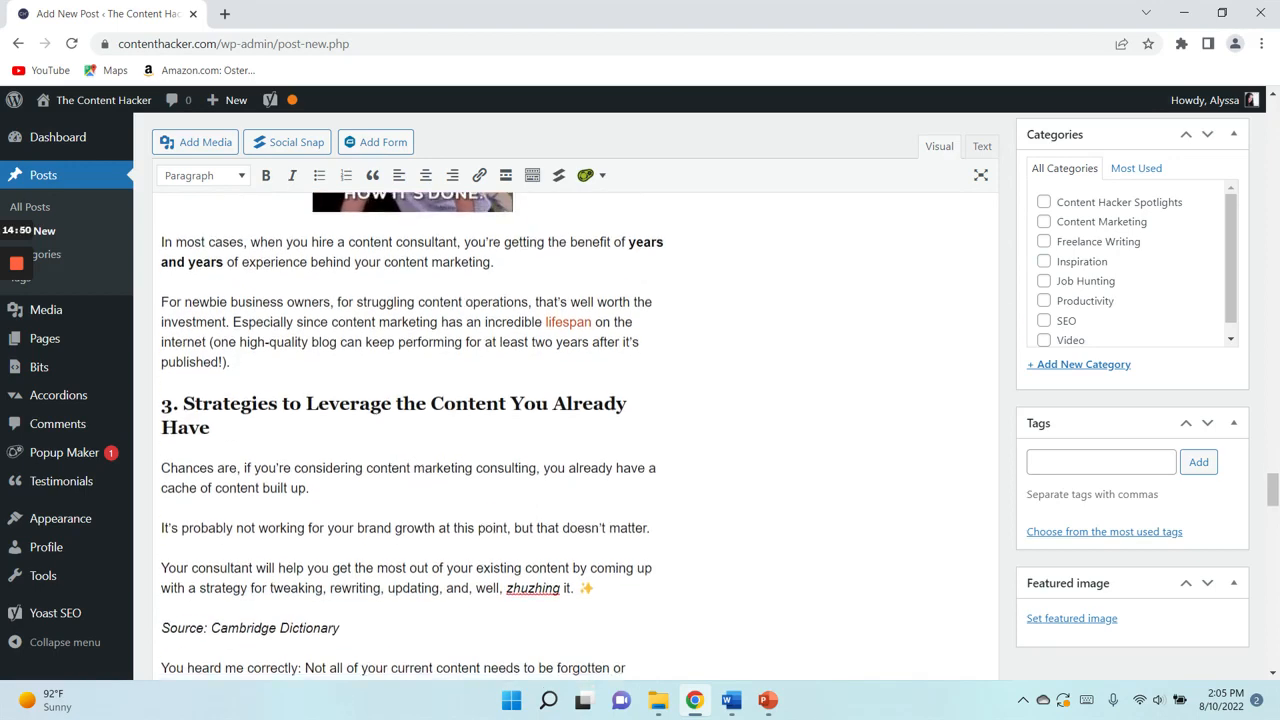
scroll(576, 430, "down", 10)
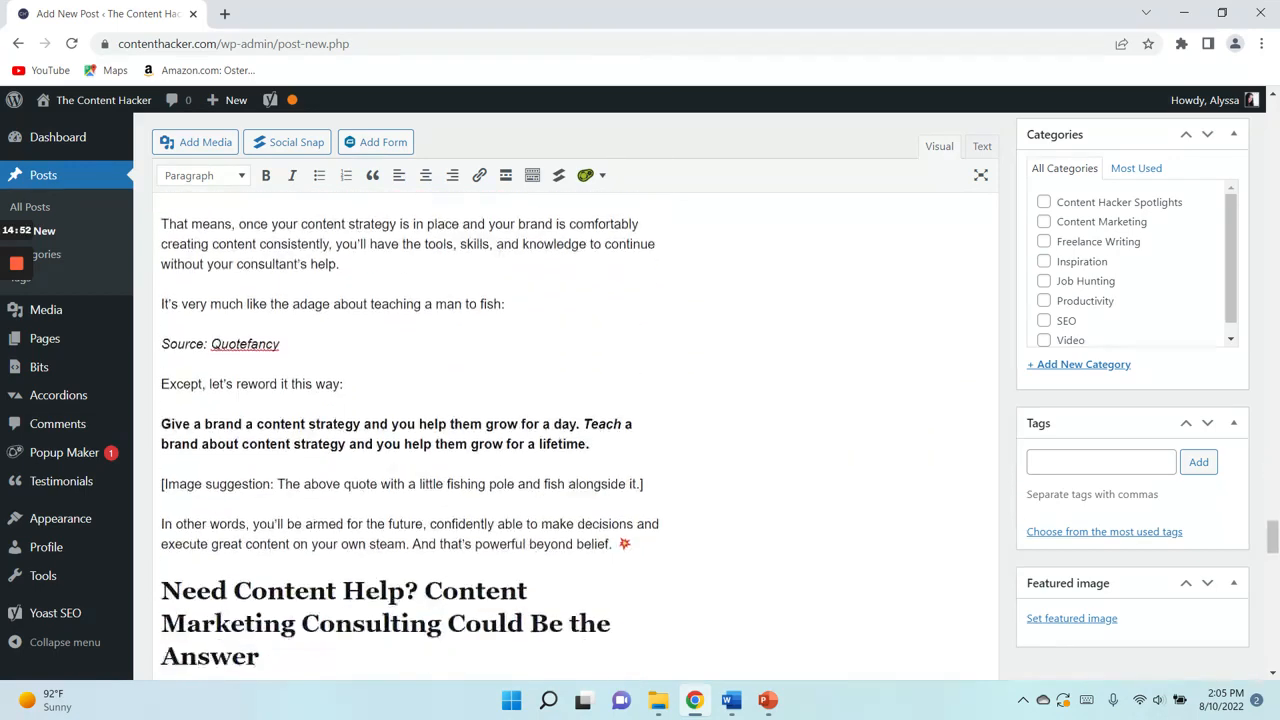
scroll(576, 430, "down", 5)
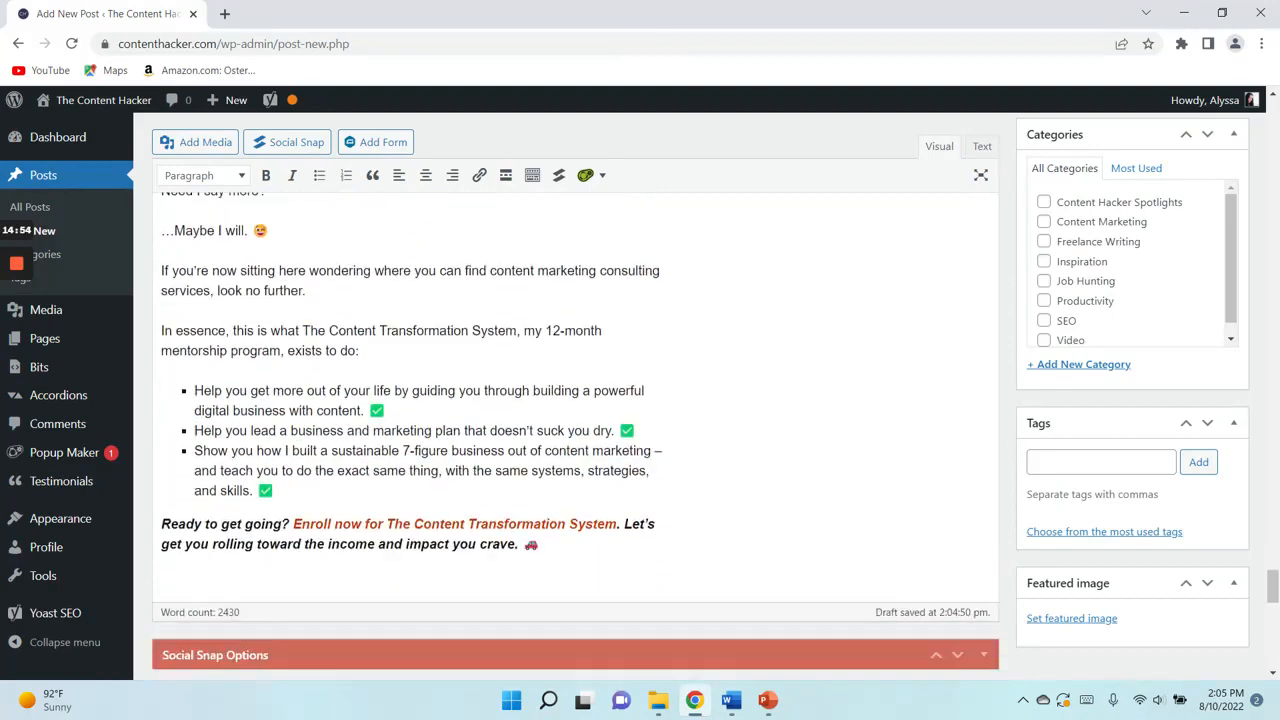
scroll(1256, 368, "up", 3)
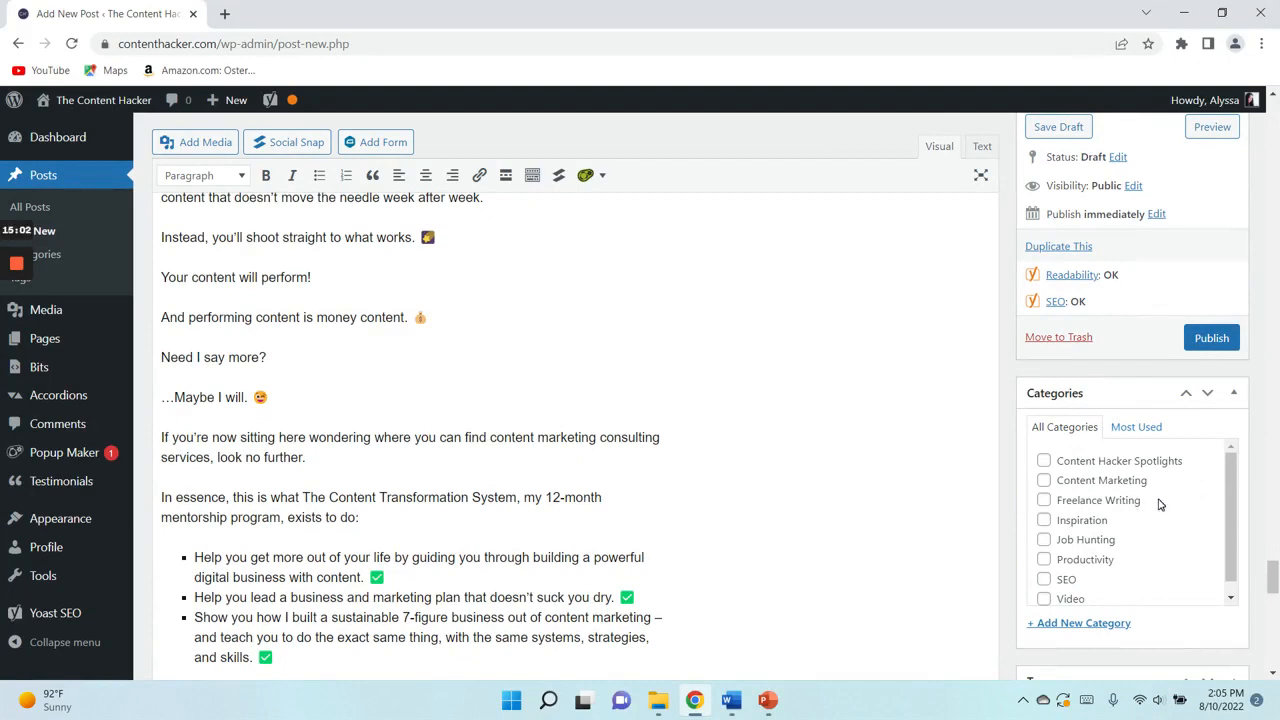
left_click(1044, 481)
- Open the featured image selection and upload content-marketing-consulting-WP-featured-header from the project folder
scroll(1260, 485, "down", 3)
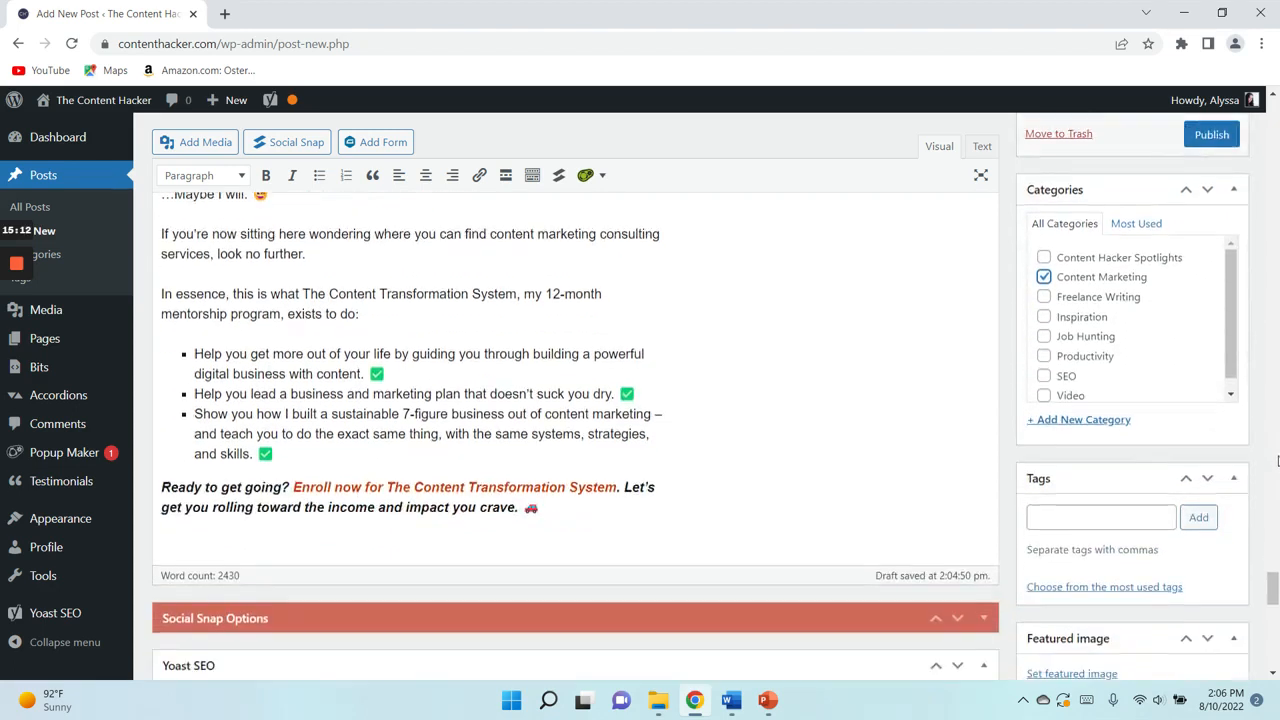
scroll(1276, 497, "down", 1)
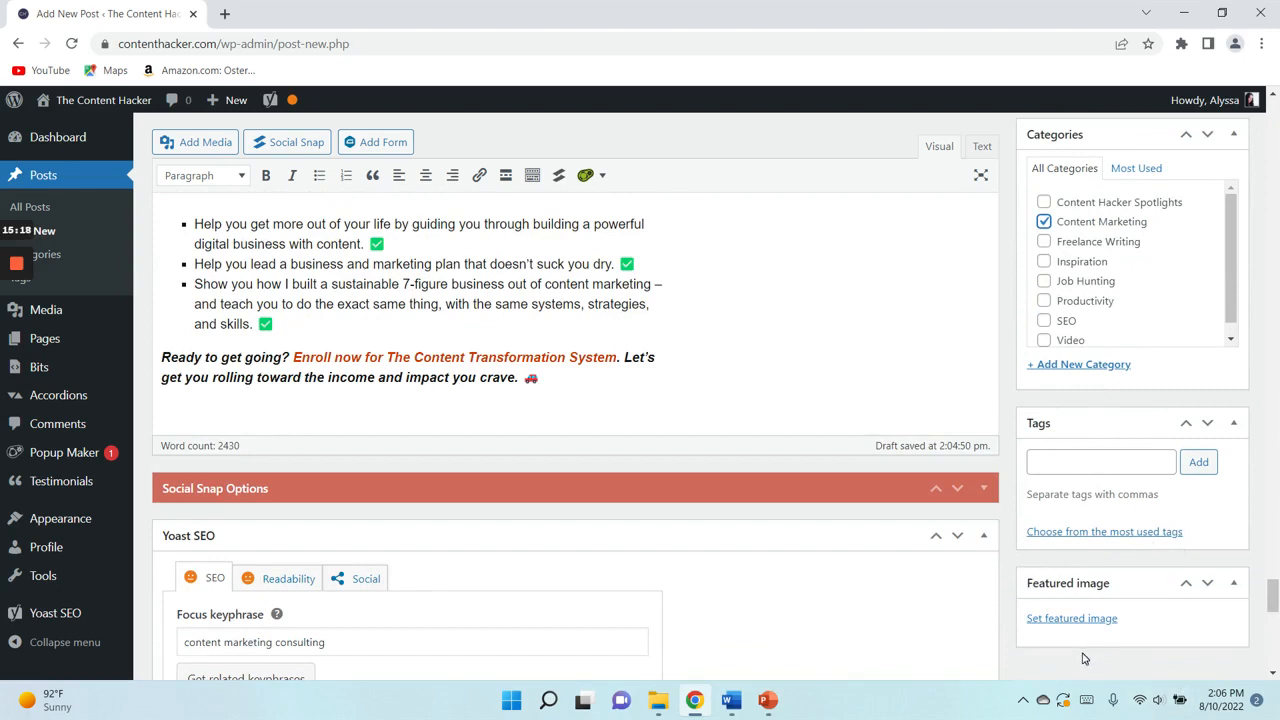
left_click(1056, 626)
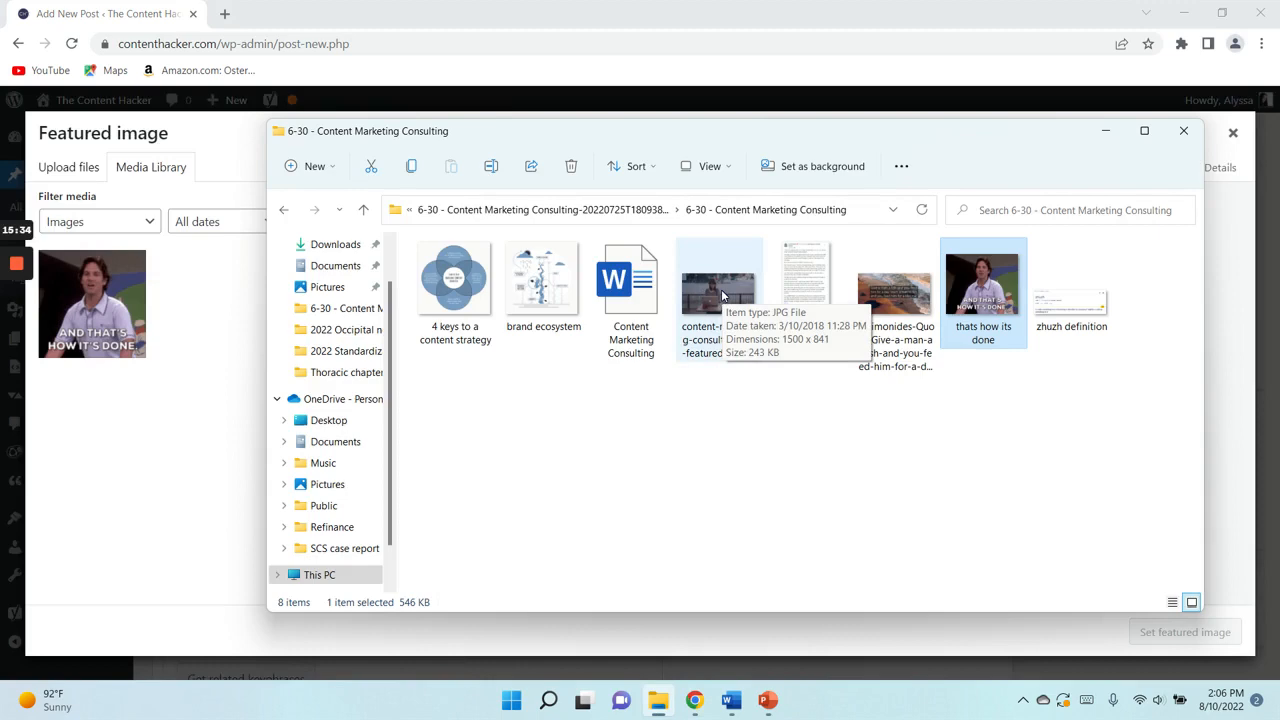
left_click_drag(721, 293, 163, 497)
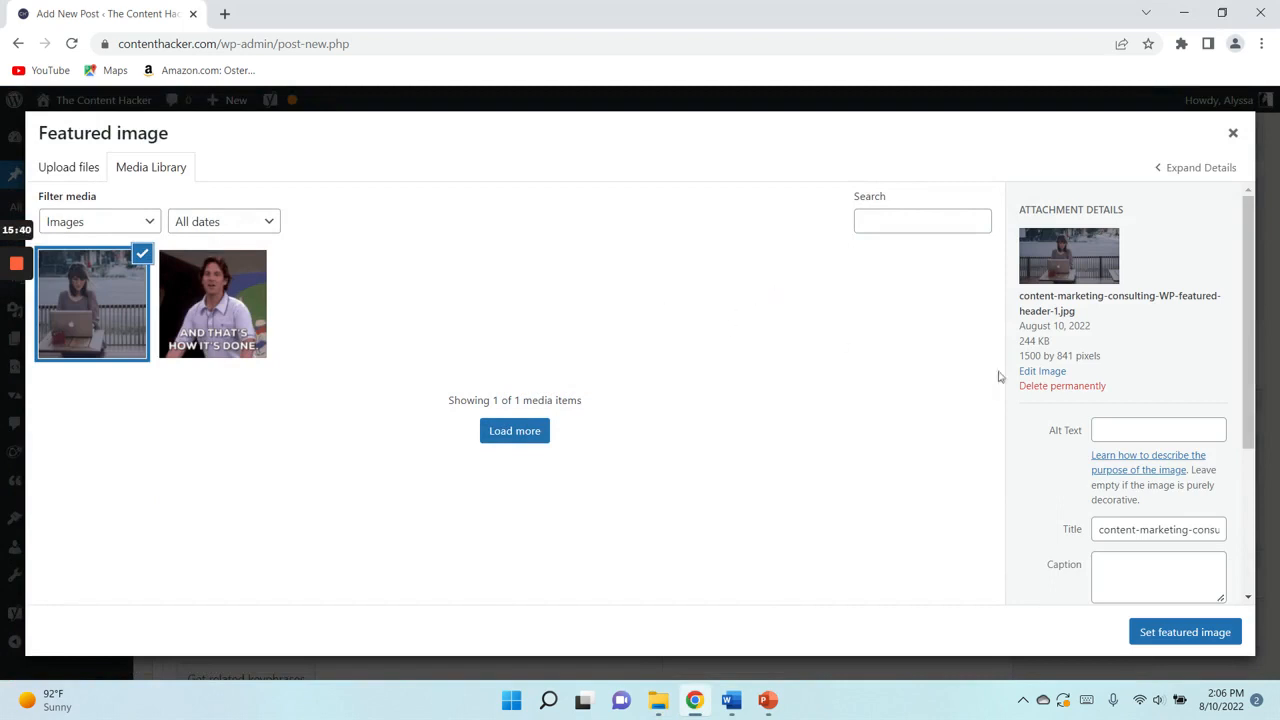
- Set the alt text of the uploaded featured image to "content marketing consulting"
left_click(1165, 430)
type("con")
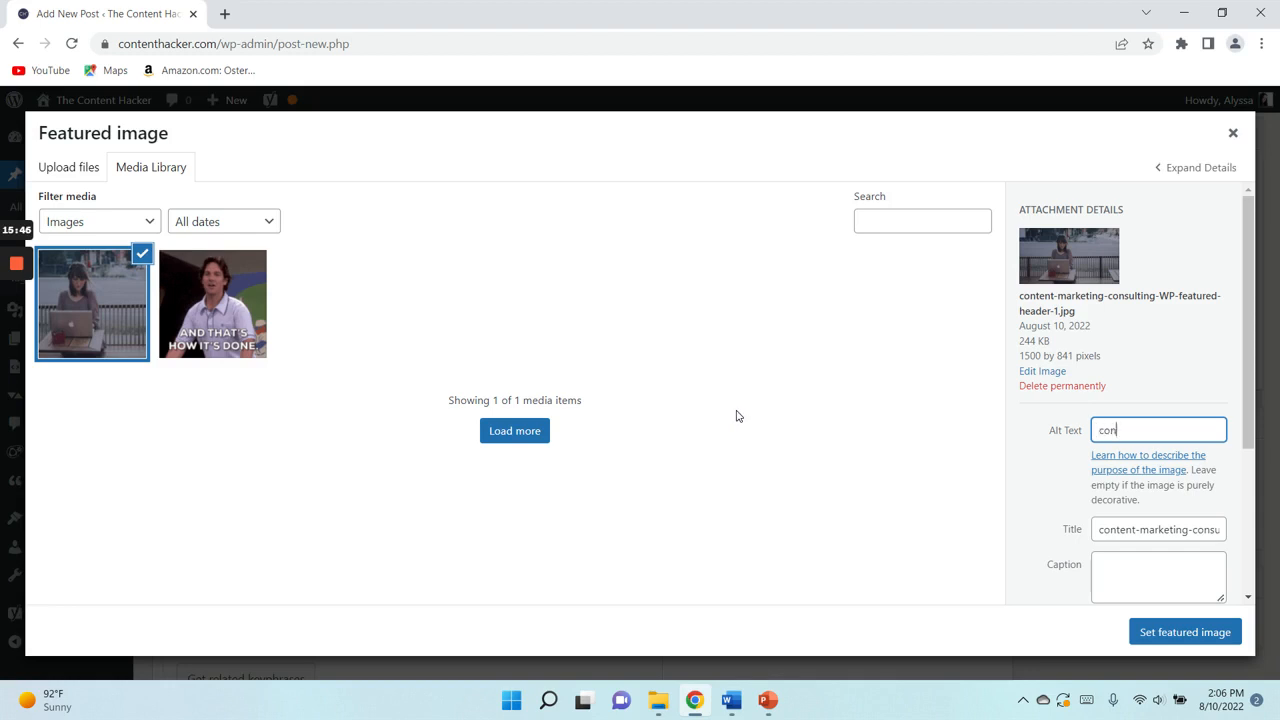
type("tent marketing consulting")
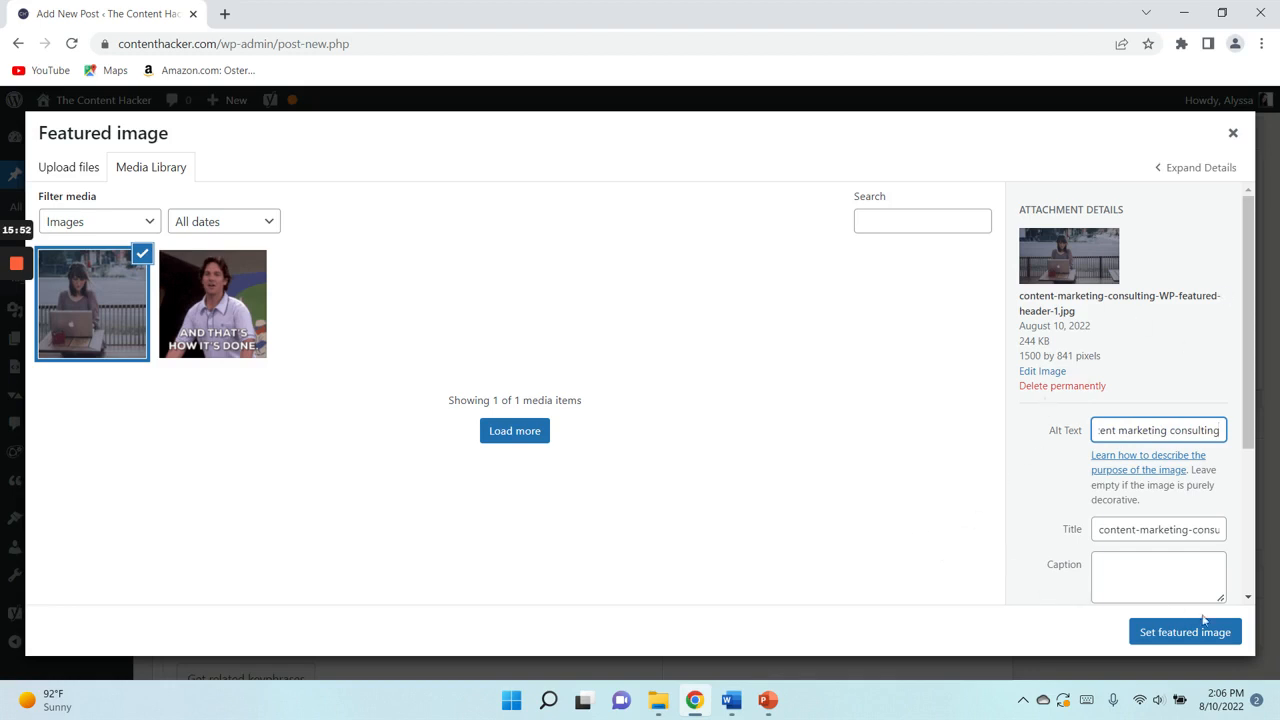
- Apply the uploaded content-marketing-consulting header image as the post's featured image
left_click(1204, 638)
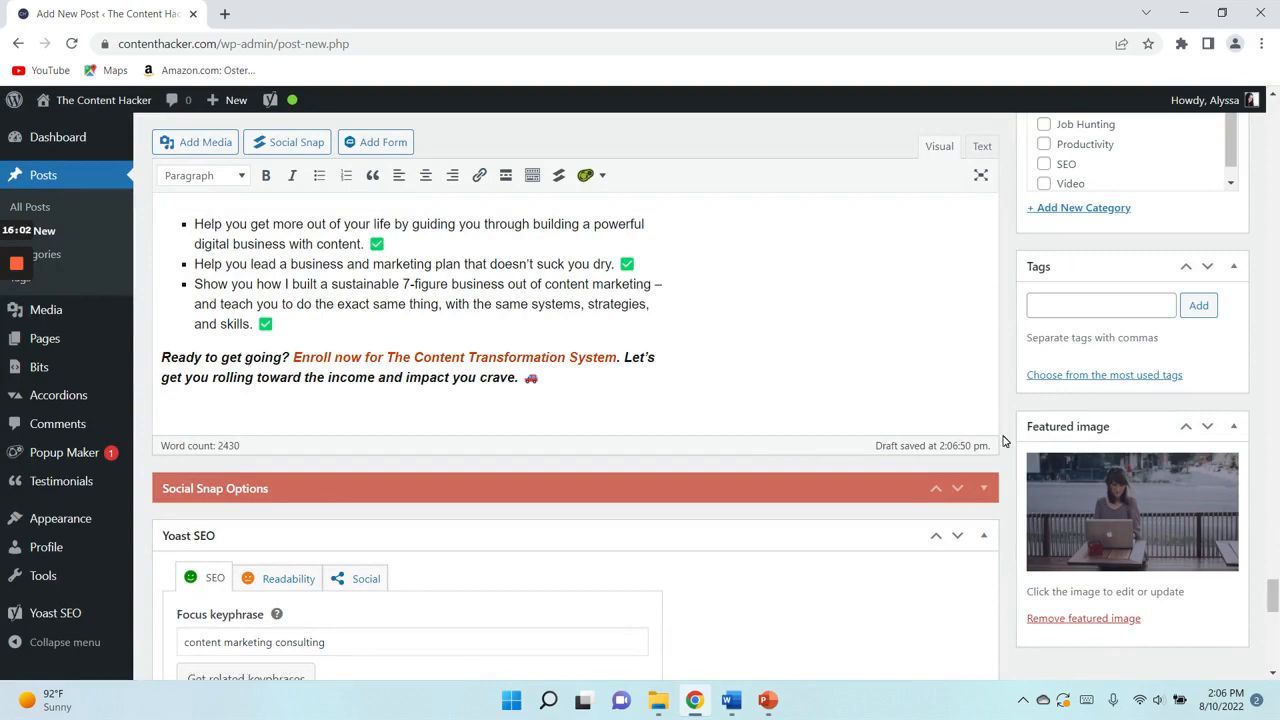
scroll(1004, 441, "down", 1)
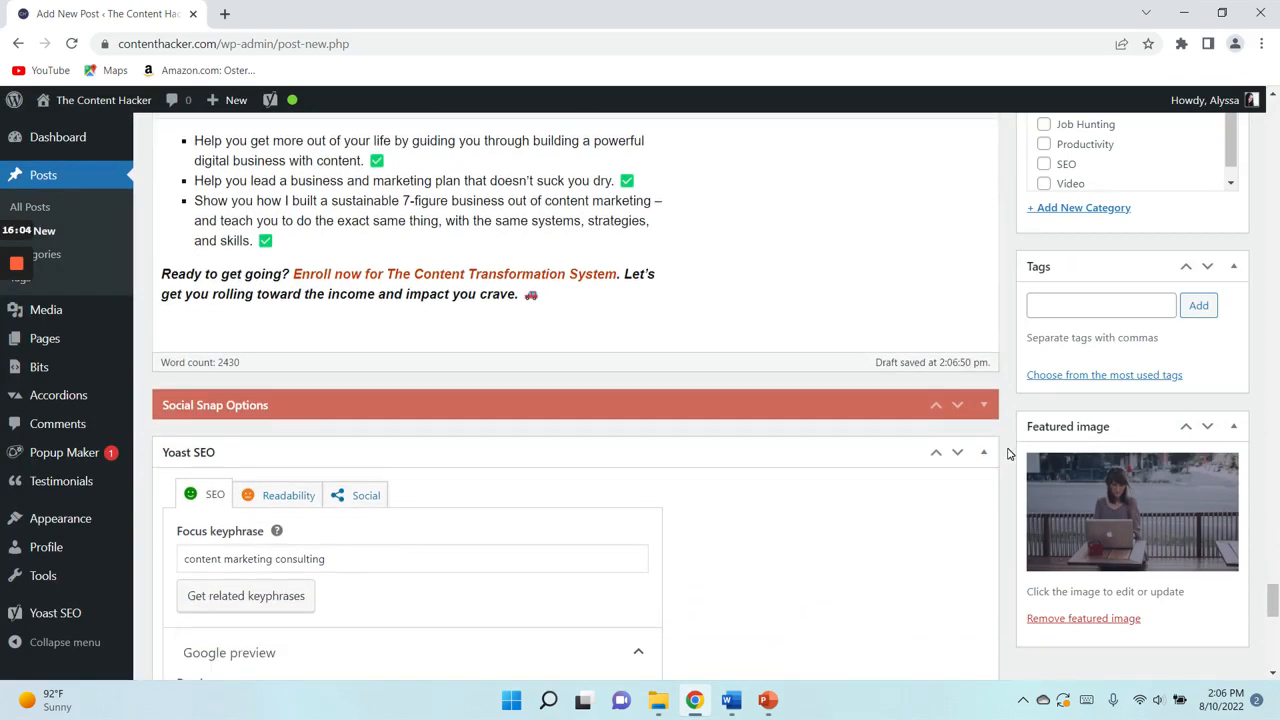
scroll(1010, 460, "up", 10)
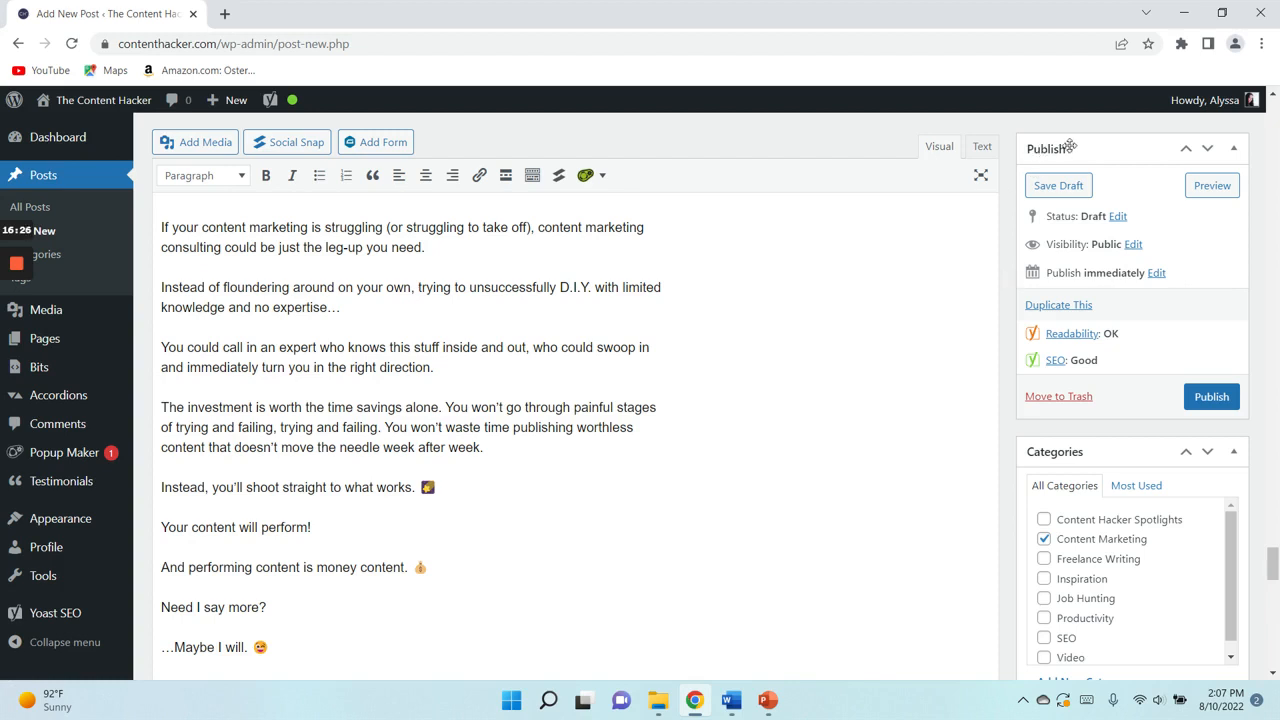
- Preview the post and check its title, headings, links, CTA banner, graphics, embedded video and GIF through to the end, then close the preview
left_click(1206, 188)
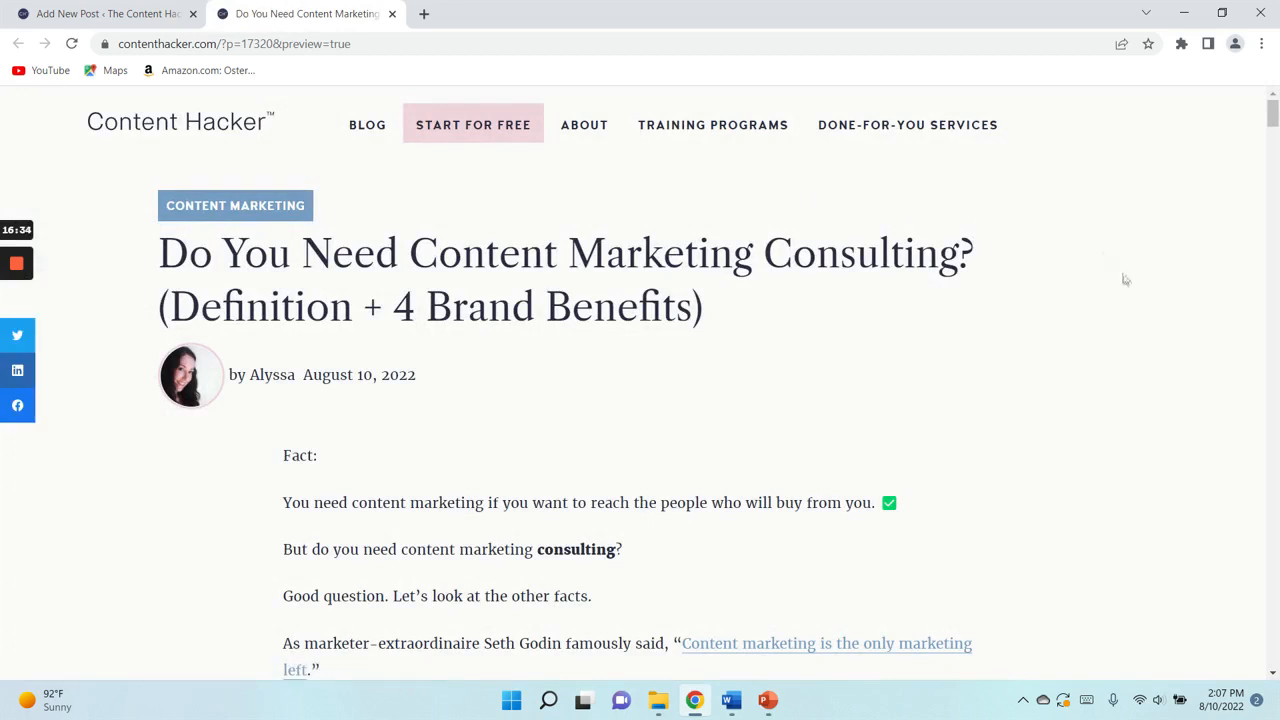
scroll(1117, 297, "down", 1)
scroll(1094, 303, "up", 1)
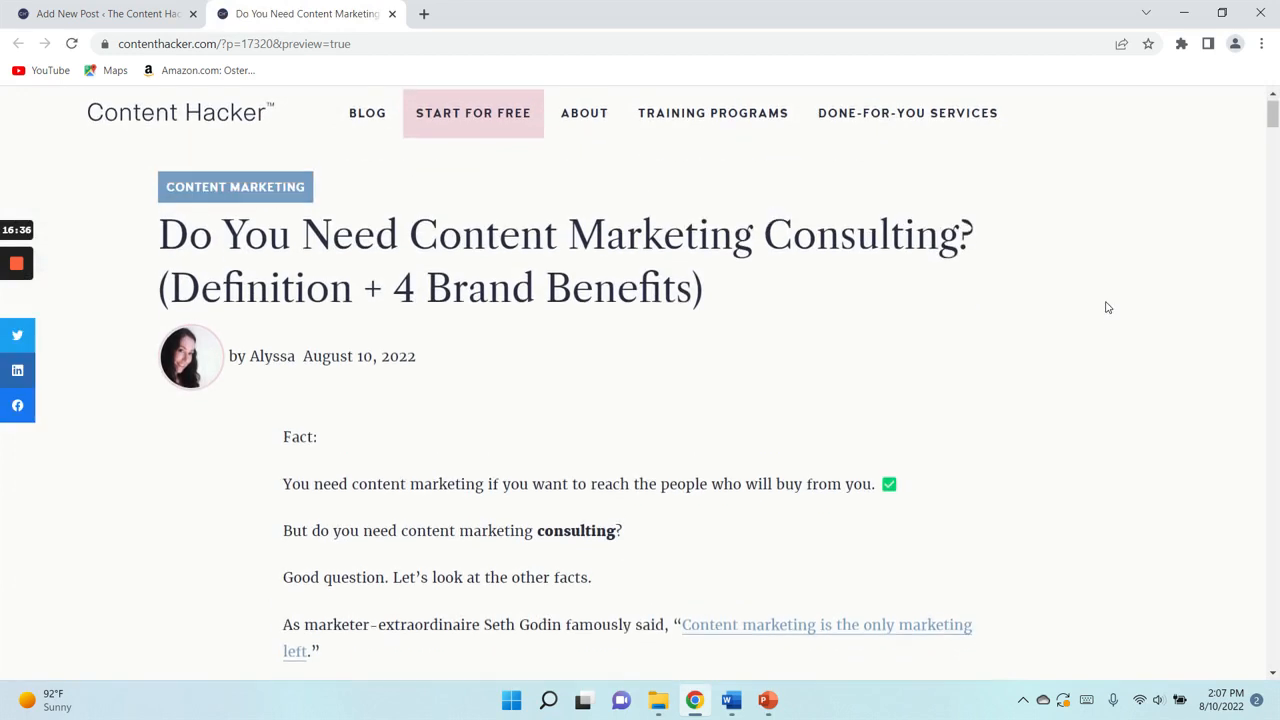
scroll(1138, 355, "down", 1)
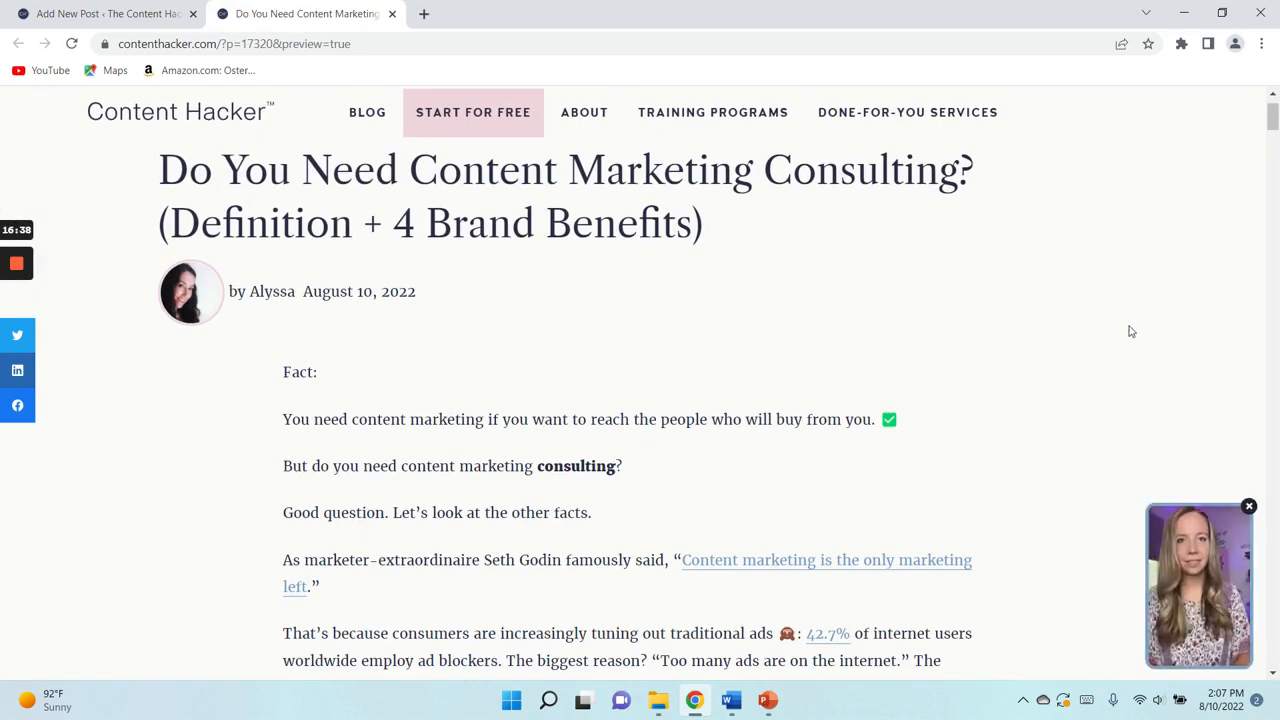
scroll(1065, 361, "down", 8)
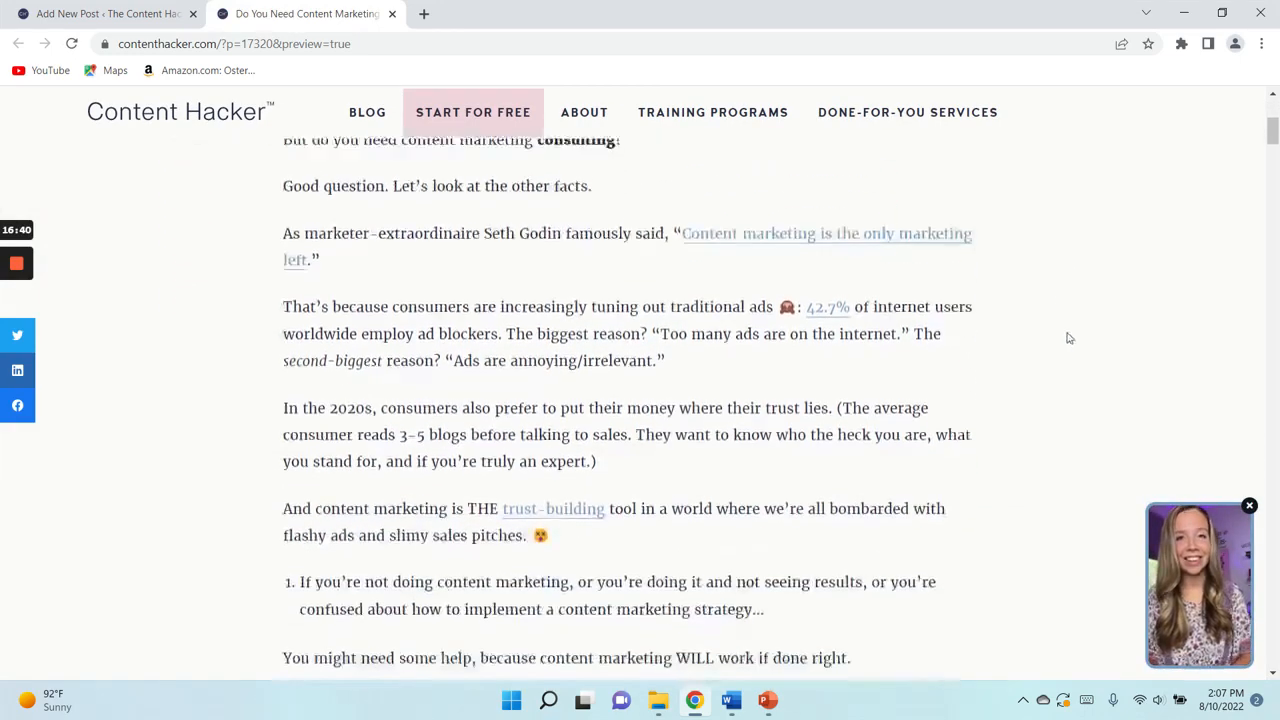
scroll(1070, 336, "down", 5)
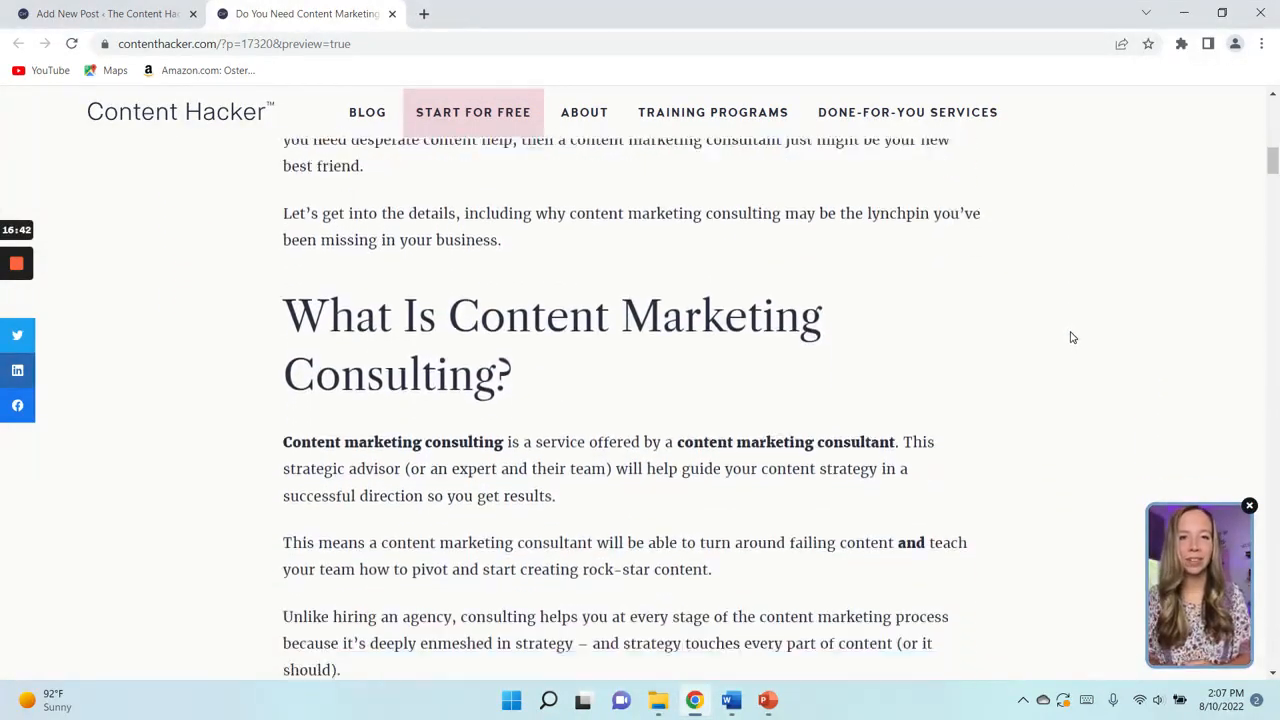
scroll(1070, 338, "down", 4)
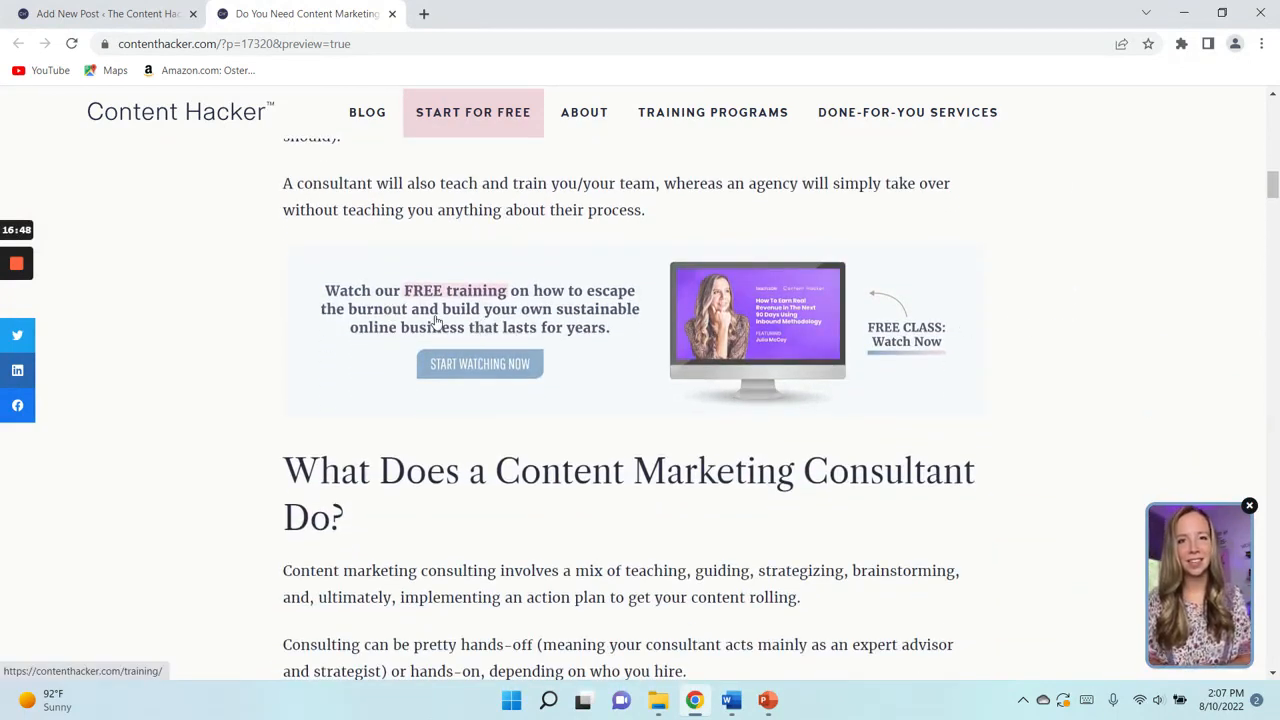
scroll(1082, 260, "down", 7)
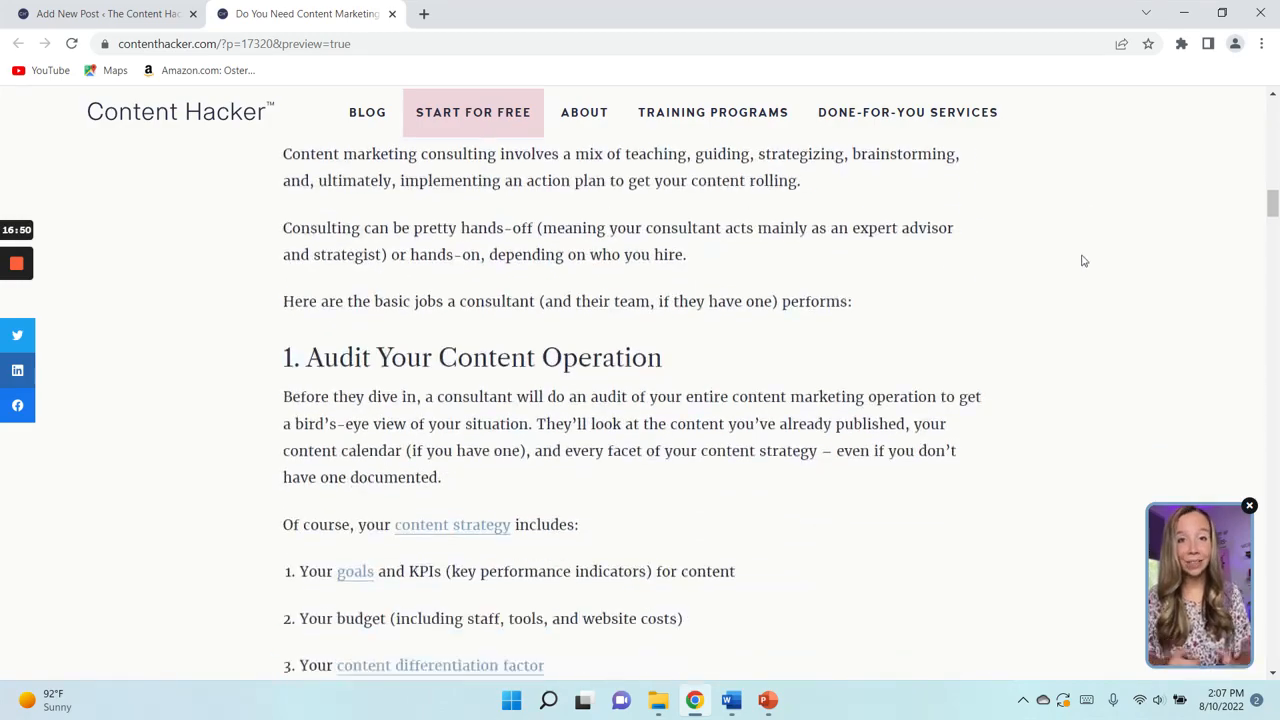
scroll(1080, 266, "down", 15)
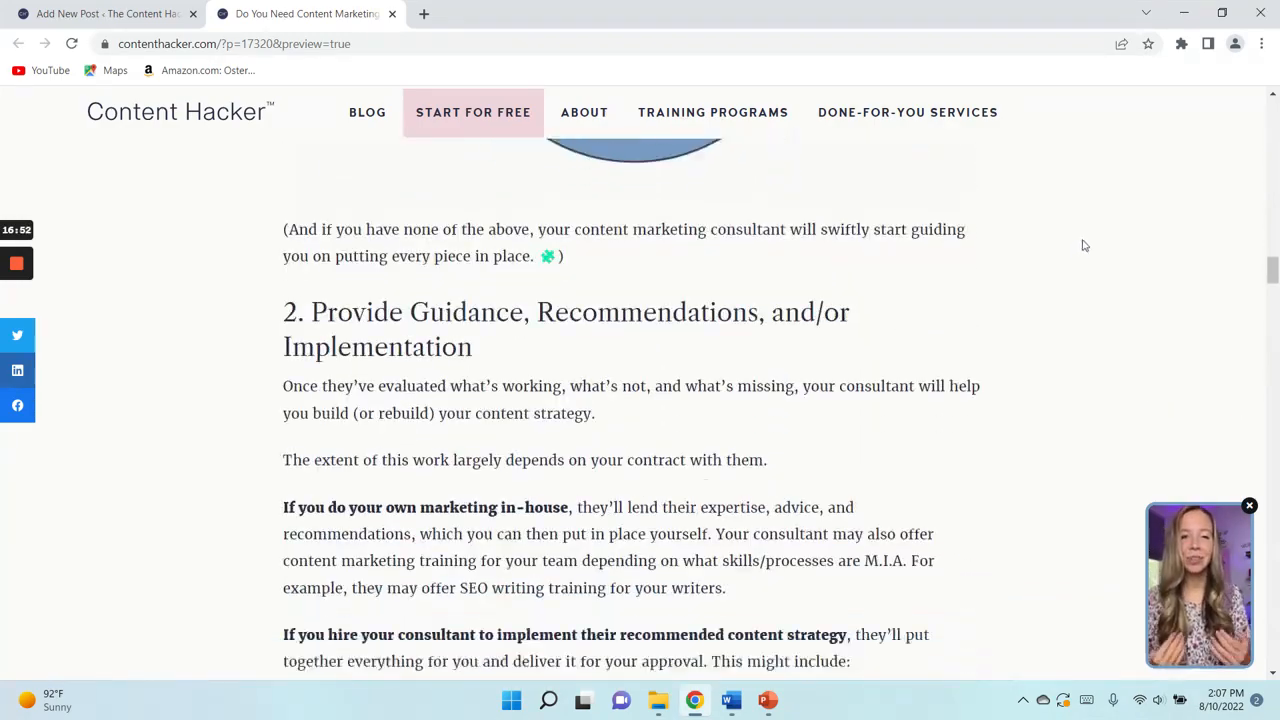
scroll(1078, 232, "down", 15)
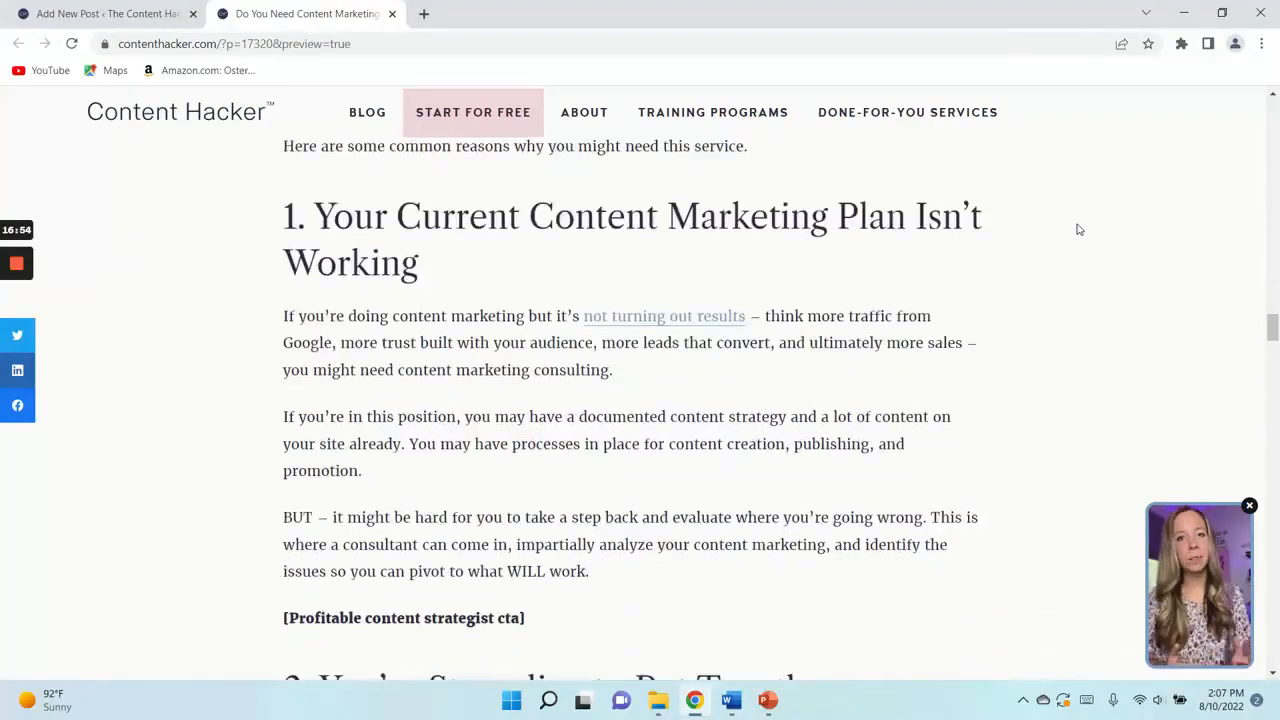
scroll(1078, 245, "down", 12)
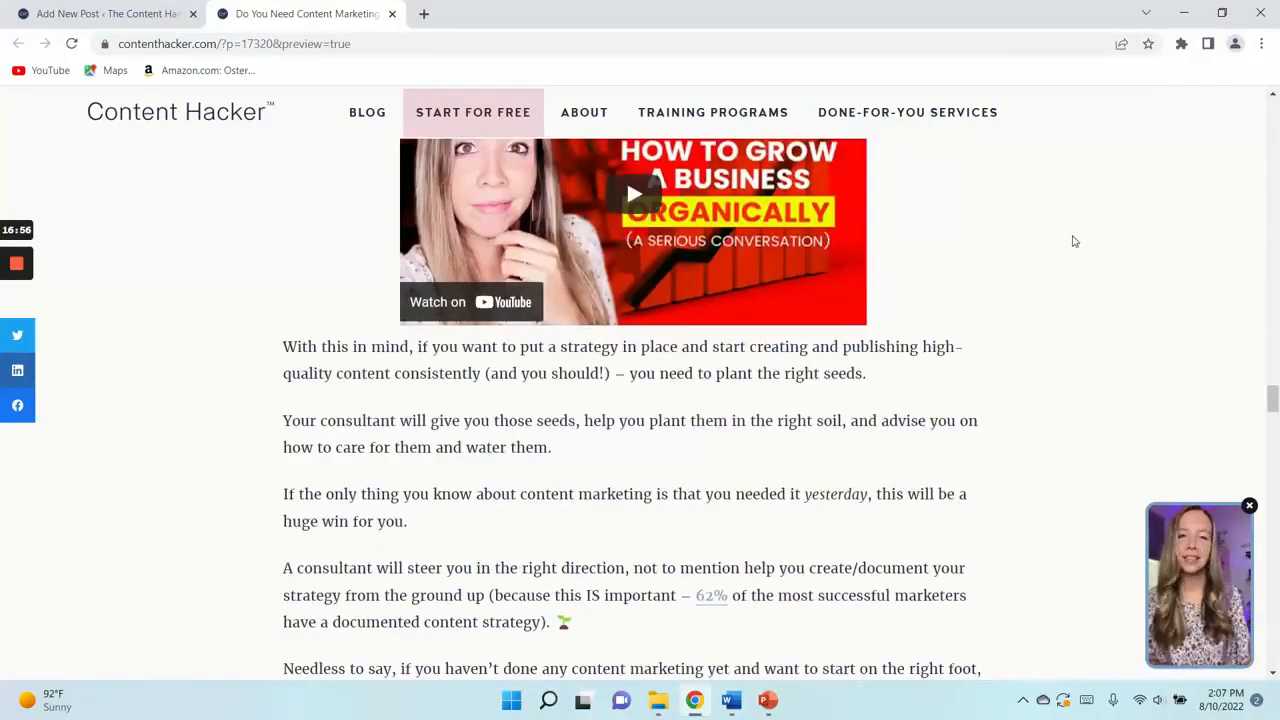
scroll(1075, 243, "up", 3)
scroll(1076, 240, "down", 15)
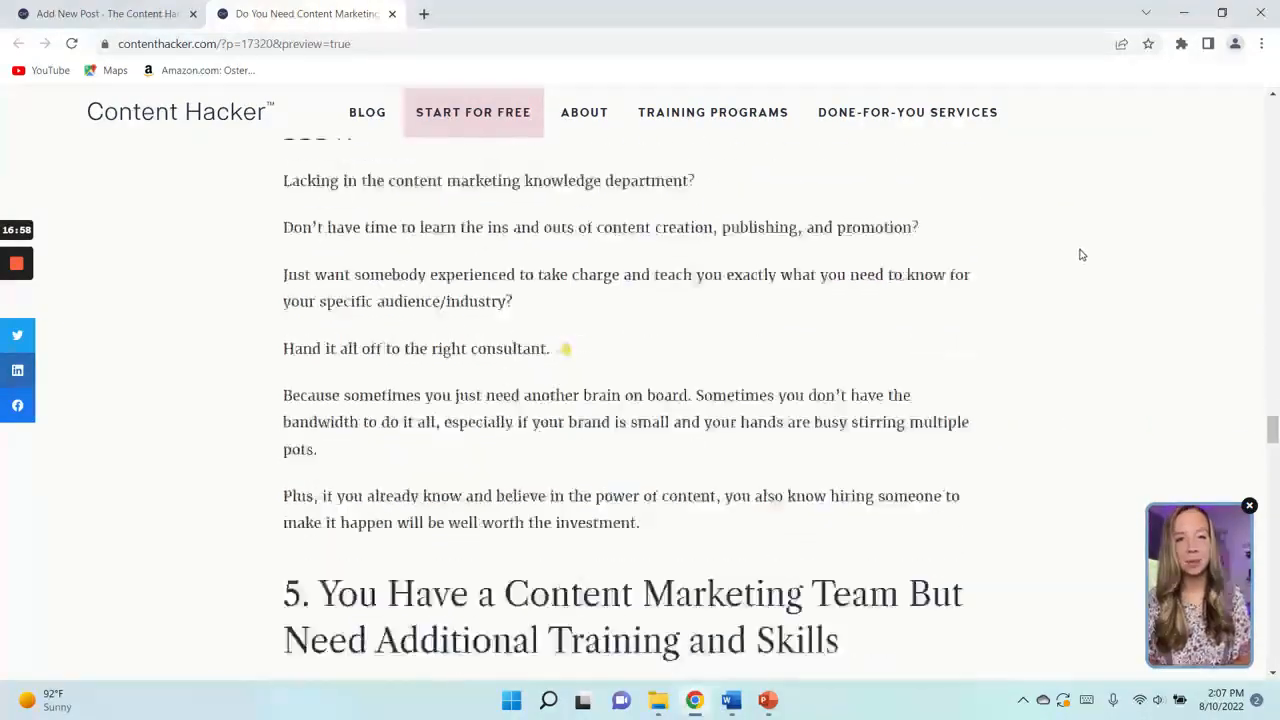
scroll(1074, 230, "down", 8)
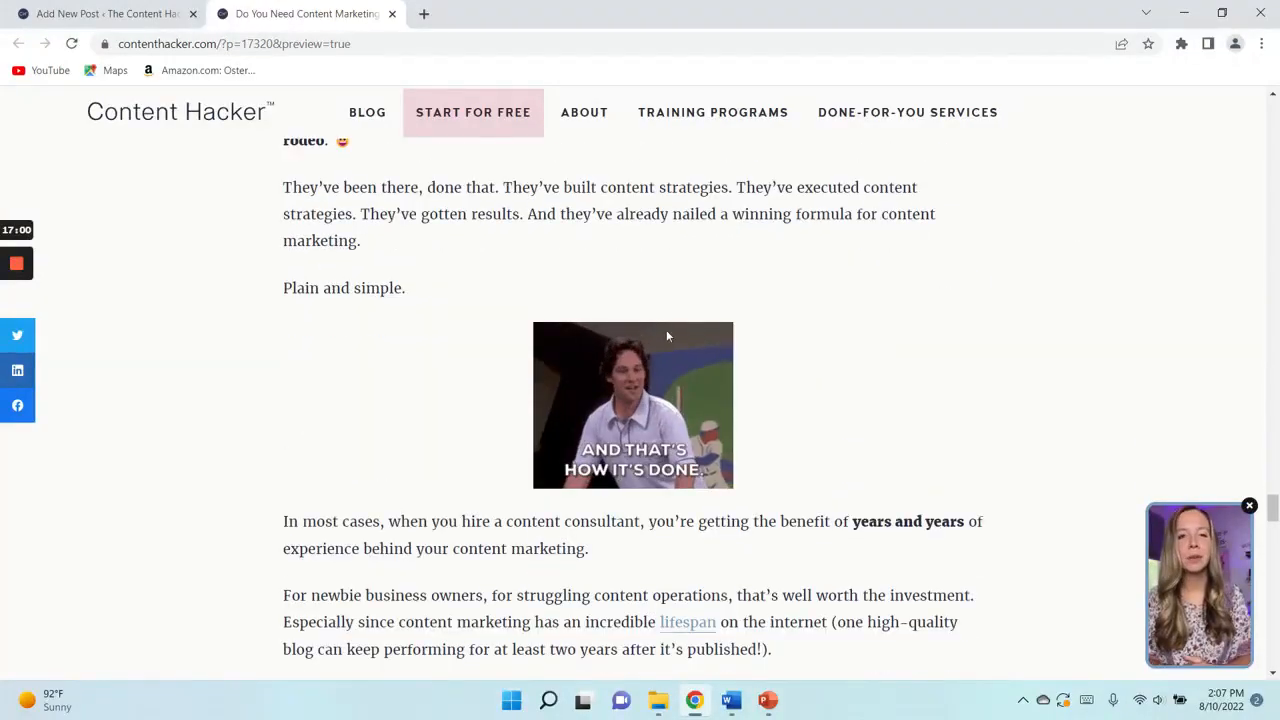
scroll(1100, 294, "down", 1)
scroll(1104, 294, "down", 15)
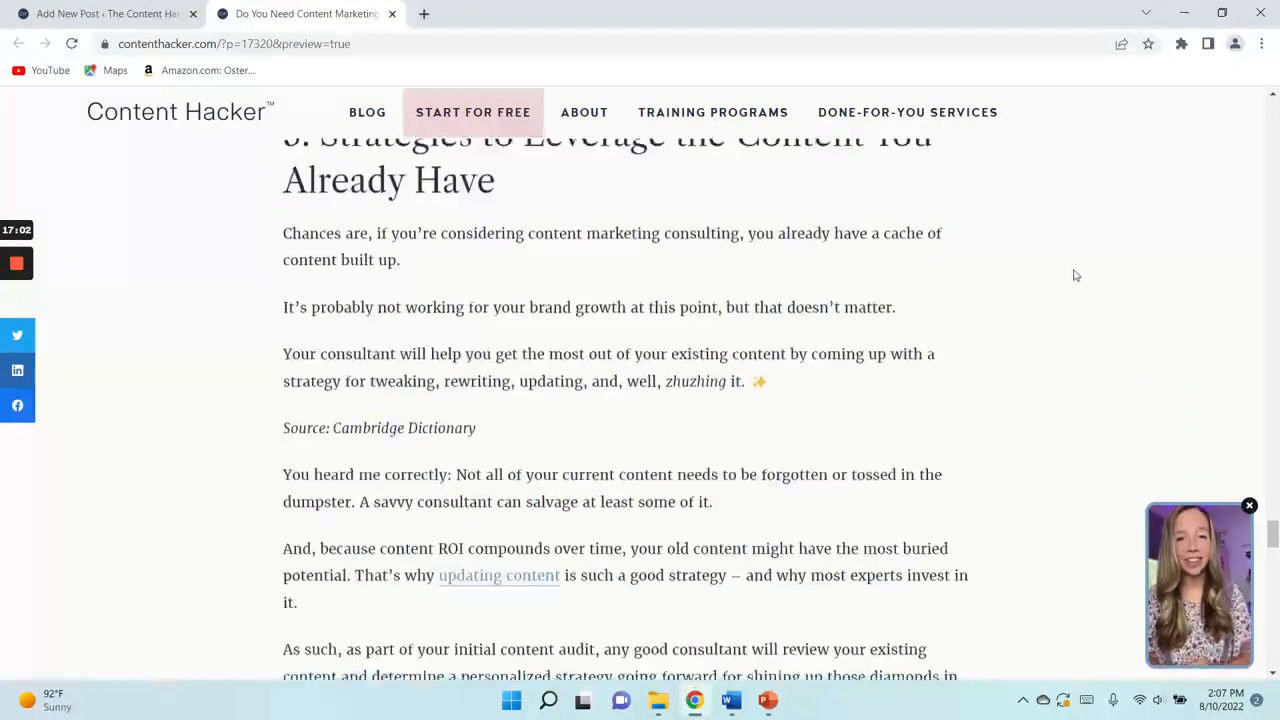
scroll(1076, 268, "down", 15)
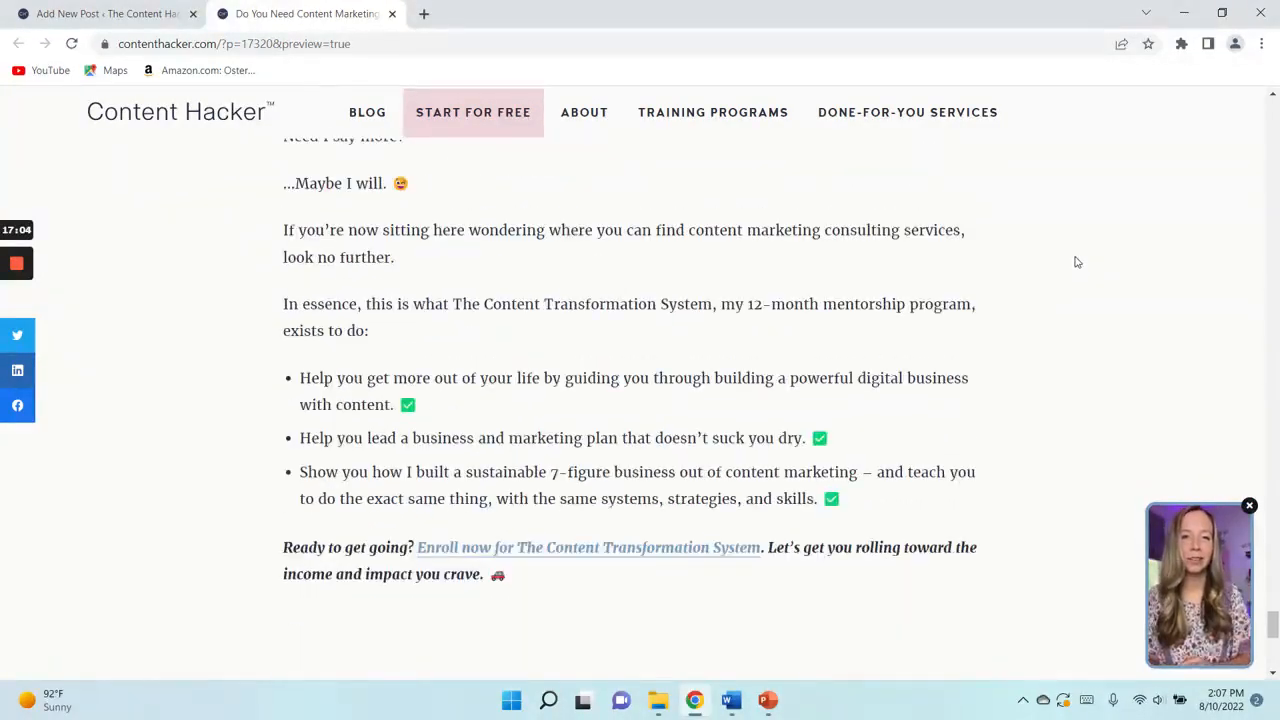
left_click(392, 14)
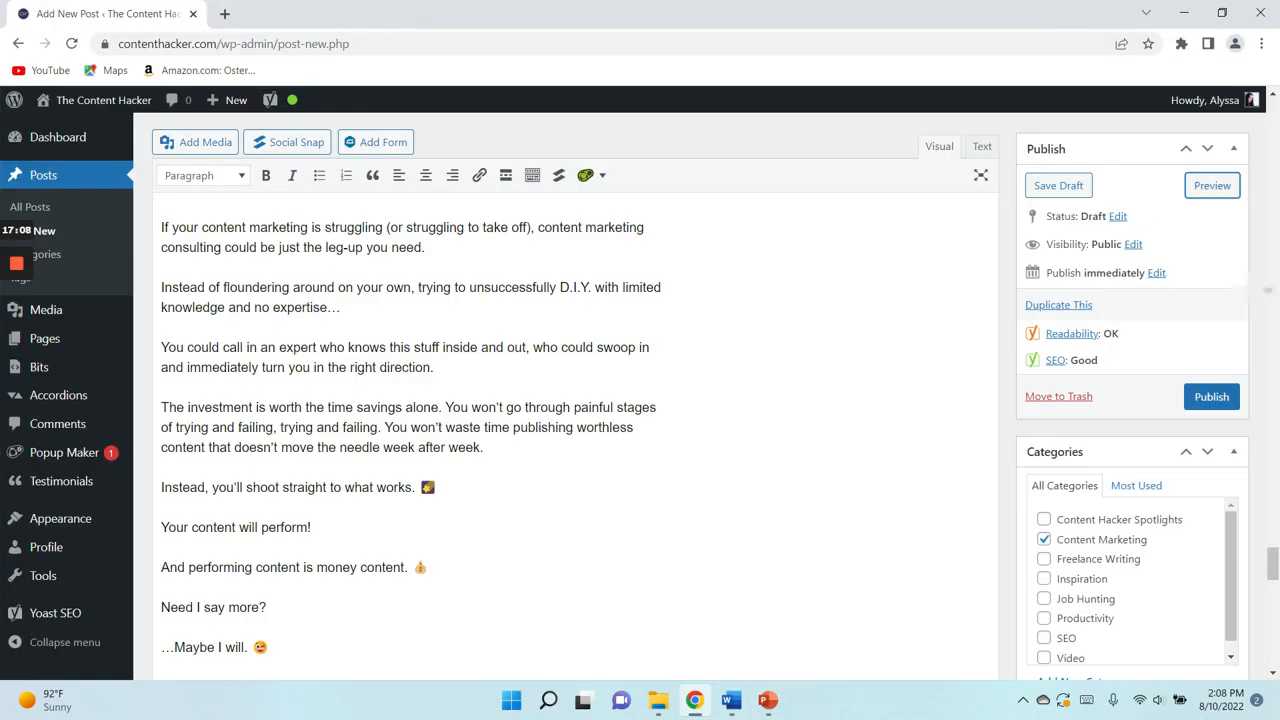
- Schedule the post's publication for Aug 12, 2022 at 07:00
scroll(1262, 313, "up", 1)
scroll(1262, 313, "up", 1)
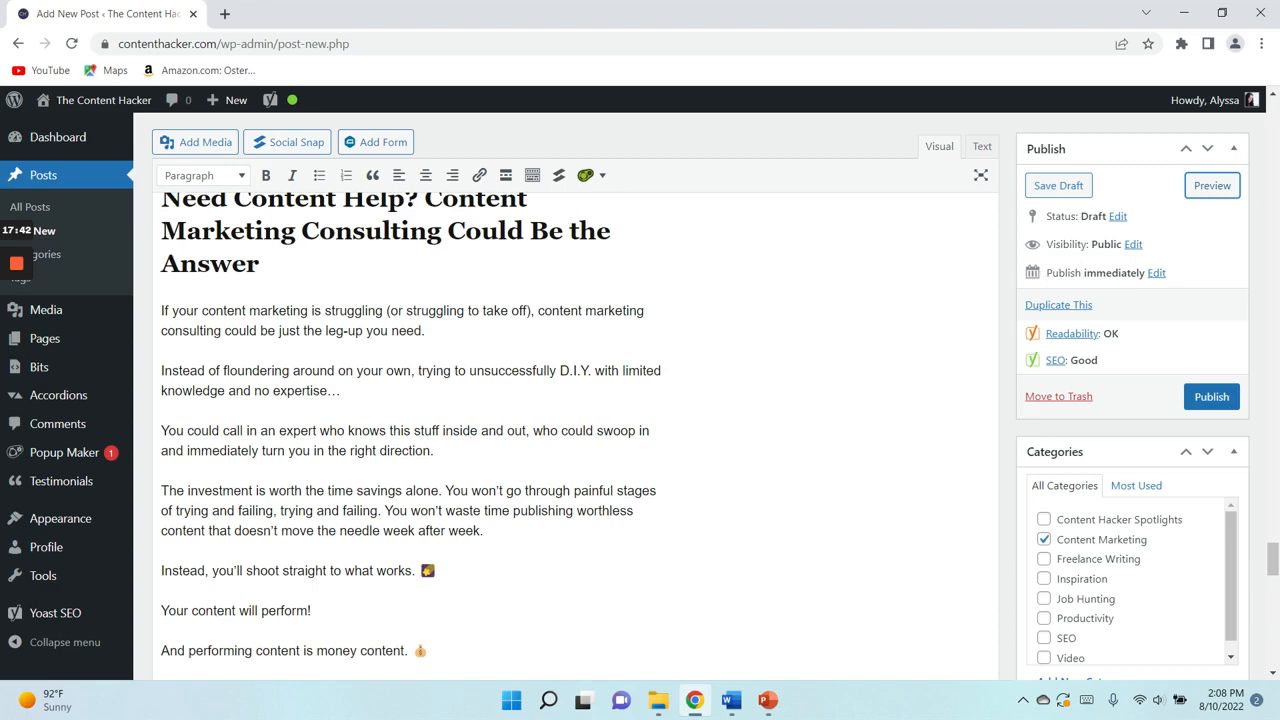
left_click(1156, 273)
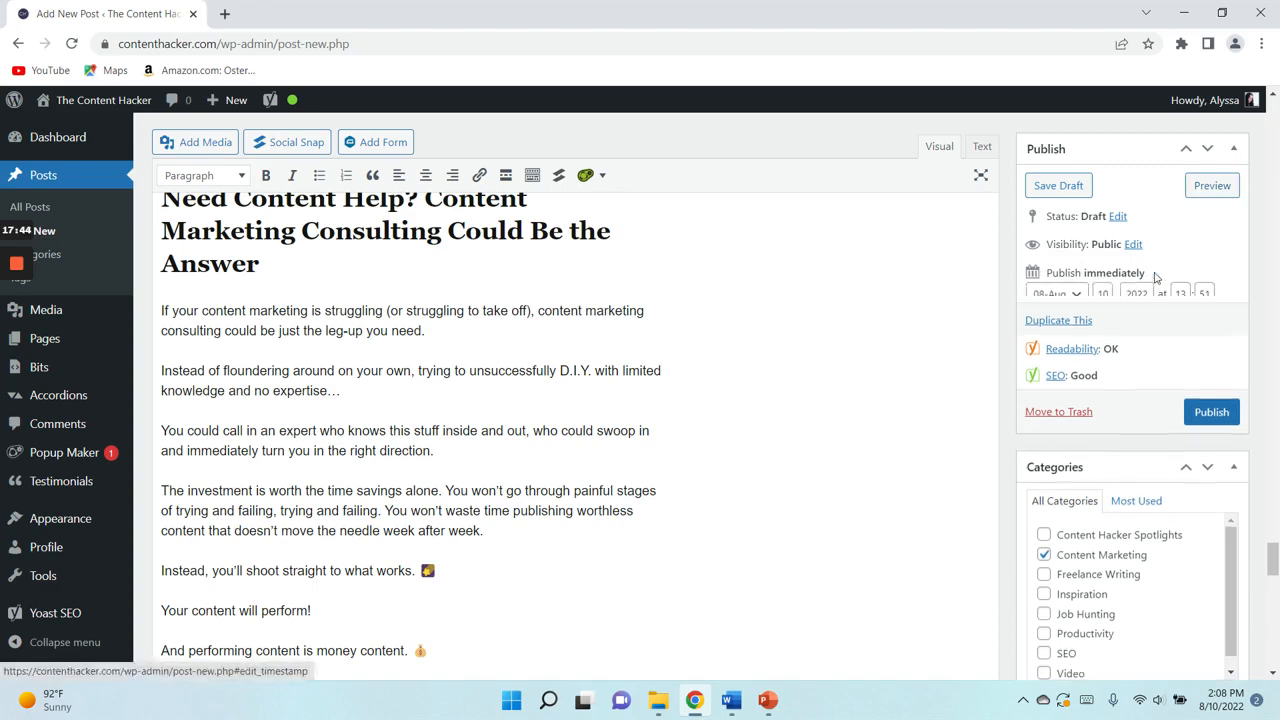
key("Tab")
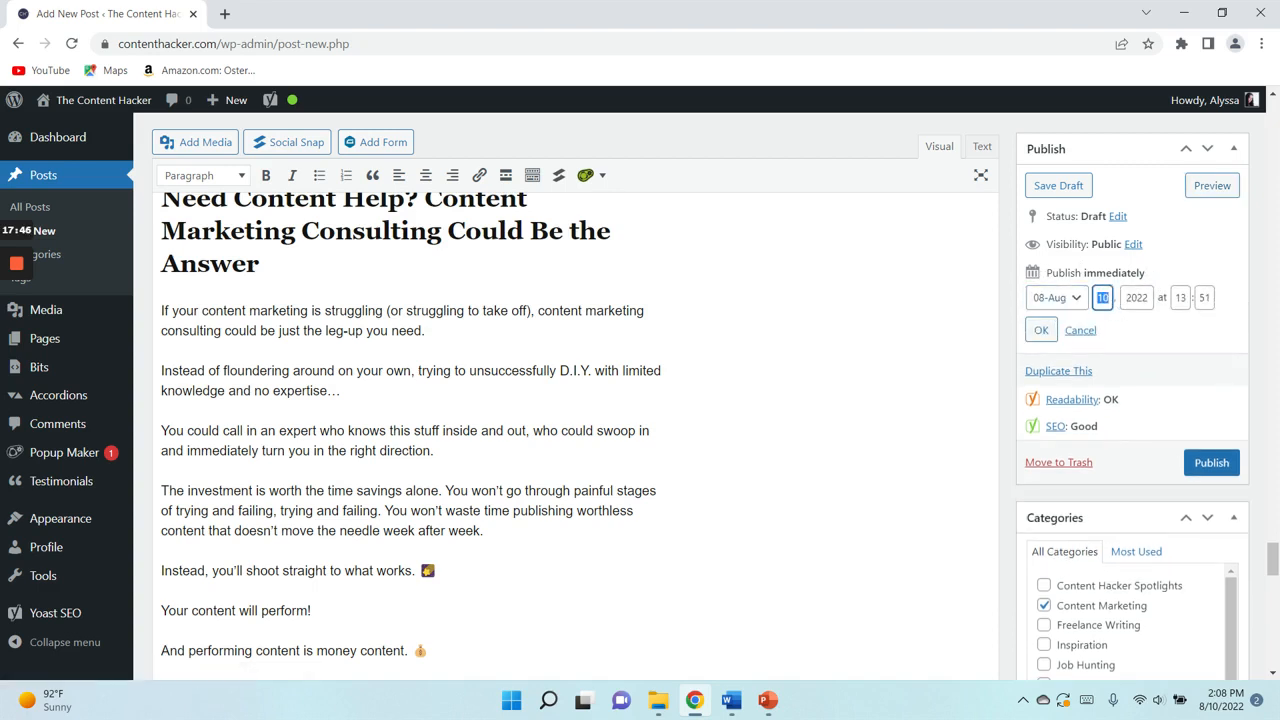
type("12")
double_click(1180, 297)
type("07")
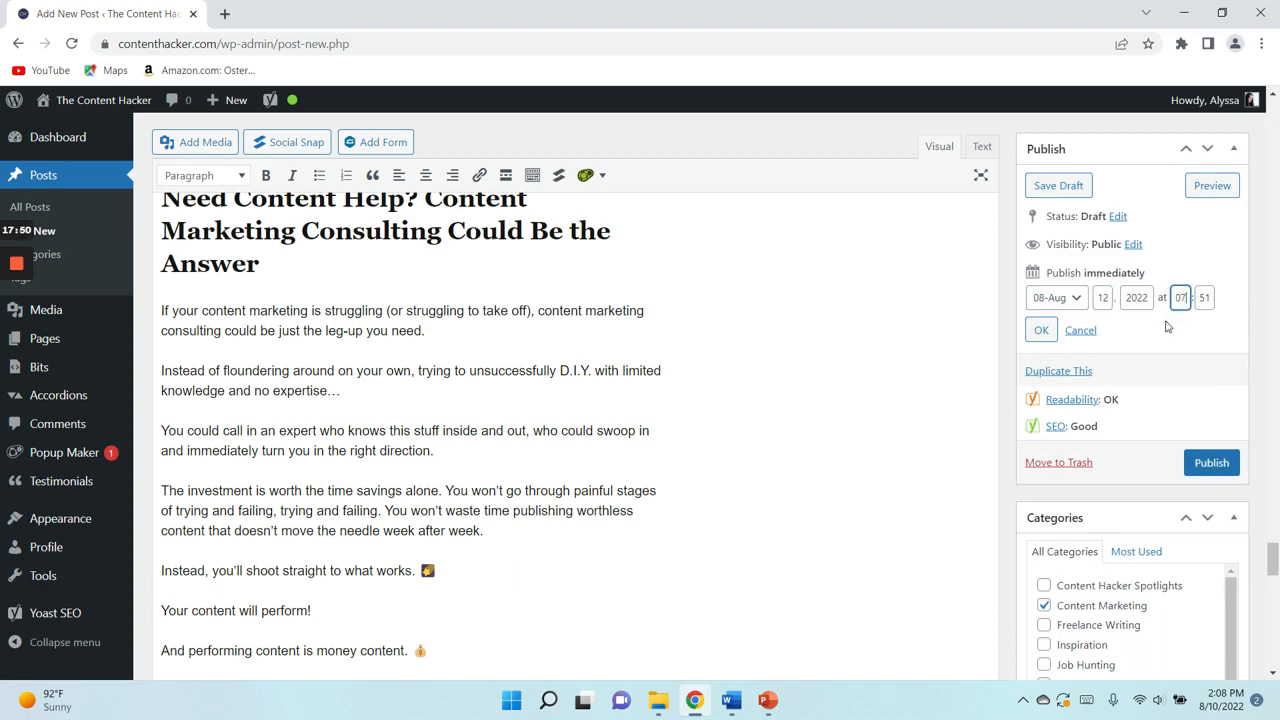
key("Tab")
type("00")
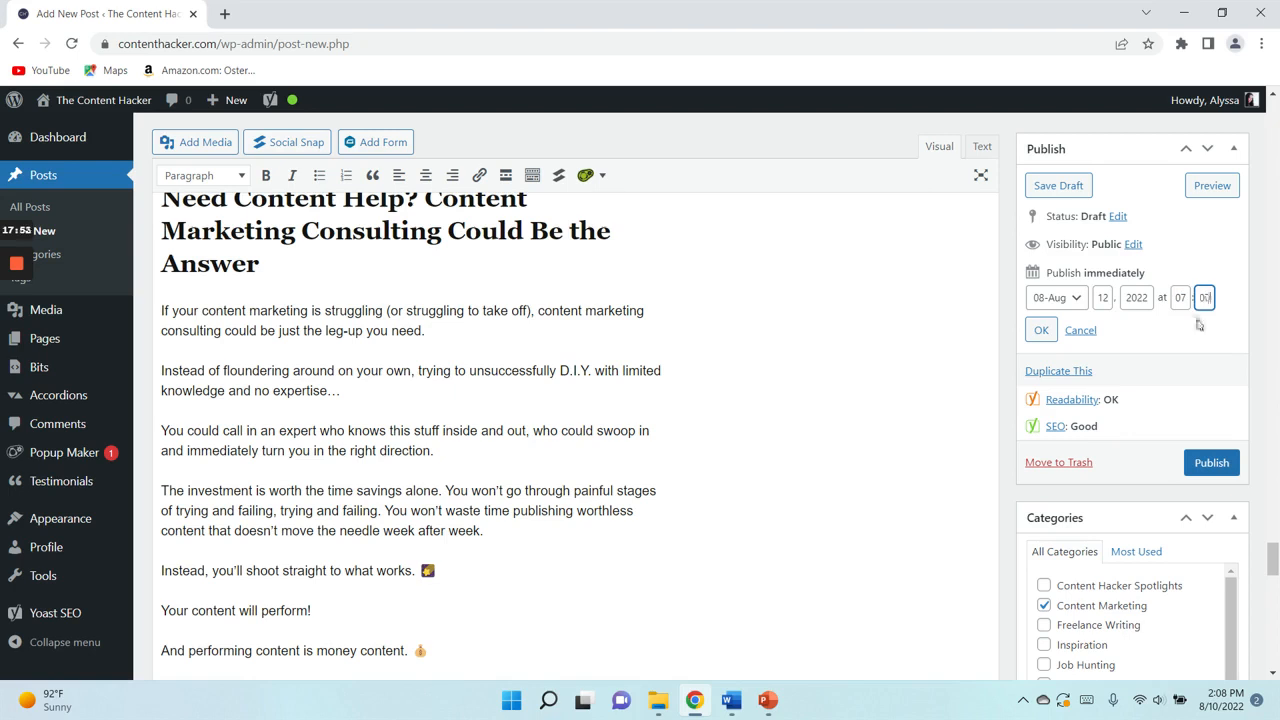
left_click(1041, 331)
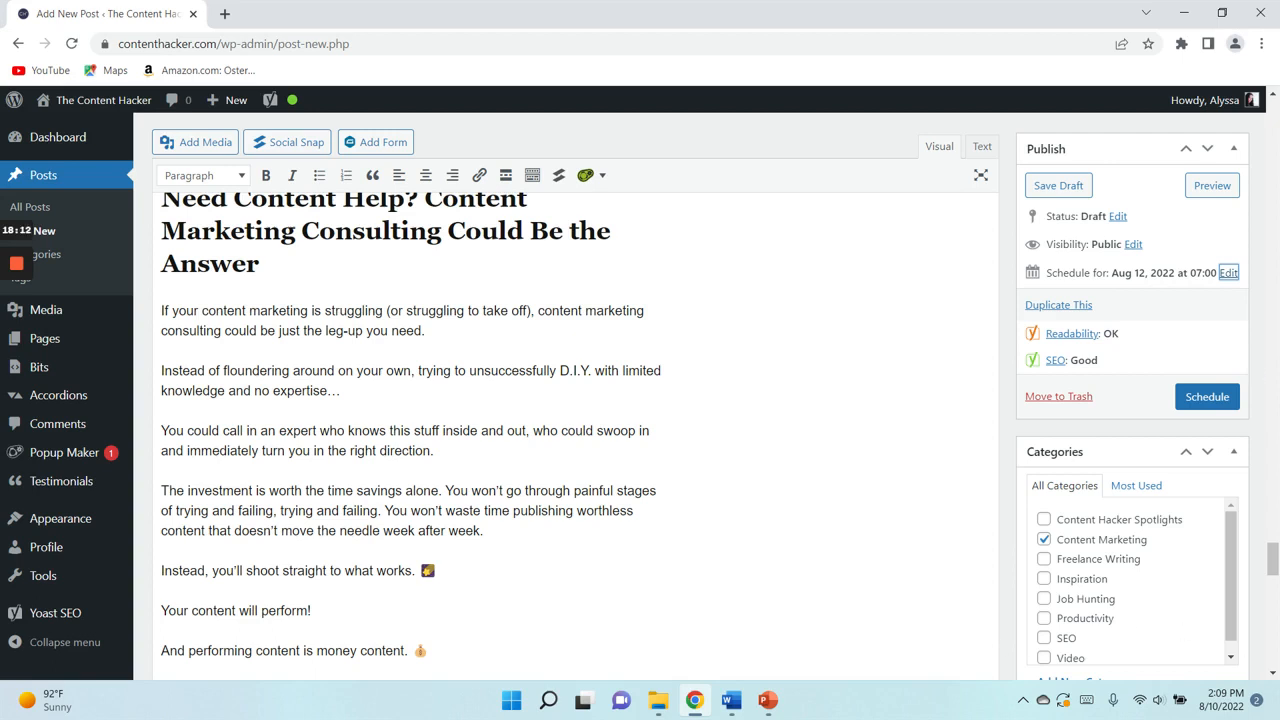
- Change the day of the post's publication date to Aug 10, 2022
left_click(1230, 274)
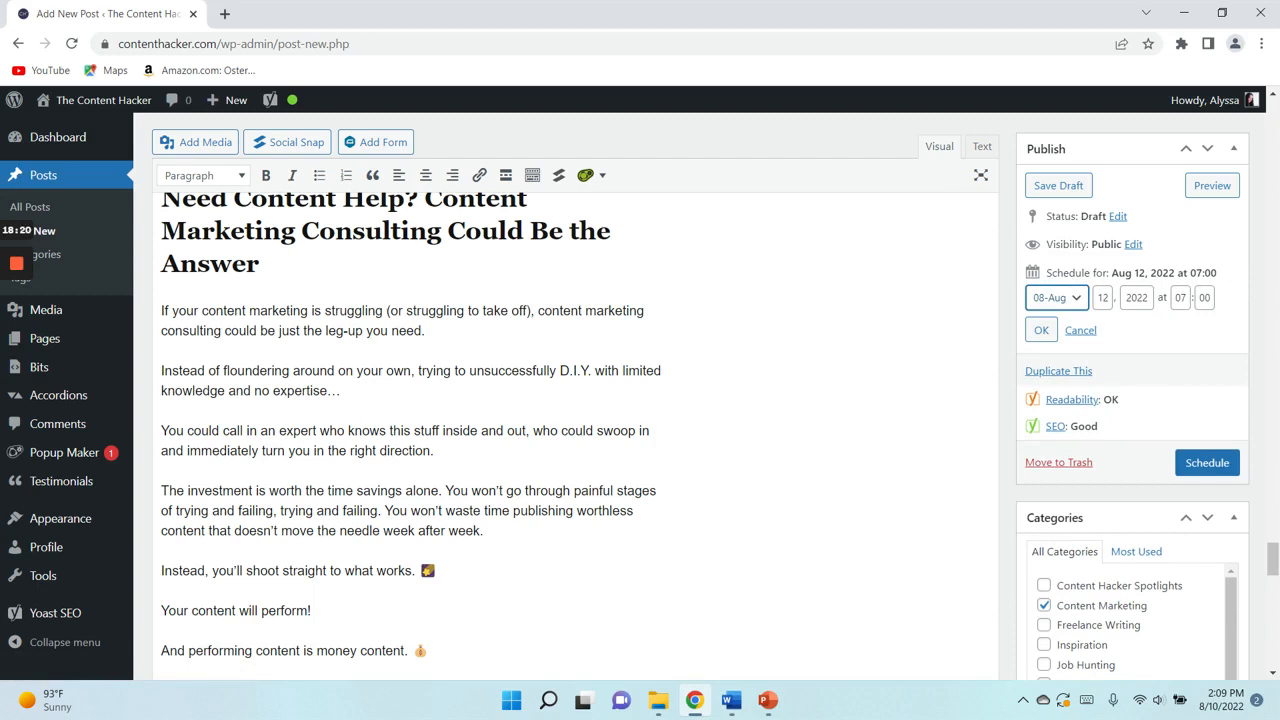
key("Tab")
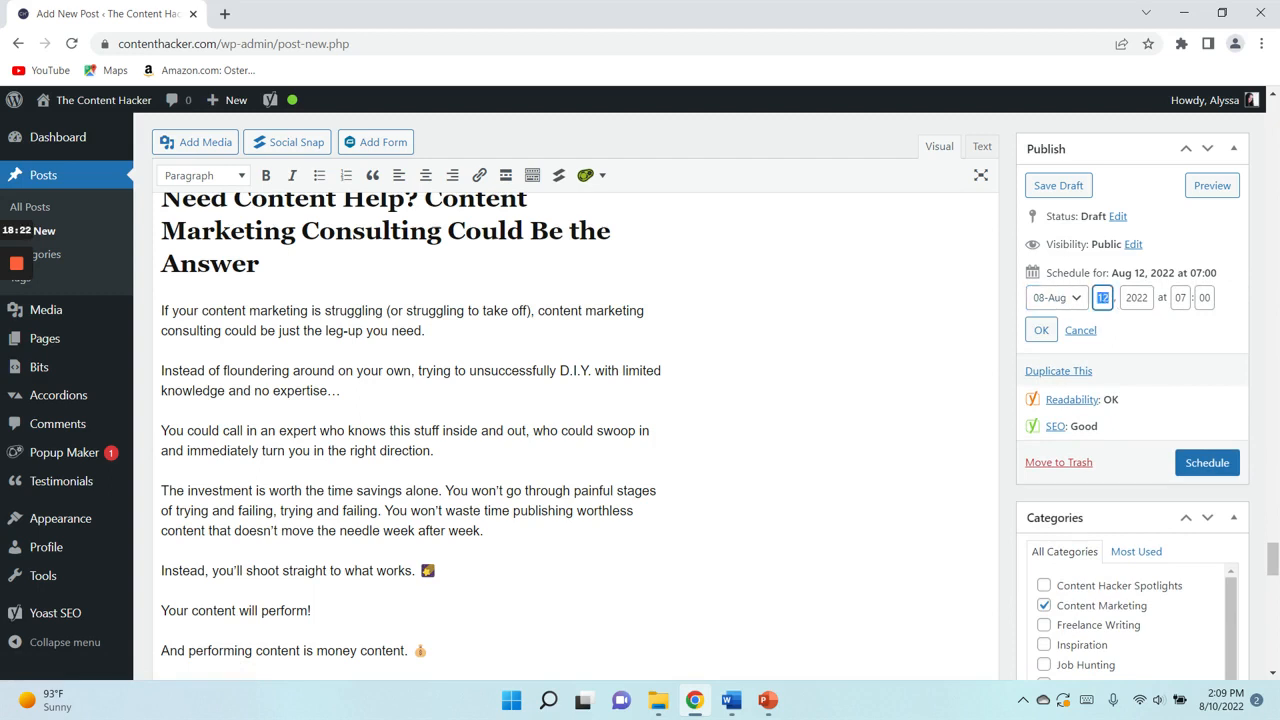
type("10")
key("Tab")
key("Tab")
key("Tab")
left_click(1227, 298)
left_click(1041, 331)
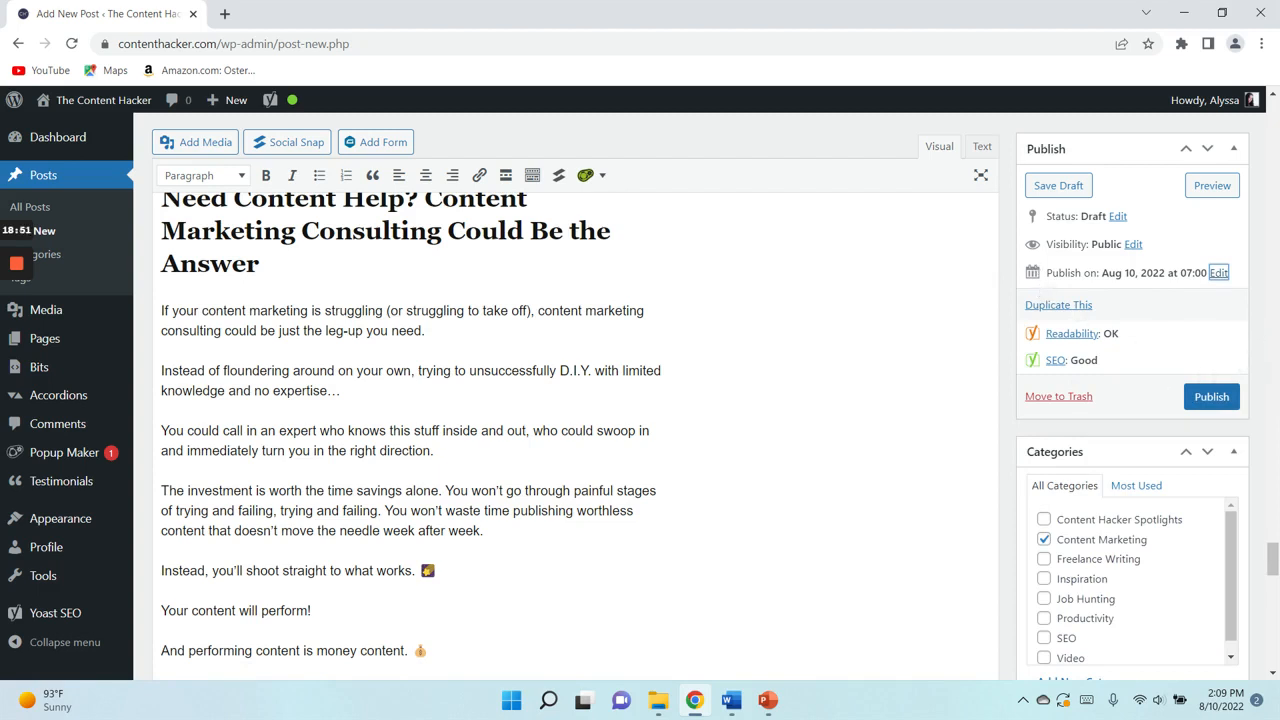
scroll(410, 436, "up", 3)
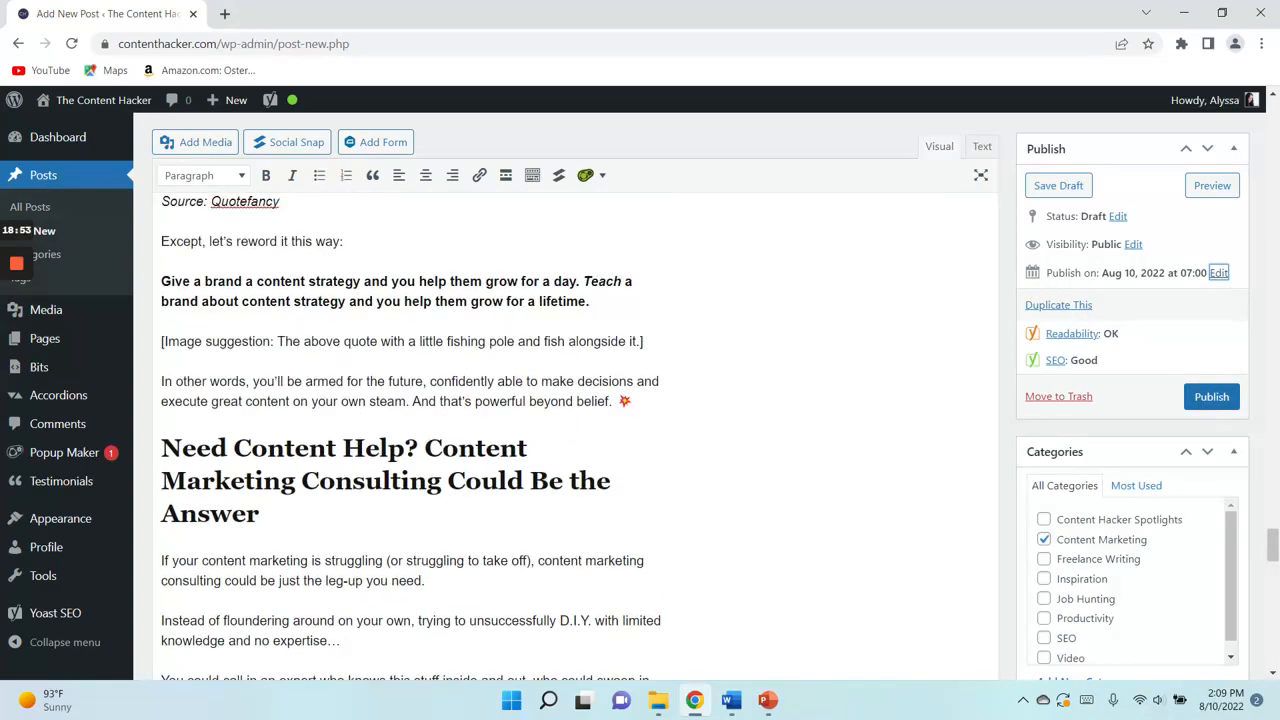